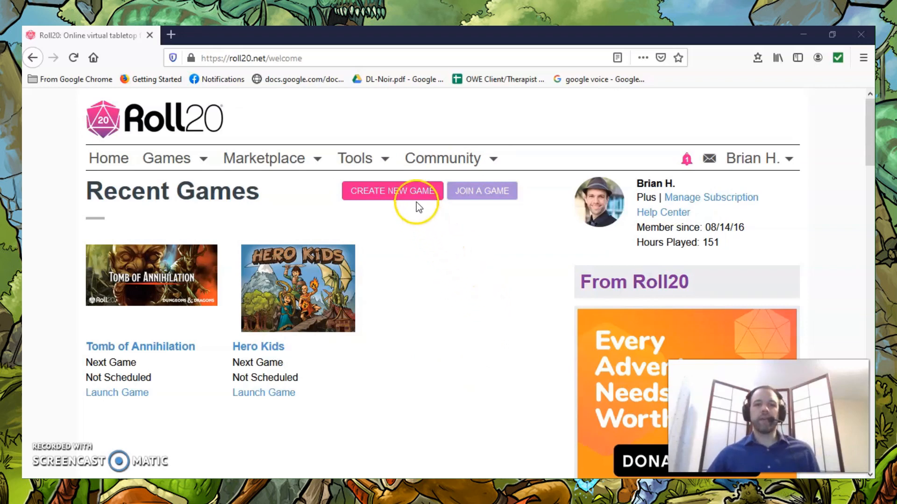
Start creating a new game and name it "Test Game".
left_click(385, 198)
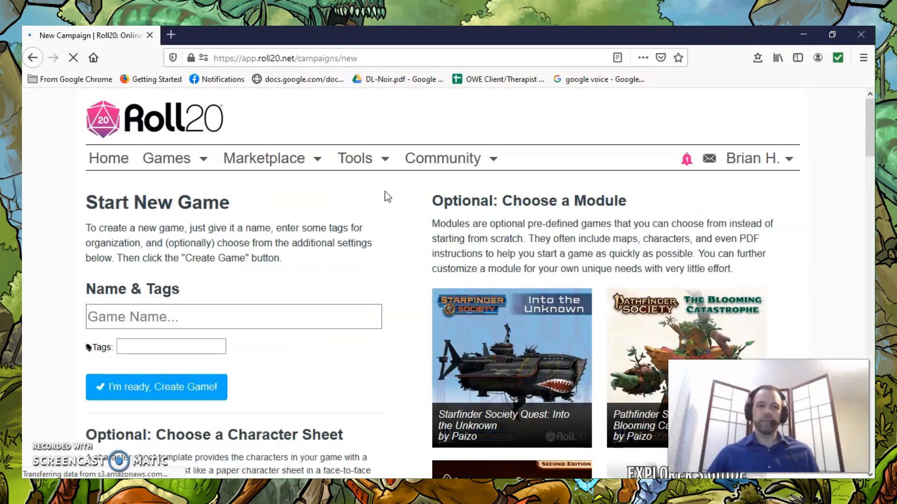
left_click(128, 321)
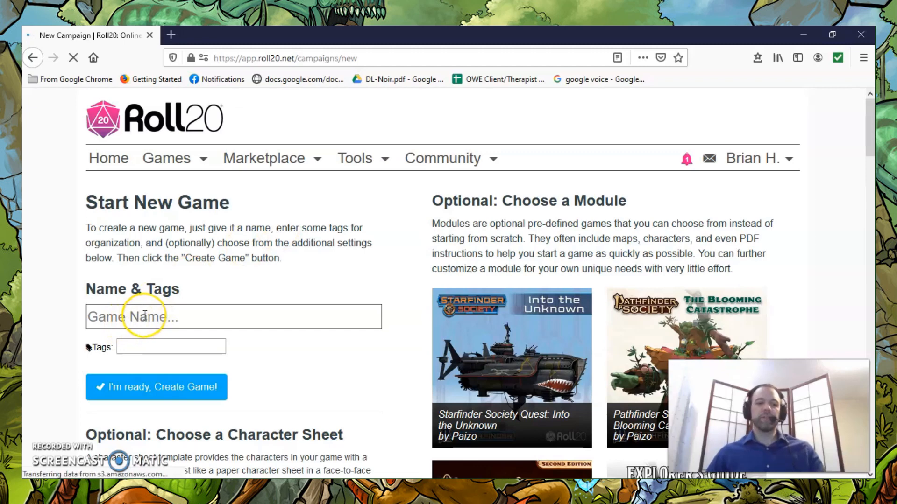
left_click(144, 316)
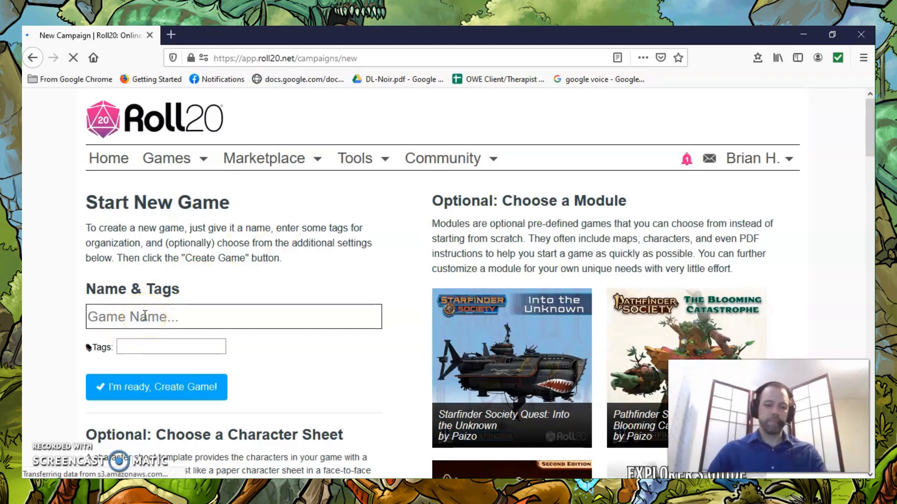
type("Test")
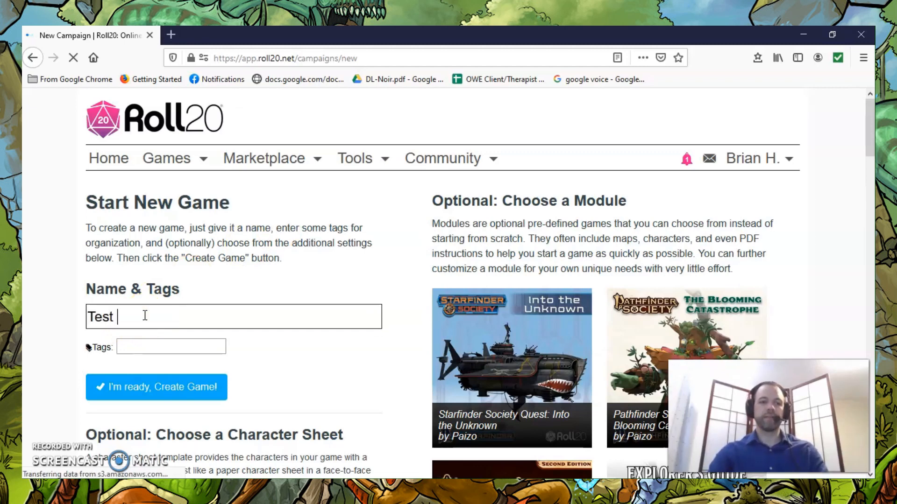
Find the Hero Kids sheet and choose it as the game's character sheet template.
scroll(317, 375, "down", 3)
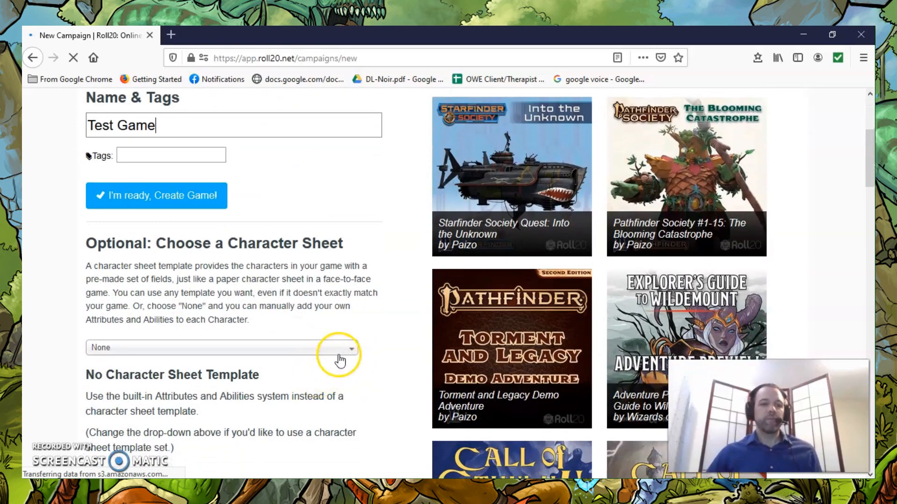
scroll(340, 356, "down", 2)
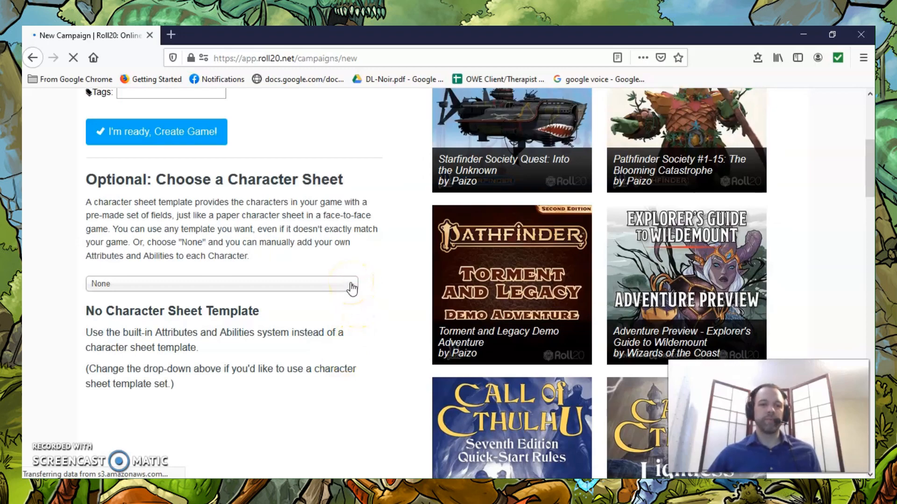
left_click(351, 285)
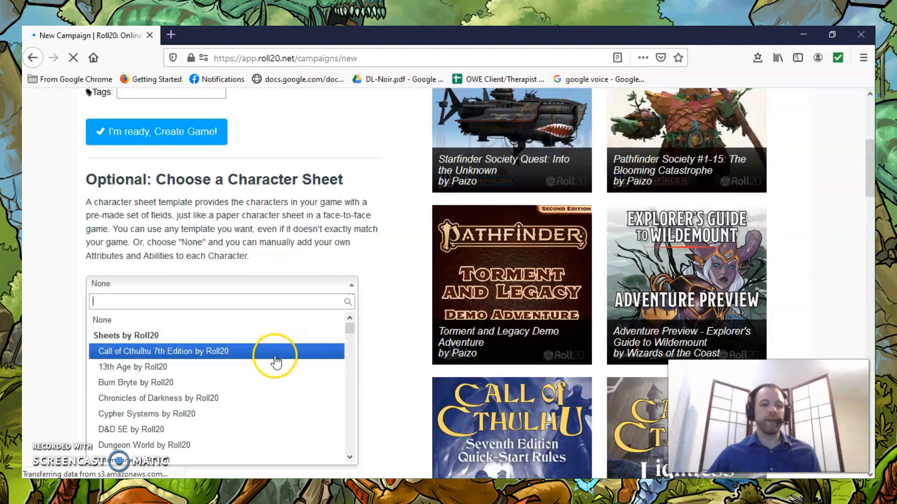
scroll(276, 367, "down", 3)
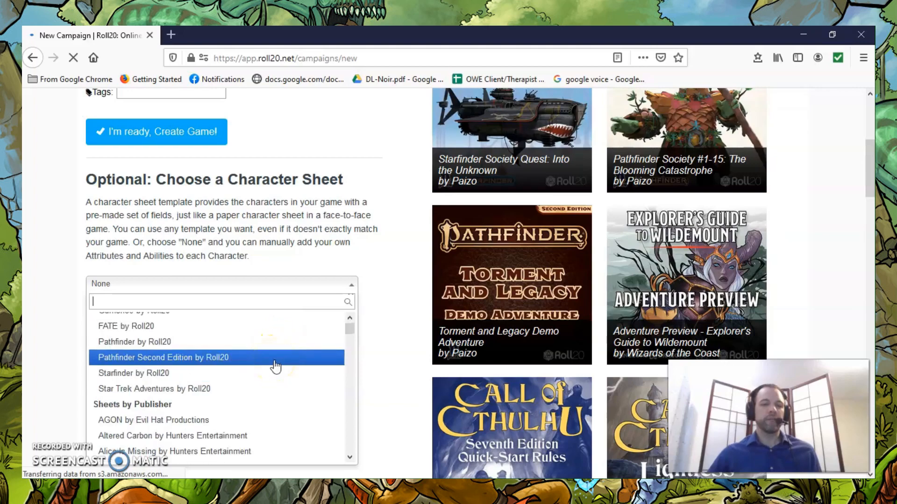
scroll(275, 366, "up", 3)
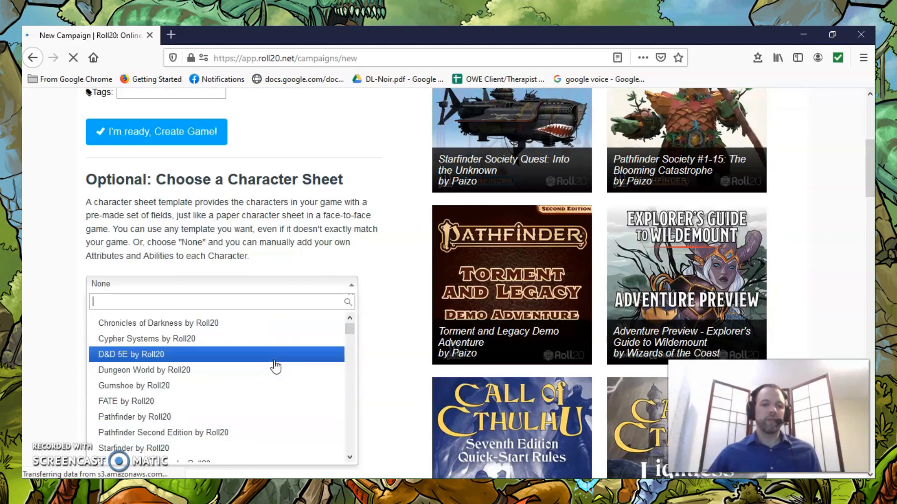
left_click(166, 303)
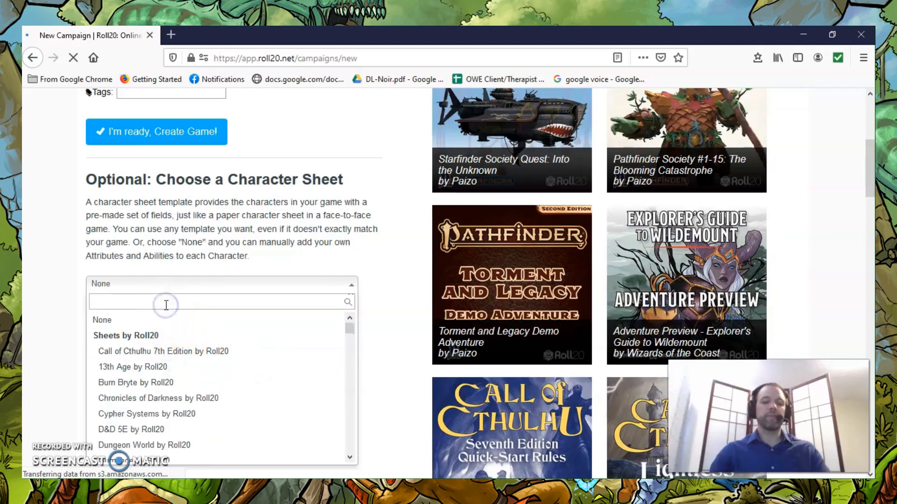
type("Hero Kids")
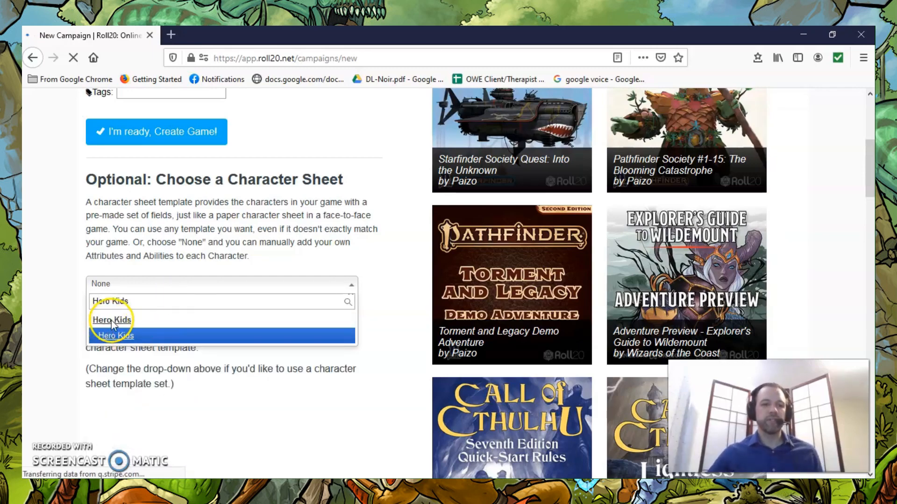
left_click(115, 333)
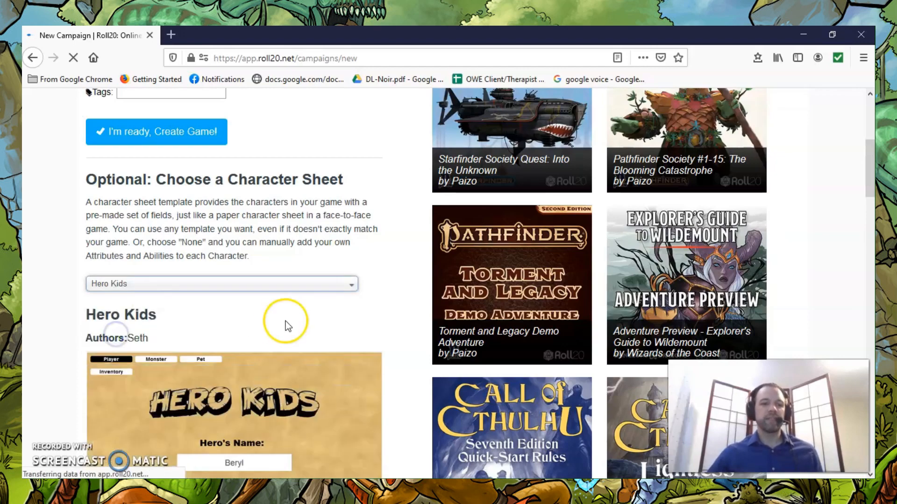
Look over the Hero Kids sheet preview and create the game.
scroll(313, 322, "down", 2)
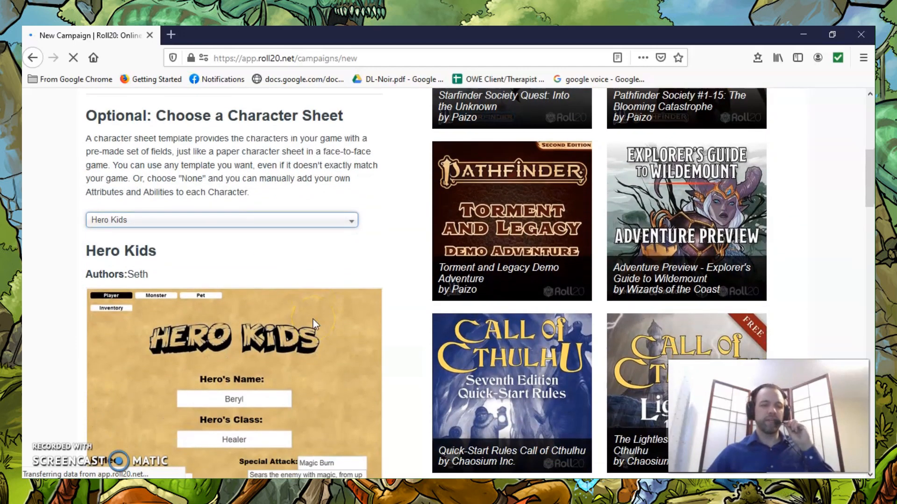
scroll(343, 262, "down", 4)
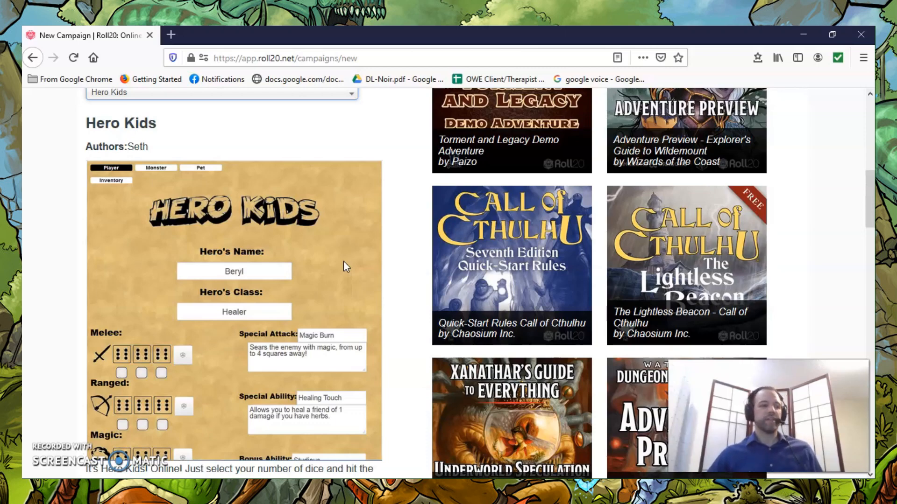
scroll(344, 266, "down", 3)
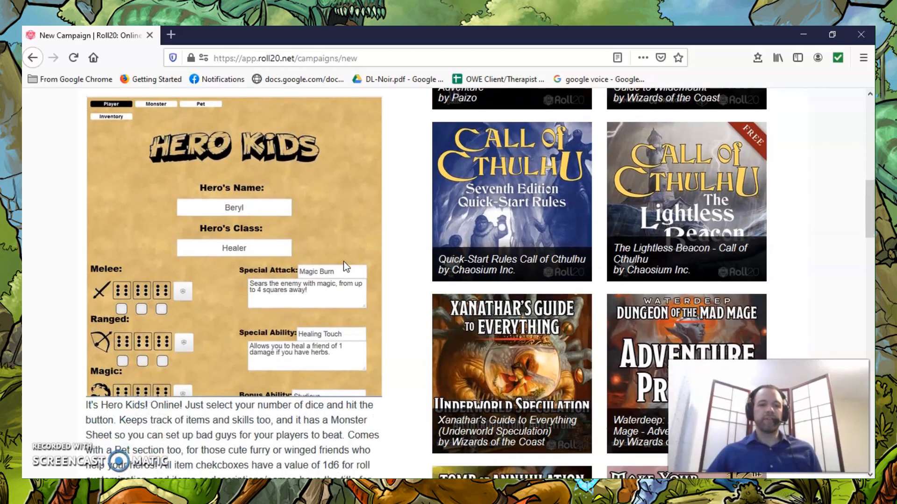
scroll(344, 261, "down", 2)
scroll(343, 261, "up", 10)
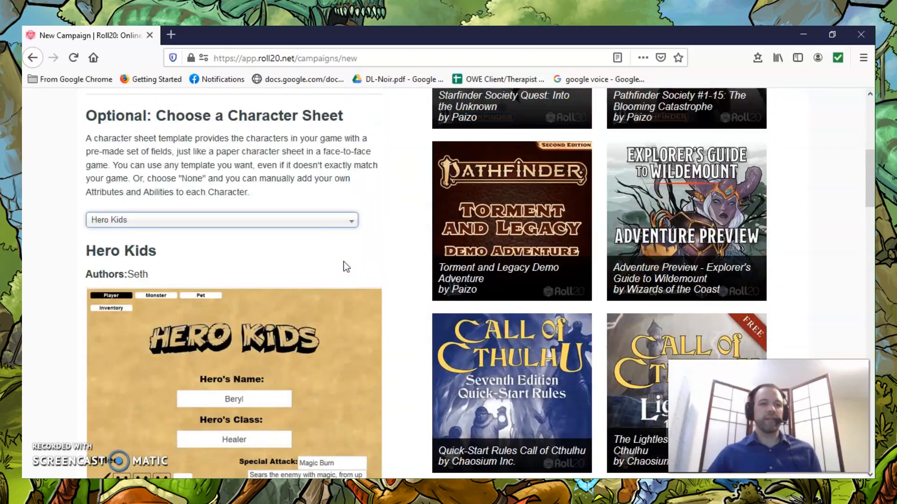
scroll(343, 261, "up", 3)
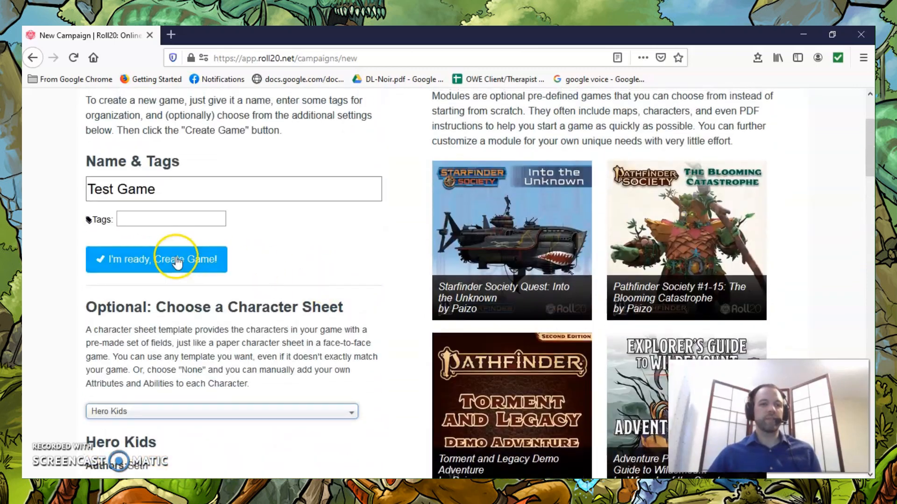
left_click(141, 259)
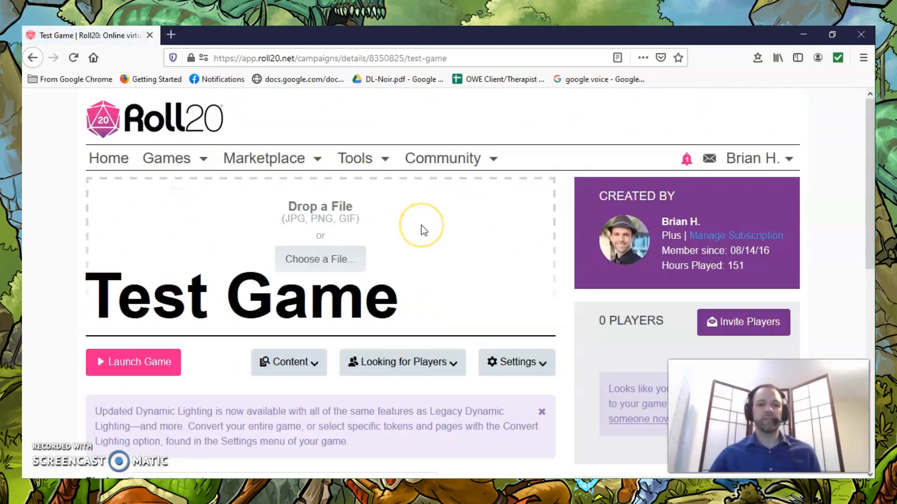
Examine the game's details page, including the cover image area, player invitation, player search, settings and content options.
scroll(422, 230, "down", 2)
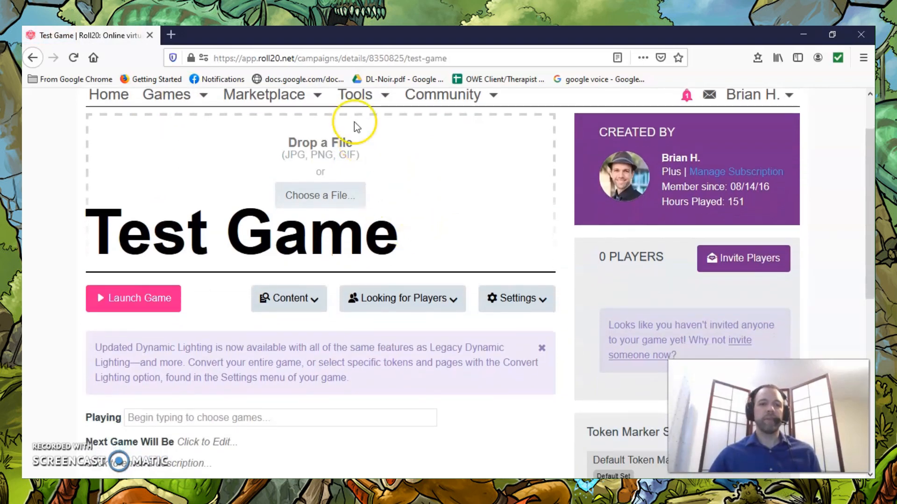
scroll(421, 231, "up", 2)
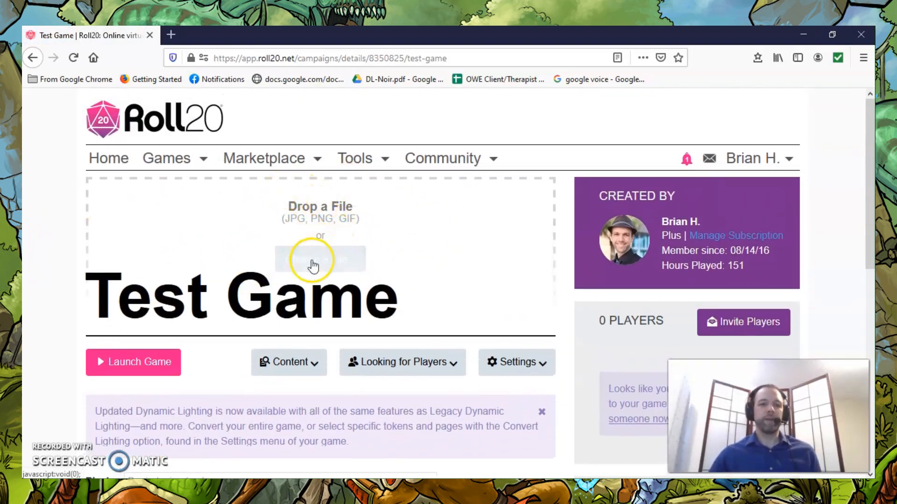
scroll(393, 232, "down", 4)
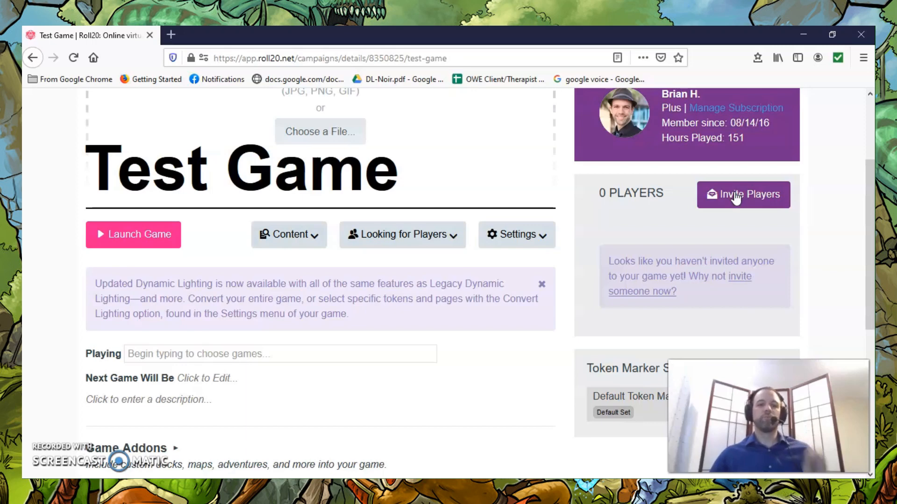
left_click(743, 195)
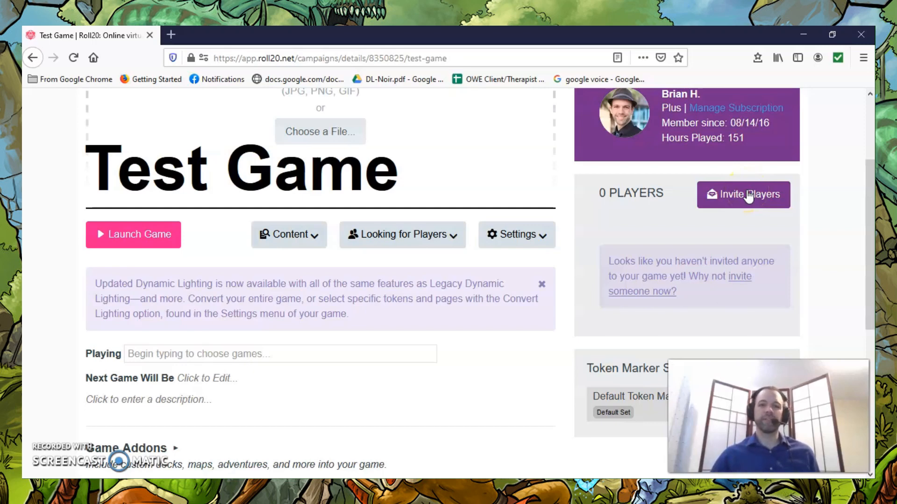
scroll(744, 195, "down", 3)
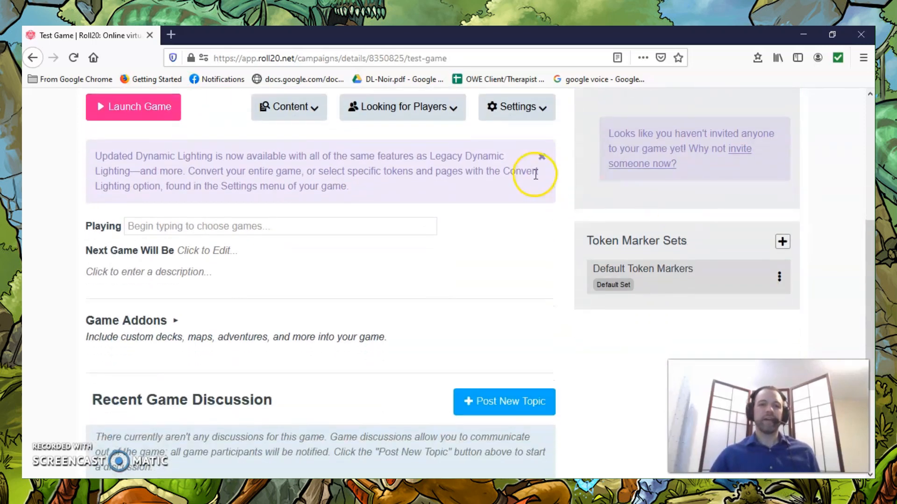
scroll(534, 174, "up", 2)
left_click(448, 171)
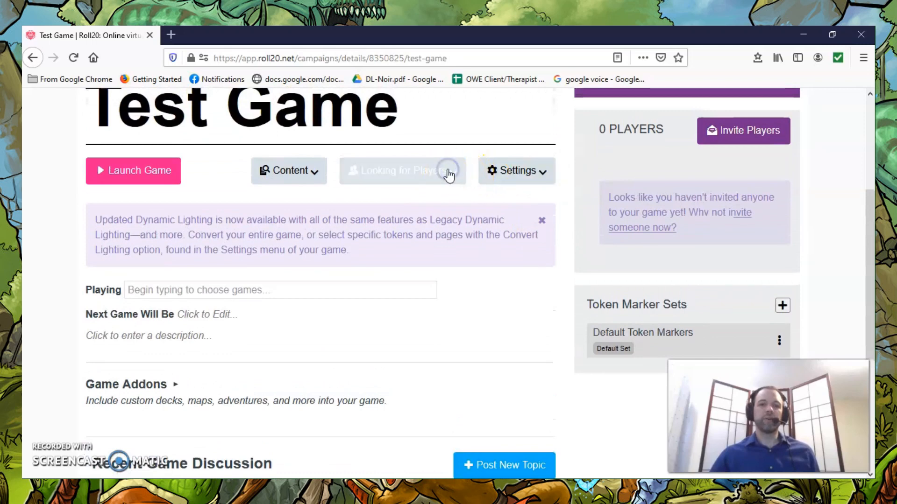
left_click(478, 173)
left_click(546, 172)
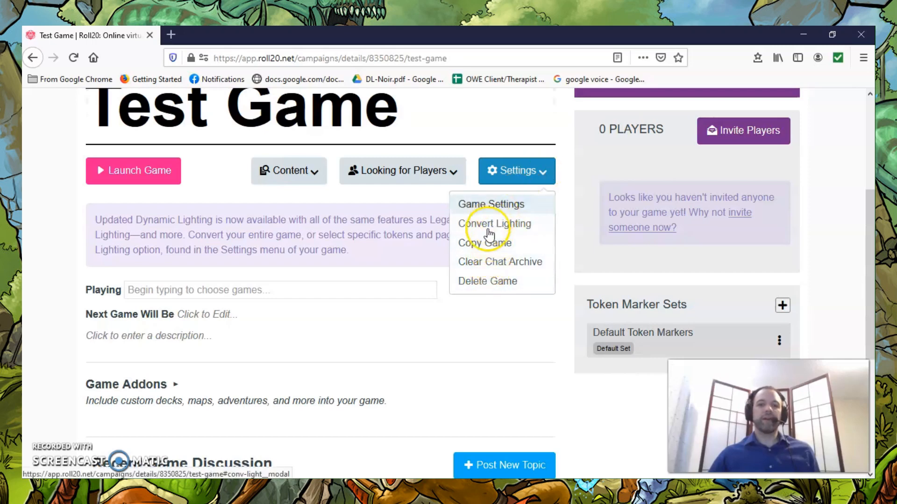
left_click(297, 166)
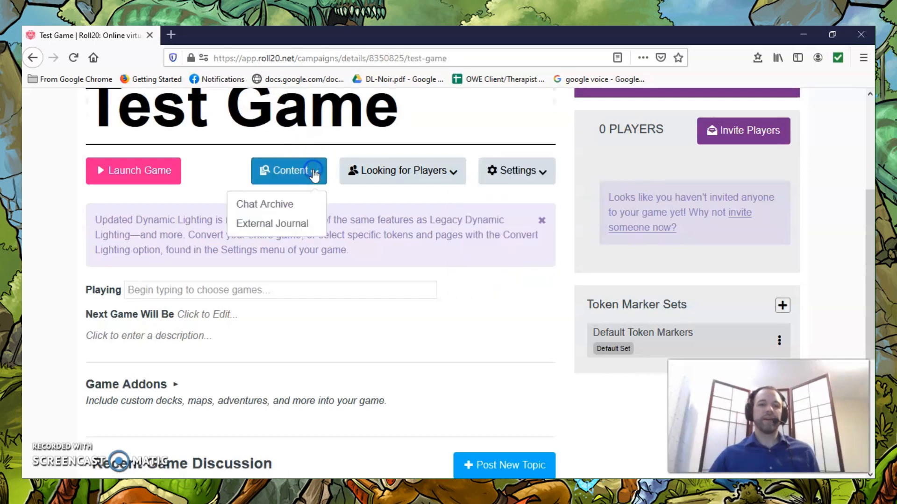
left_click(290, 174)
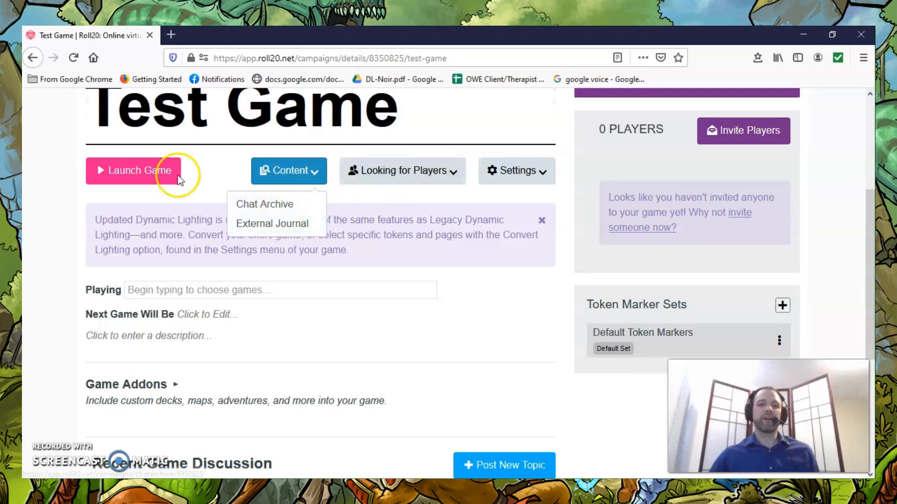
left_click(210, 165)
Look through the rest of the game's details page, including the add-ons and recent discussion sections.
scroll(483, 268, "down", 2)
scroll(482, 271, "down", 4)
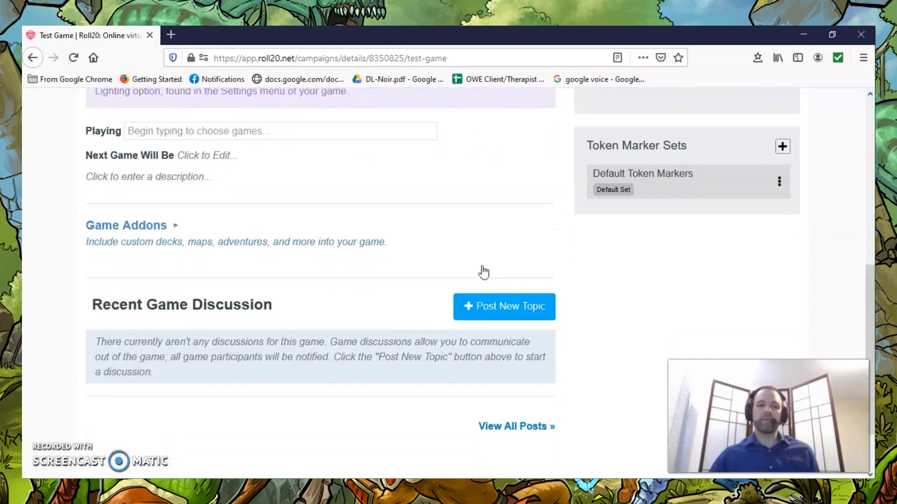
scroll(483, 271, "up", 4)
scroll(484, 270, "up", 3)
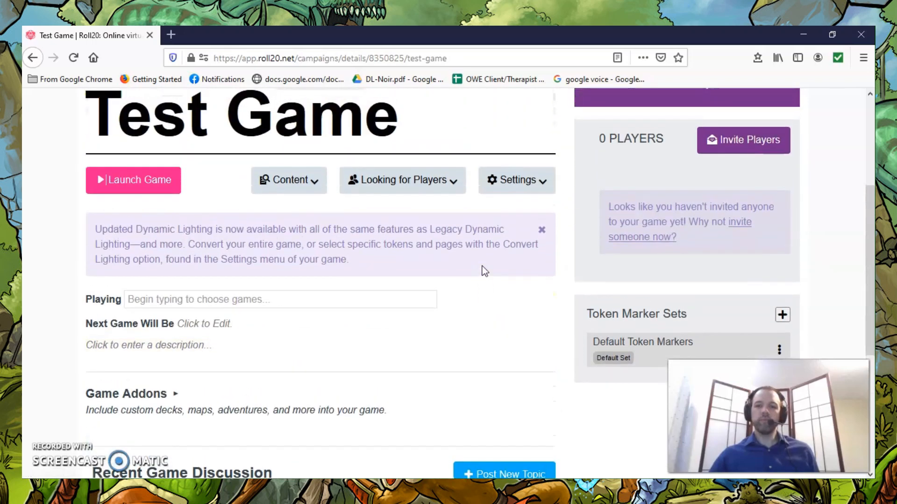
scroll(484, 270, "down", 1)
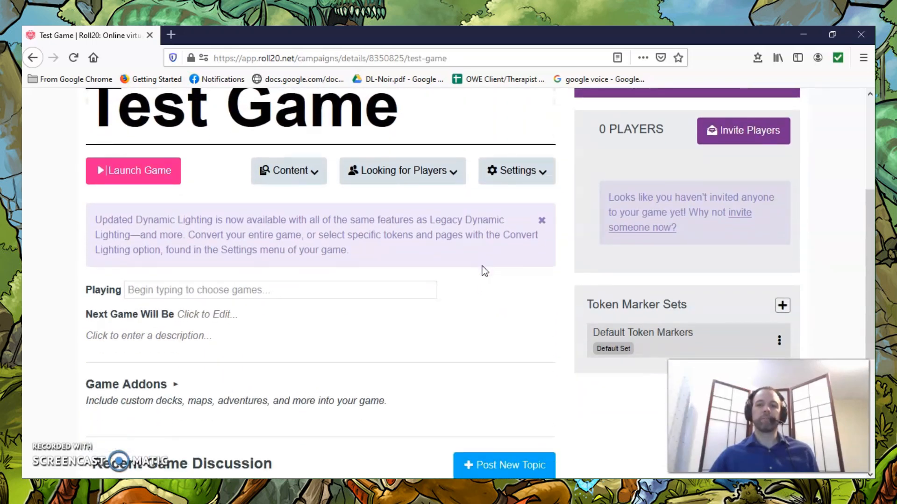
scroll(483, 270, "up", 3)
scroll(484, 271, "down", 1)
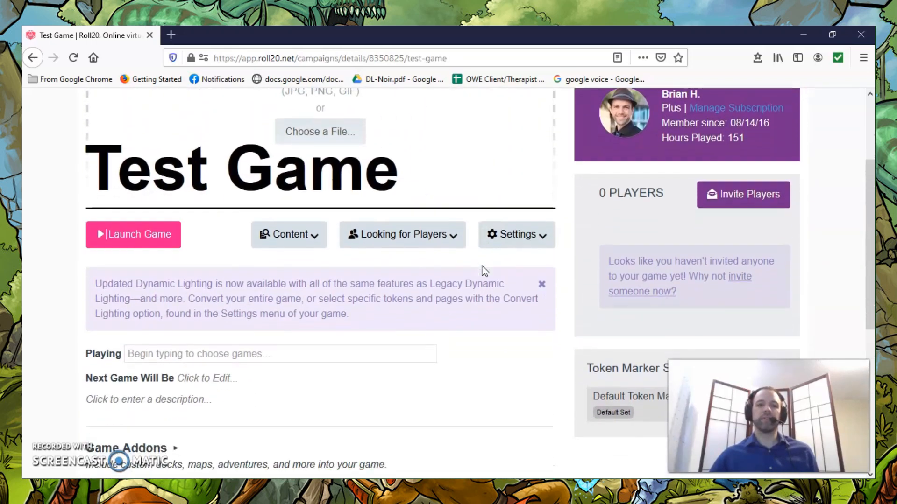
scroll(483, 271, "up", 3)
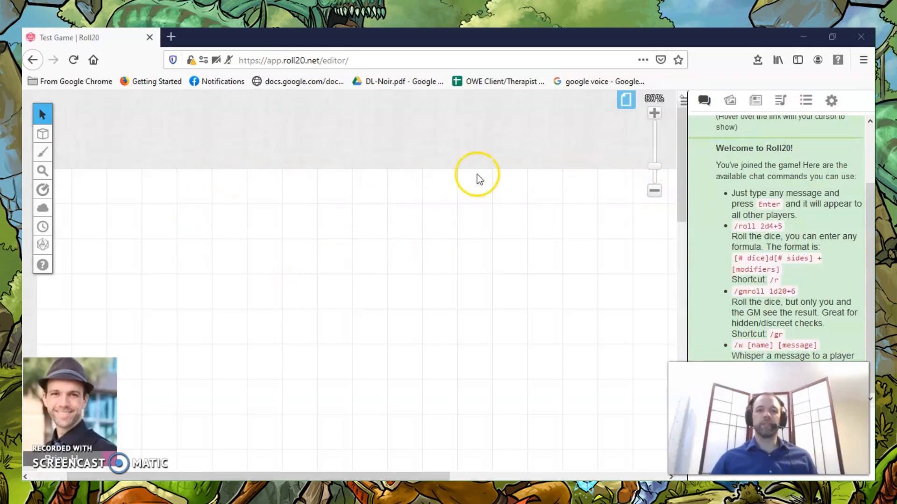
Zoom the blank tabletop page out to 50% and look over its grid.
left_click(654, 192)
left_click(655, 193)
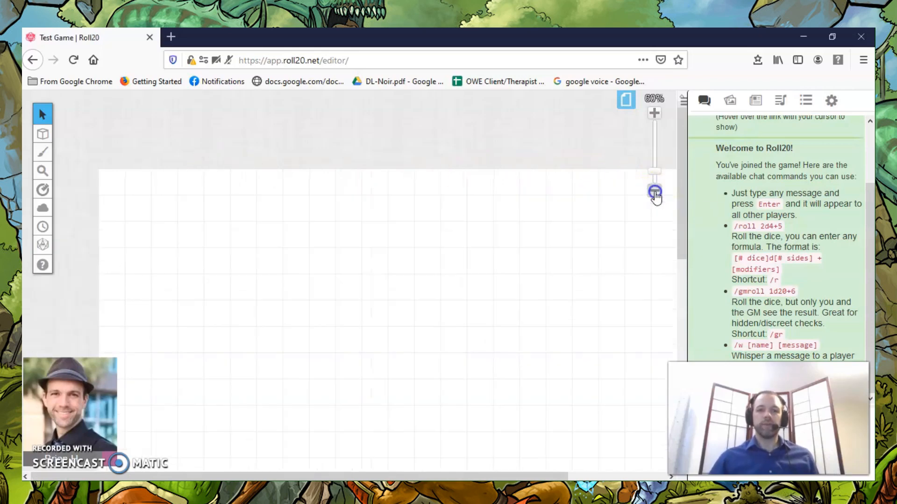
left_click(654, 192)
scroll(332, 269, "down", 2)
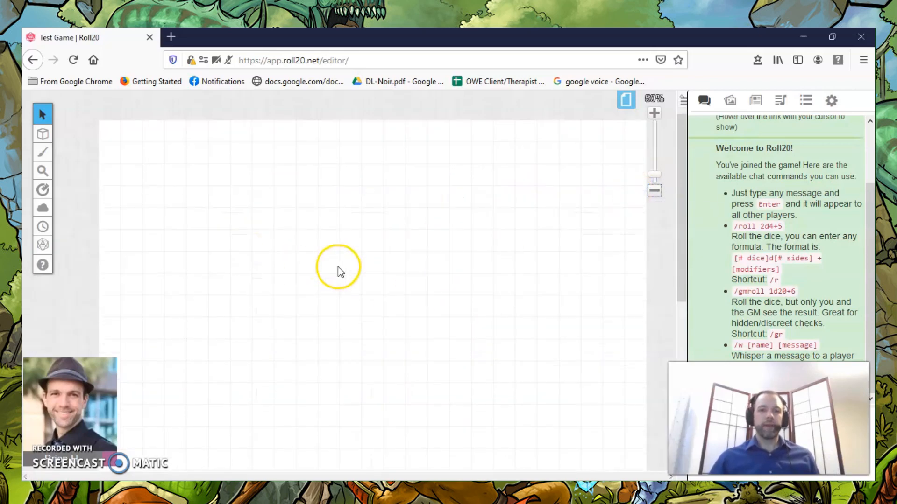
scroll(542, 242, "down", 1)
scroll(542, 242, "down", 1)
scroll(541, 242, "up", 3)
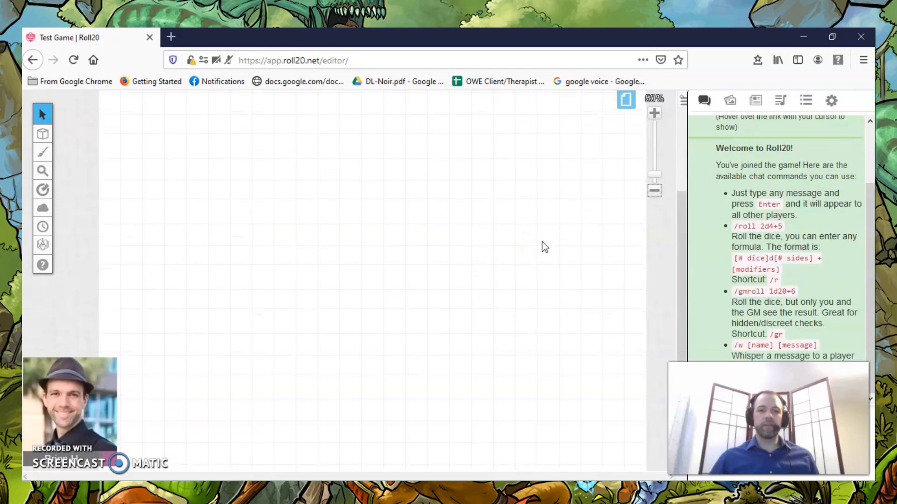
scroll(453, 232, "down", 1)
scroll(453, 233, "up", 1)
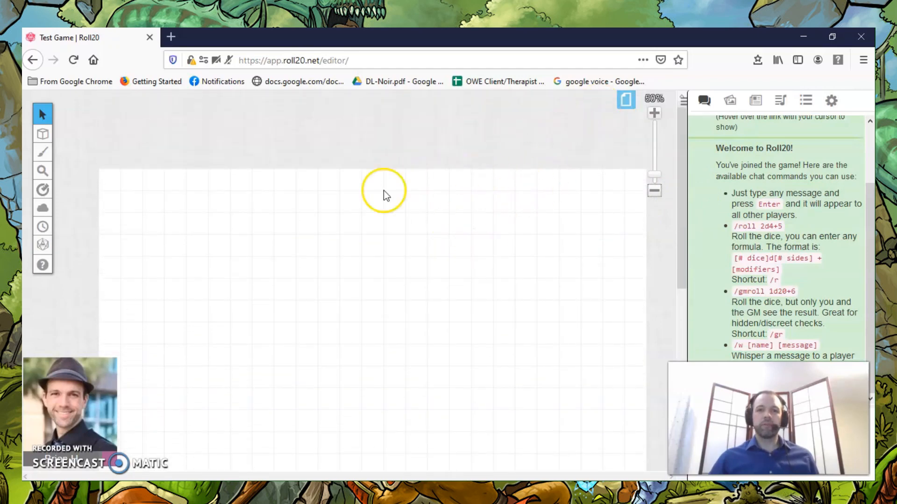
scroll(405, 246, "down", 3)
scroll(404, 246, "up", 1)
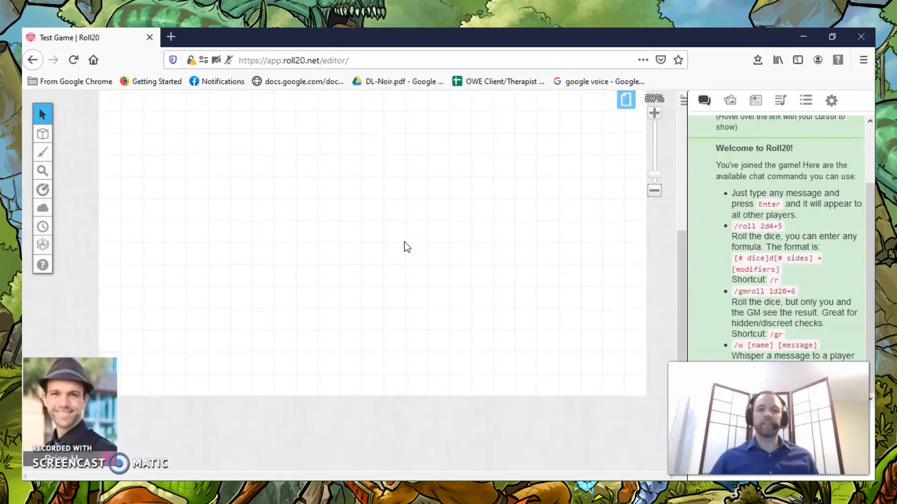
scroll(407, 245, "up", 3)
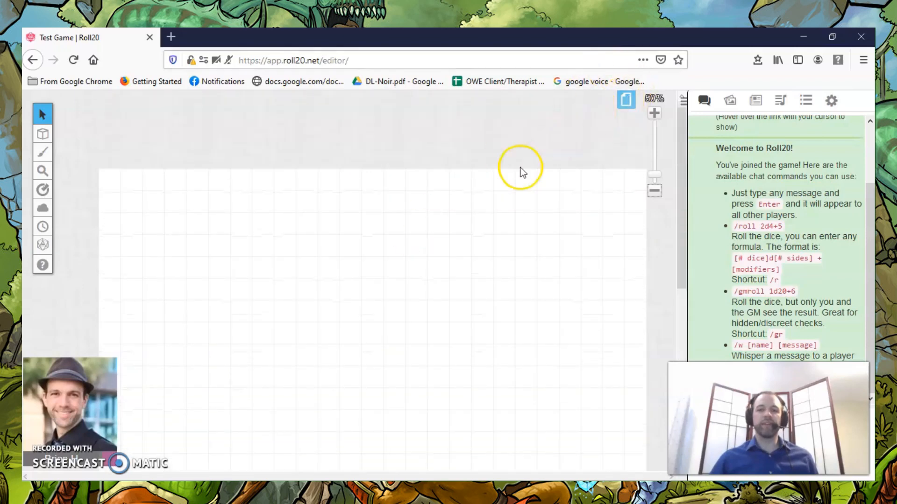
Open the page settings of the Start page.
left_click(627, 99)
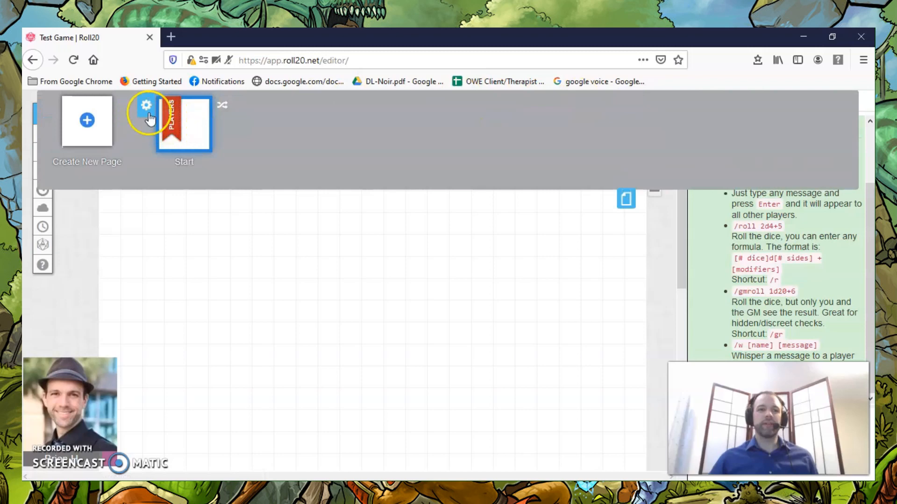
left_click(626, 199)
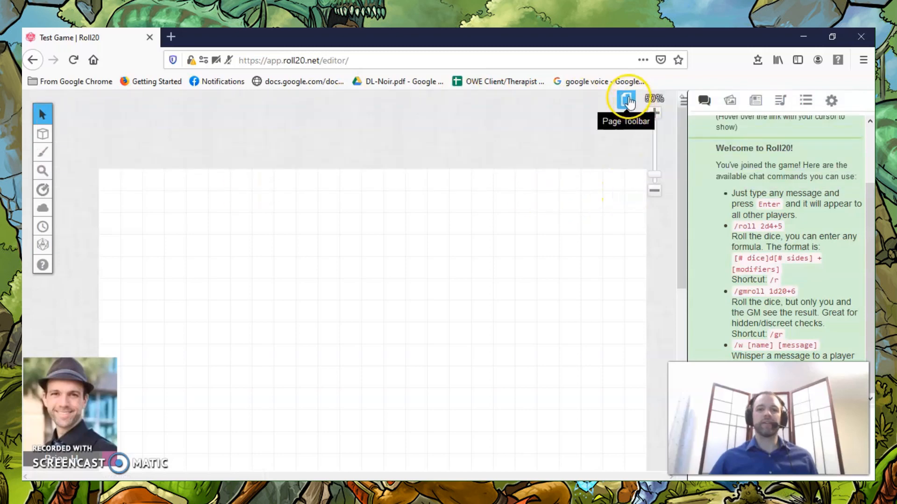
left_click(627, 100)
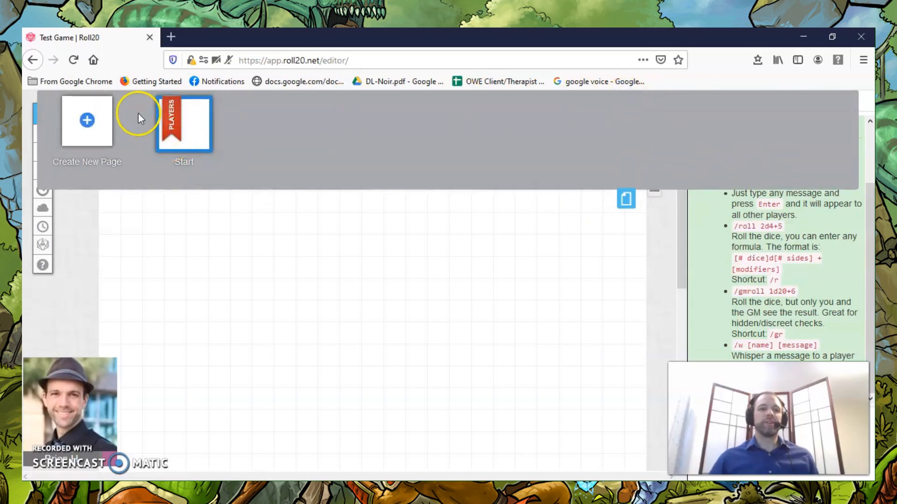
mouse_move(145, 109)
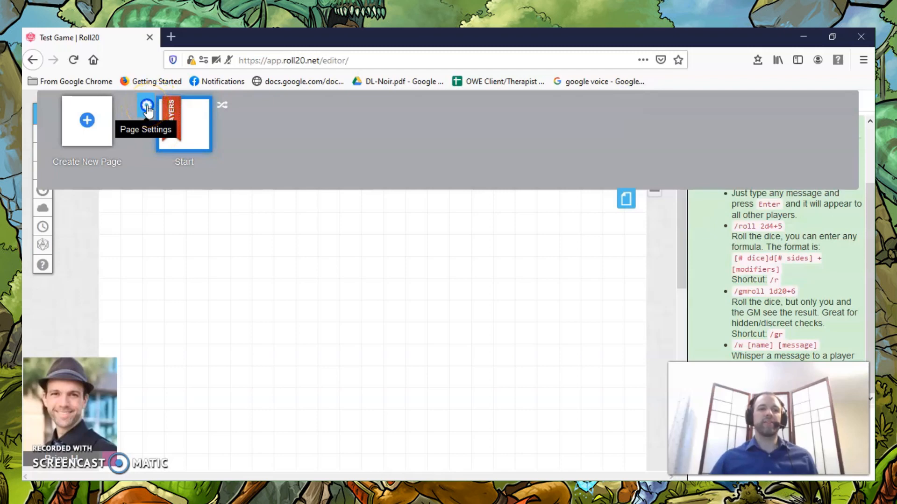
left_click(147, 110)
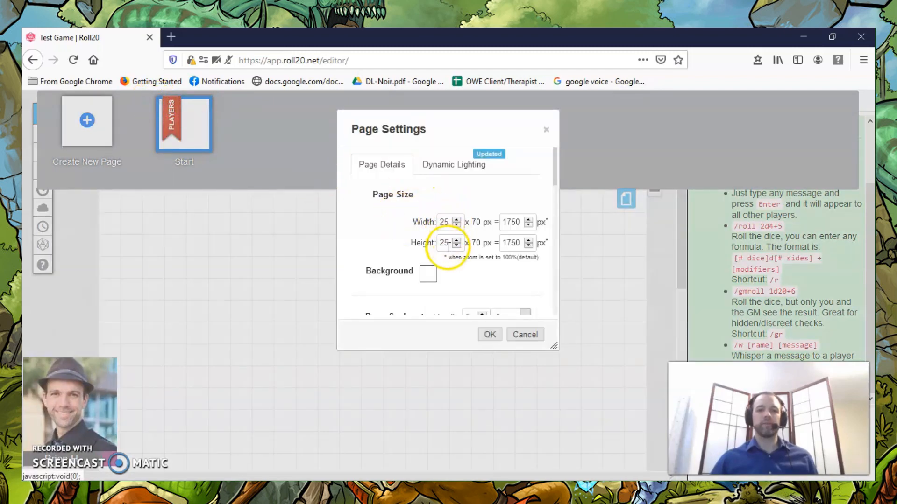
Try adjusting the page width and review the background, page scale and grid settings.
left_click(456, 220)
left_click(457, 220)
left_click(457, 225)
left_click(457, 225)
scroll(370, 222, "down", 3)
scroll(370, 221, "down", 2)
scroll(481, 200, "up", 3)
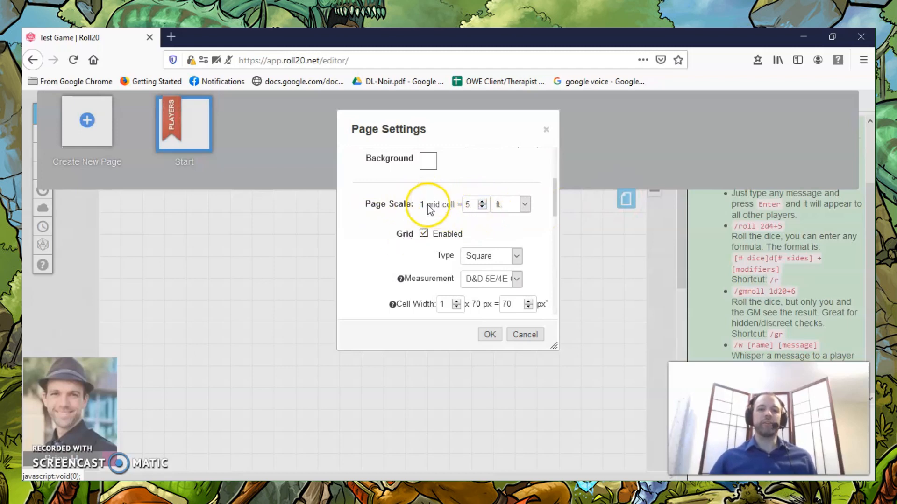
scroll(383, 228, "down", 2)
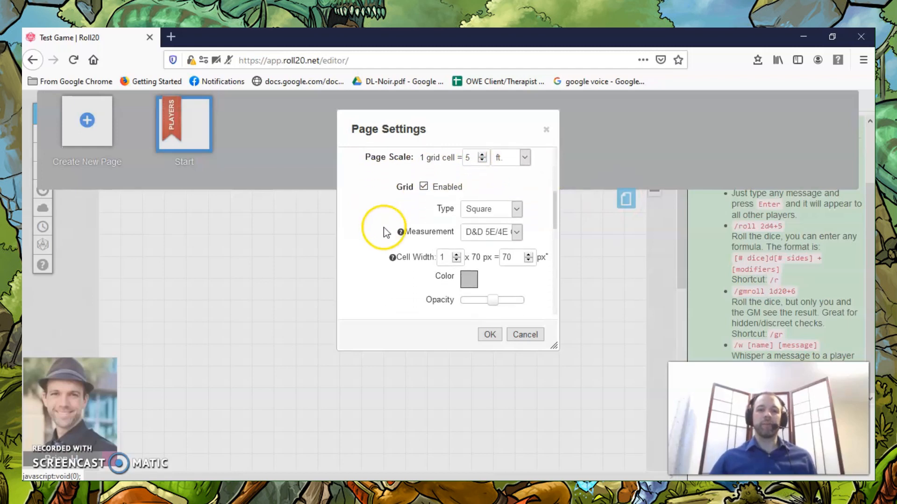
Try turning the page grid off and on again, and review the grid color, opacity and Fog of War settings.
left_click(424, 178)
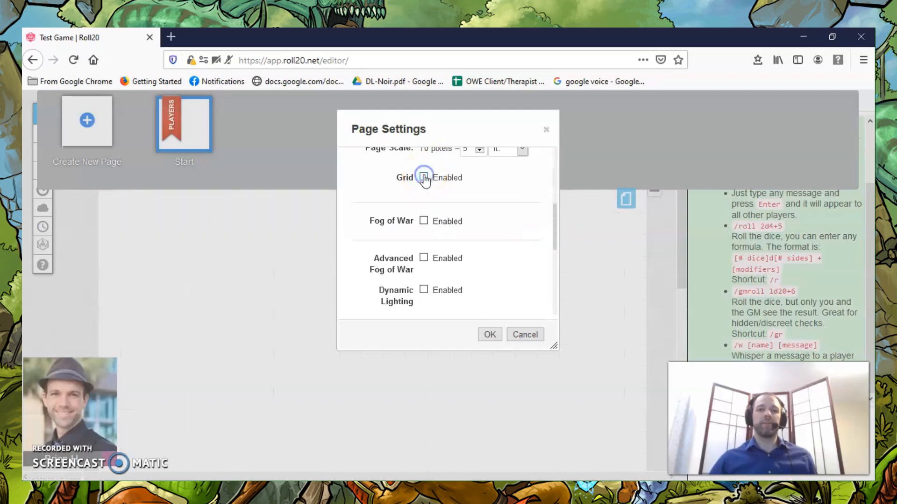
left_click(424, 177)
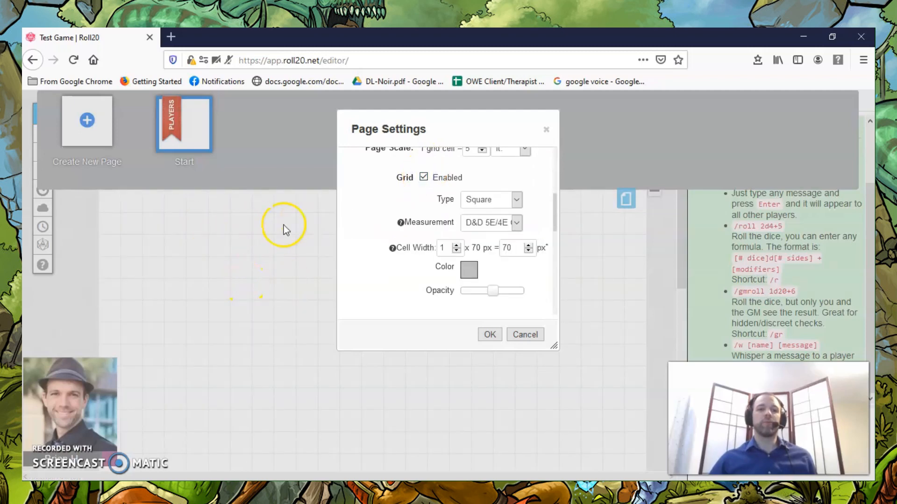
scroll(437, 228, "down", 2)
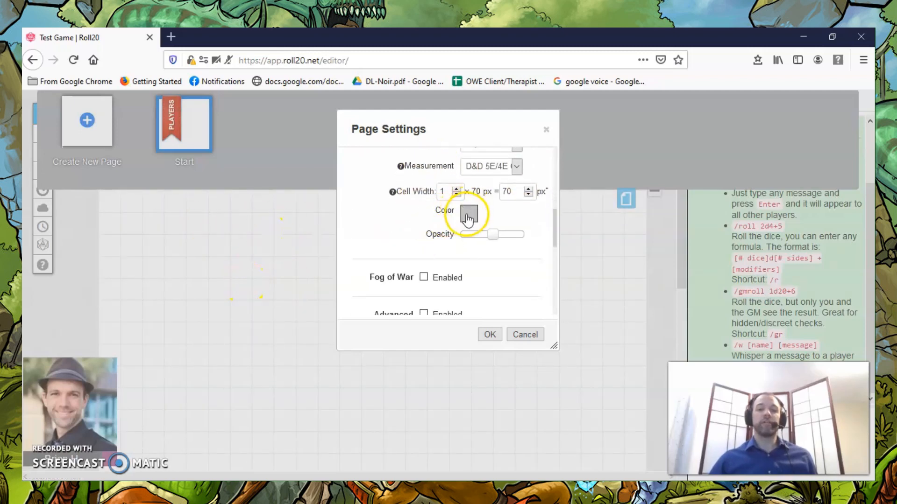
scroll(392, 236, "down", 5)
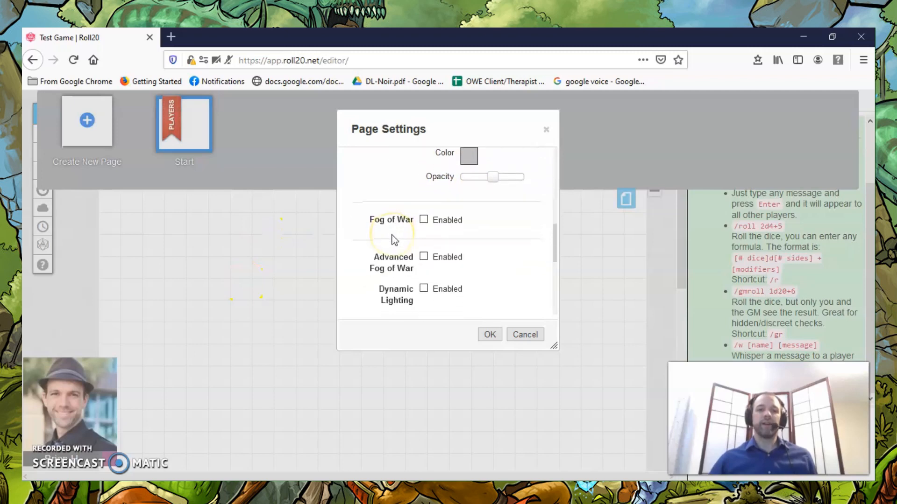
Leave Restrict Movement enabled for the page, save the page settings and close the page toolbar.
scroll(391, 234, "down", 3)
left_click(423, 206)
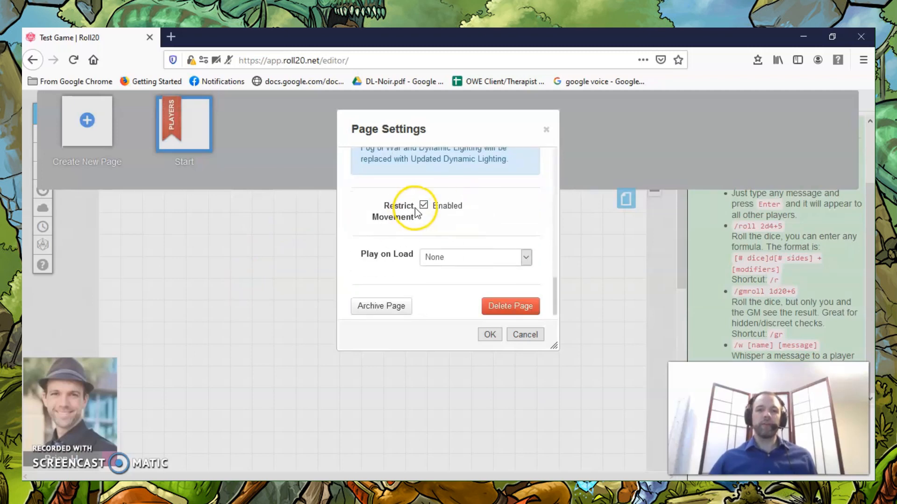
left_click(424, 205)
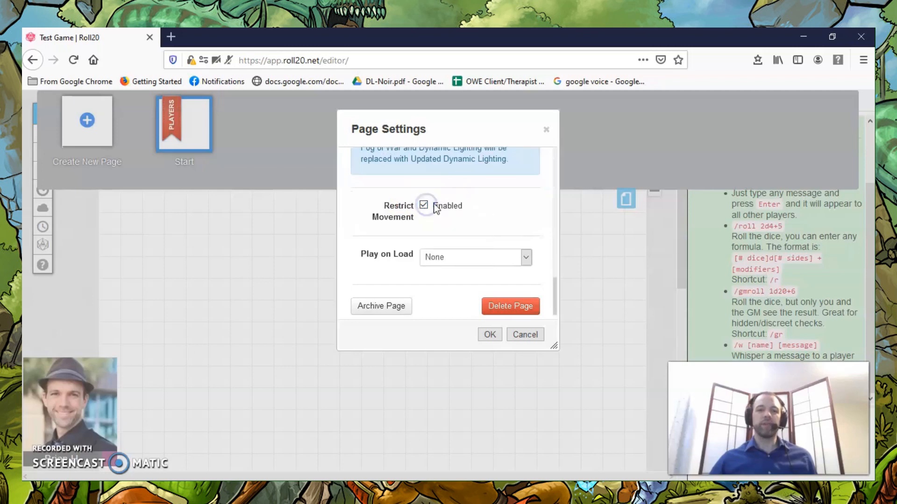
left_click(423, 207)
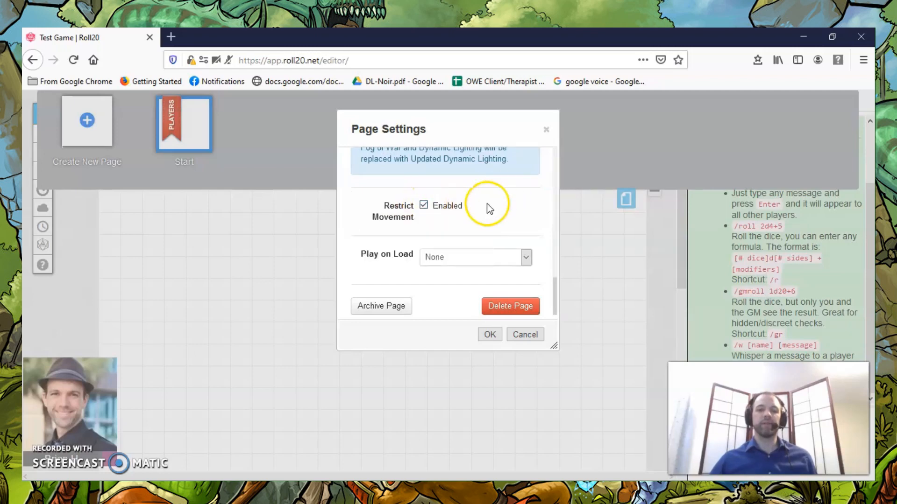
left_click(489, 335)
left_click(489, 335)
left_click(624, 198)
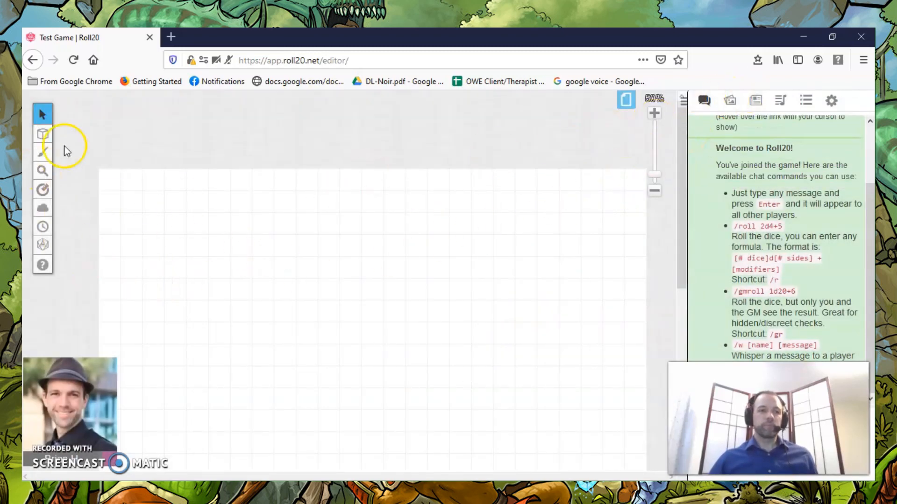
Switch to the Map & Background layer and look over the Objects & Tokens, GM Info Overlay and Dynamic Lighting layer options.
mouse_move(43, 134)
left_click(84, 129)
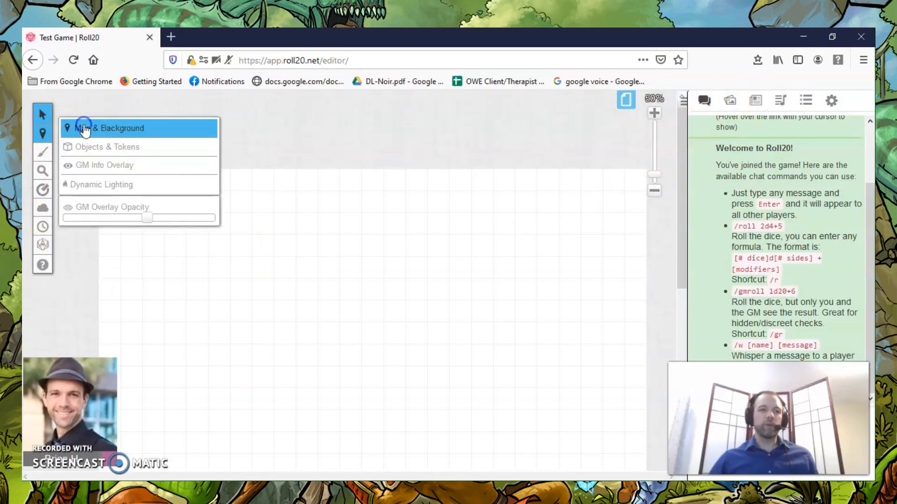
mouse_move(48, 147)
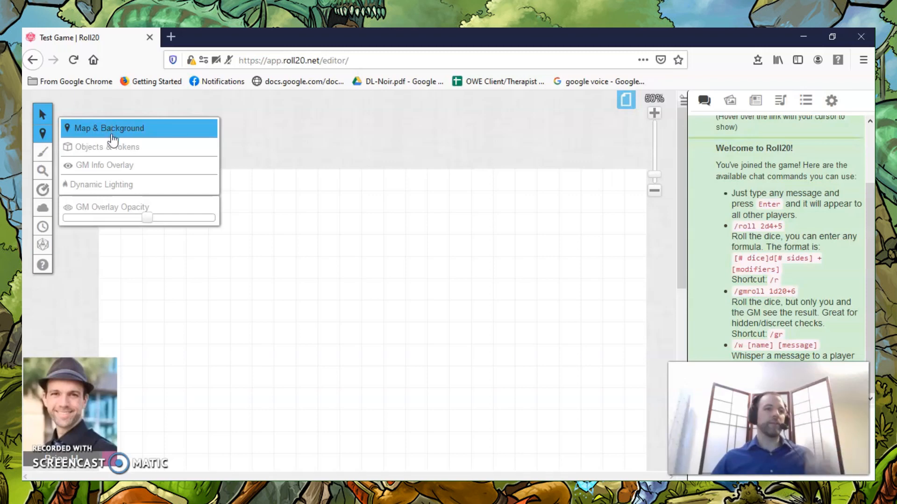
left_click(112, 148)
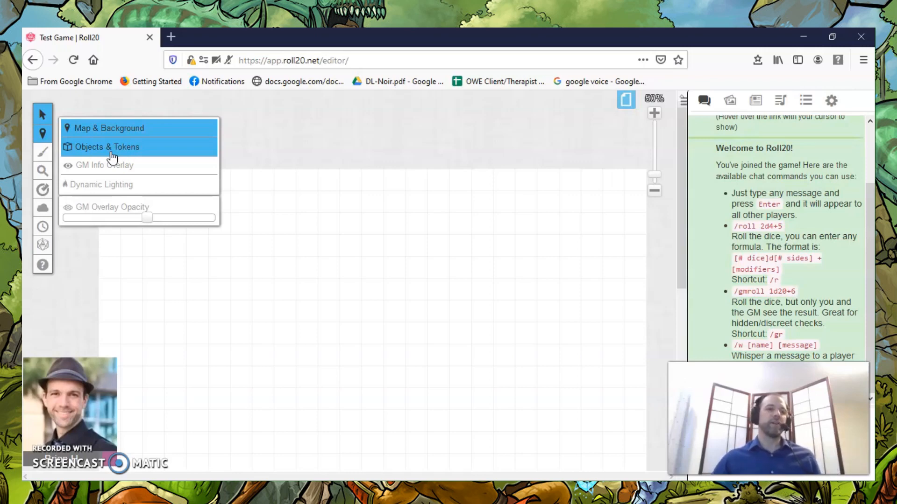
left_click(108, 168)
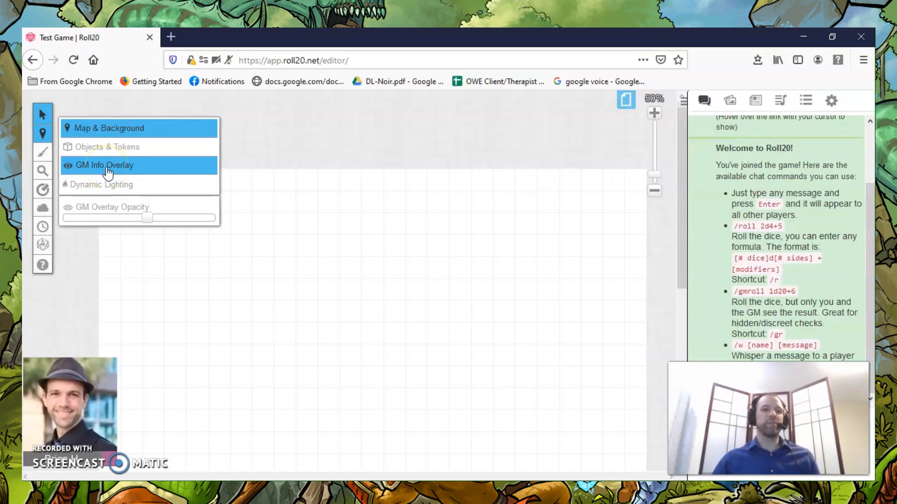
left_click(111, 187)
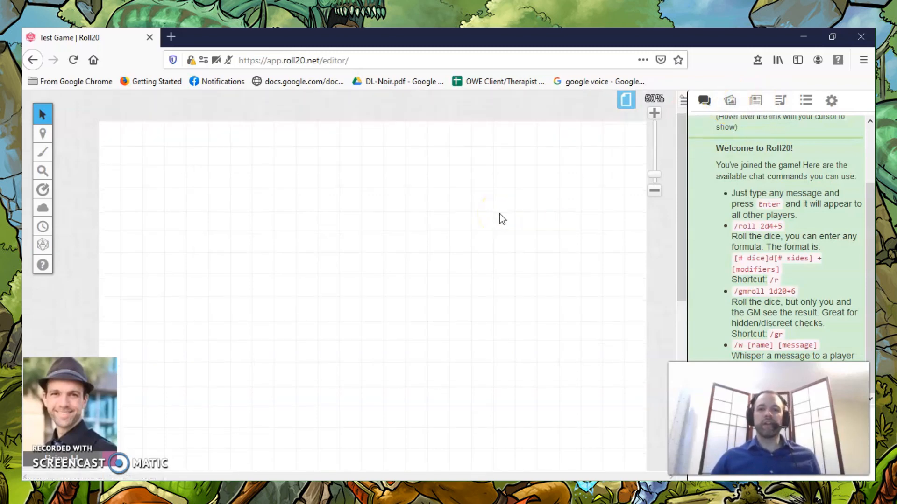
Expand the Dungeon Tiles set in the art library's free assets.
left_click(729, 101)
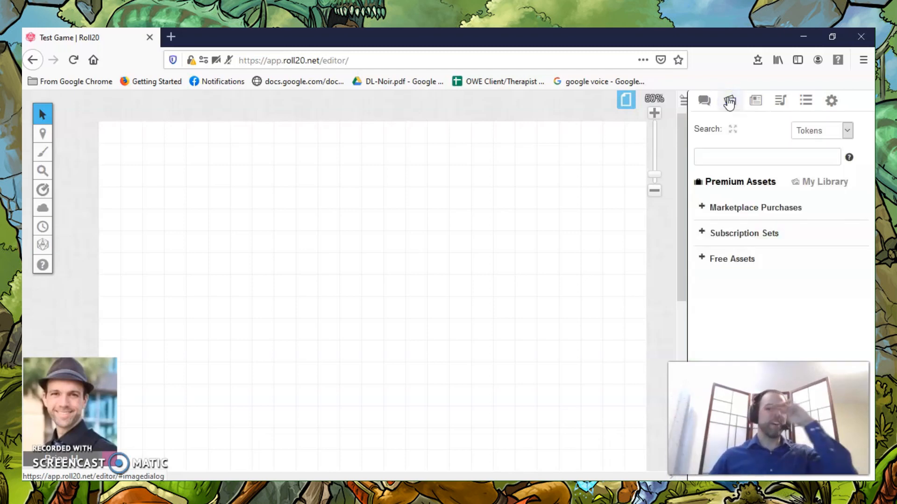
left_click(700, 254)
scroll(786, 219, "down", 10)
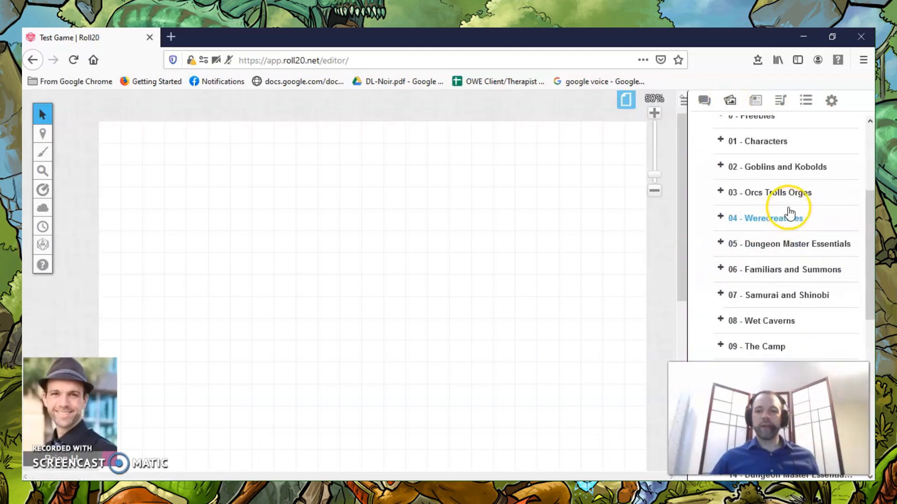
scroll(810, 243, "down", 1)
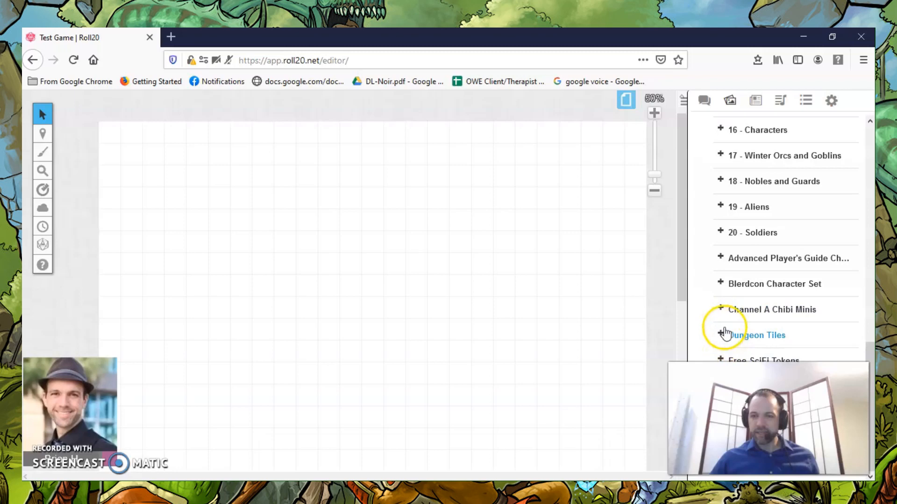
left_click(725, 333)
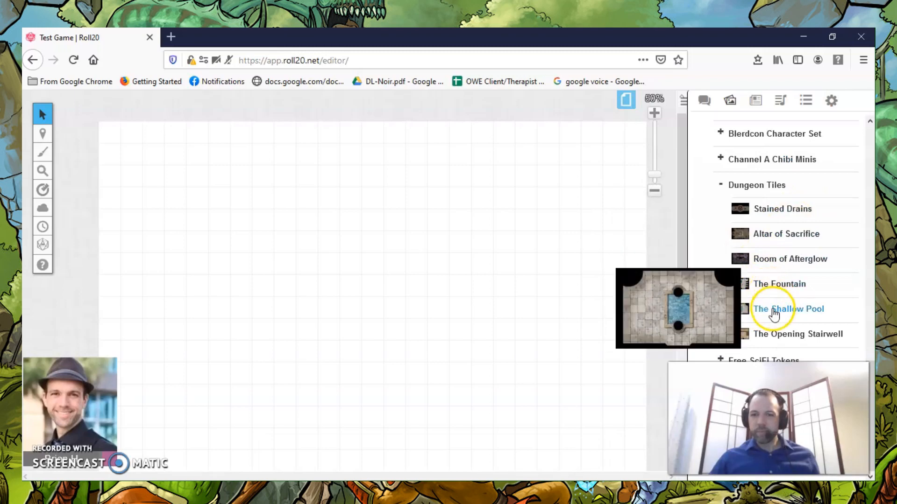
Place The Shallow Pool tile at the page's upper-left corner and enlarge it to span the page's full width.
left_click_drag(773, 311, 135, 142)
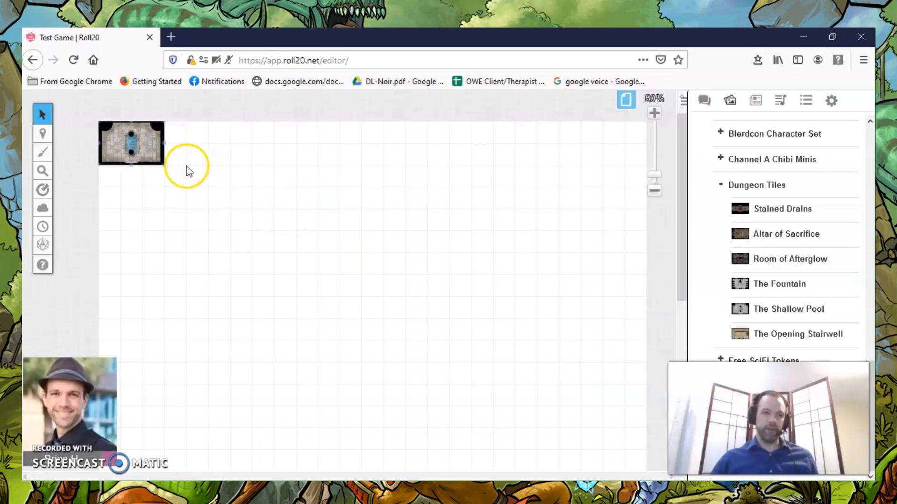
left_click_drag(165, 164, 654, 465)
scroll(574, 365, "down", 2)
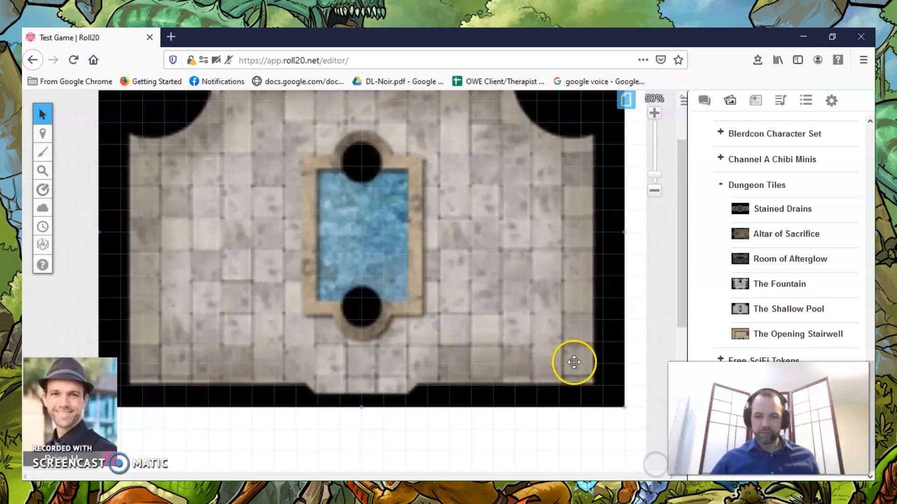
left_click_drag(625, 408, 645, 431)
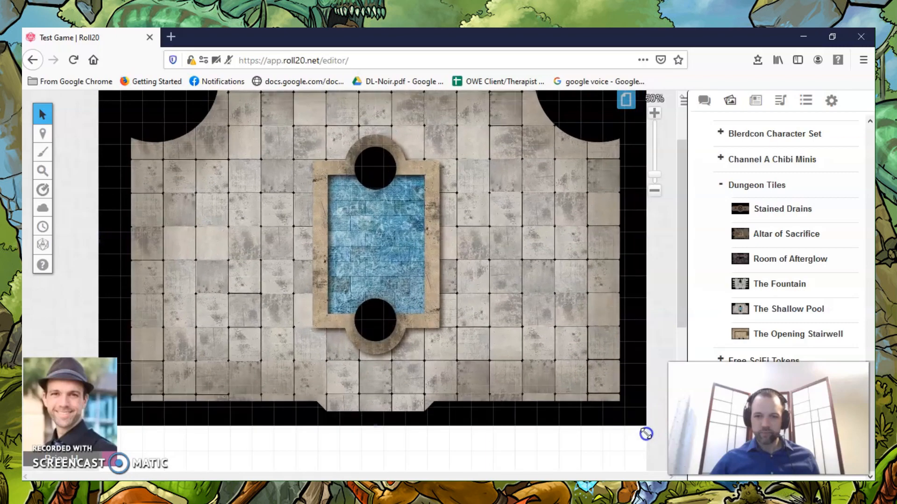
left_click(356, 258)
scroll(357, 259, "up", 2)
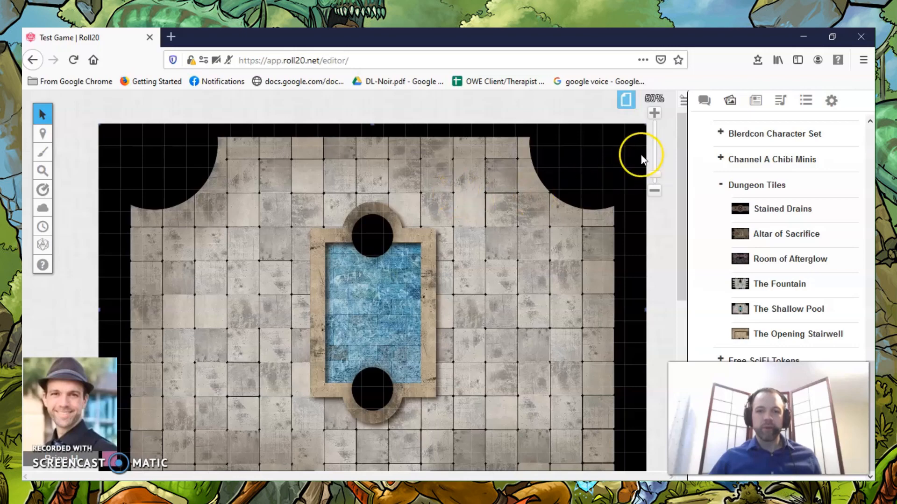
Align The Shallow Pool map to the page grid by marking a 3 x 3 block of its floor tiles with the Grid Alignment Tool.
left_click(654, 113)
left_click(654, 113)
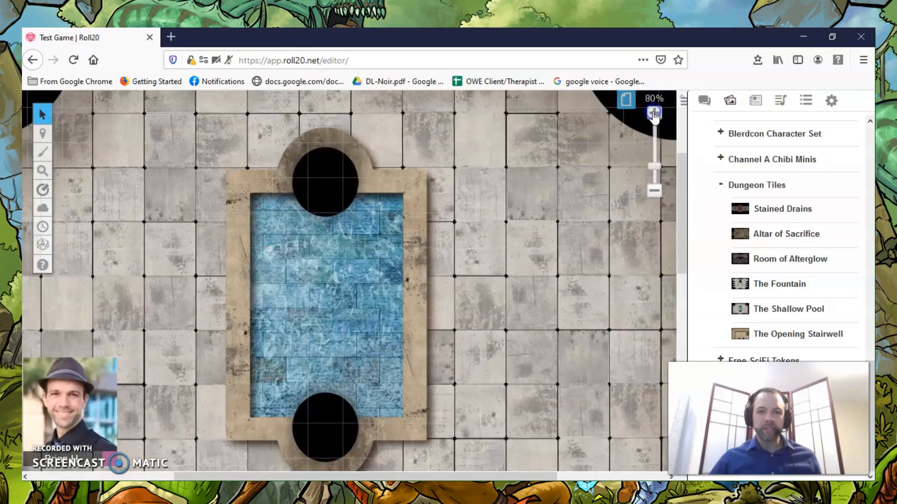
left_click(654, 113)
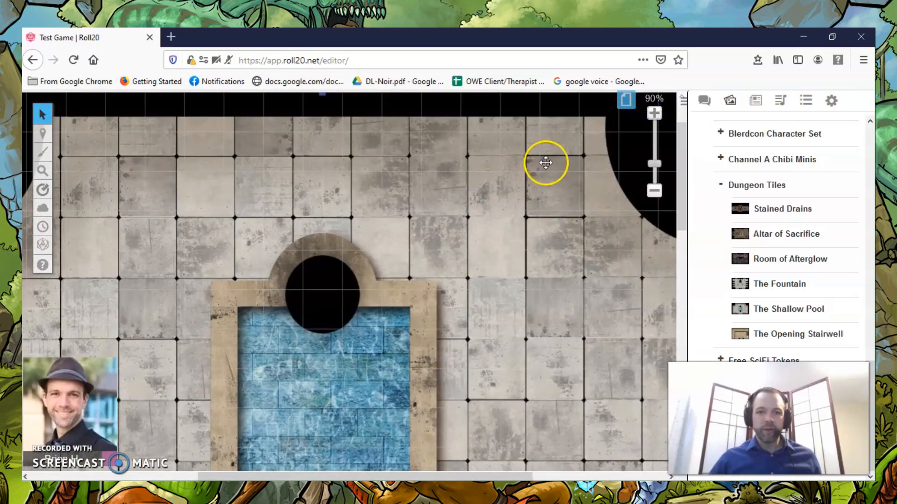
left_click_drag(442, 476, 495, 476)
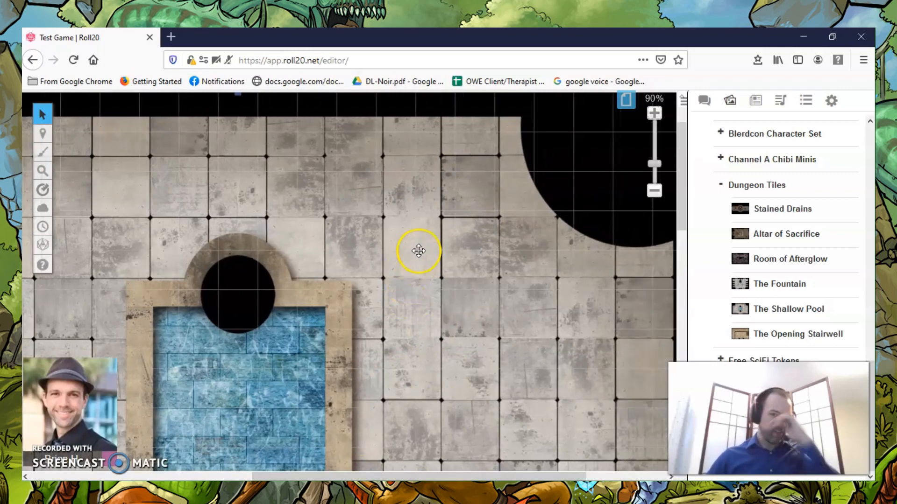
right_click(397, 226)
left_click(426, 204)
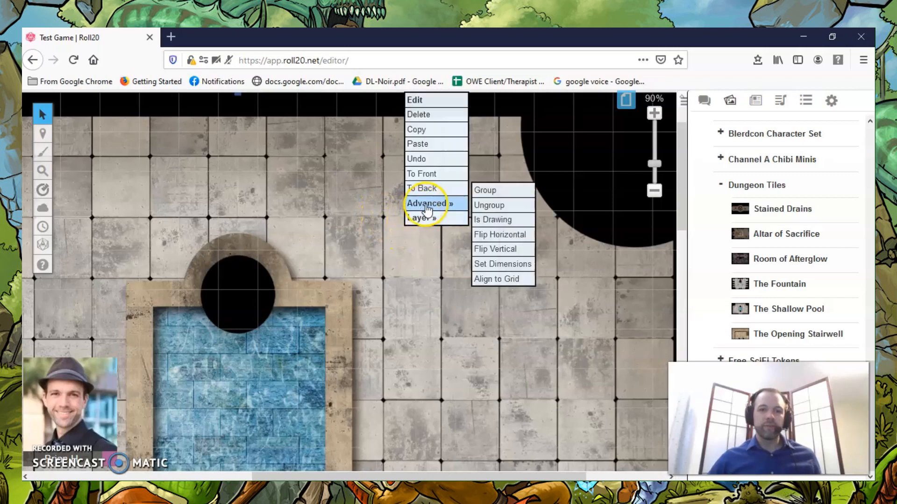
left_click(503, 280)
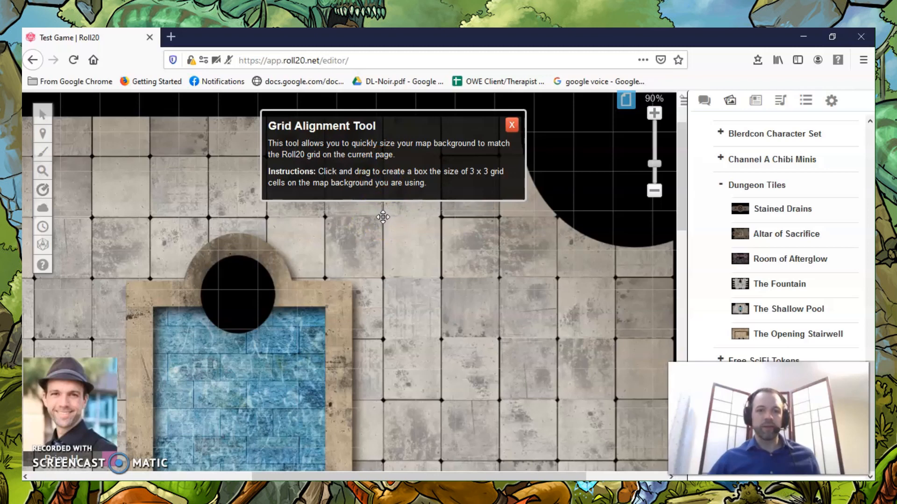
left_click_drag(383, 217, 557, 400)
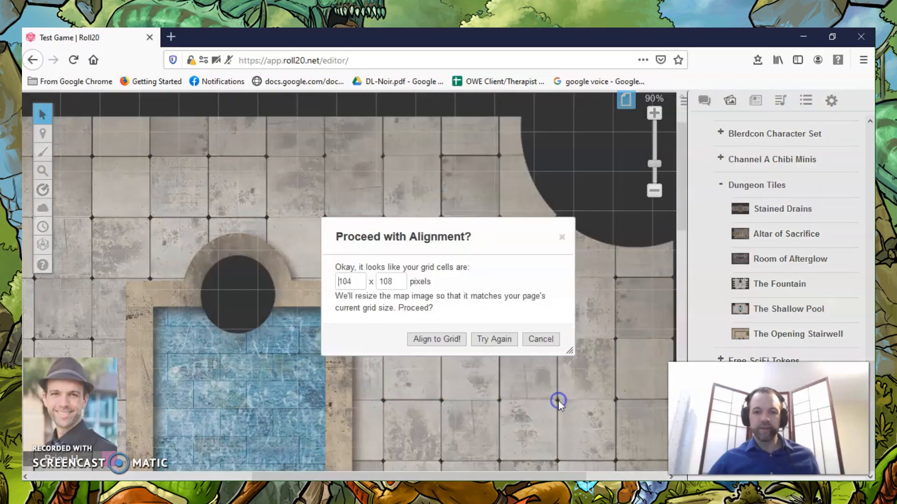
left_click(440, 337)
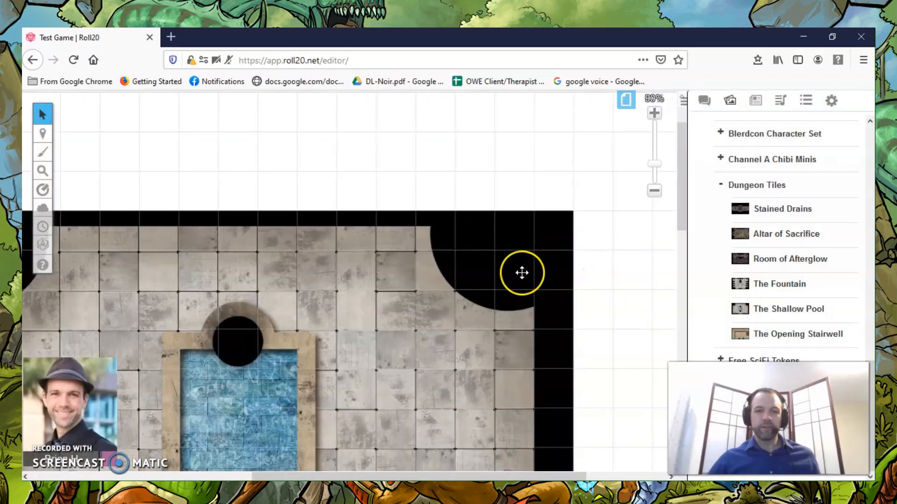
Move the aligned pool map so its upper-left corner sits in the upper-left corner of the page.
scroll(566, 261, "down", 5)
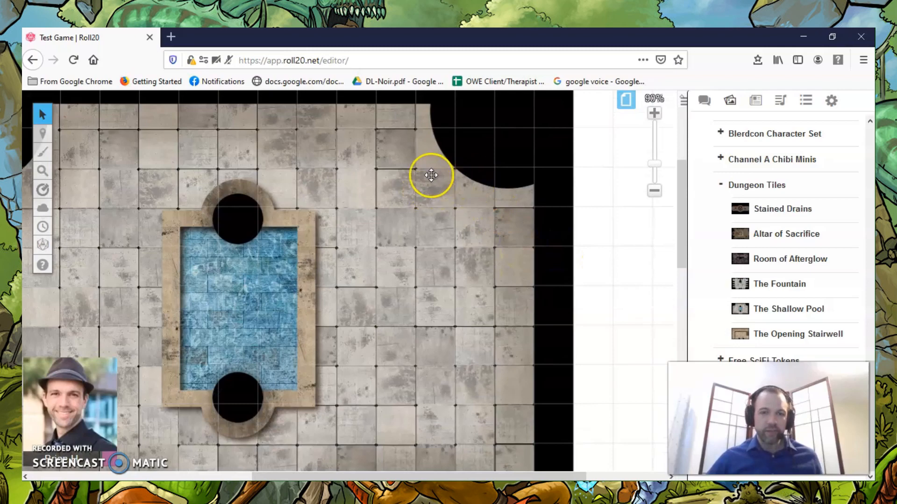
scroll(373, 257, "down", 2)
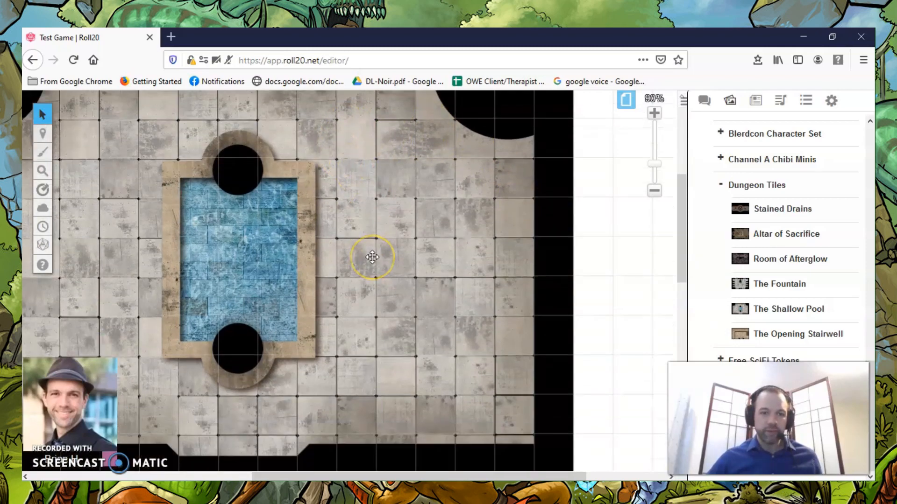
scroll(372, 256, "down", 1)
left_click_drag(409, 474, 273, 474)
left_click(652, 191)
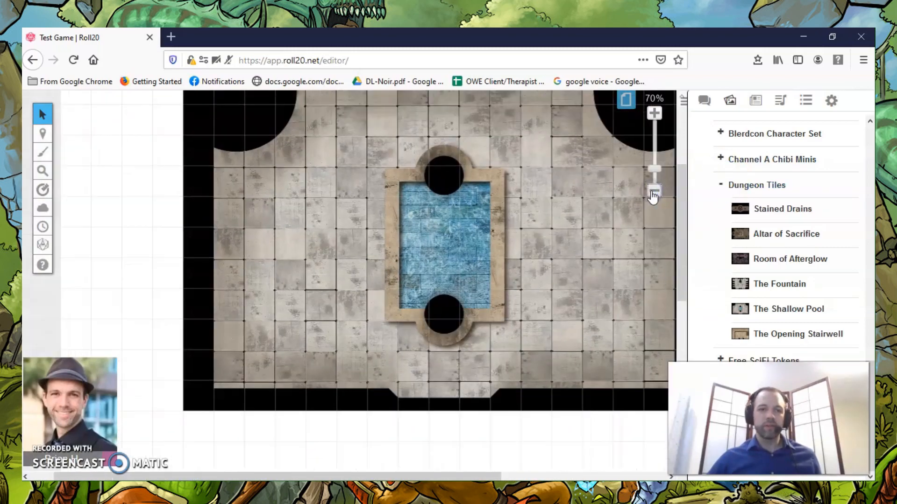
left_click(653, 193)
left_click(653, 192)
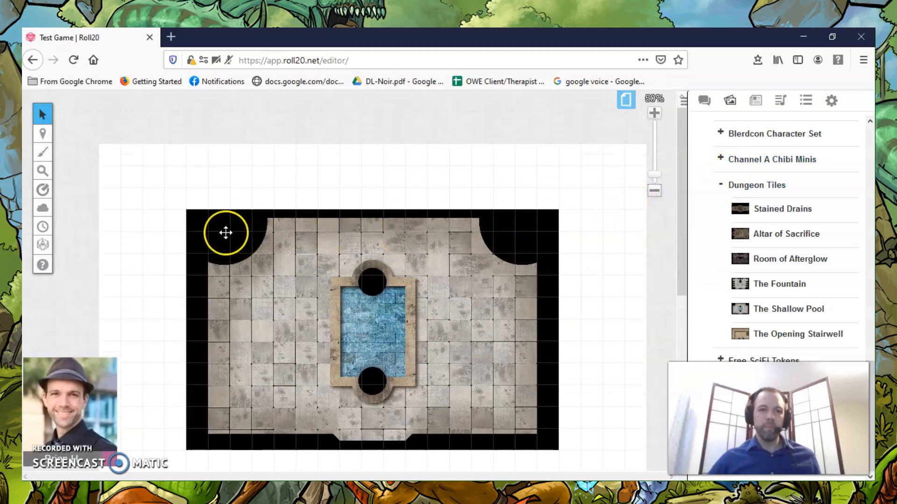
left_click_drag(193, 216, 146, 164)
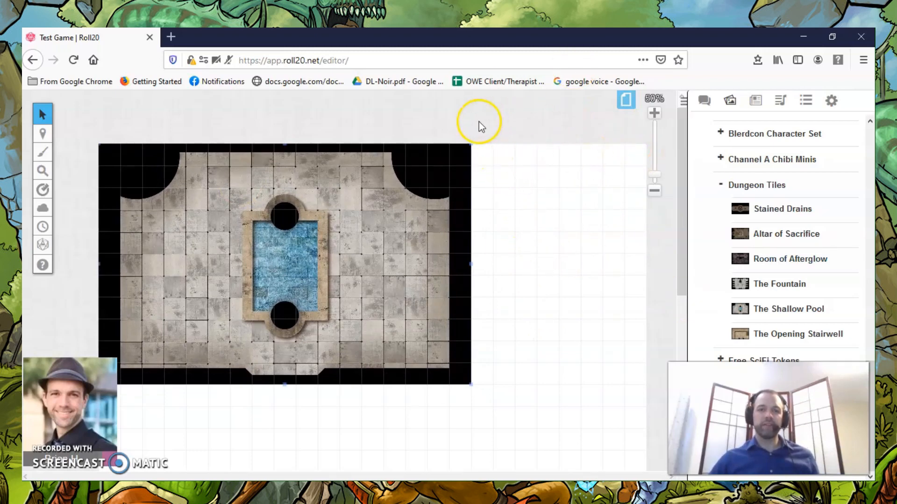
Open the Start page's settings and set the page width to 17 cells to match the pool map.
scroll(562, 245, "down", 10)
scroll(564, 246, "up", 3)
scroll(564, 247, "up", 5)
scroll(117, 196, "down", 2)
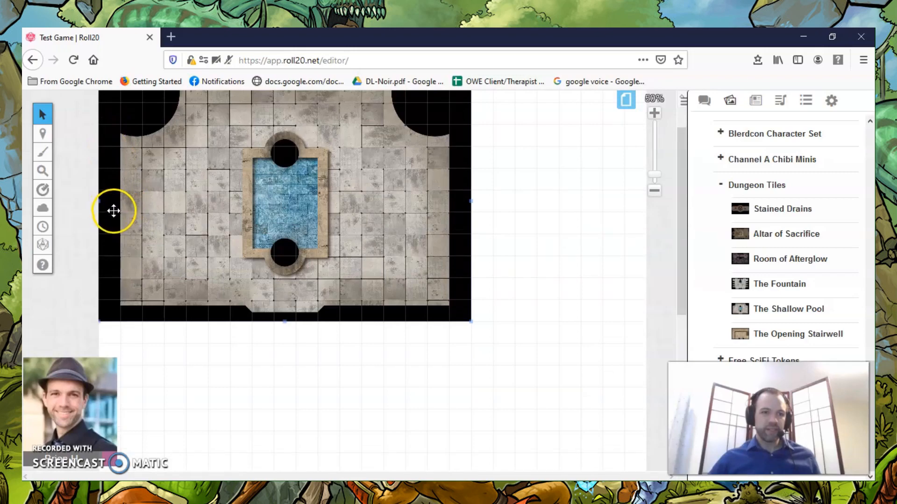
scroll(256, 286, "up", 3)
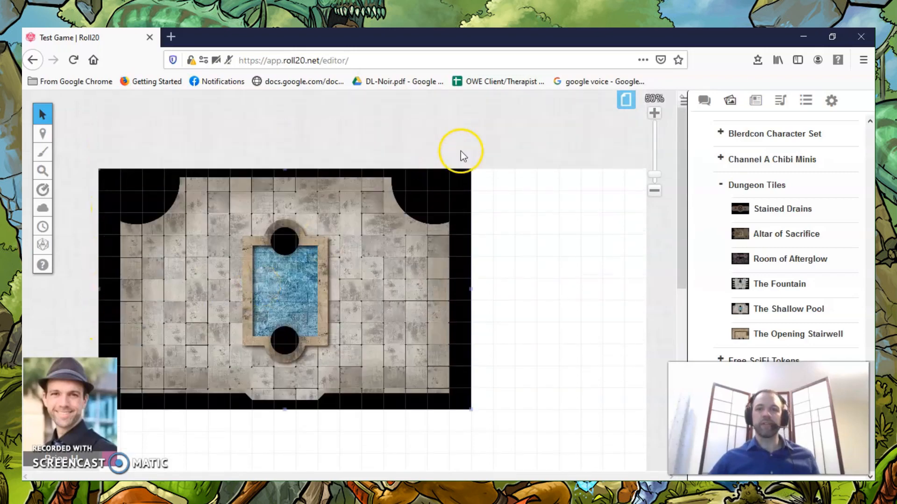
left_click(625, 99)
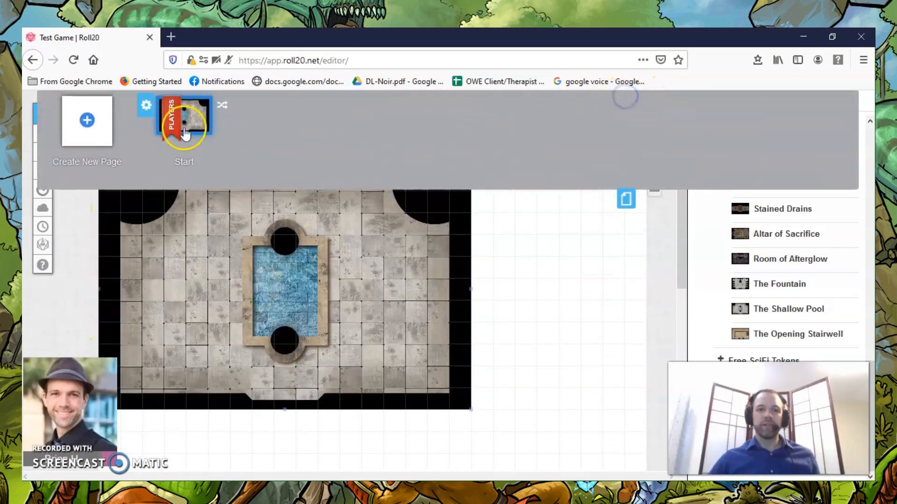
left_click(146, 104)
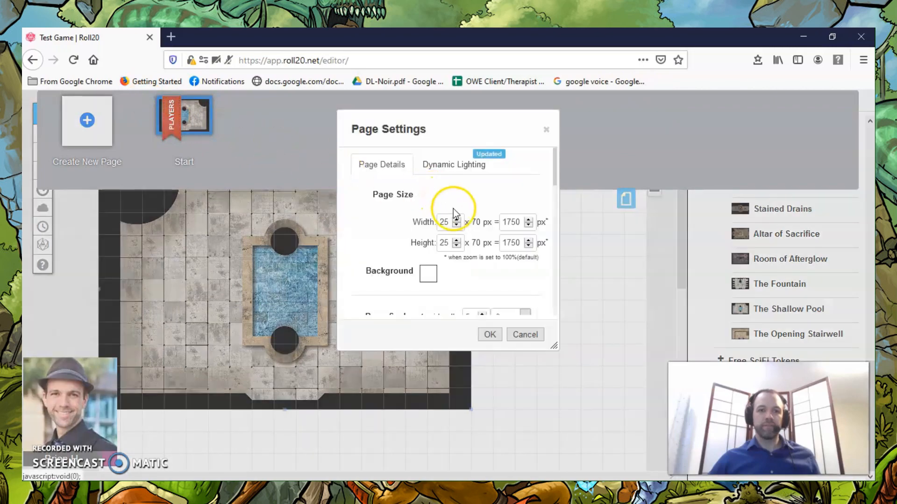
left_click(458, 226)
left_click(458, 226)
left_click(458, 226)
left_click(458, 226)
left_click(458, 226)
left_click(458, 227)
left_click(458, 226)
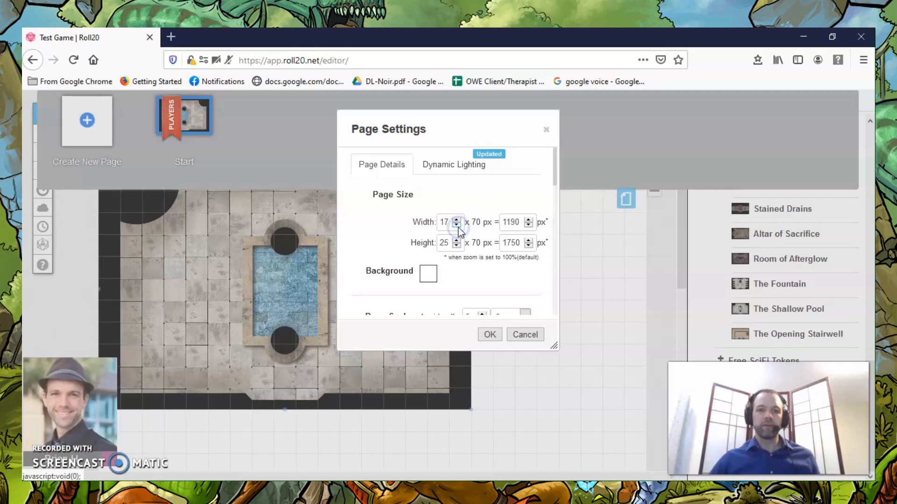
Set the page height to 11 cells, save the page settings and close the page toolbar.
left_click(452, 243)
left_click_drag(452, 243, 411, 242)
left_click(429, 245)
left_click(488, 334)
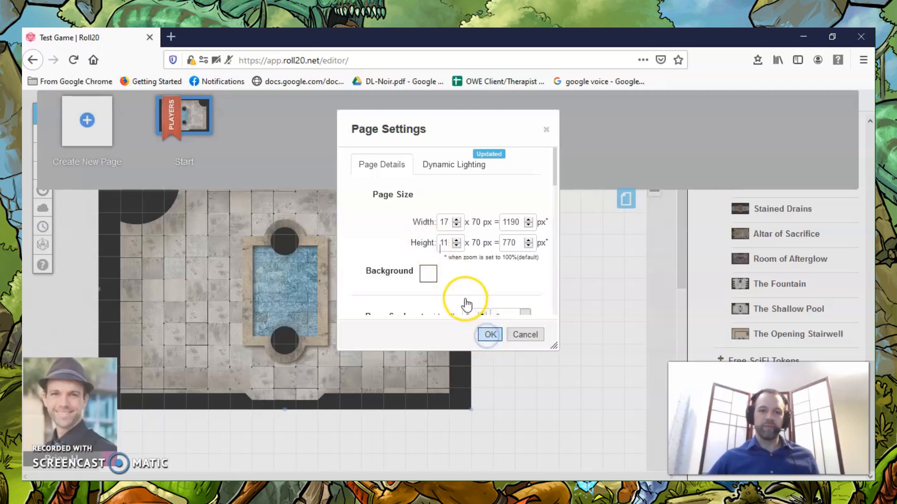
left_click(489, 333)
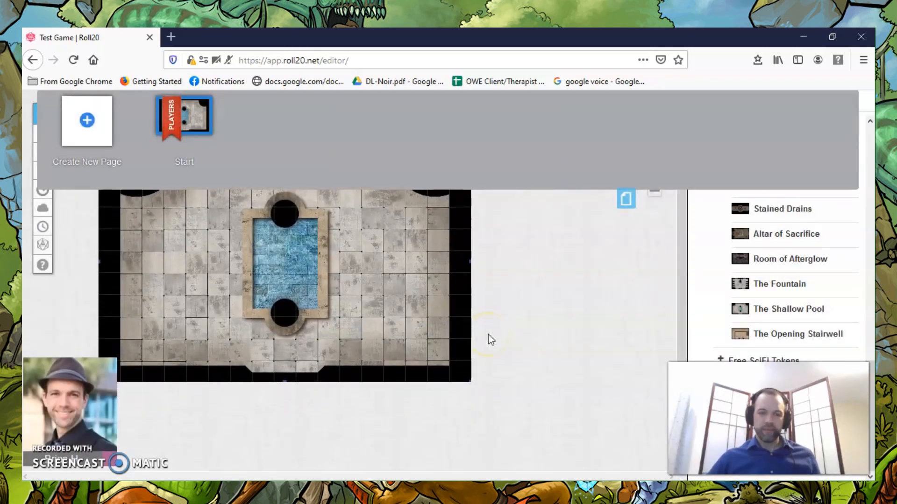
left_click(624, 200)
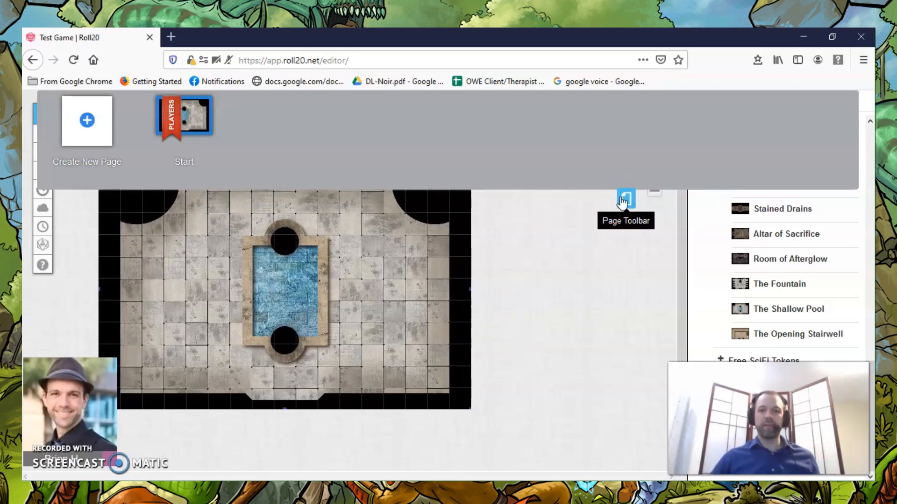
left_click(622, 200)
Search the art library's tokens for a torch and browse the results.
scroll(757, 206, "up", 4)
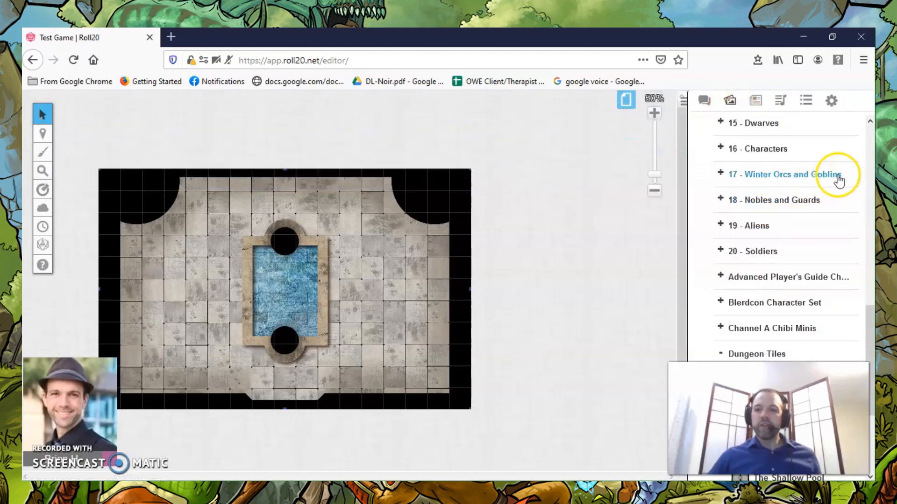
scroll(834, 182, "down", 3)
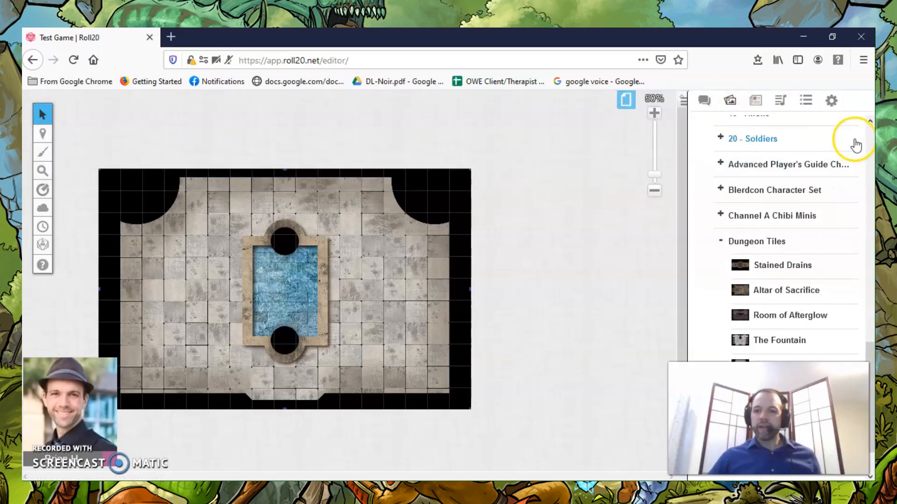
scroll(793, 173, "down", 1)
scroll(786, 182, "up", 5)
scroll(786, 182, "up", 5)
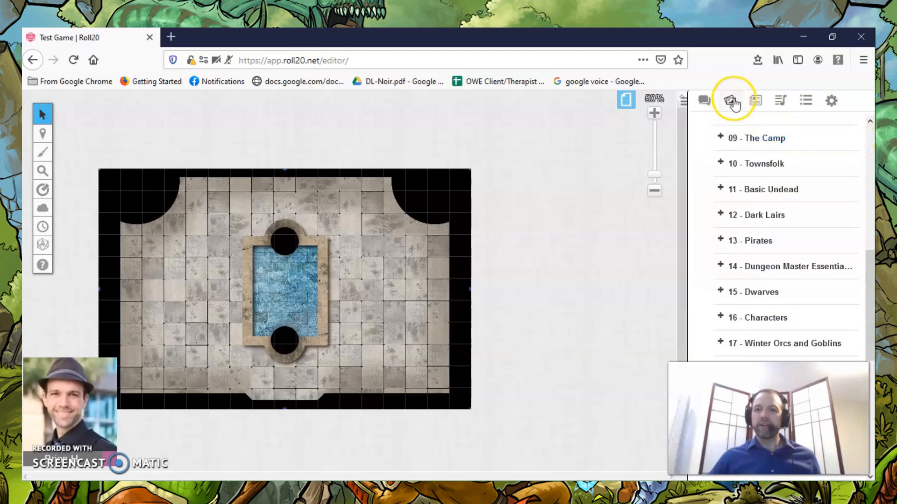
left_click_drag(873, 268, 859, 93)
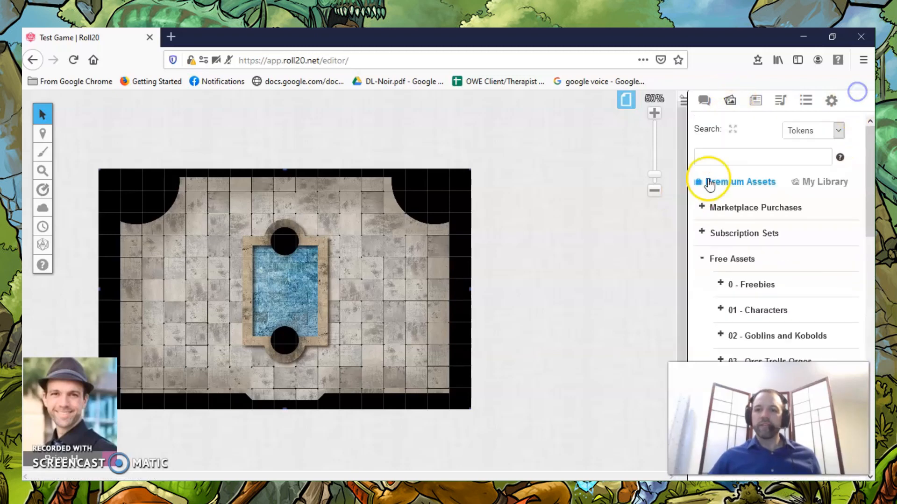
left_click(729, 158)
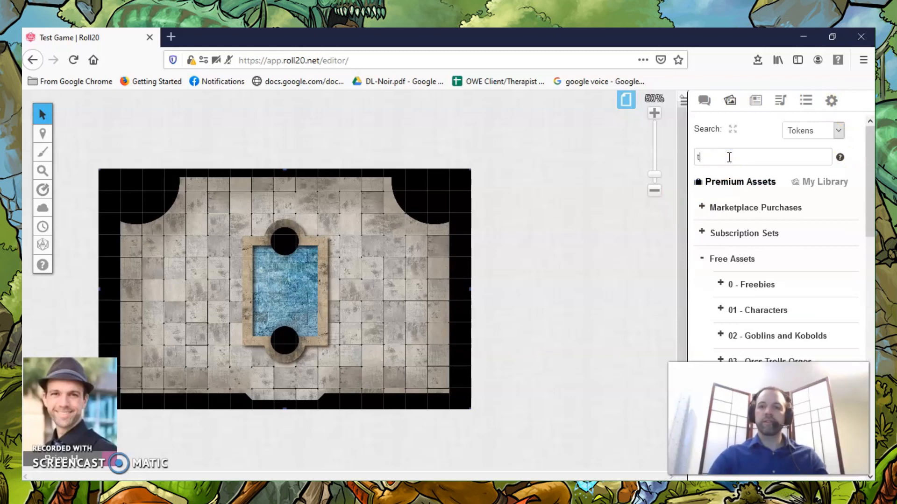
key("Return")
left_click(755, 181)
scroll(762, 206, "down", 5)
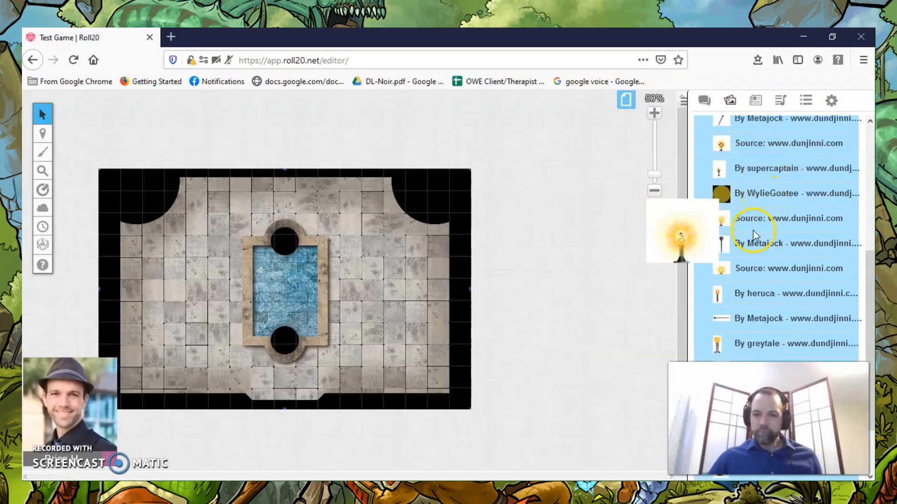
mouse_move(722, 174)
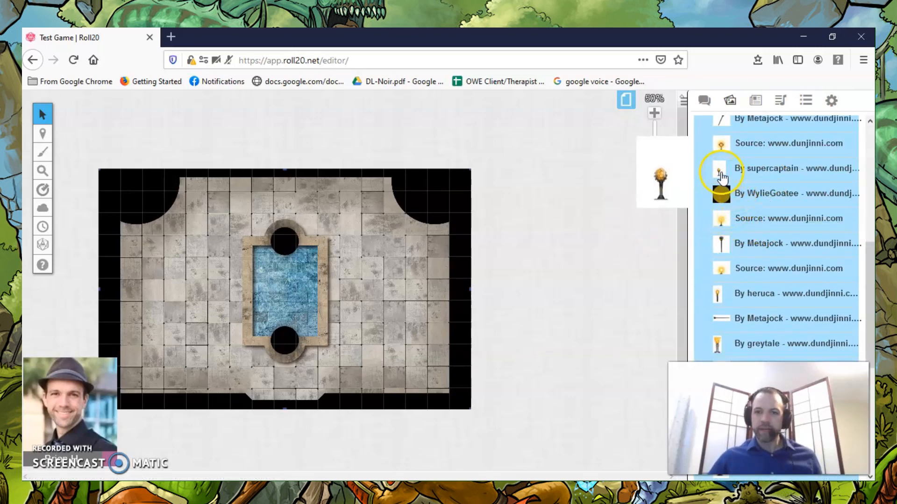
mouse_move(724, 153)
left_click_drag(724, 153, 357, 216)
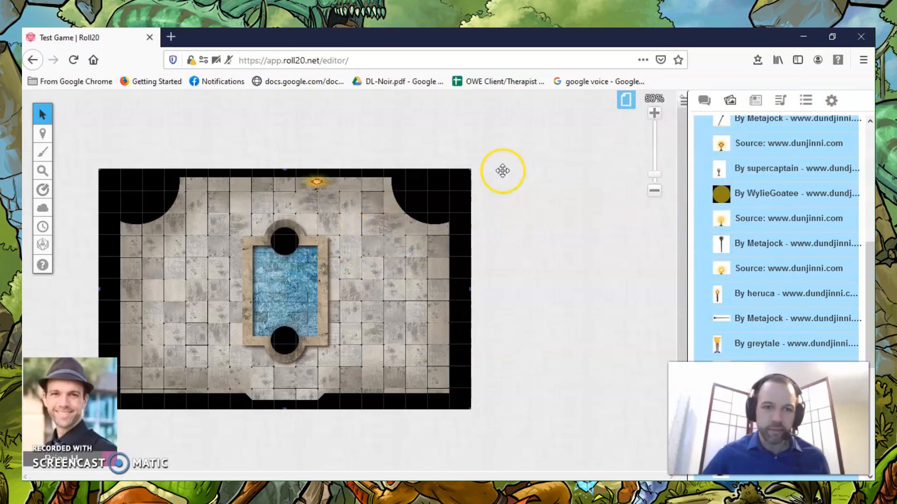
Resize the torch token to one grid cell and reposition it on the floor between the upper wall and the pool.
left_click(653, 112)
left_click(654, 112)
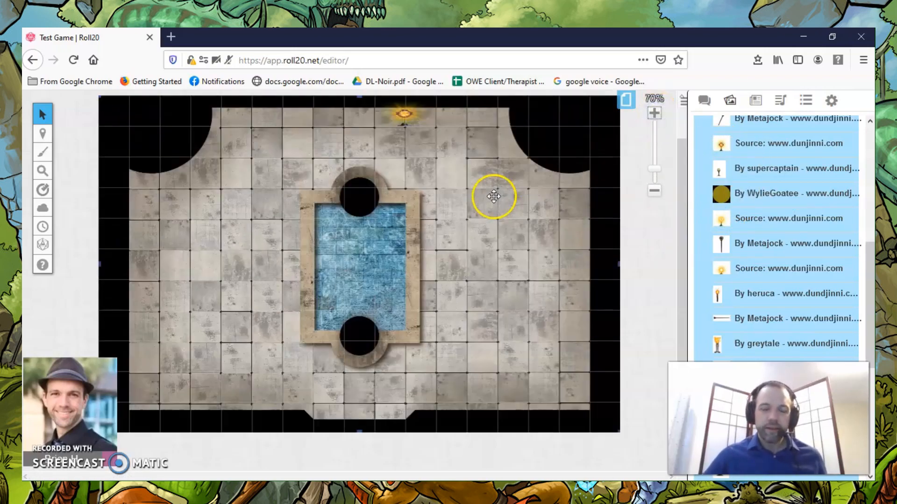
scroll(493, 196, "up", 3)
left_click(403, 187)
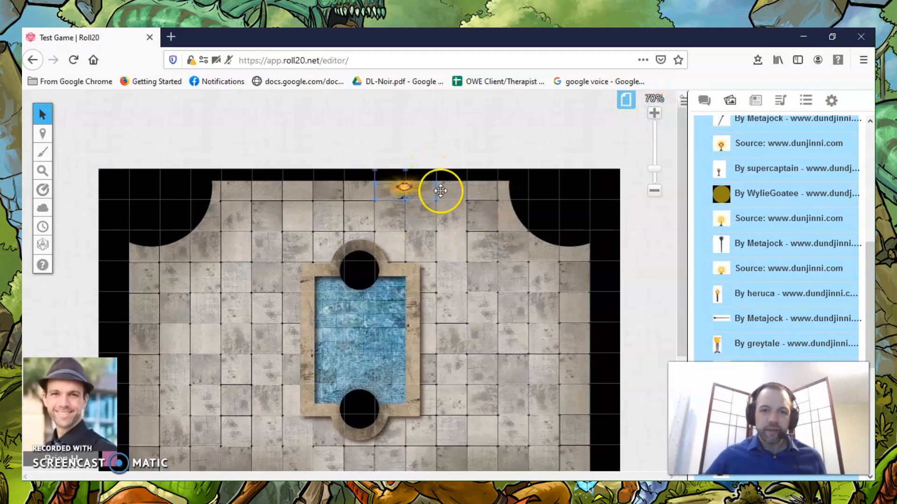
left_click_drag(436, 186, 390, 220)
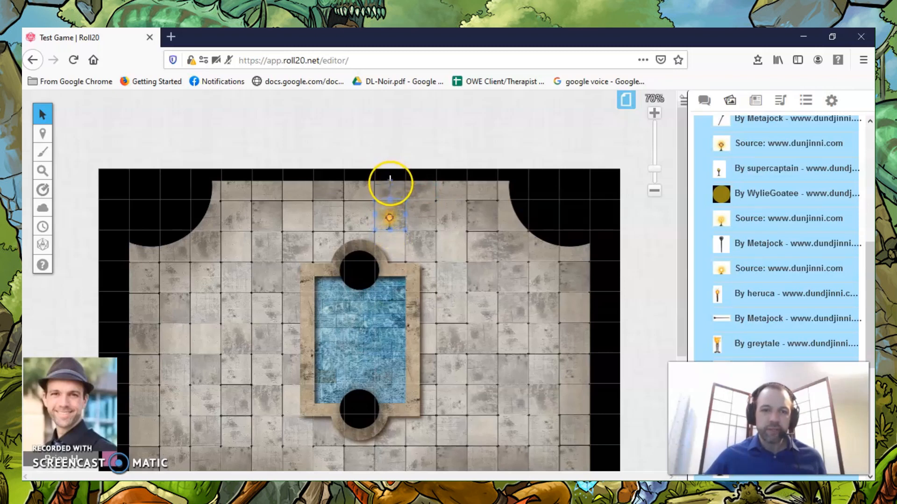
left_click_drag(406, 188, 392, 243)
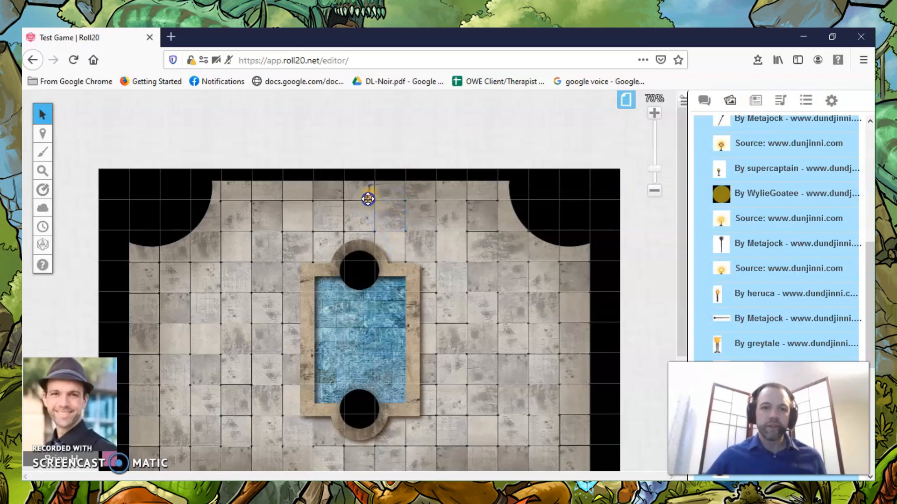
mouse_move(362, 198)
left_mouse_down()
mouse_move(361, 181)
mouse_move(357, 212)
left_mouse_up()
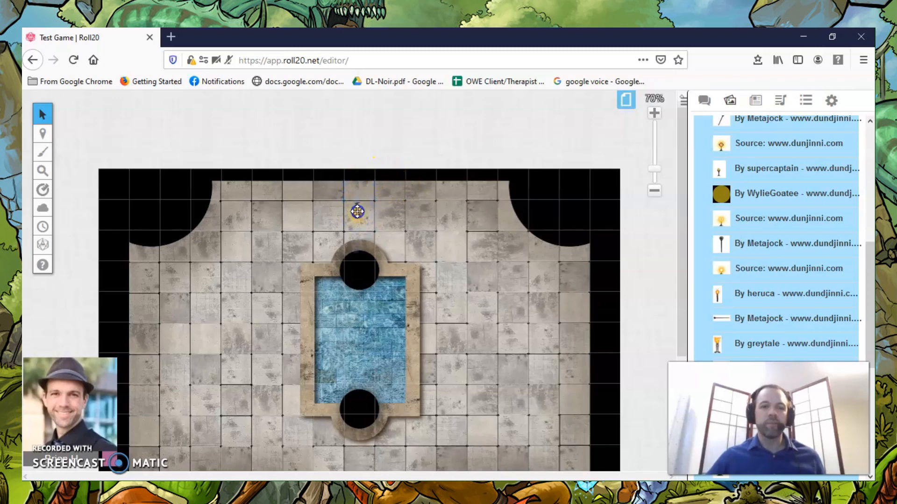
Disable the page grid, save the page settings, and move the torch token up against the upper wall, centred above the pool.
left_click(624, 100)
left_click(143, 111)
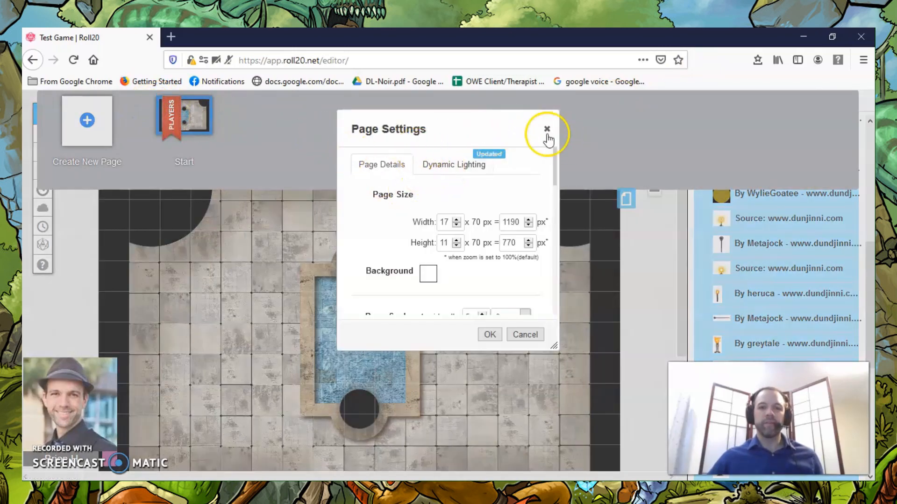
scroll(455, 252, "down", 3)
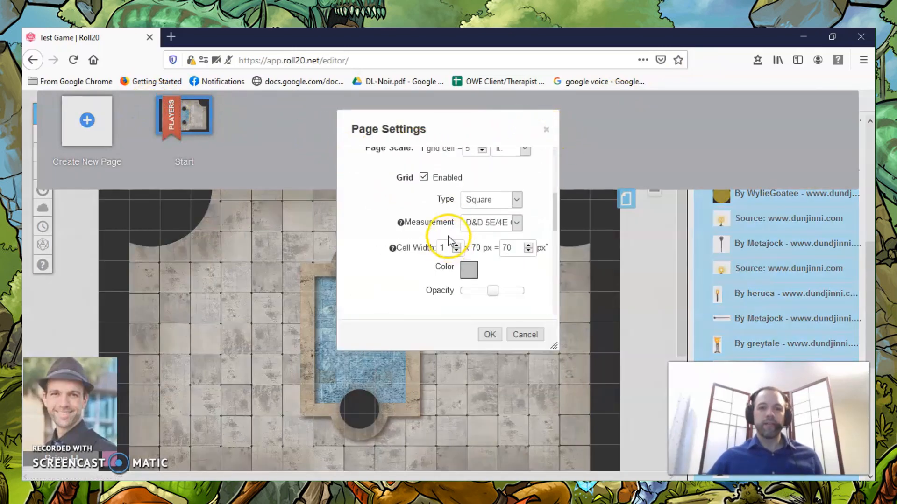
left_click(423, 177)
left_click(488, 335)
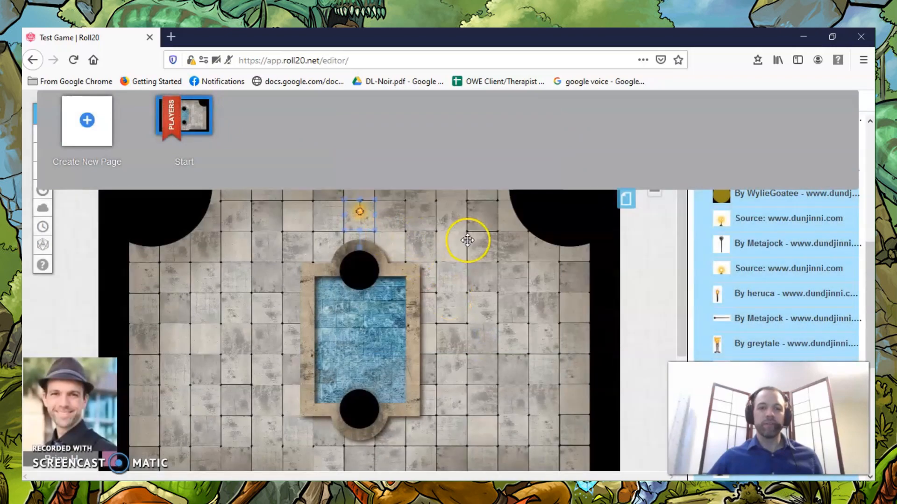
left_click(625, 199)
left_click_drag(359, 205, 360, 196)
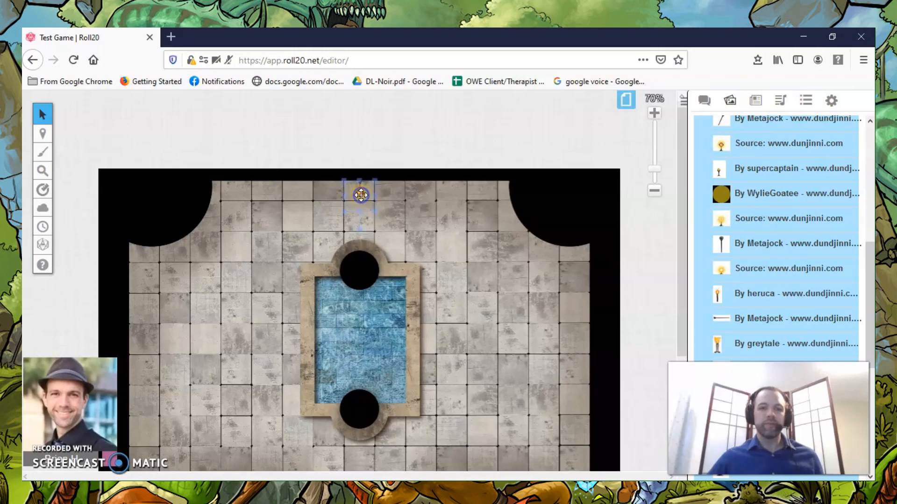
scroll(361, 195, "down", 2)
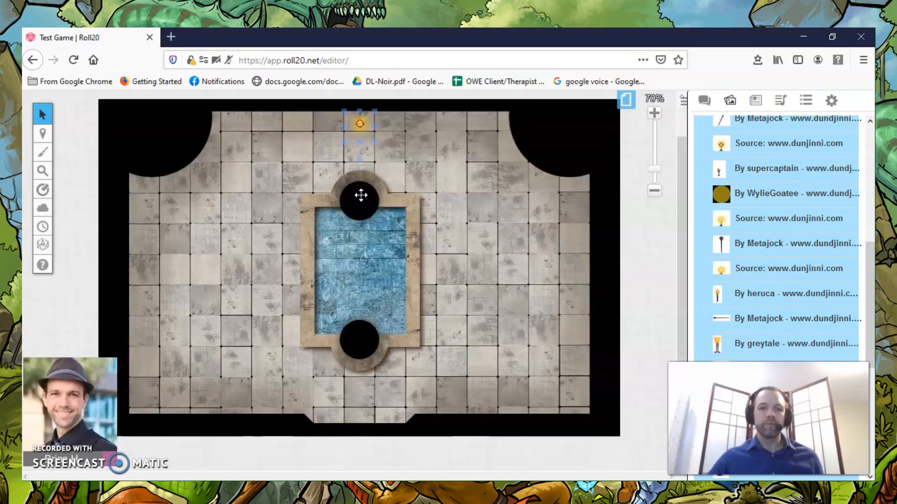
Re-enable the page grid, save the page settings and close the page toolbar.
left_click(626, 99)
left_click(146, 105)
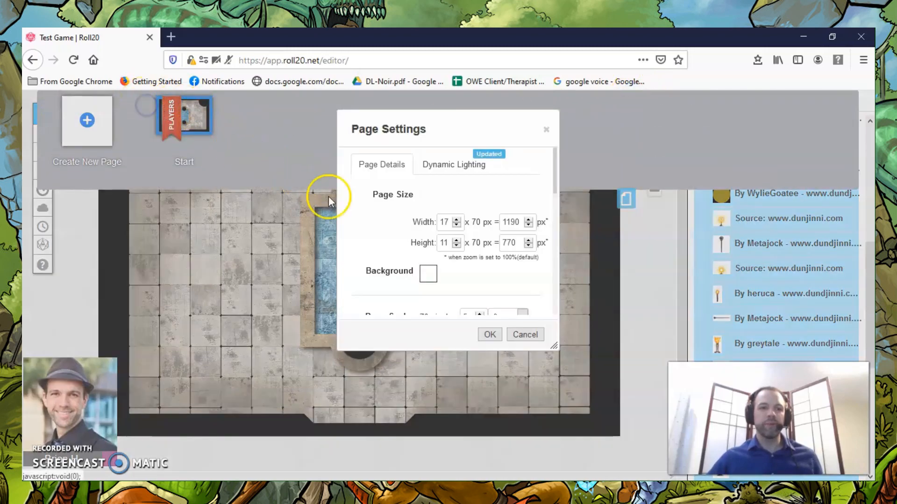
scroll(430, 261, "down", 3)
left_click(423, 233)
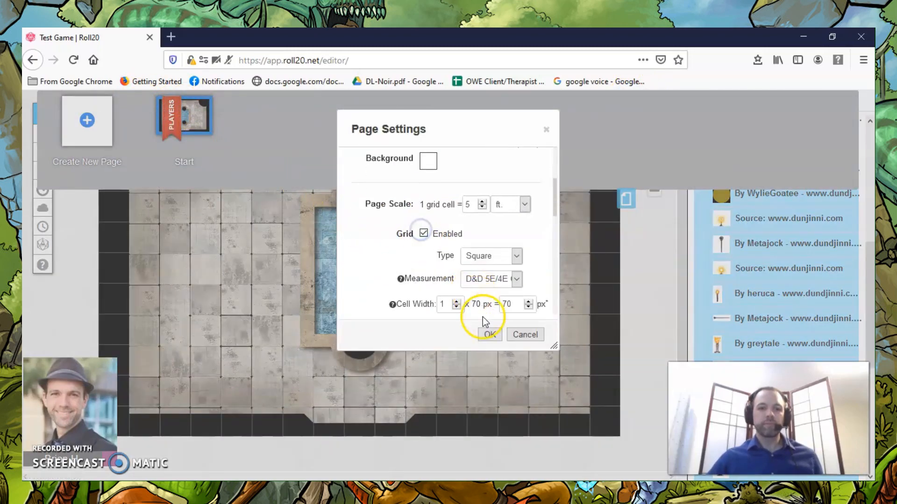
left_click(487, 331)
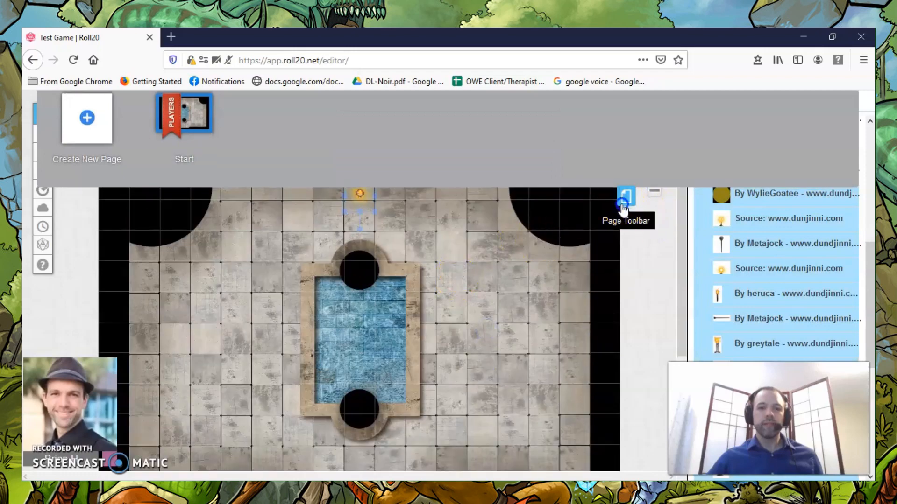
left_click(626, 198)
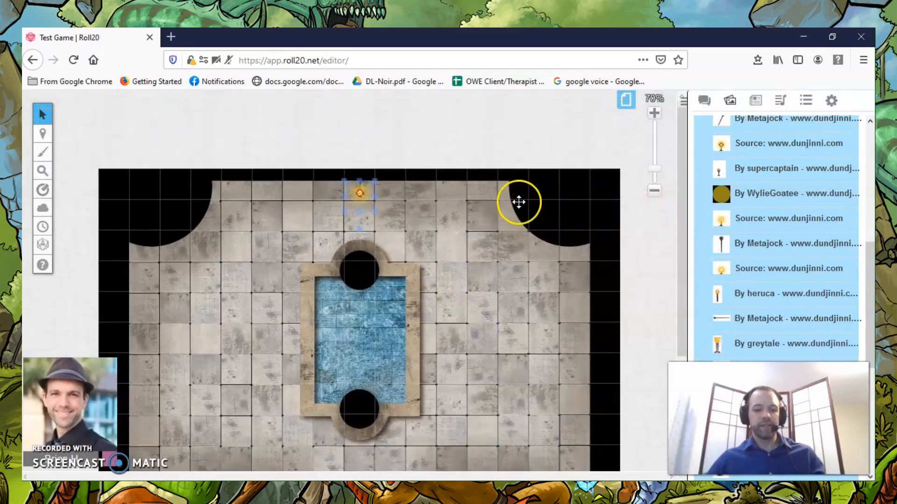
Try a rotated copy of the torch token against the room's right-hand wall, and remove the copy.
left_click_drag(360, 188, 577, 340)
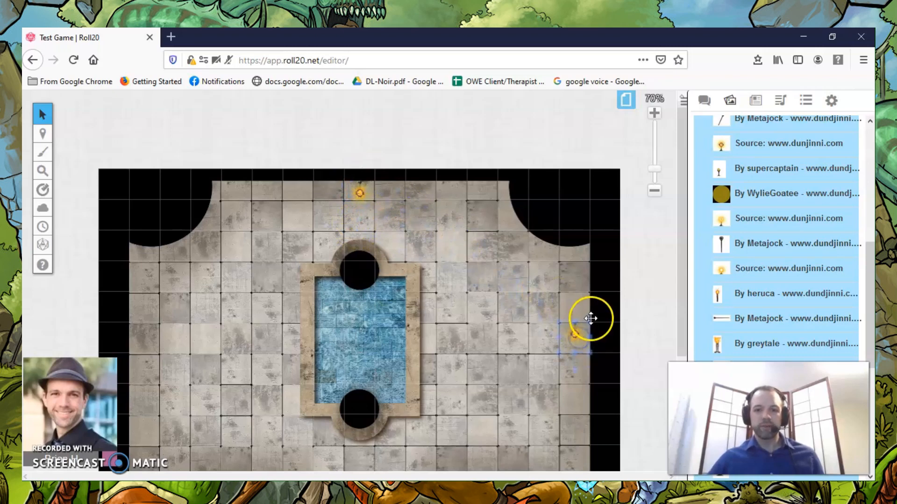
left_click(530, 340)
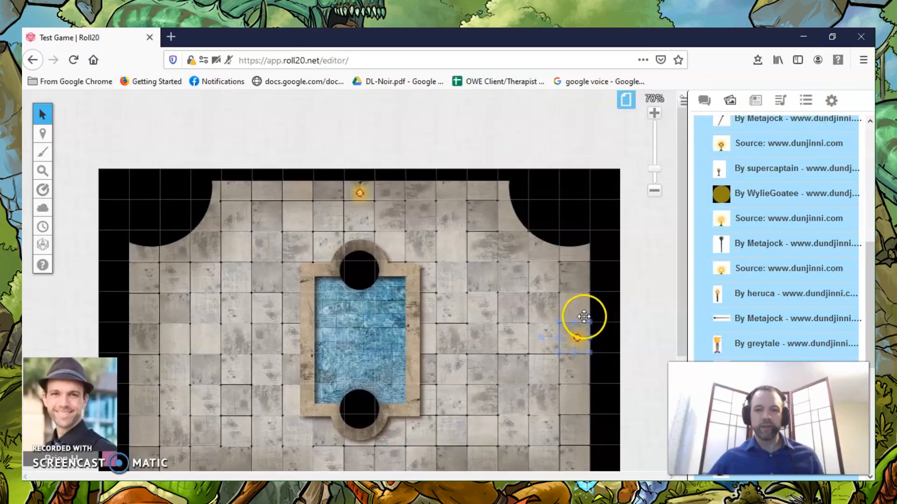
left_click(574, 344)
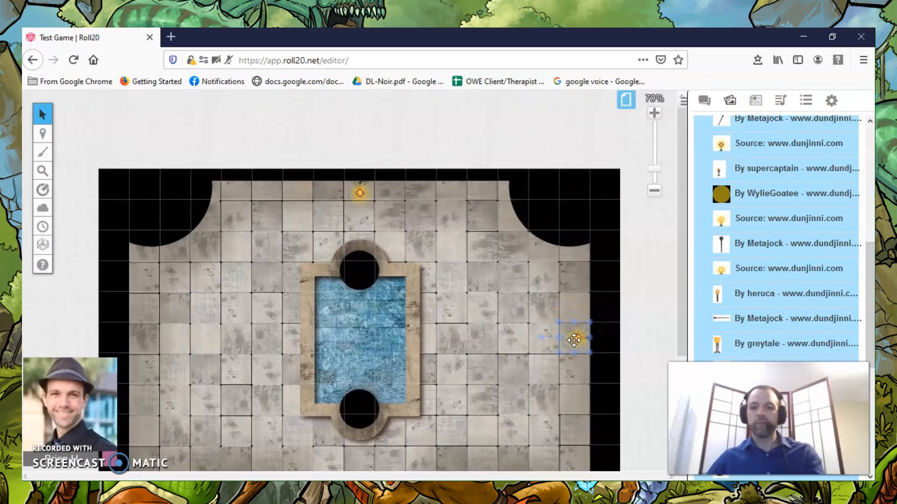
left_click_drag(575, 339, 358, 192)
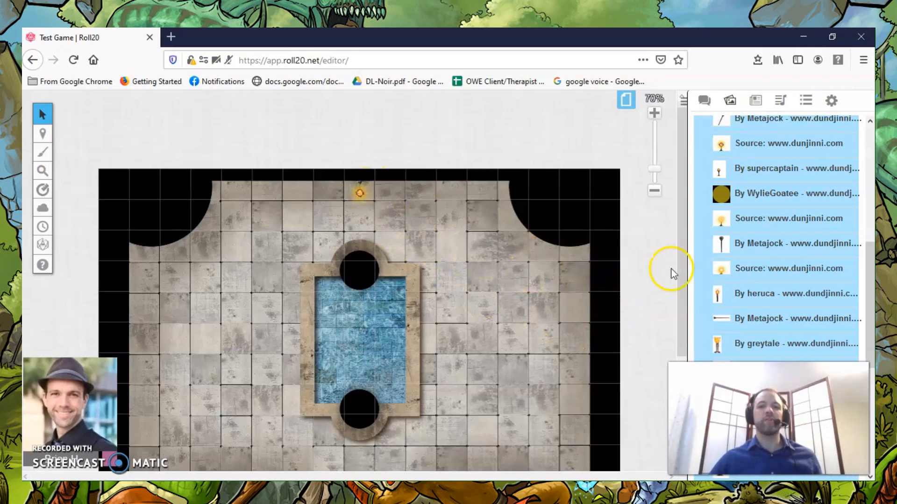
Search the art library's tokens for "table" and browse the web results.
scroll(774, 258, "up", 3)
scroll(774, 258, "up", 5)
left_click_drag(734, 160, 377, 40)
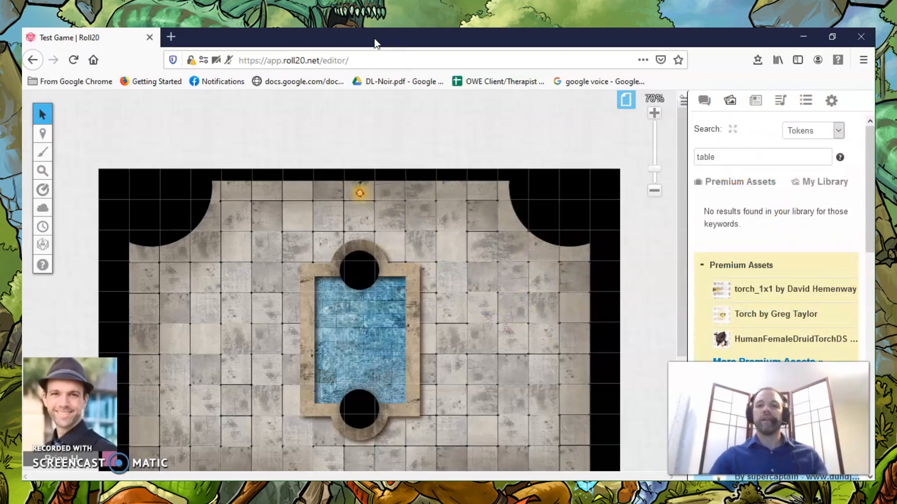
type("table")
key("Return")
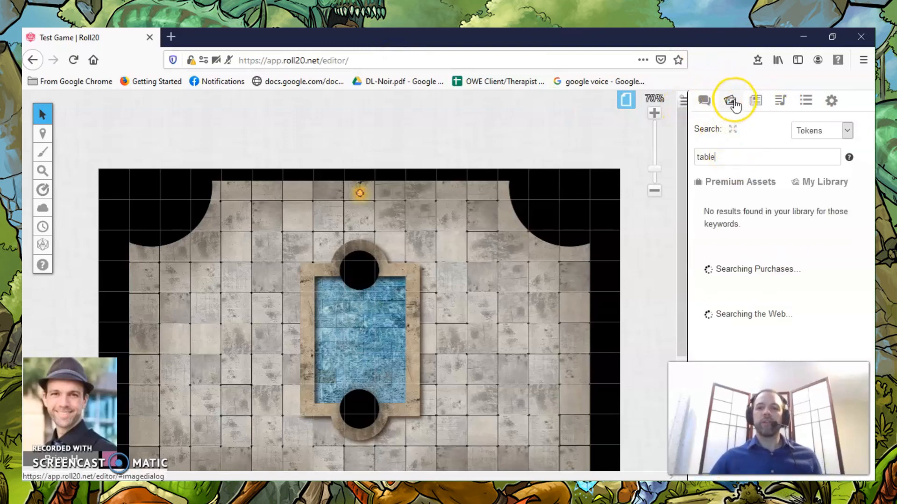
scroll(742, 187, "down", 5)
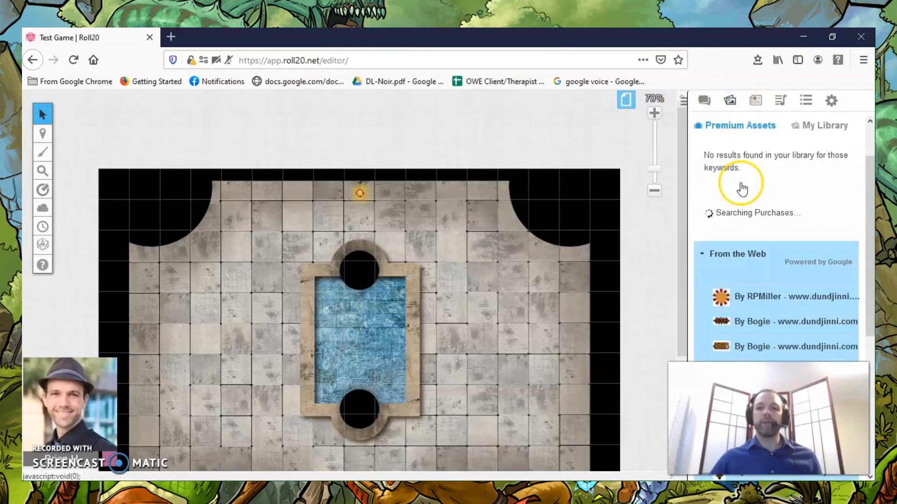
scroll(731, 262, "down", 1)
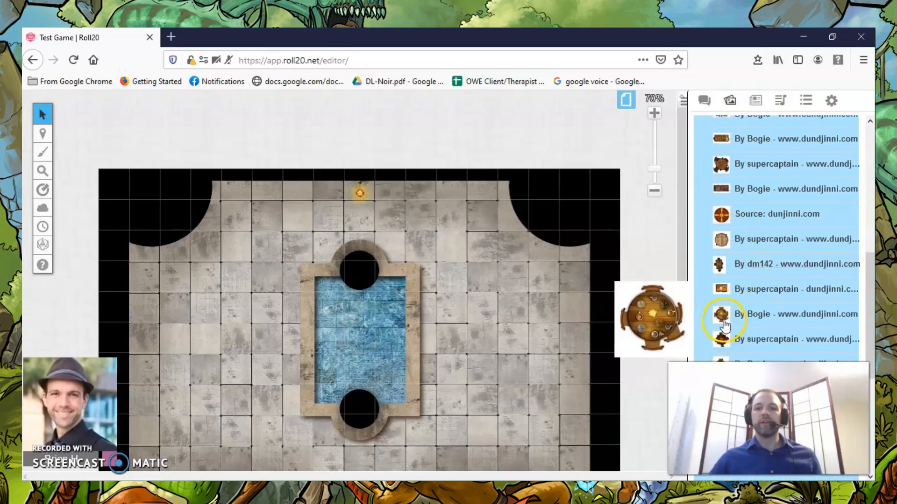
Place the round table with chairs by Bogie on the floor right of the pool, and delete it again.
left_click_drag(725, 323, 528, 290)
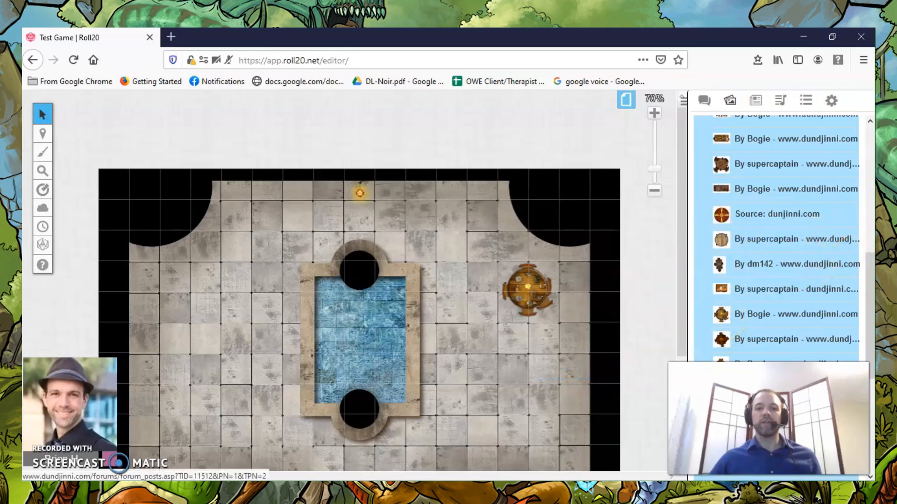
left_click(519, 287)
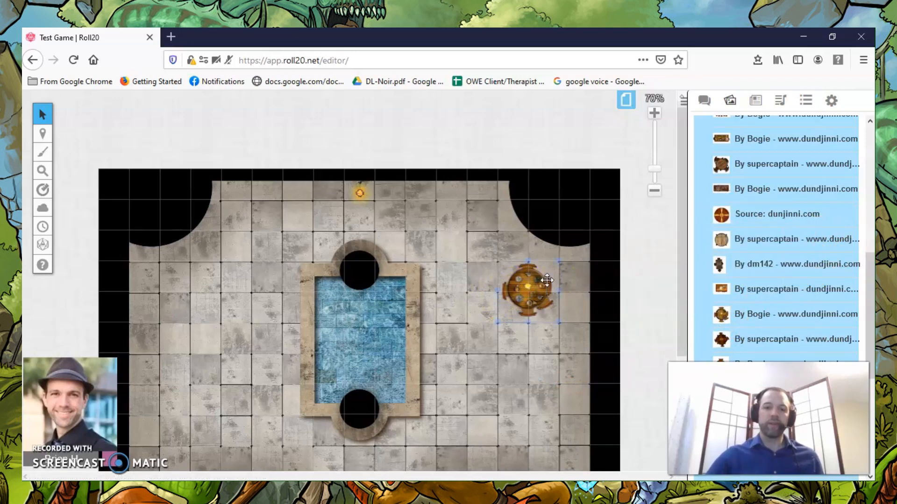
key("Delete")
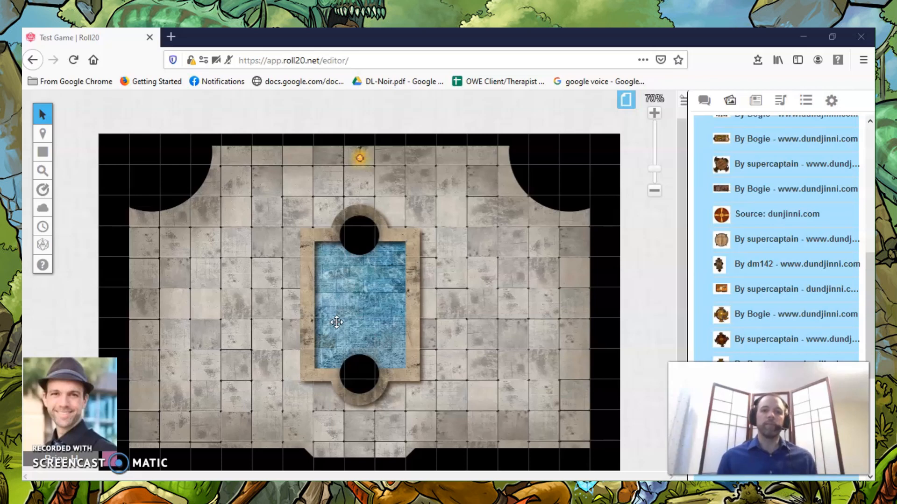
Rename the Start page as Fountain Room.
left_click(626, 102)
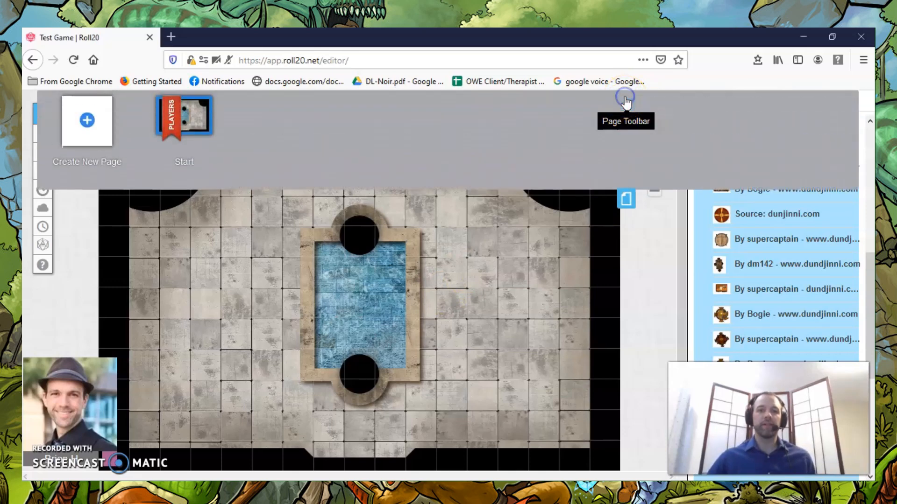
left_click(186, 167)
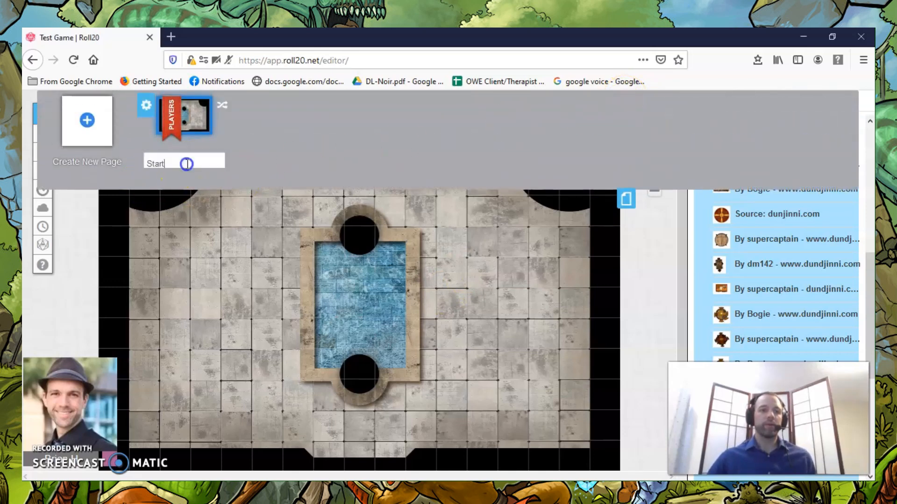
key("BackSpace")
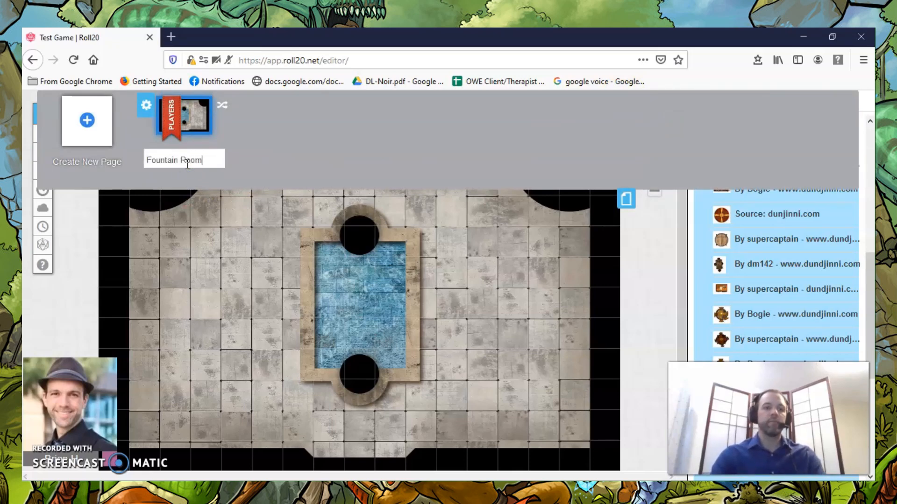
key("Return")
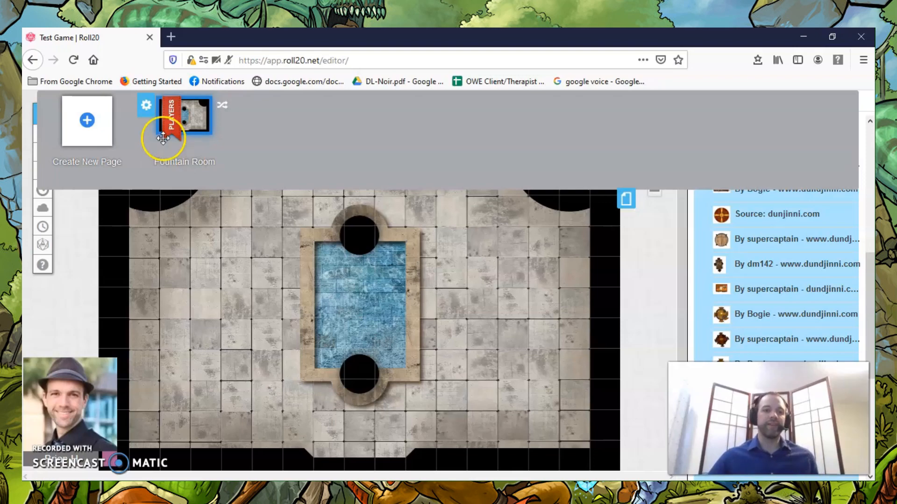
Turn on Dynamic Lighting and Explorer Mode in the Fountain Room page's settings.
left_click(147, 109)
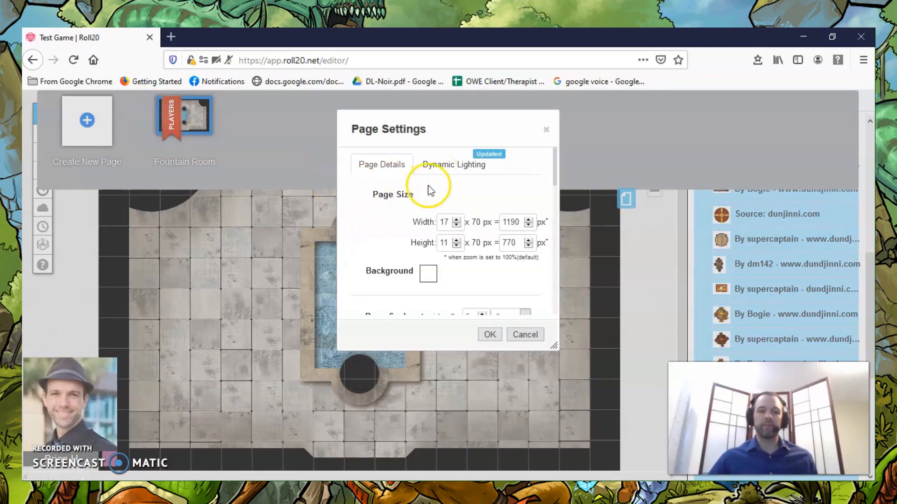
scroll(387, 226, "down", 3)
scroll(388, 226, "up", 3)
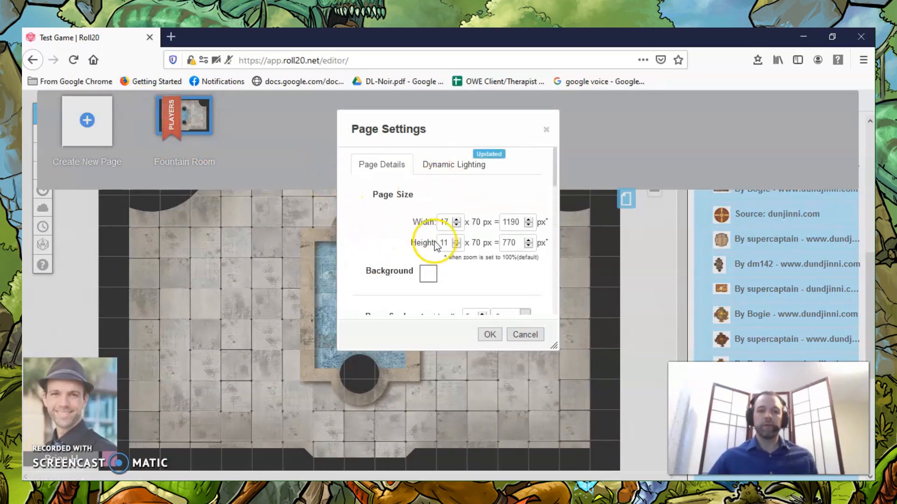
left_click(434, 169)
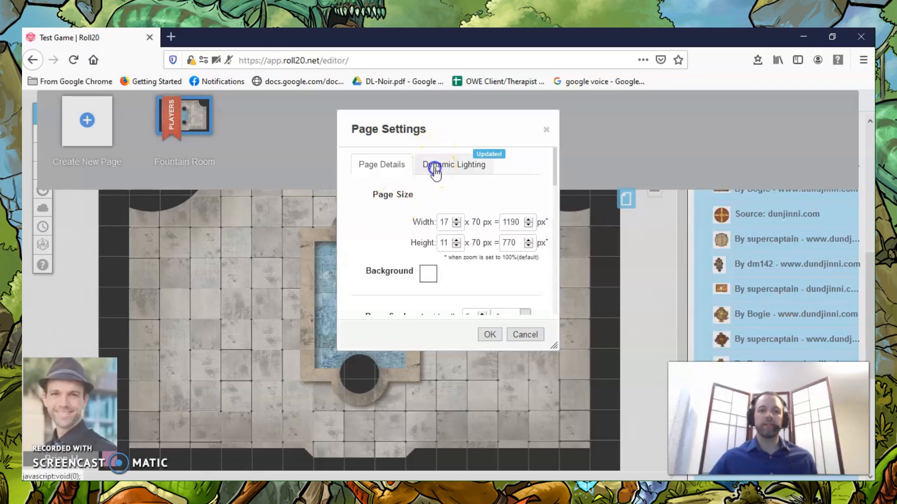
scroll(403, 260, "down", 3)
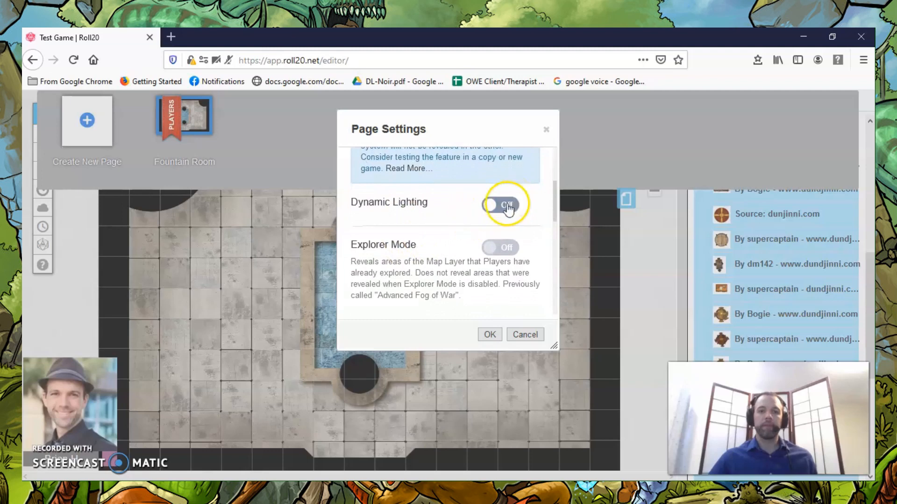
left_click(508, 208)
scroll(409, 239, "down", 3)
scroll(402, 205, "up", 1)
scroll(401, 203, "up", 1)
scroll(400, 200, "down", 1)
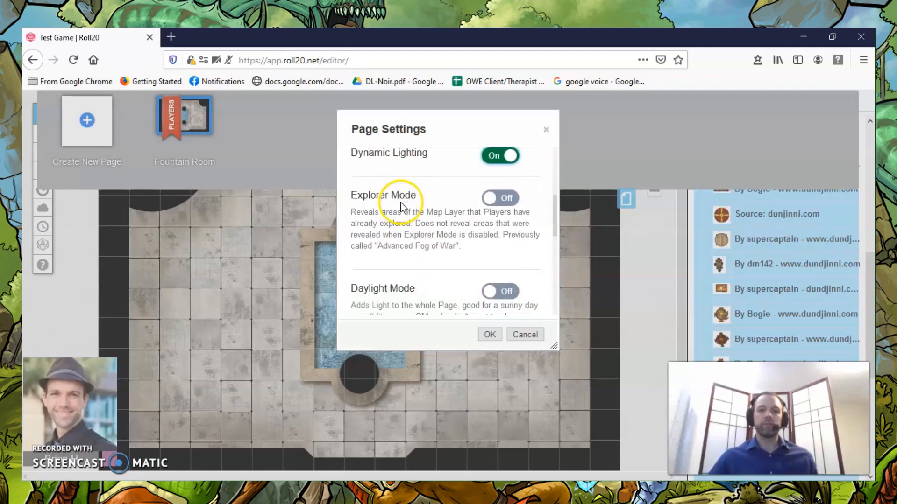
left_click(510, 192)
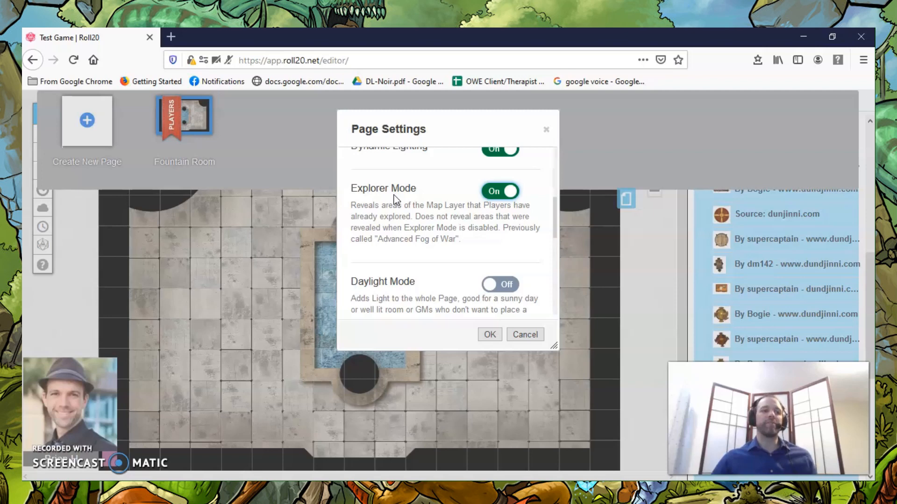
Review the Daylight Mode, Update when Token Drop and GM Darkness Opacity settings for the page.
scroll(405, 205, "down", 3)
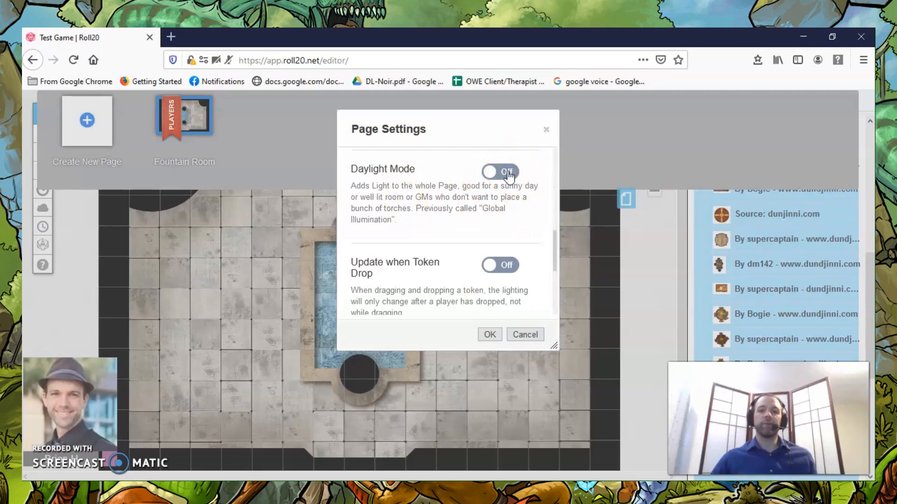
scroll(441, 210, "down", 2)
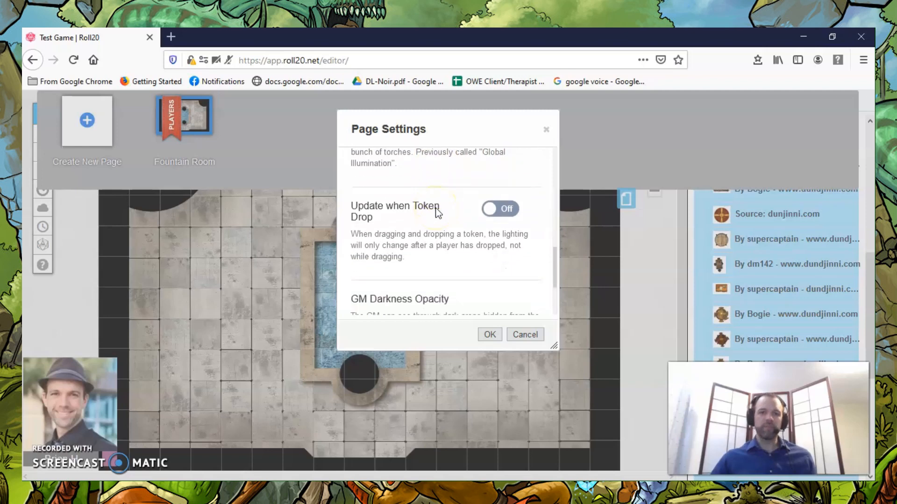
scroll(433, 211, "up", 2)
scroll(436, 222, "down", 2)
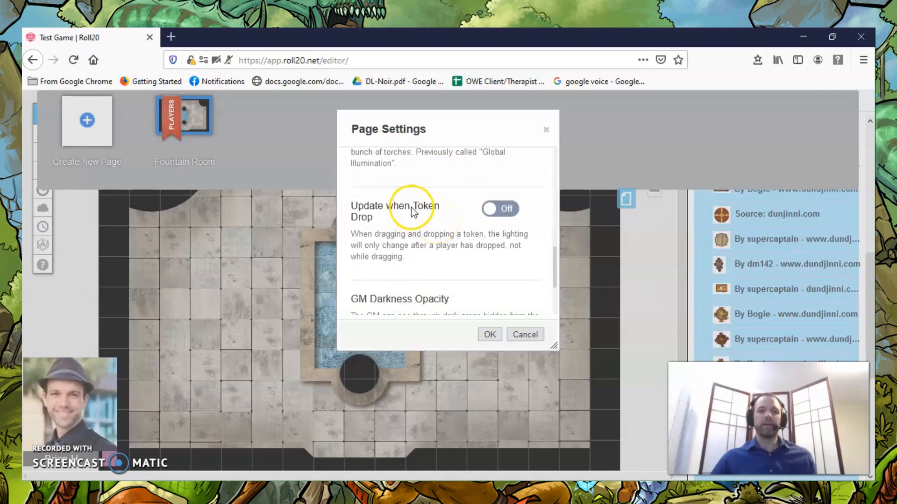
scroll(408, 224, "down", 2)
scroll(407, 223, "up", 2)
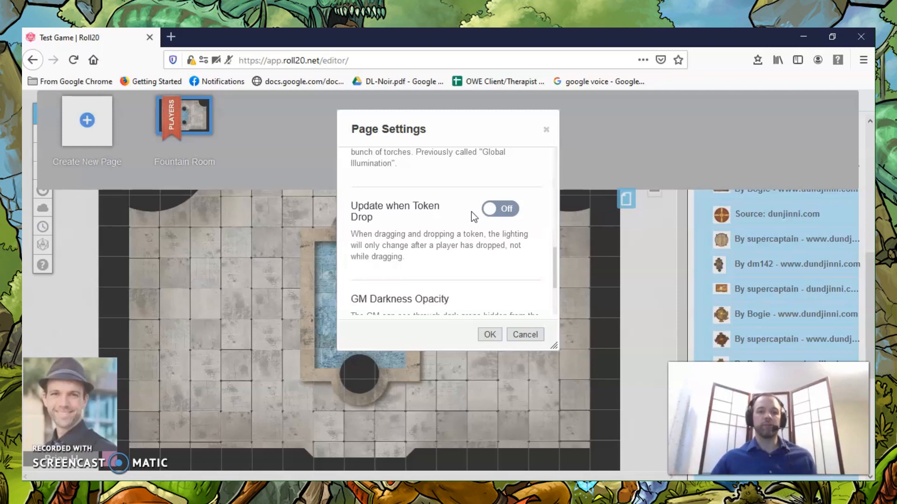
scroll(478, 241, "down", 3)
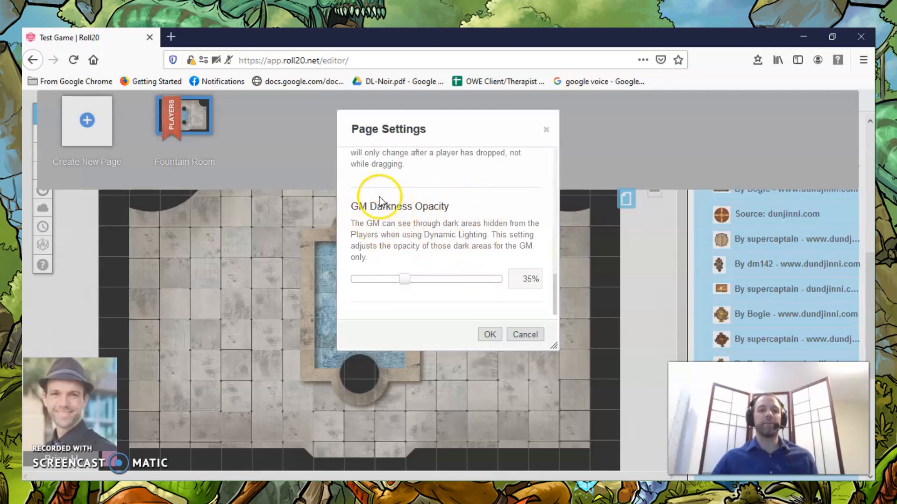
Save the Fountain Room page's dynamic lighting settings and return to the map.
left_click(489, 336)
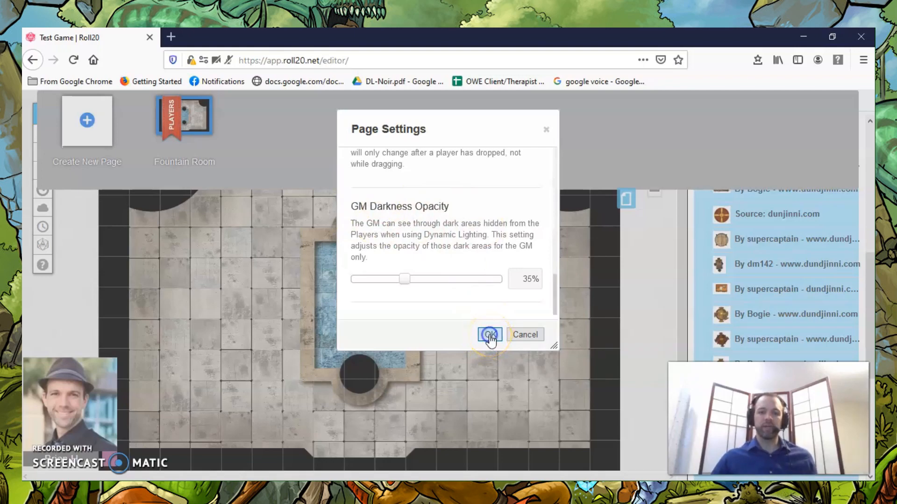
left_click(489, 335)
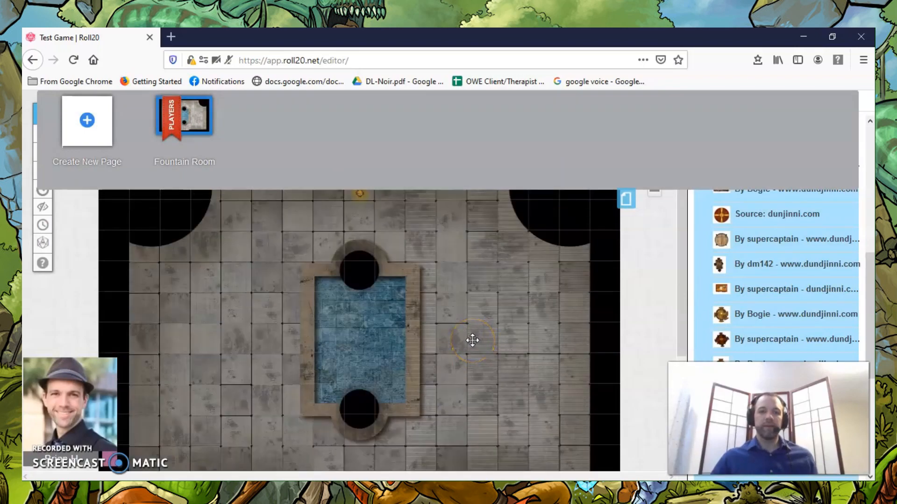
left_click(626, 199)
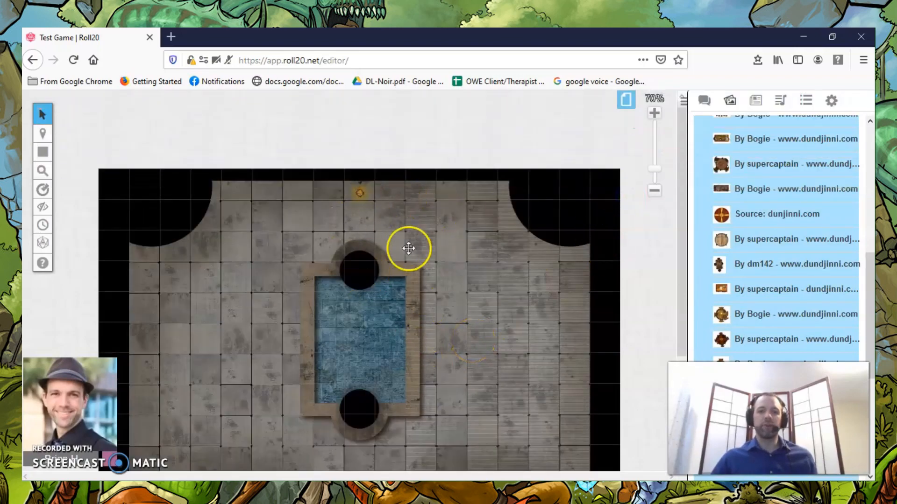
scroll(438, 246, "down", 3)
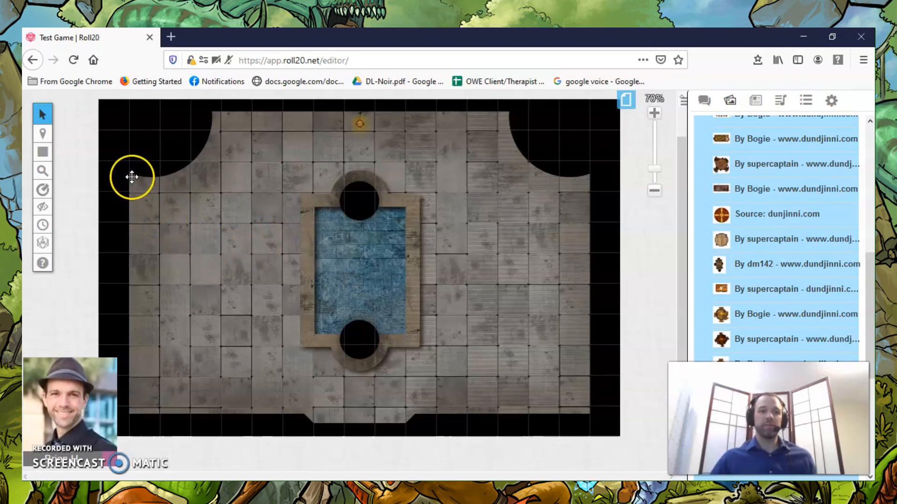
Turn on the movement restriction for Dynamic Lighting walls in the Fountain Room page's settings and save them.
left_click(626, 100)
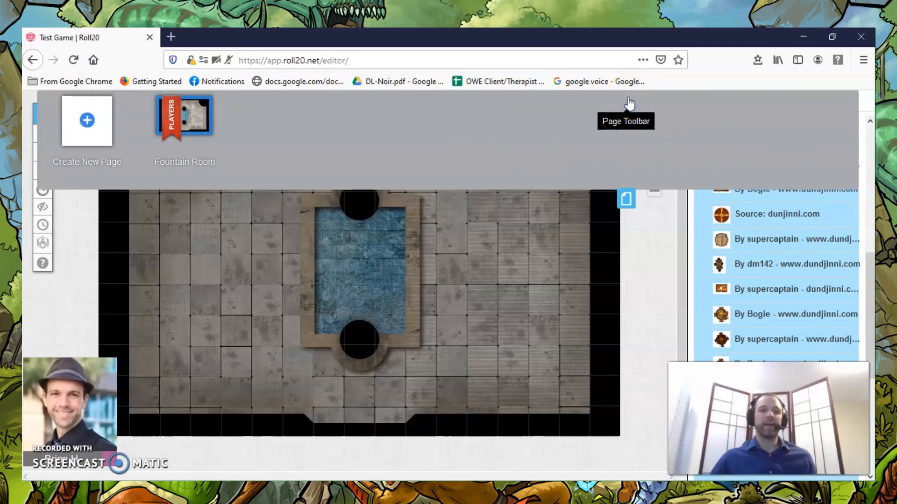
left_click(150, 104)
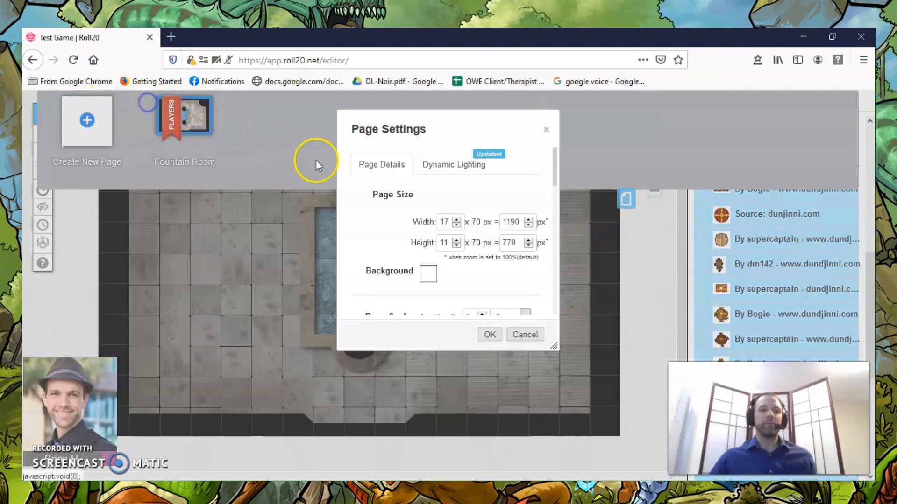
scroll(416, 214, "down", 5)
scroll(416, 214, "down", 5)
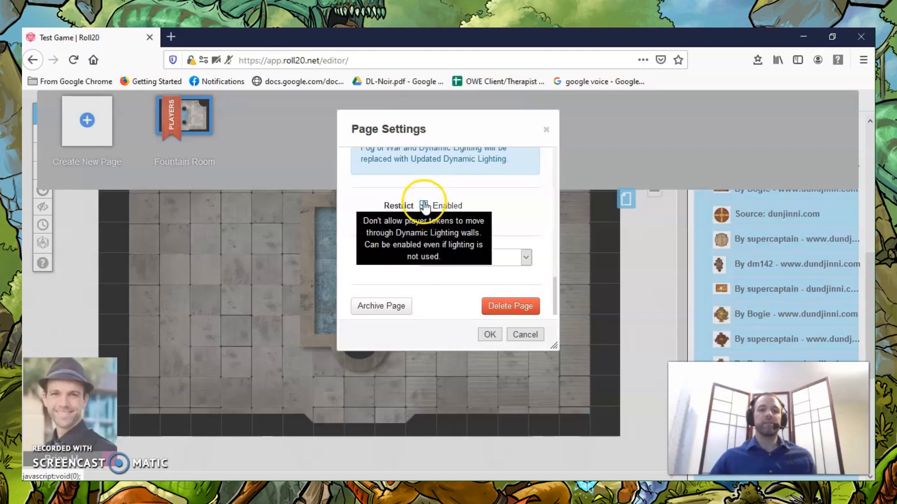
left_click(490, 334)
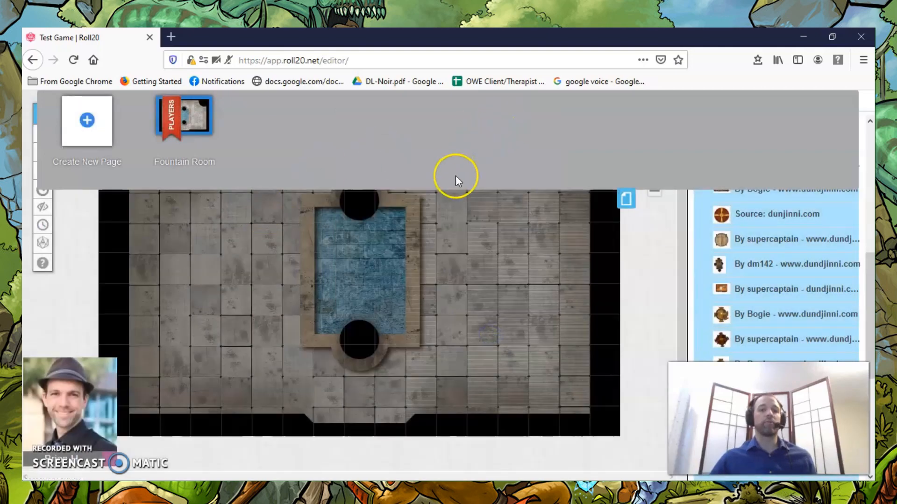
left_click(625, 200)
On the Dynamic Lighting layer, trace the room's lower wall, including its central recess, with a magenta polygon line.
mouse_move(42, 137)
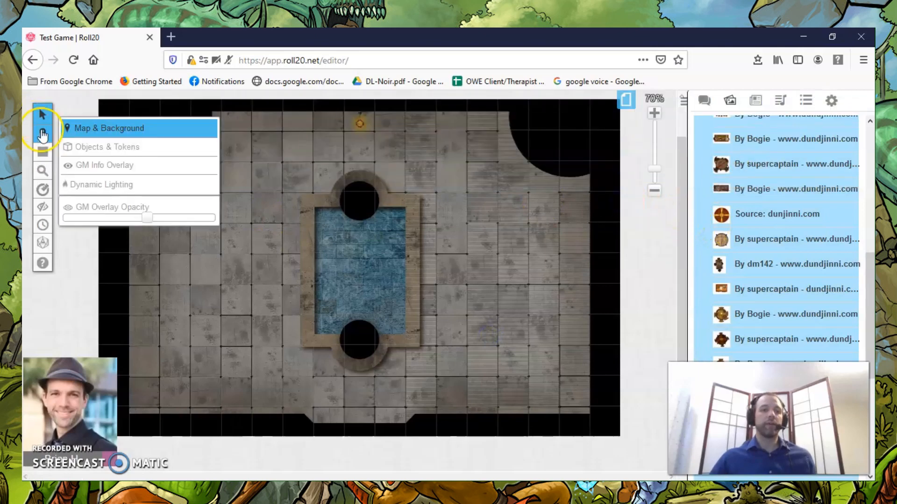
left_click(113, 187)
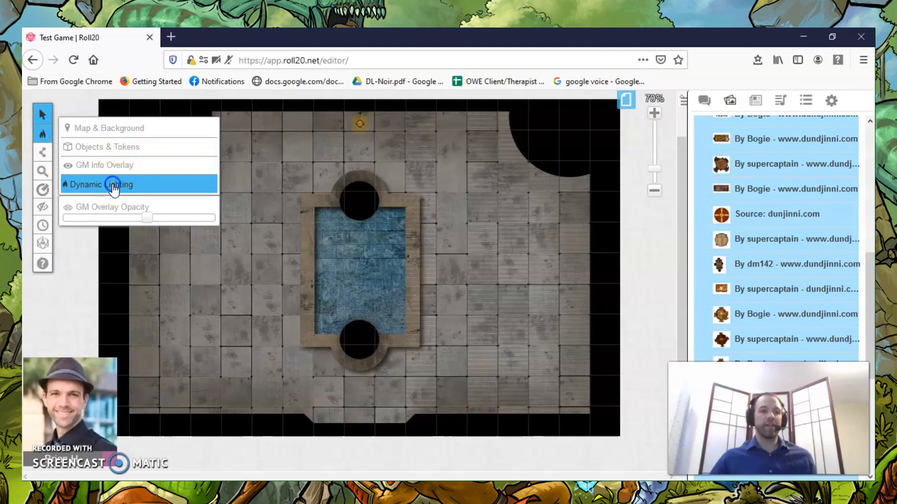
mouse_move(42, 151)
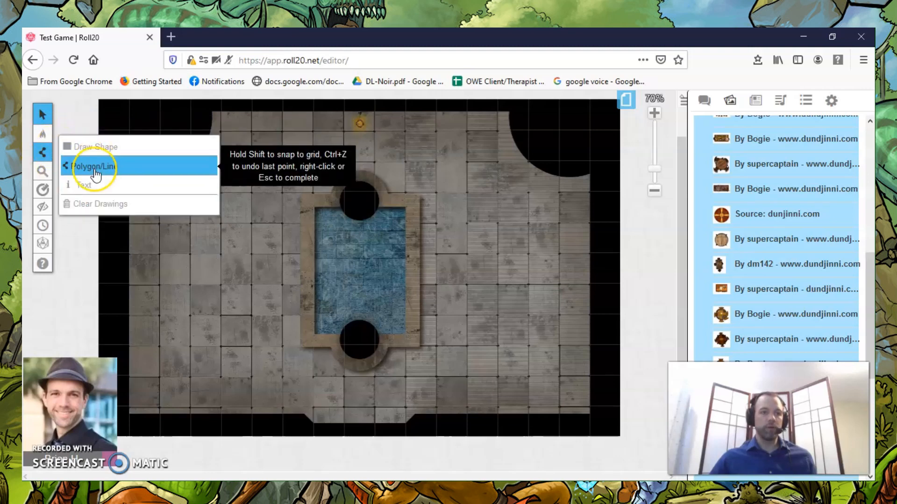
left_click(96, 174)
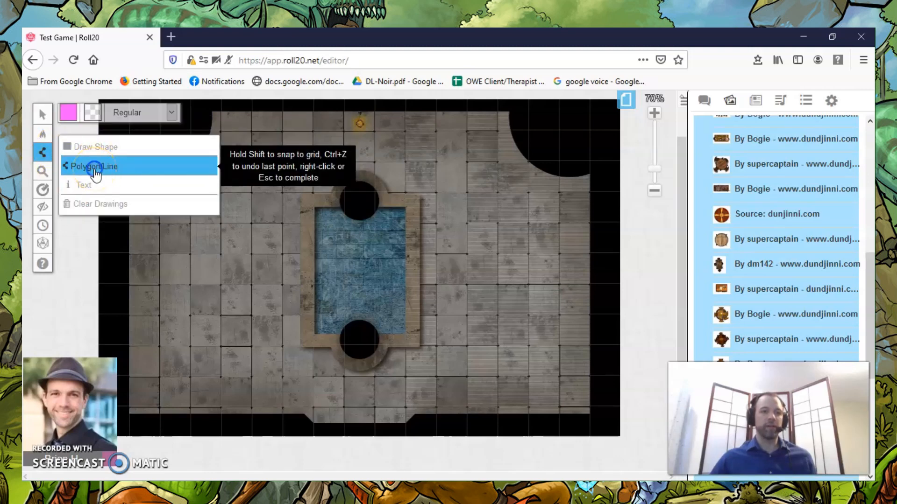
left_click(69, 115)
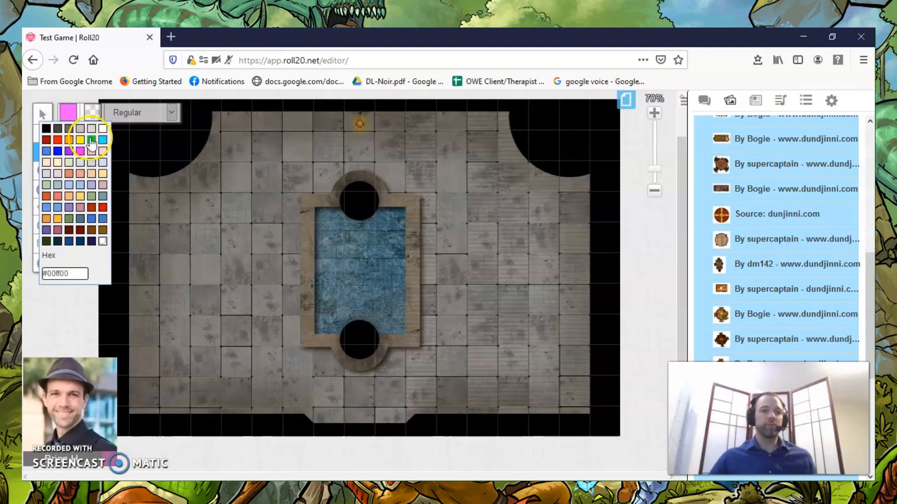
left_click(80, 151)
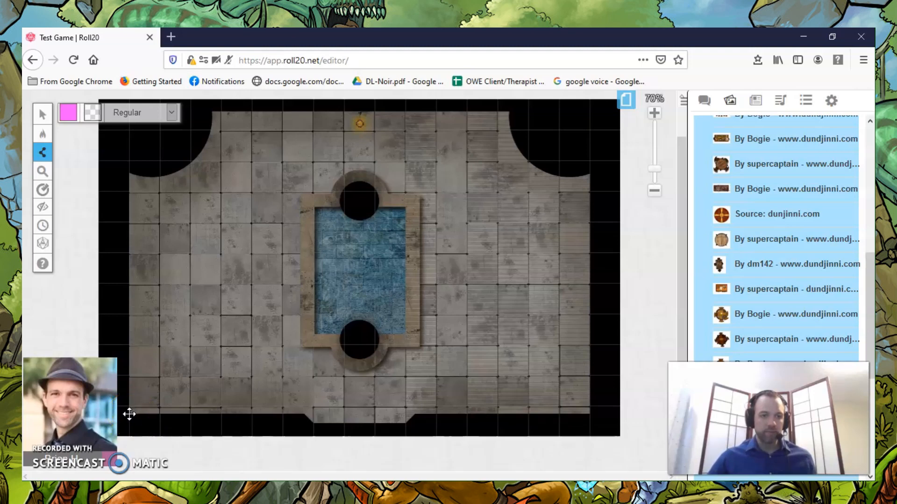
left_click(304, 415)
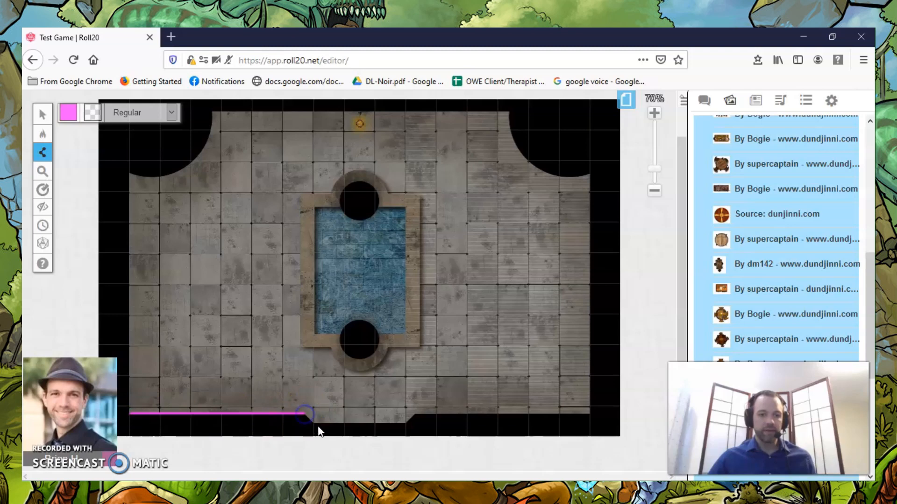
left_click(313, 423)
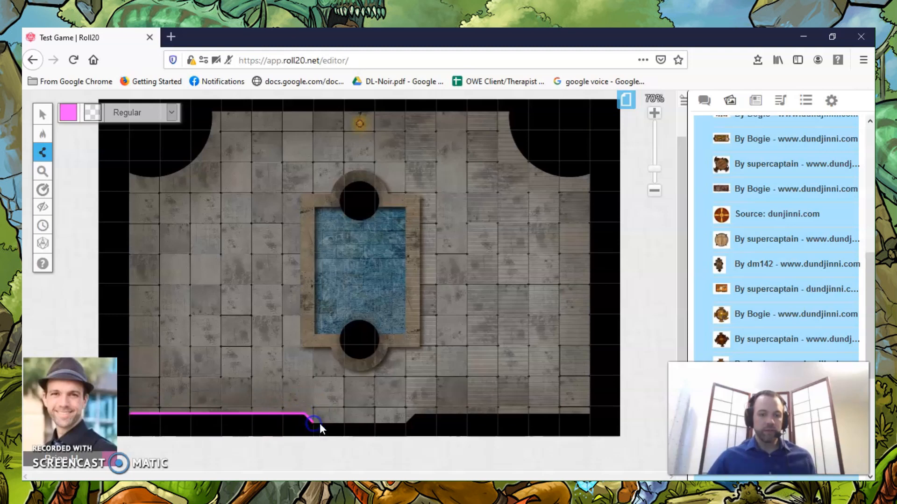
left_click(406, 424)
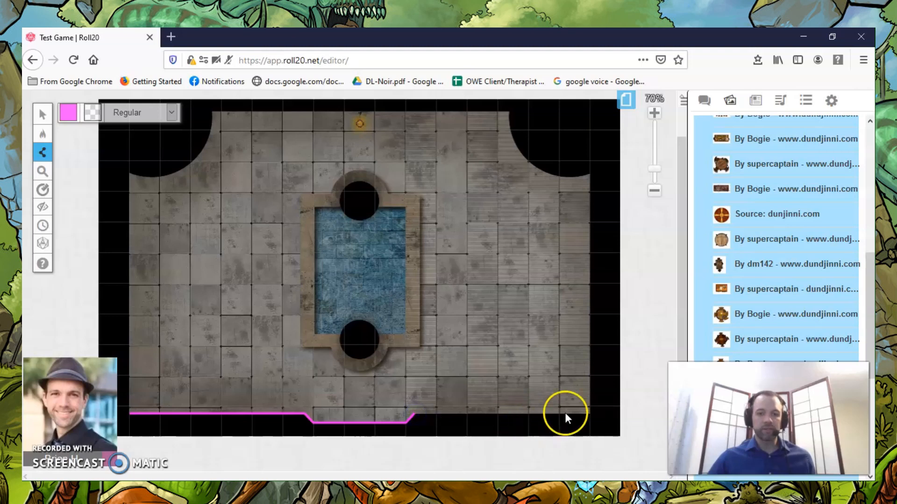
left_click(590, 414)
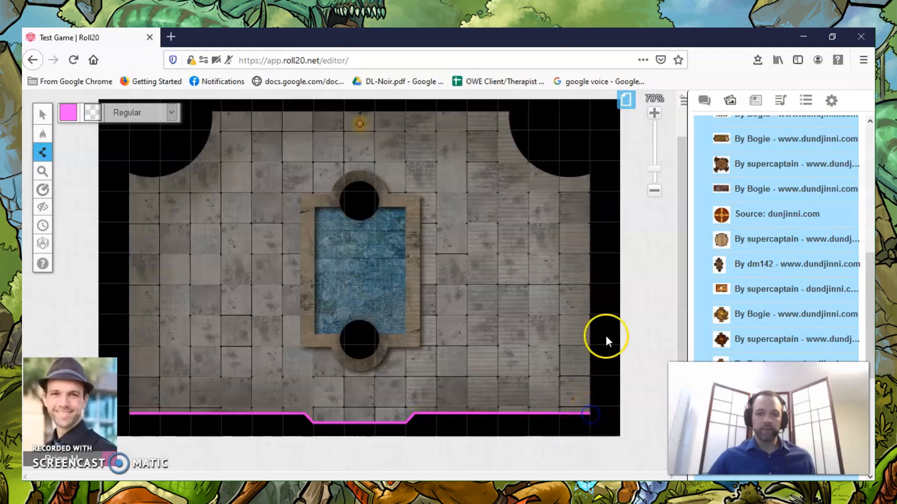
Continue the lighting wall up the room's right side and around the curved upper-right corner.
left_click(589, 173)
left_click(579, 181)
left_click(577, 175)
left_click(566, 175)
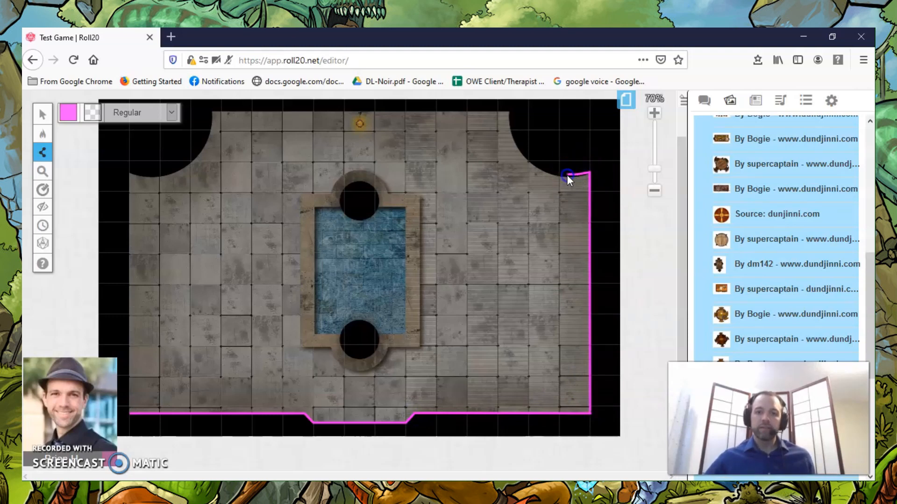
left_click(574, 176)
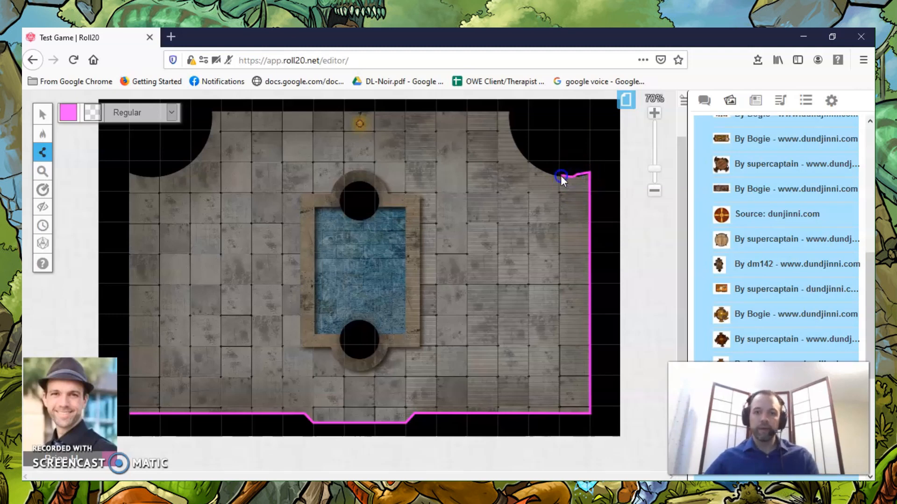
left_click(546, 172)
left_click(537, 167)
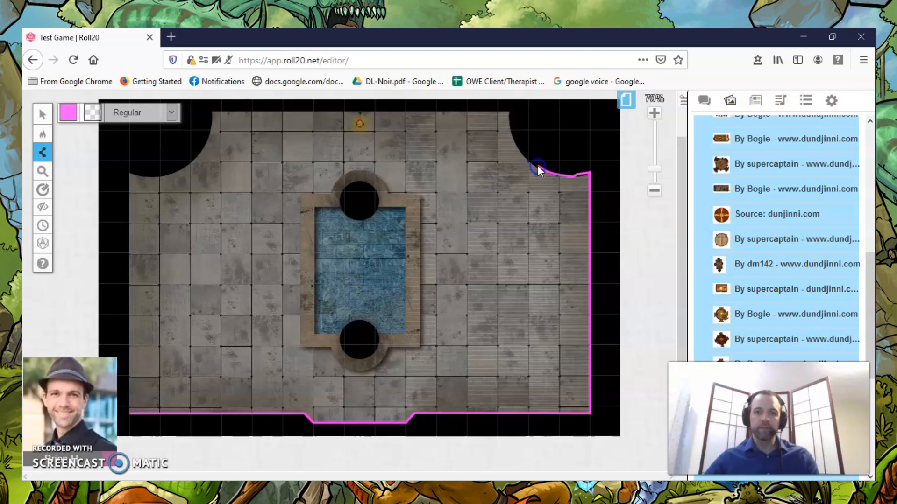
left_click(517, 149)
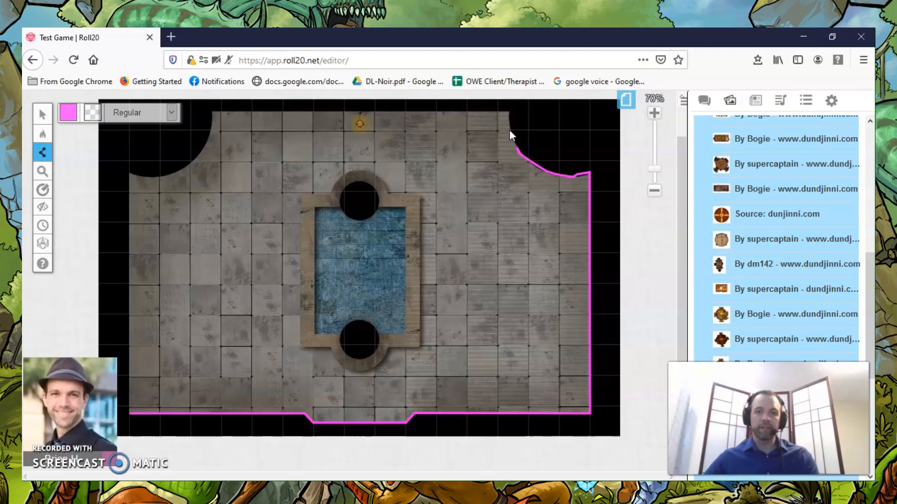
left_click(509, 112)
left_click(509, 112)
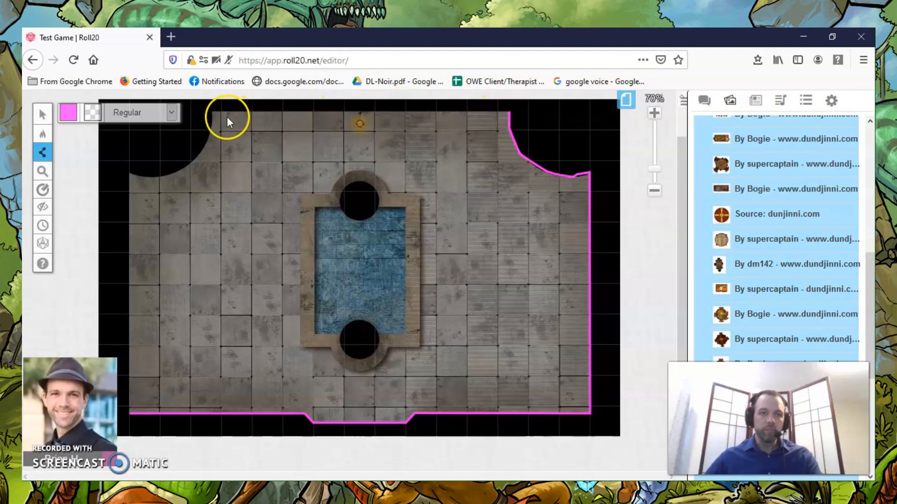
Continue the lighting wall along the room's upper edge and curved upper-left corner, closing it at the lower-left corner.
left_click(213, 113)
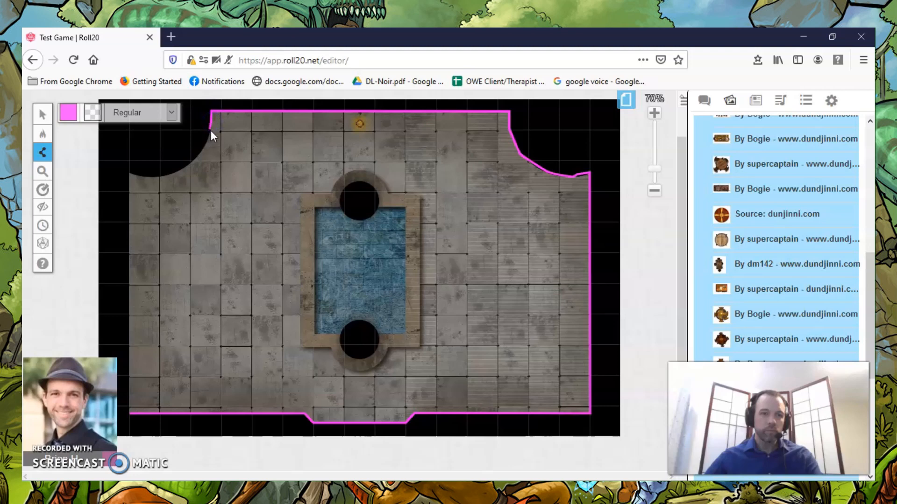
left_click(205, 142)
left_click(194, 156)
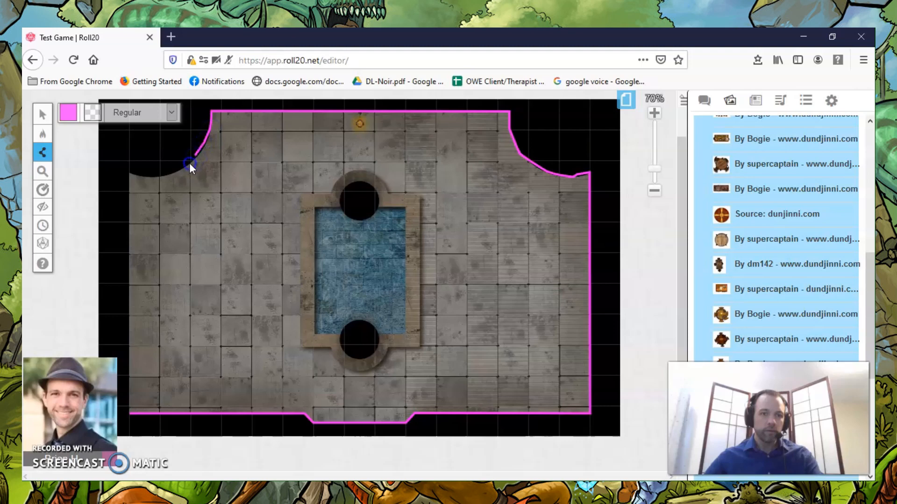
left_click(176, 171)
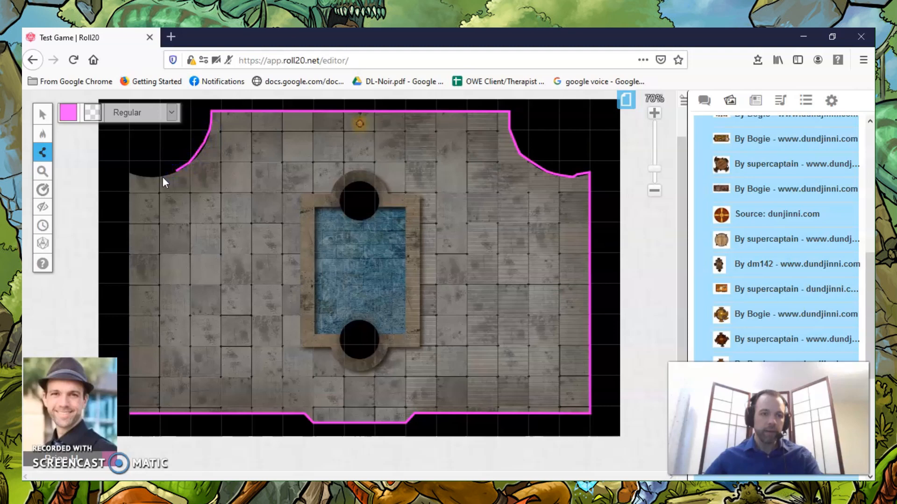
left_click(138, 177)
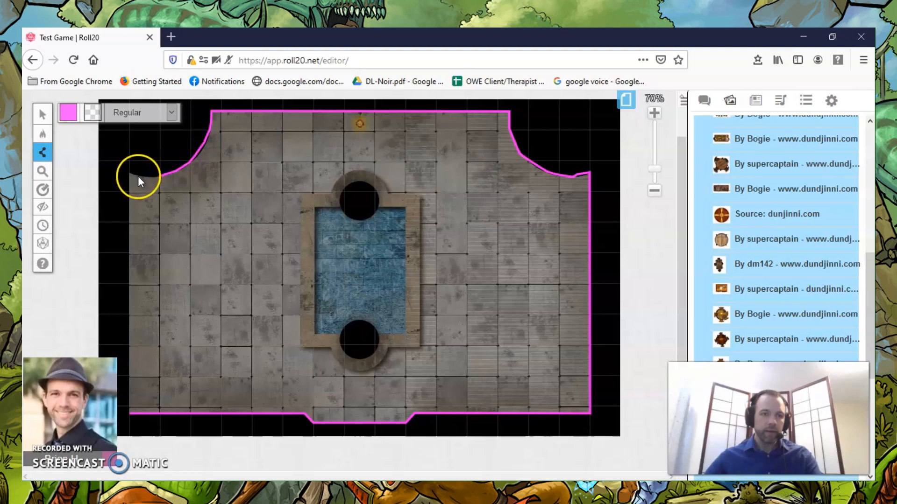
left_click(136, 177)
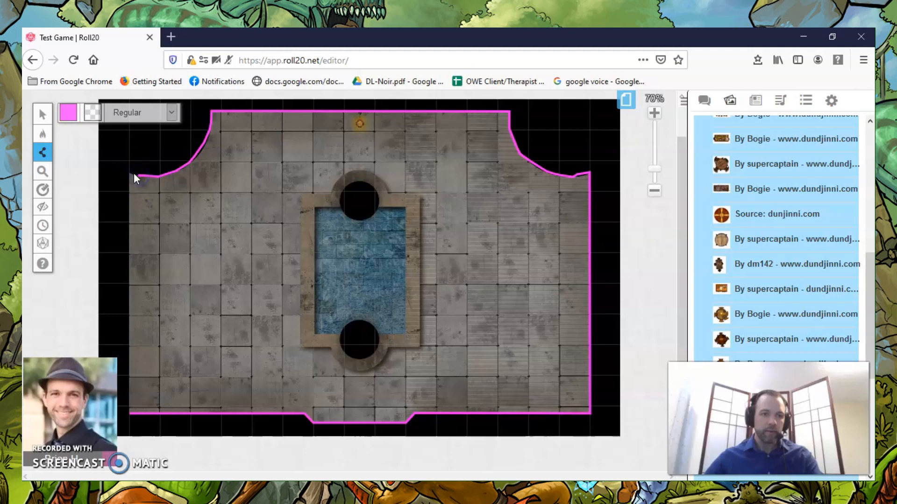
left_click(129, 172)
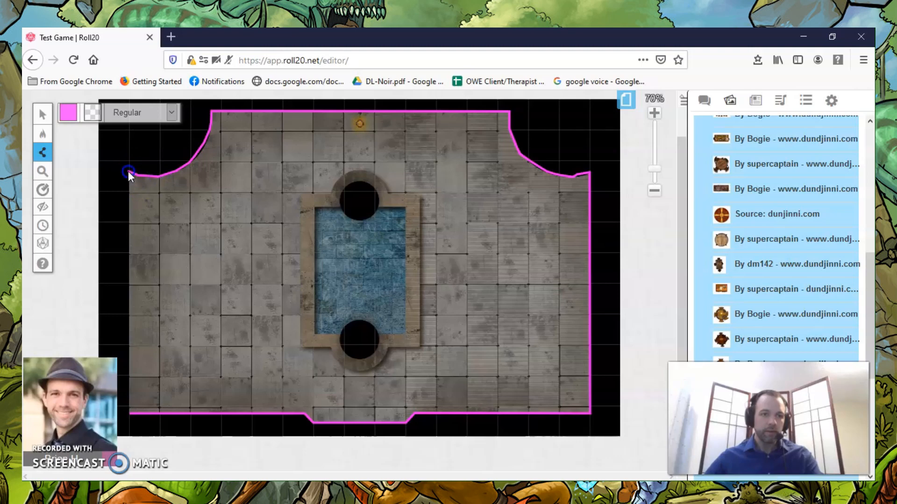
left_click(130, 414)
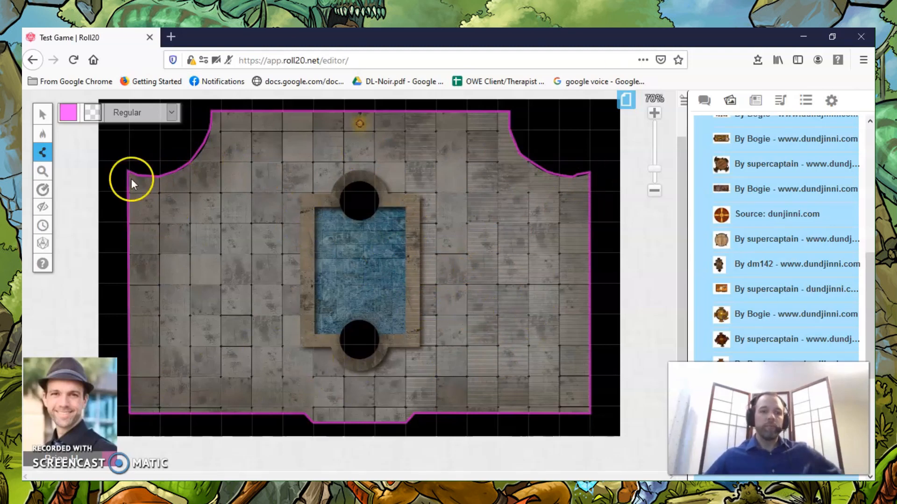
Switch to the Map & Background layer and open the Dynamic Lighting settings of the light token at the room's upper wall.
mouse_move(40, 135)
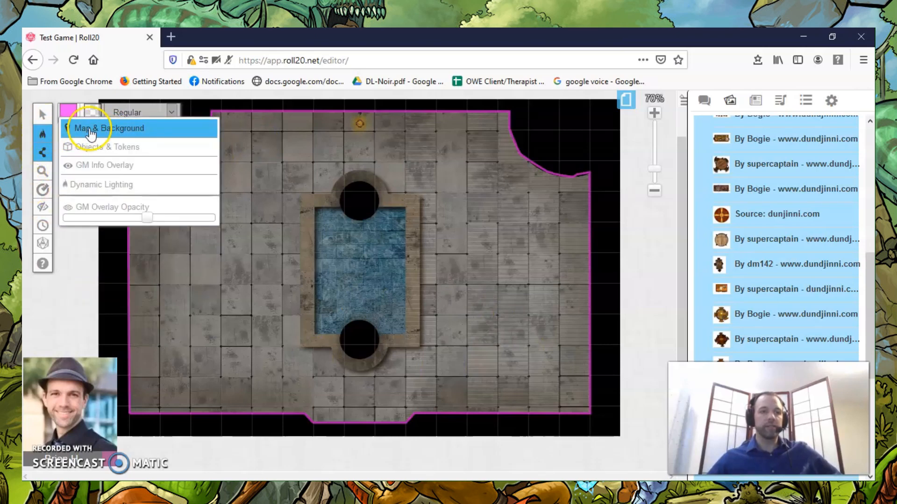
left_click(90, 130)
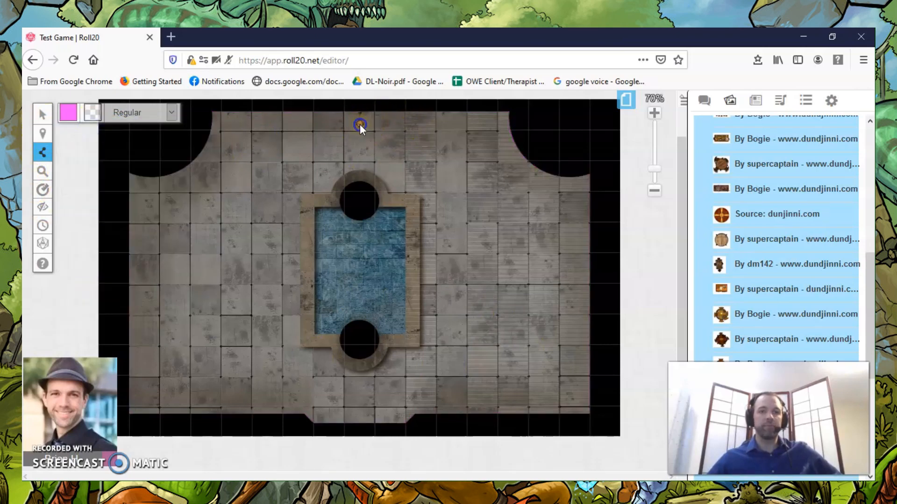
left_click(51, 115)
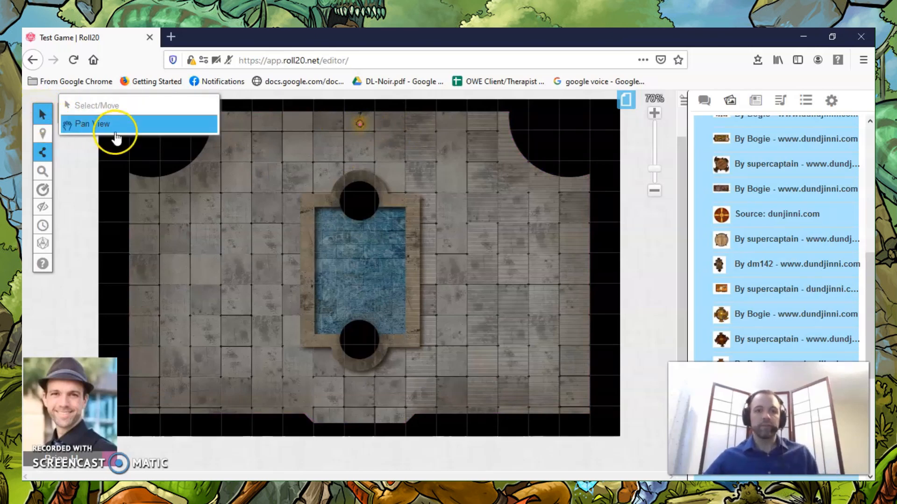
left_click(45, 116)
left_click(359, 124)
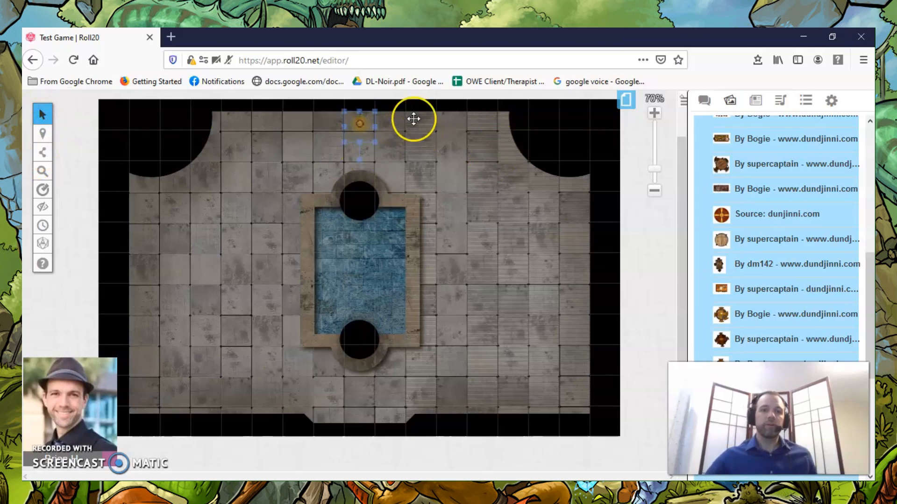
double_click(362, 124)
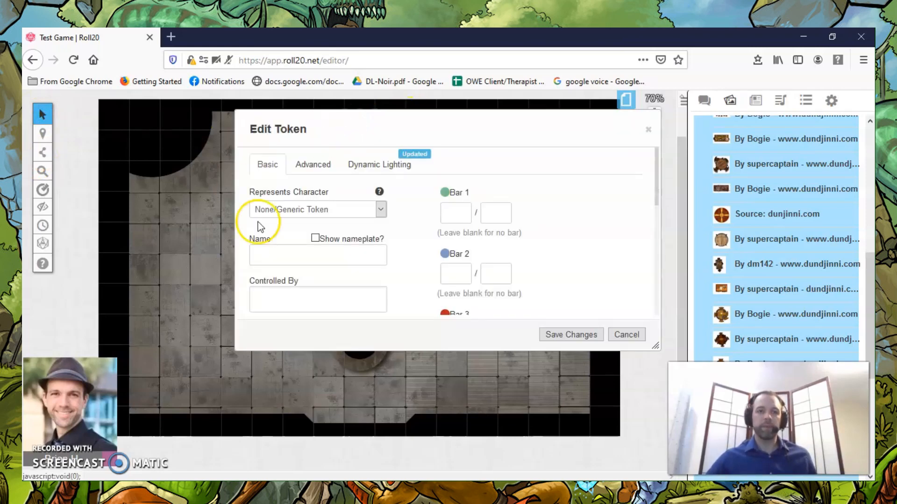
left_click(384, 169)
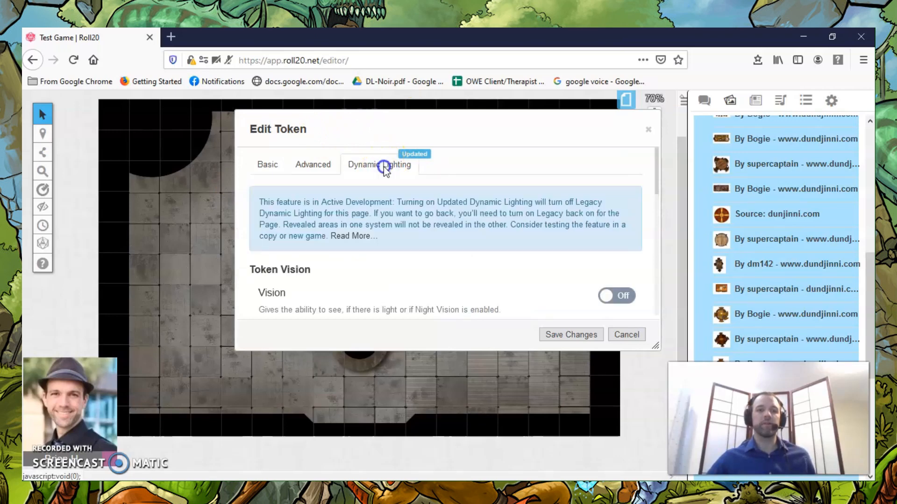
Examine the token's Vision, Night Vision and light emission options.
scroll(522, 215, "down", 4)
scroll(523, 215, "up", 2)
scroll(521, 211, "down", 2)
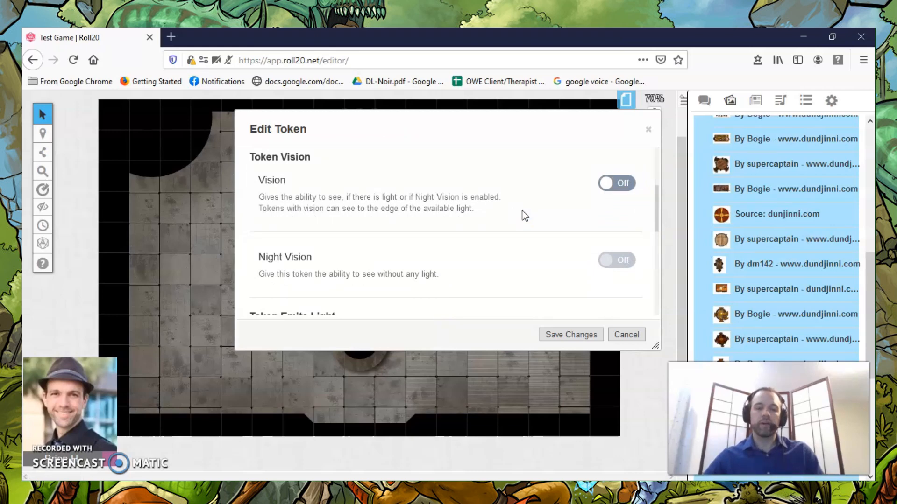
scroll(532, 208, "up", 3)
scroll(570, 196, "down", 3)
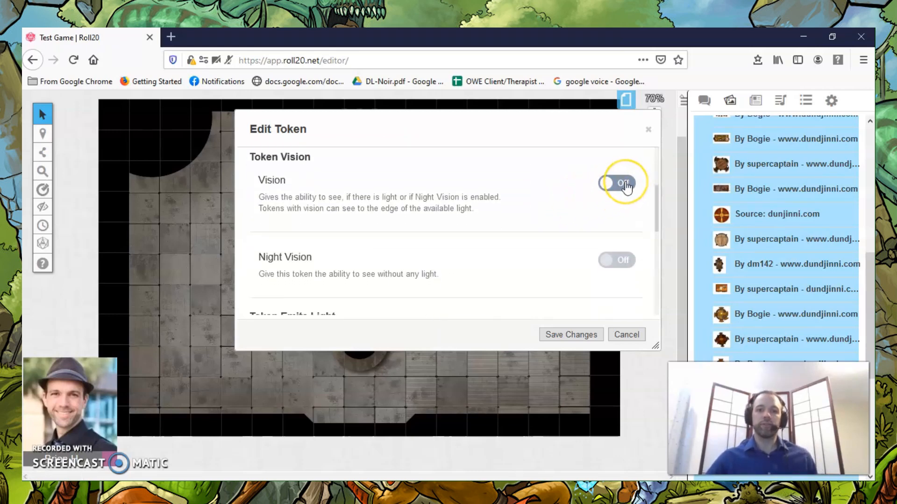
scroll(621, 201, "down", 2)
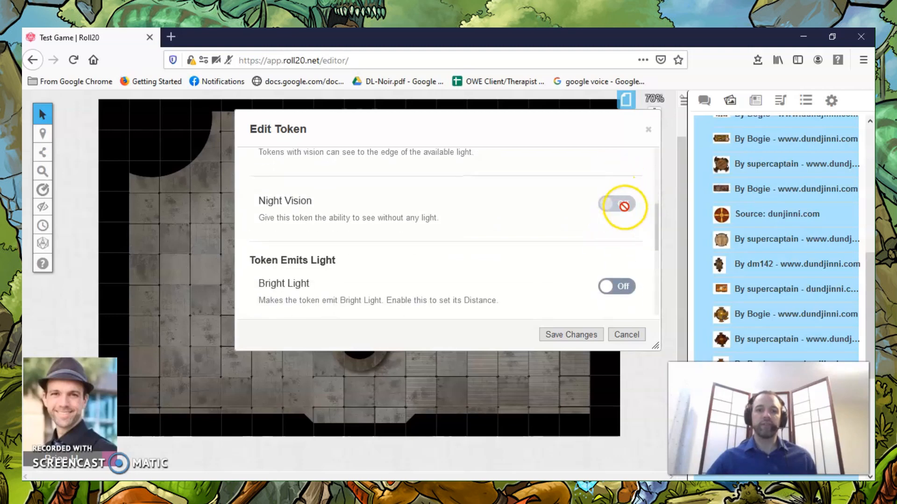
scroll(457, 196, "down", 4)
scroll(444, 200, "up", 2)
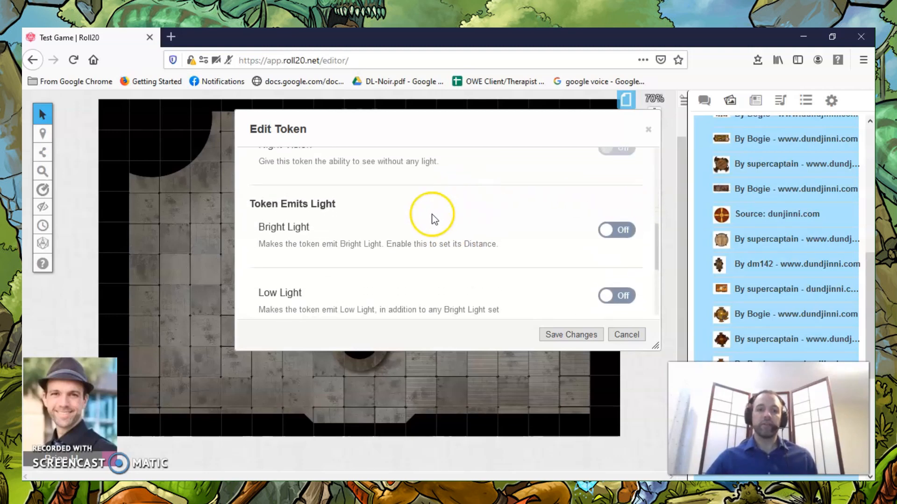
Turn on Bright Light and Low Light for the token, setting each distance to 5 ft.
scroll(332, 226, "down", 2)
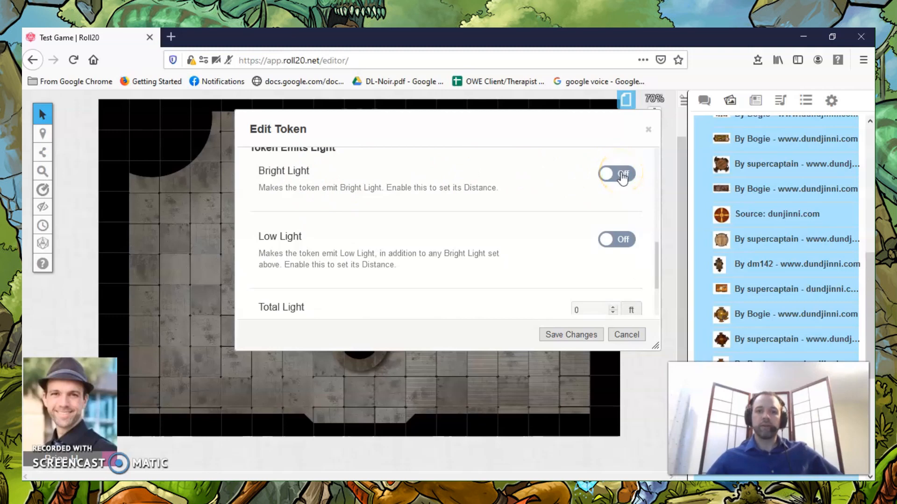
left_click(622, 175)
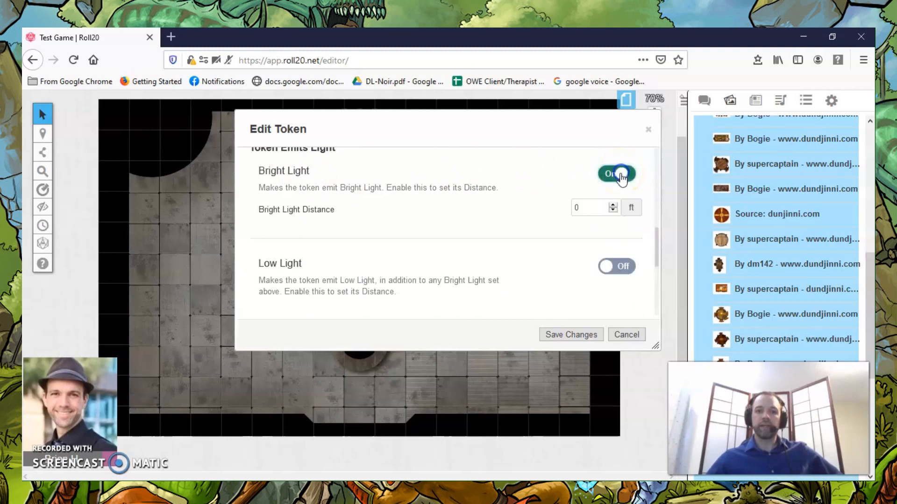
left_click(613, 206)
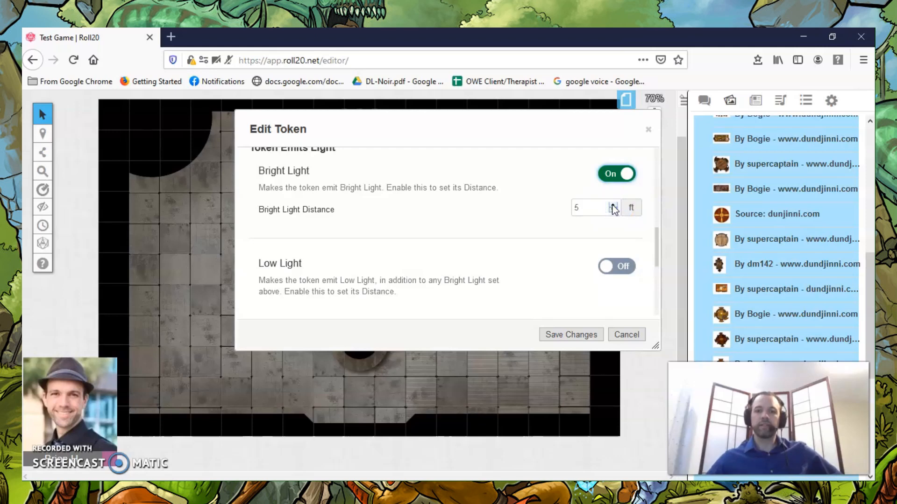
left_click(598, 255)
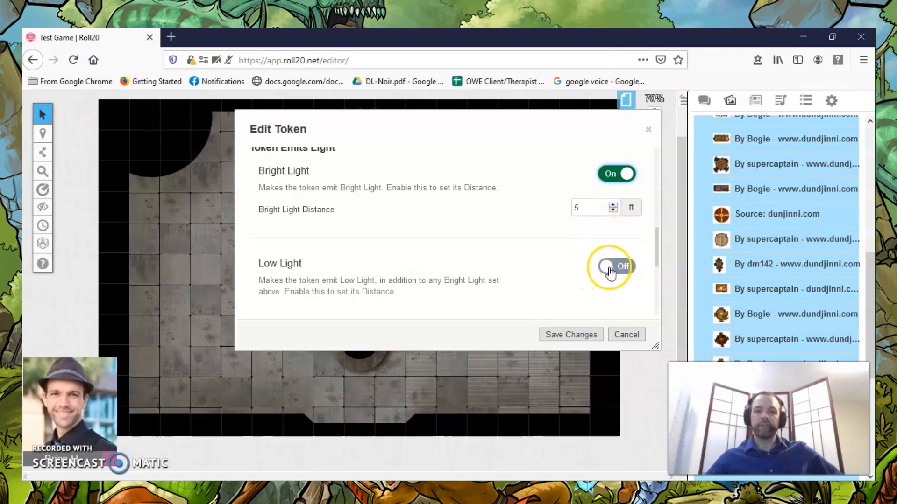
scroll(533, 250, "down", 2)
left_click(614, 253)
left_click(613, 252)
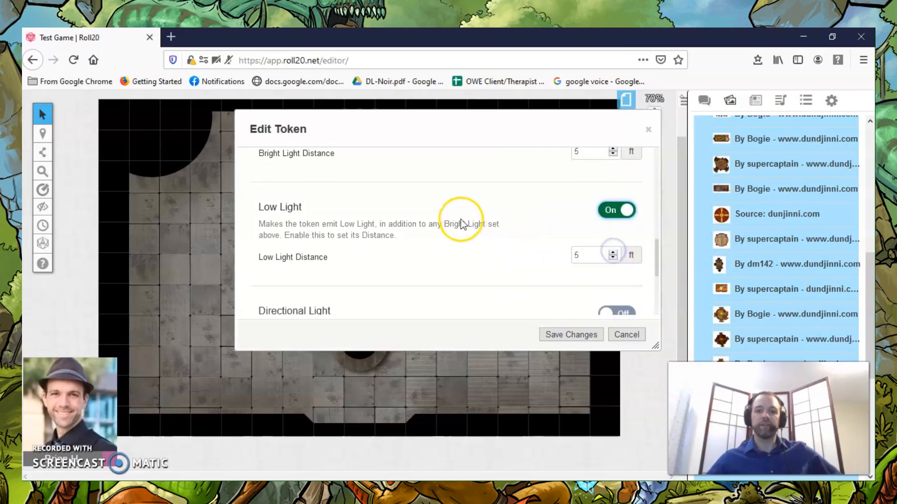
Try out the token's Directional Light option and switch it back off.
scroll(461, 224, "down", 1)
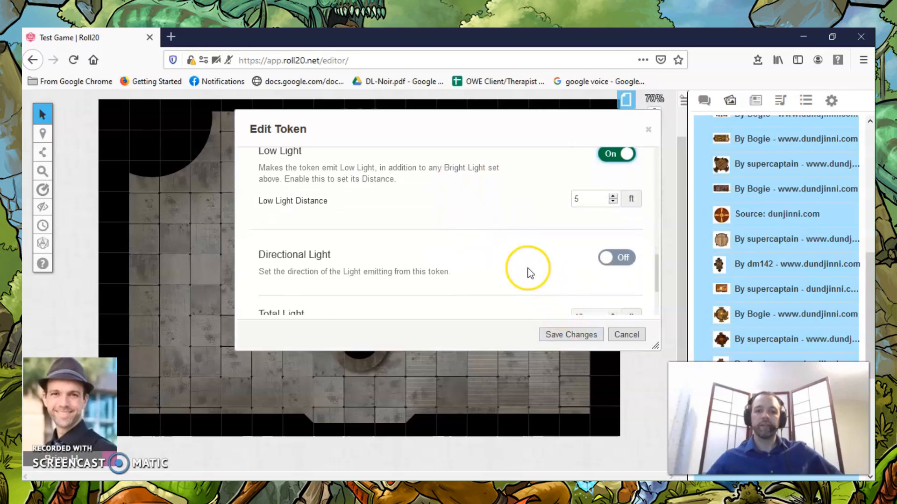
scroll(509, 254, "down", 1)
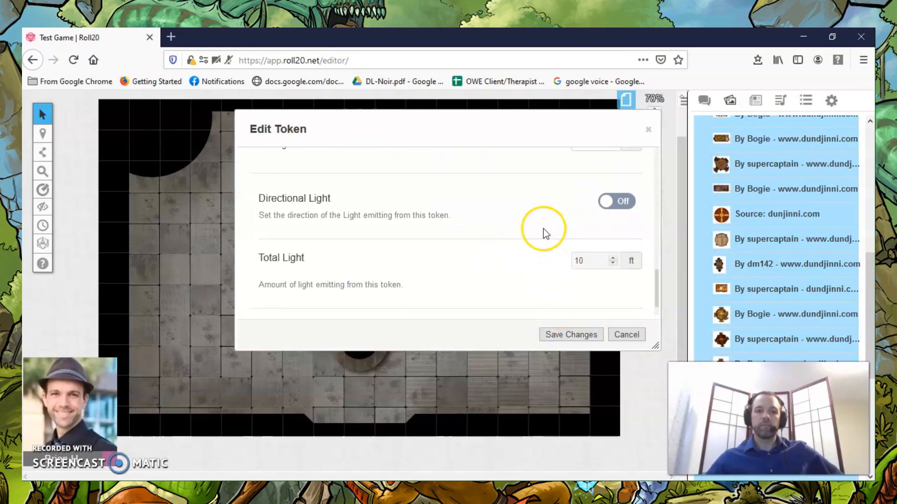
left_click(612, 204)
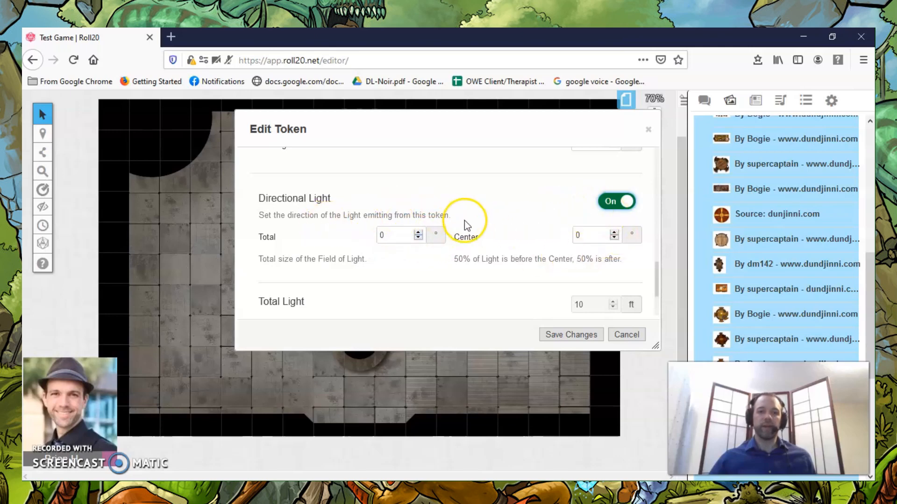
left_click(610, 203)
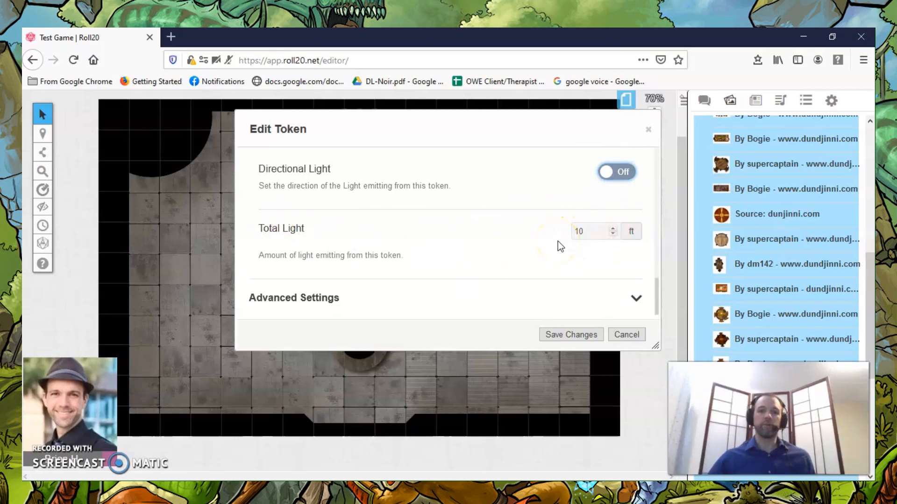
Review the token's light emission settings and save them.
scroll(558, 241, "up", 5)
scroll(581, 200, "down", 1)
scroll(580, 200, "up", 1)
scroll(586, 220, "down", 3)
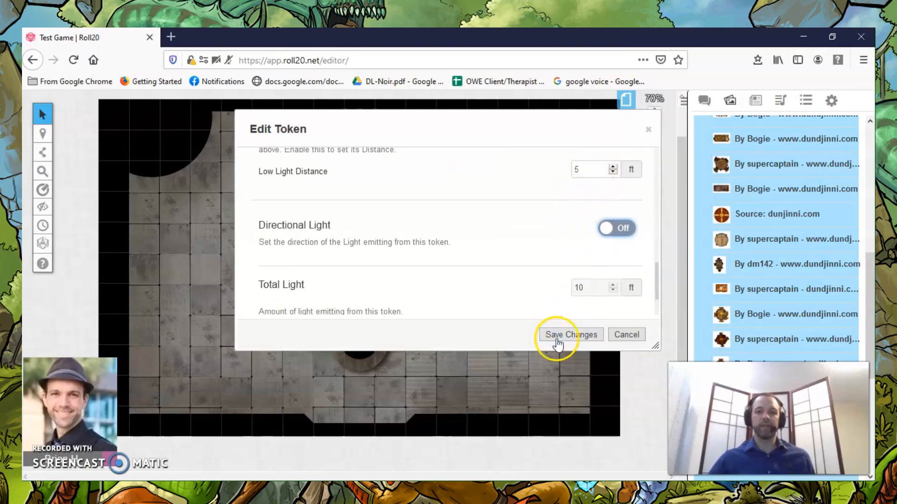
left_click(560, 334)
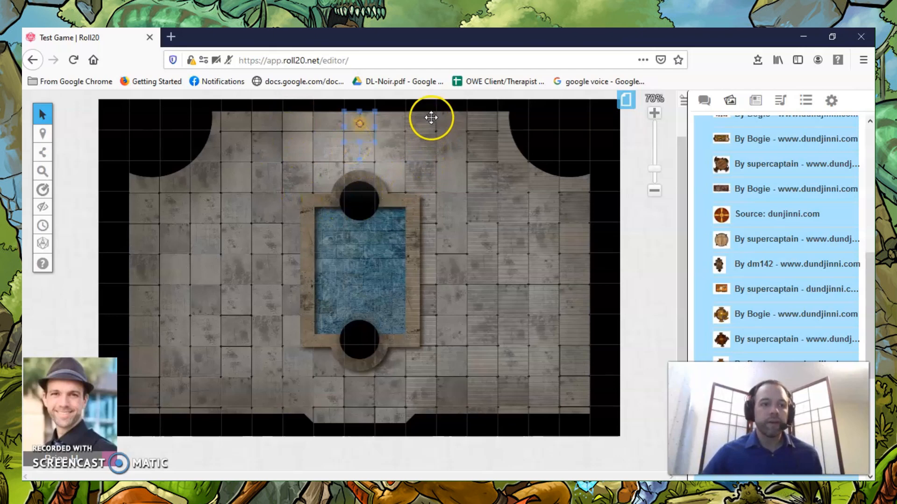
Reopen the upper-wall token's Dynamic Lighting settings and set the Bright Light distance to 10 ft.
left_click_drag(363, 128, 363, 123)
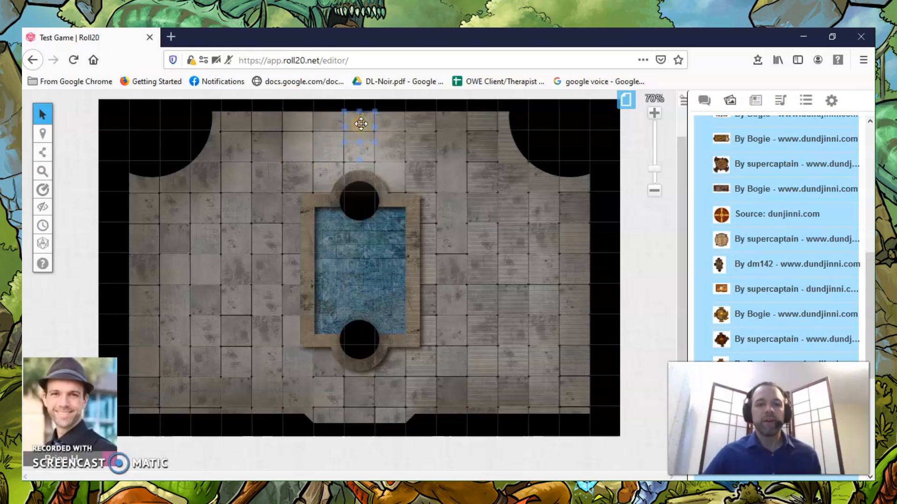
double_click(361, 124)
left_click(374, 165)
scroll(509, 255, "down", 5)
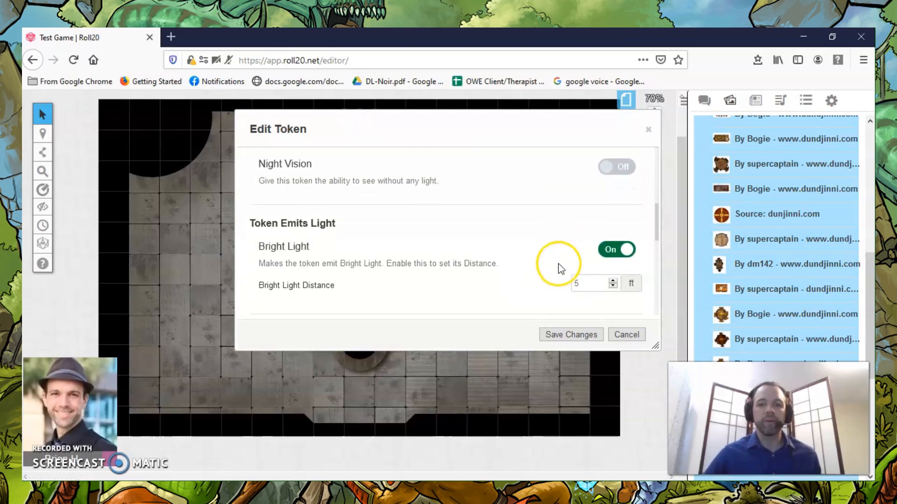
left_click(613, 261)
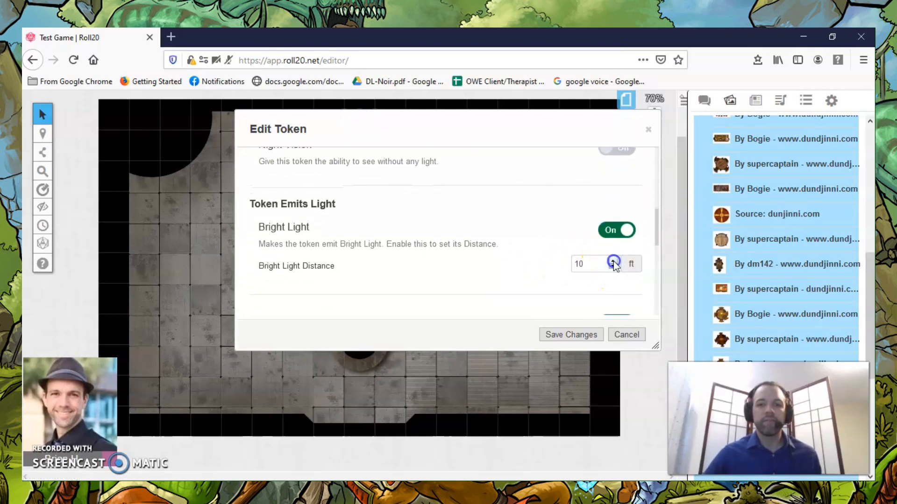
Increase the token's Low Light distance and save the changes.
scroll(598, 279, "down", 3)
scroll(607, 270, "down", 1)
left_click(613, 195)
left_click(613, 195)
left_click(613, 195)
left_click(613, 195)
left_click(613, 195)
left_click(571, 334)
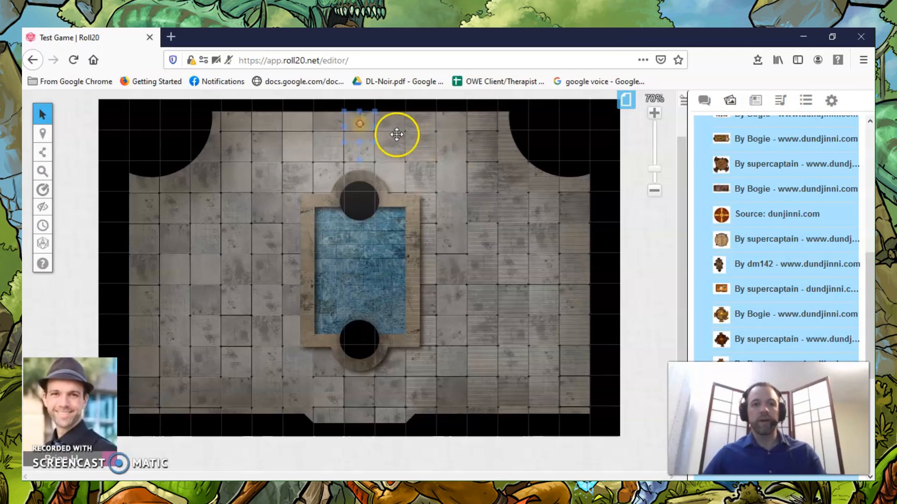
Copy the light token at the room's upper wall.
right_click(357, 124)
mouse_move(378, 122)
scroll(436, 212, "up", 3)
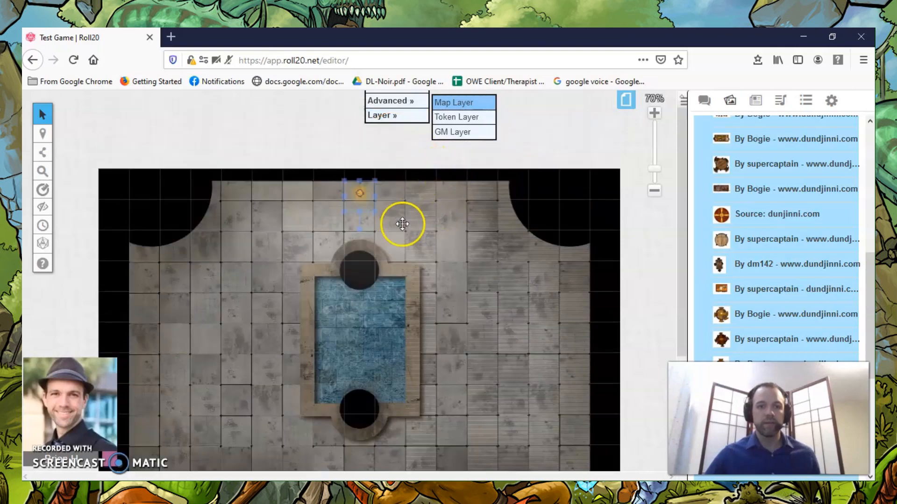
right_click(366, 197)
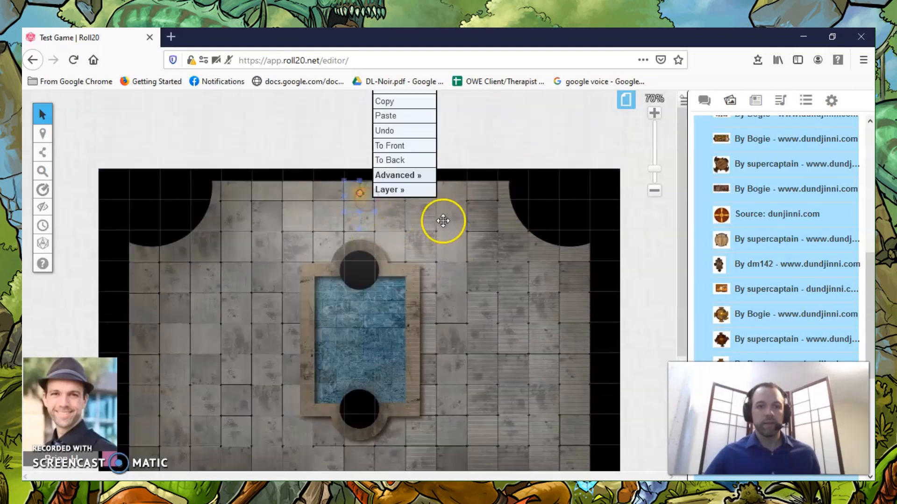
left_click(390, 102)
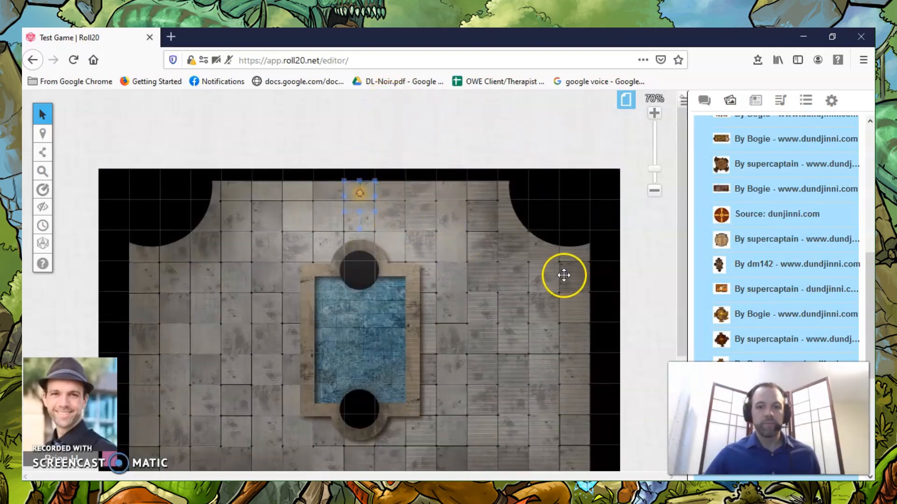
Paste a copy of the light token and place it against the upper part of the room's right wall.
scroll(567, 298, "down", 3)
right_click(528, 227)
mouse_move(540, 200)
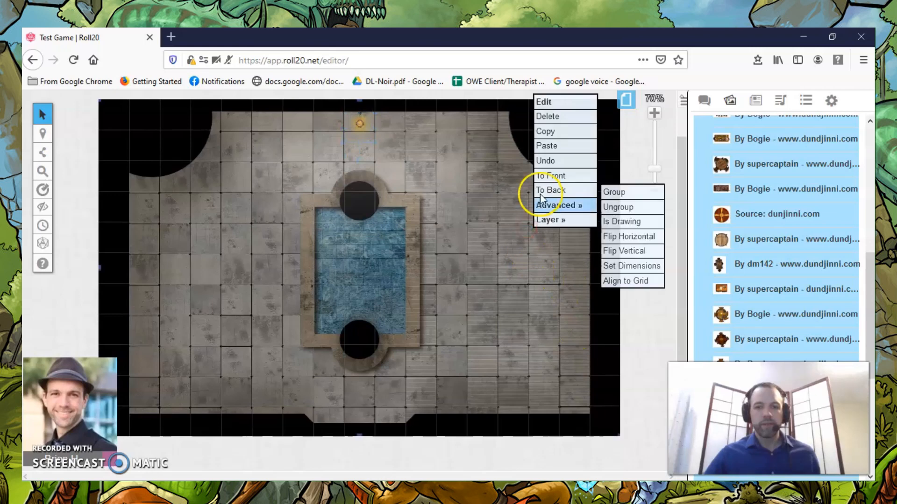
left_click(545, 145)
left_click(528, 261)
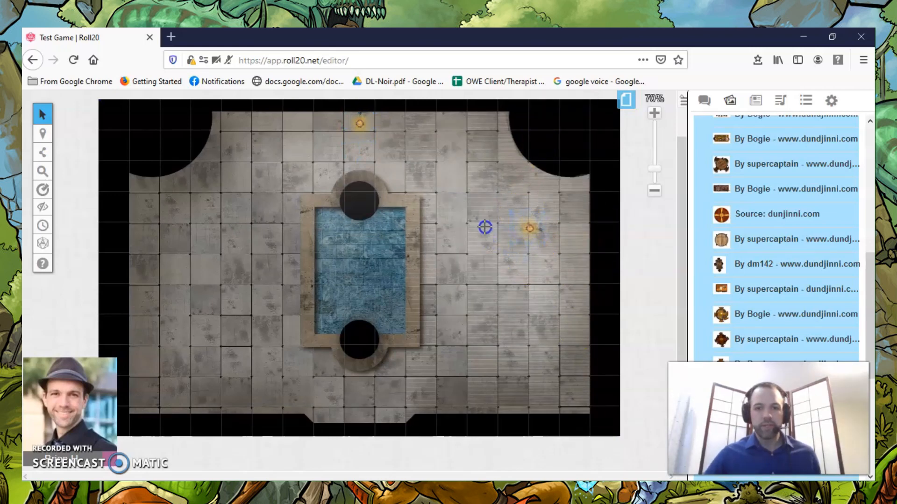
left_click_drag(534, 230, 572, 238)
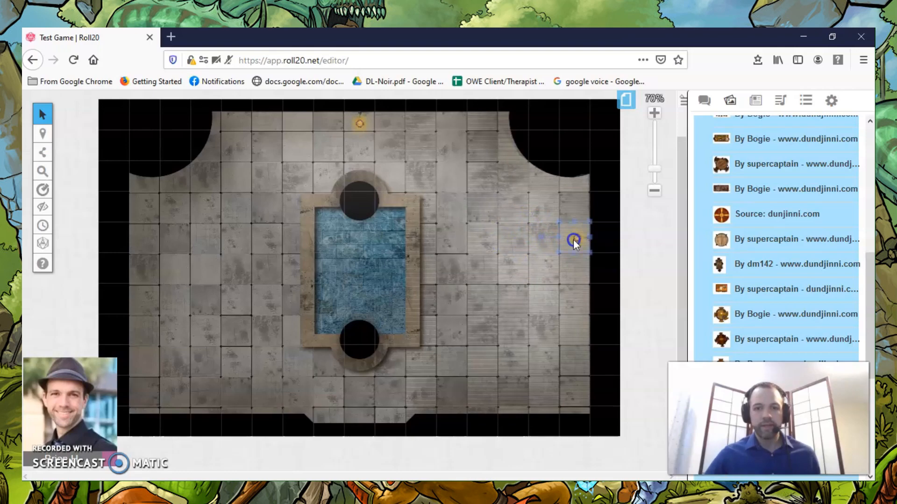
Paste another light token and place it against the lower part of the room's right wall.
scroll(486, 226, "down", 2)
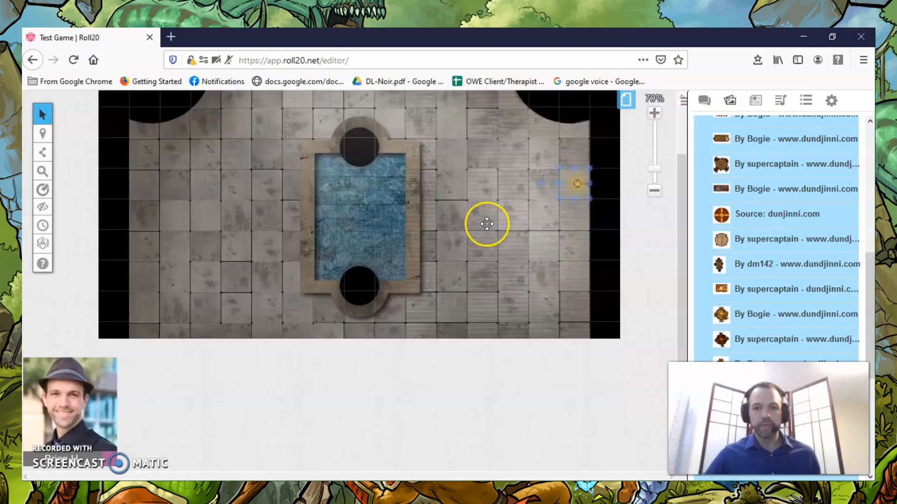
key("ctrl+v")
left_click(585, 301)
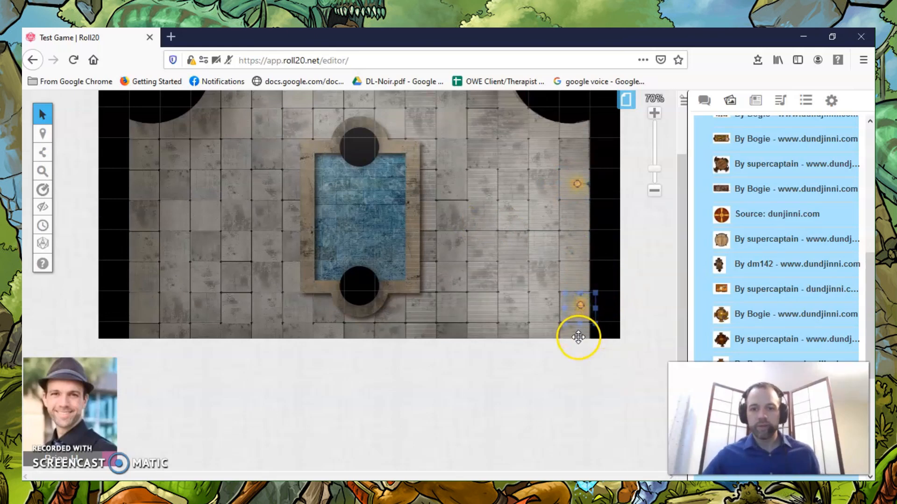
left_click_drag(562, 294, 544, 312)
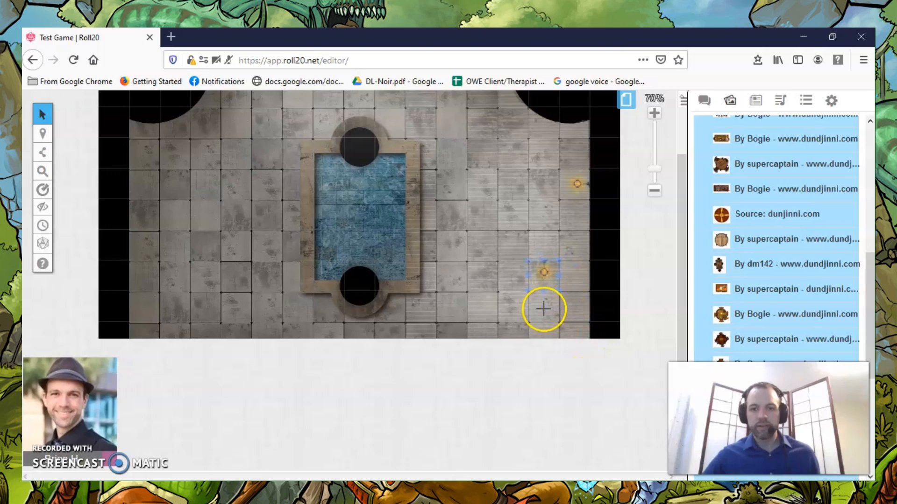
left_click_drag(551, 277, 577, 313)
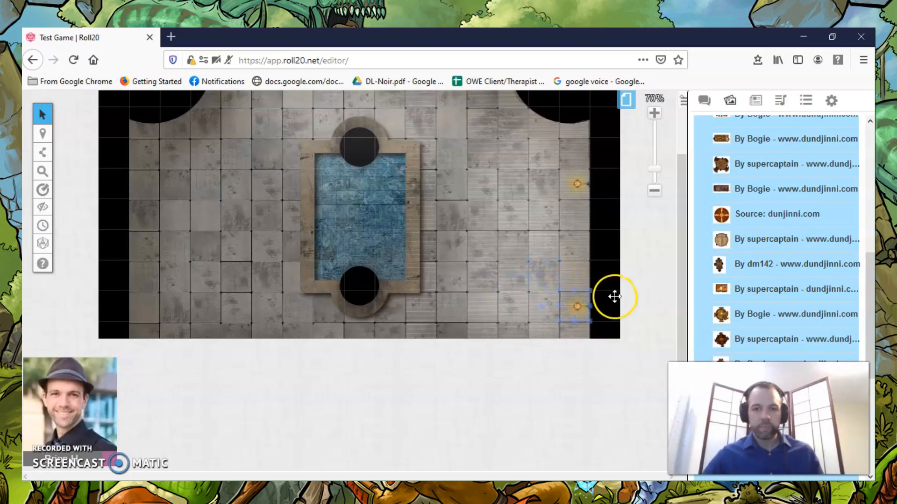
Paste a light token against the lower part of the room's left wall and rotate it to shine into the room.
left_click(146, 304)
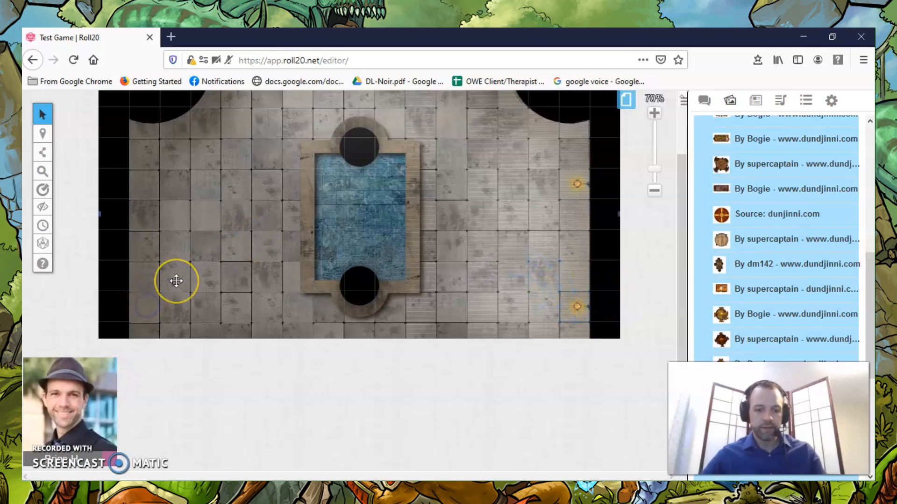
key("ctrl+v")
left_click(157, 294)
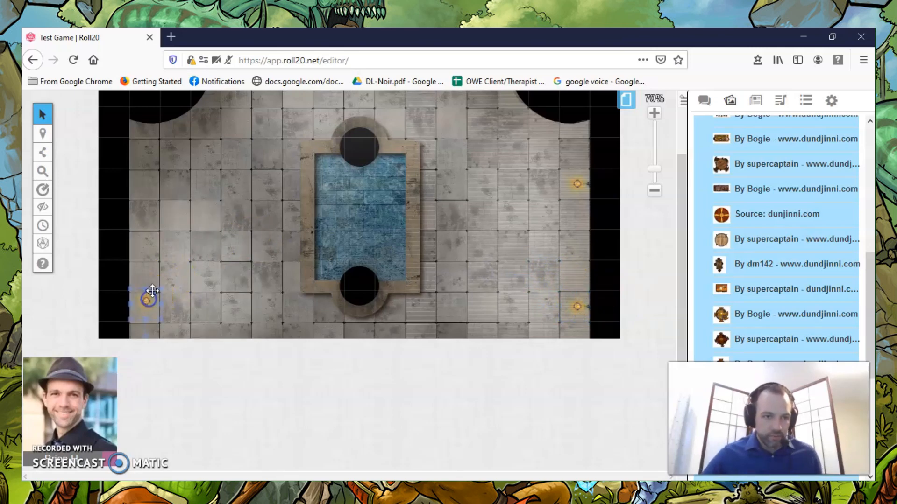
left_click_drag(146, 337, 156, 315)
left_click(145, 301)
left_click(146, 337)
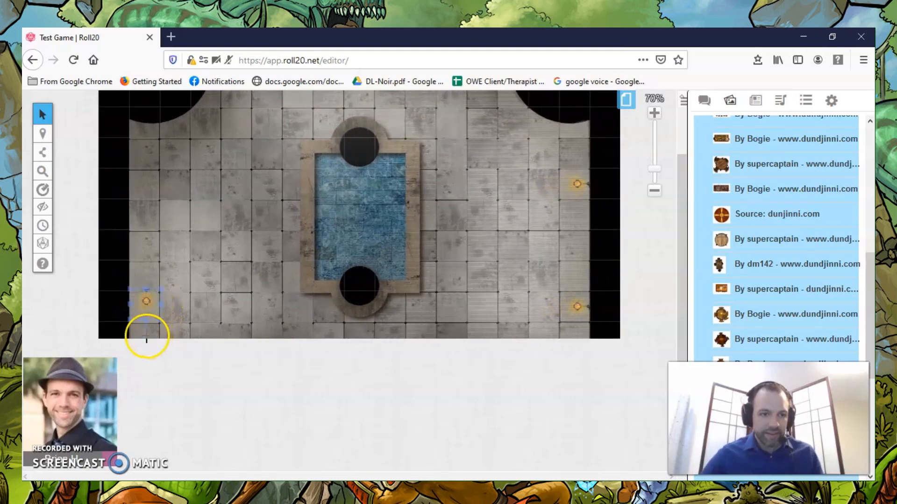
left_click_drag(146, 336, 177, 320)
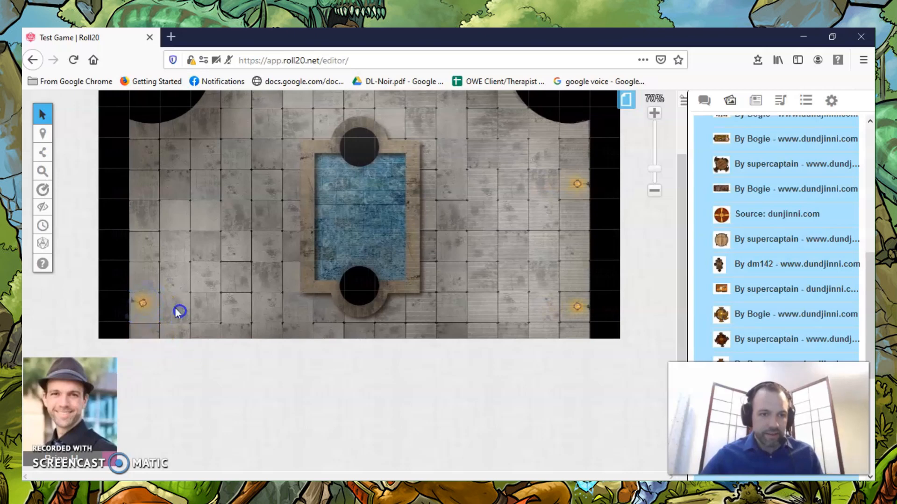
Paste another light token against the upper part of the room's left wall and rotate it to shine into the room.
left_click(141, 185)
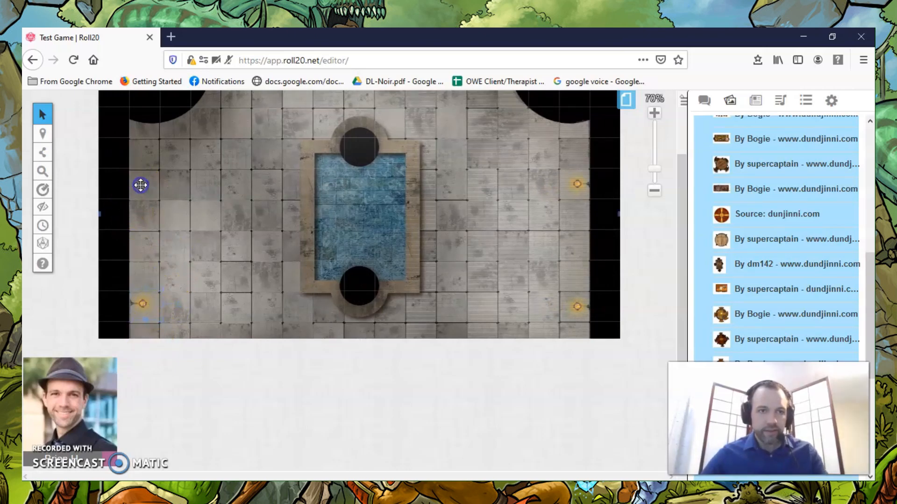
key("ctrl+v")
left_click(146, 187)
left_click_drag(140, 218, 156, 188)
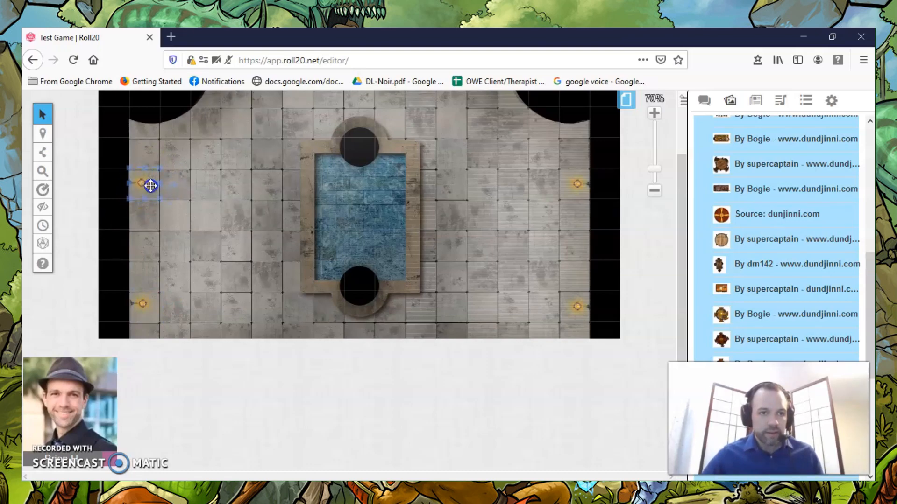
Paste a light token below the fountain and place it in the alcove at the middle of the room's lower wall.
scroll(254, 237, "up", 2)
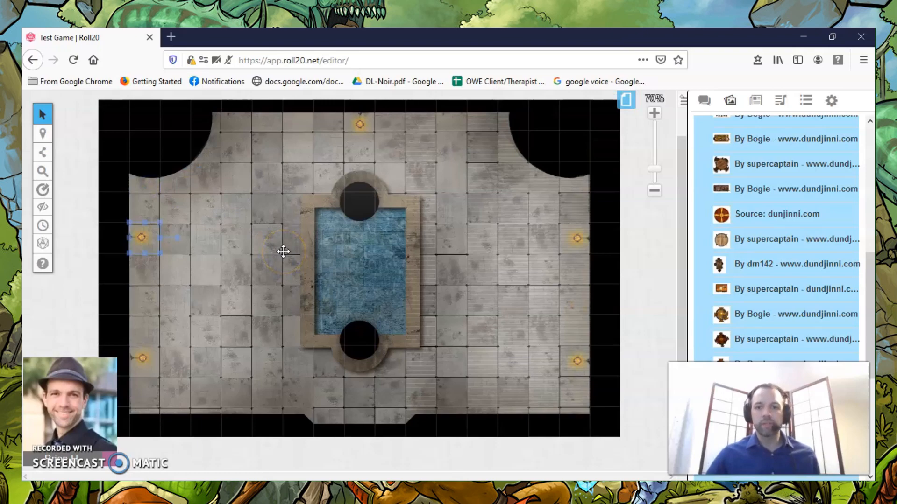
scroll(283, 251, "down", 3)
scroll(283, 252, "up", 3)
scroll(341, 288, "down", 2)
scroll(372, 296, "up", 2)
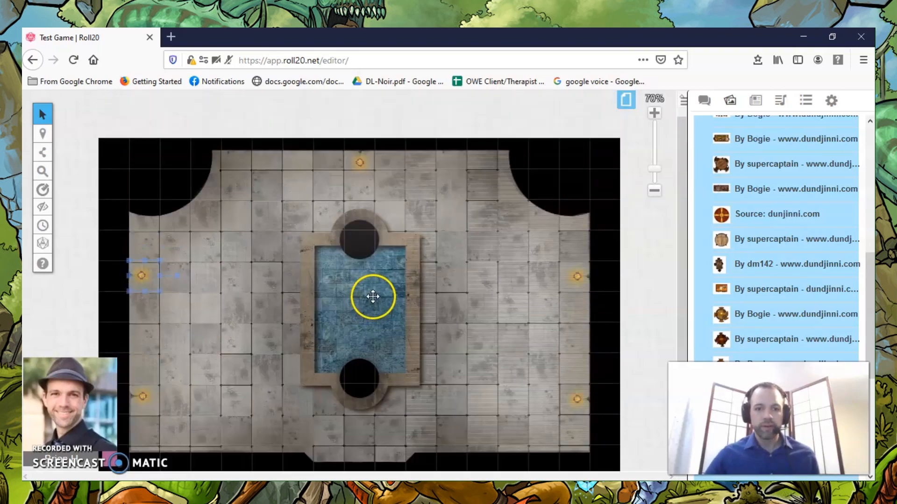
left_click(377, 388)
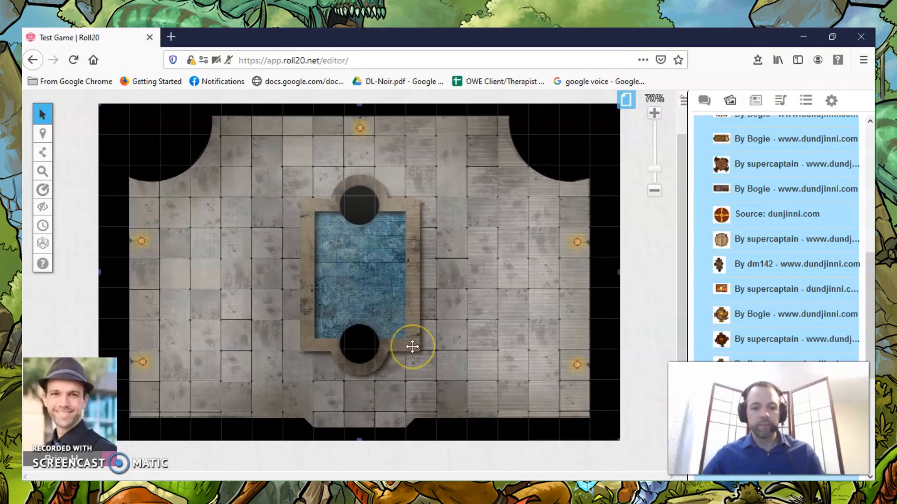
key("ctrl+v")
left_click_drag(377, 386, 362, 416)
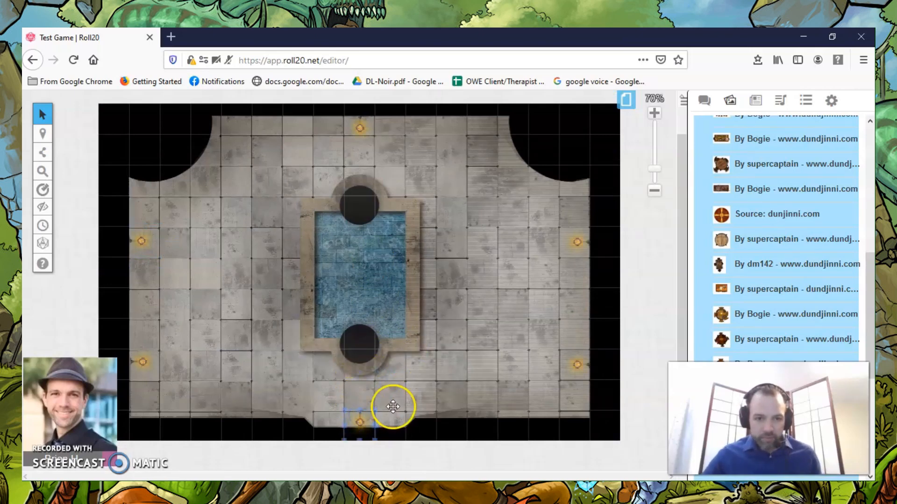
Rotate the lower alcove's light token to face the fountain and move it back against the alcove wall.
scroll(367, 306, "down", 3)
scroll(367, 306, "up", 3)
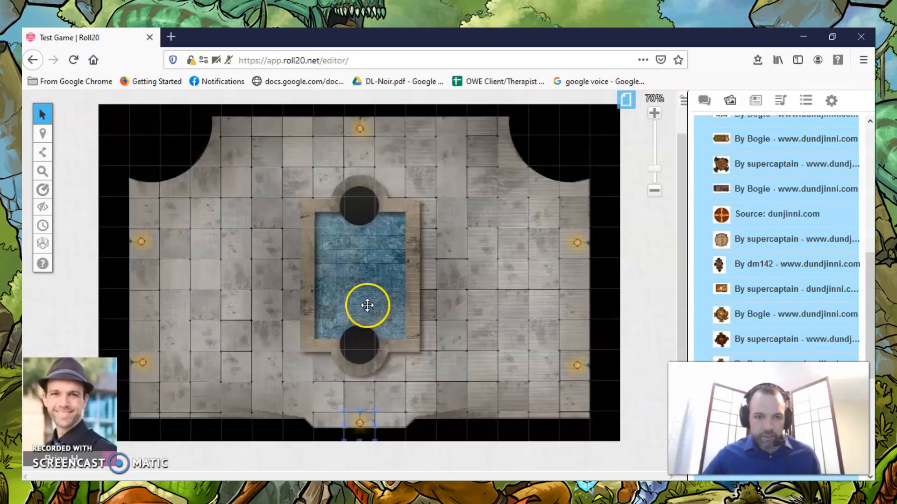
left_click_drag(358, 417, 358, 366)
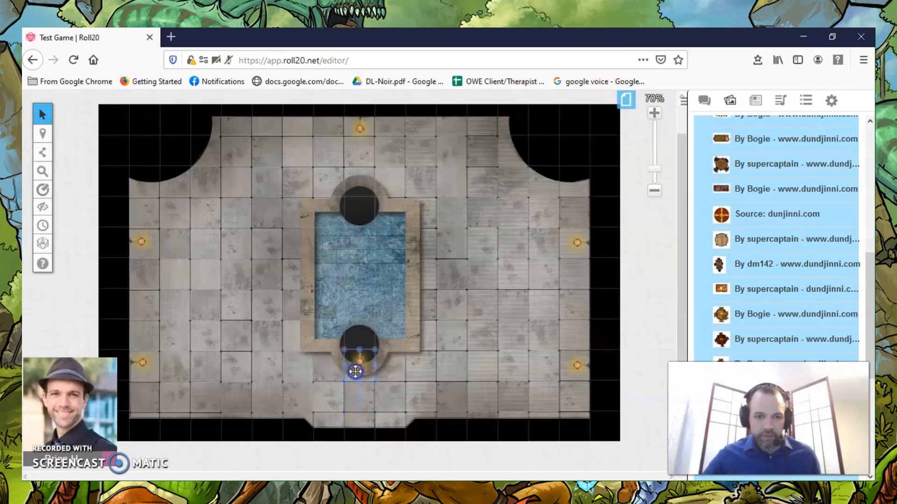
left_click(360, 401)
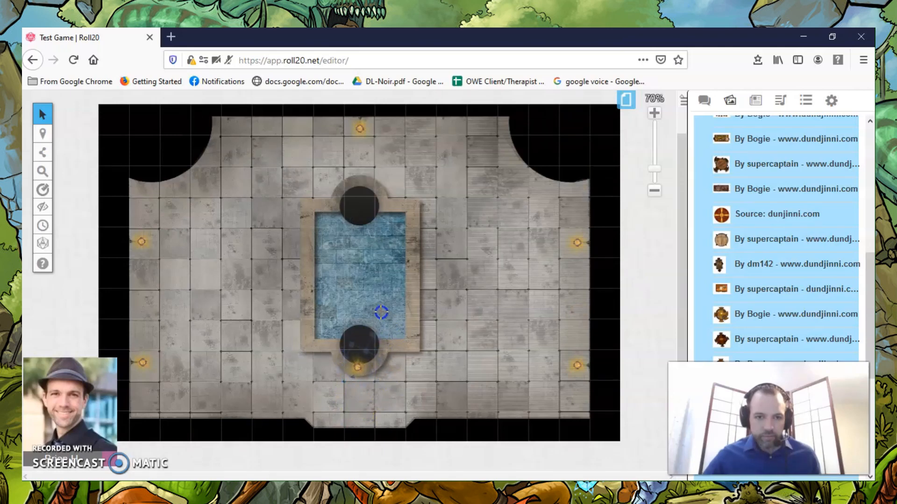
left_click_drag(358, 368, 360, 414)
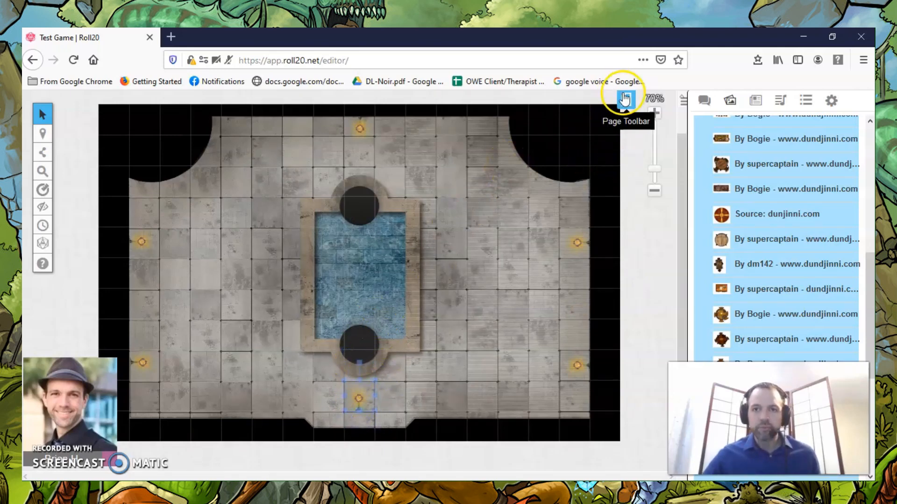
Disable the grid in the Fountain Room's page settings and apply the change.
left_click(627, 100)
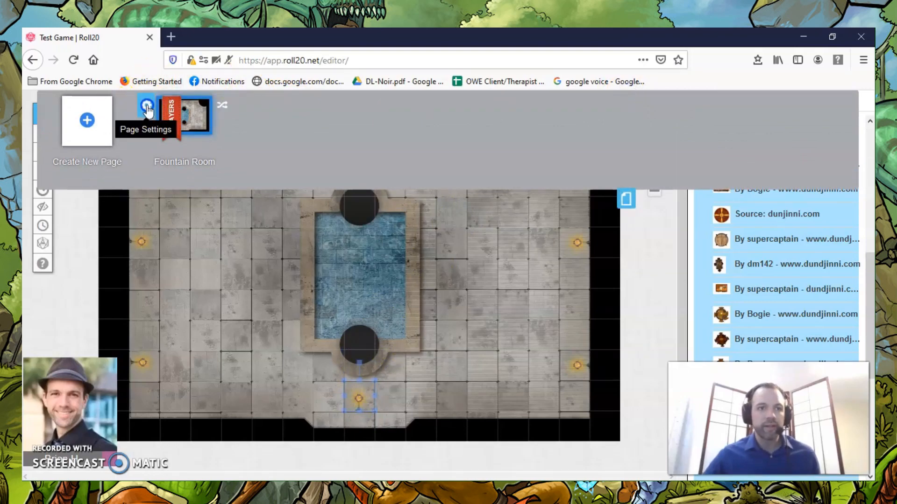
left_click(146, 105)
scroll(416, 238, "down", 3)
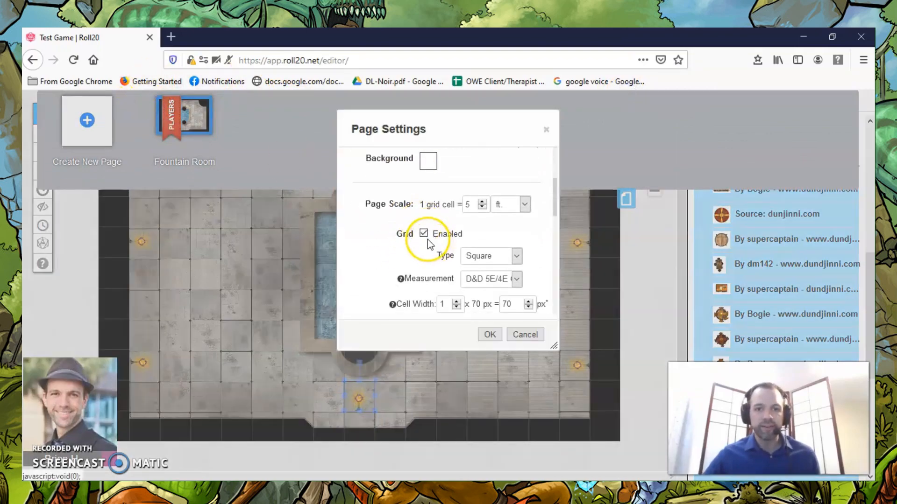
left_click(425, 234)
left_click(489, 334)
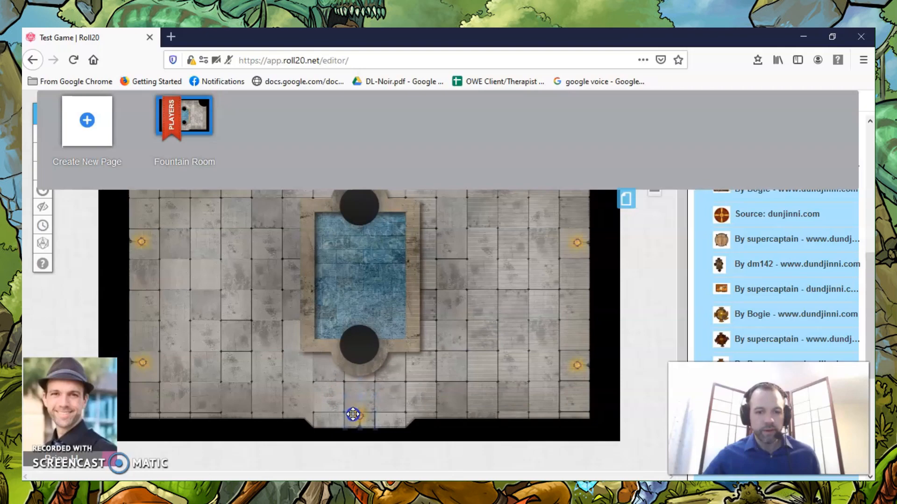
Re-enable the grid in the Fountain Room's page settings, apply the change and return to the map.
left_click(150, 108)
scroll(404, 255, "down", 6)
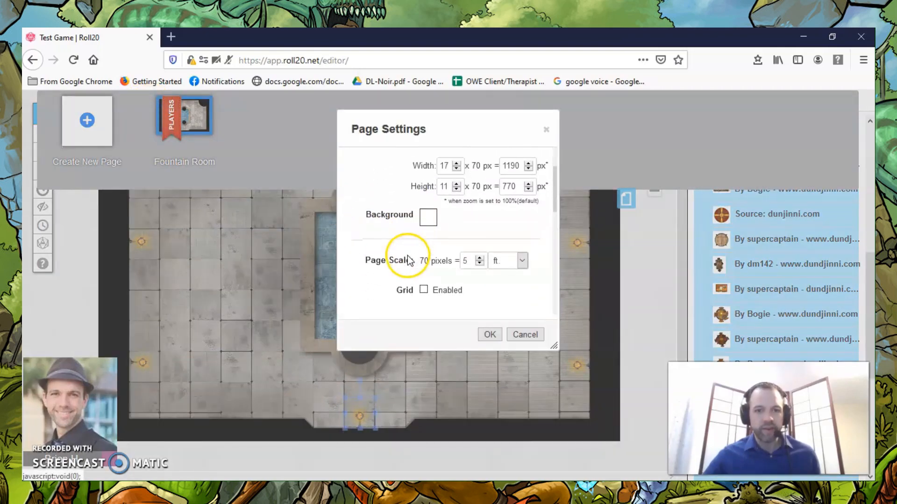
left_click(424, 177)
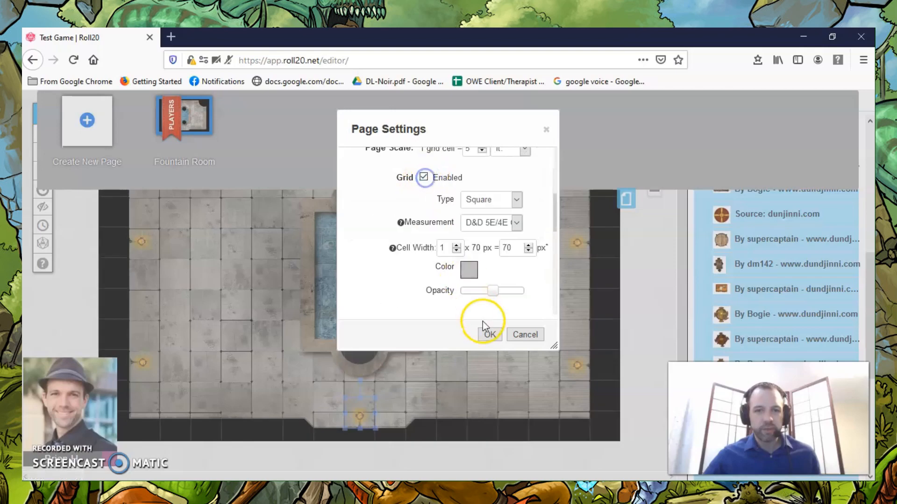
left_click(488, 335)
scroll(538, 281, "up", 1)
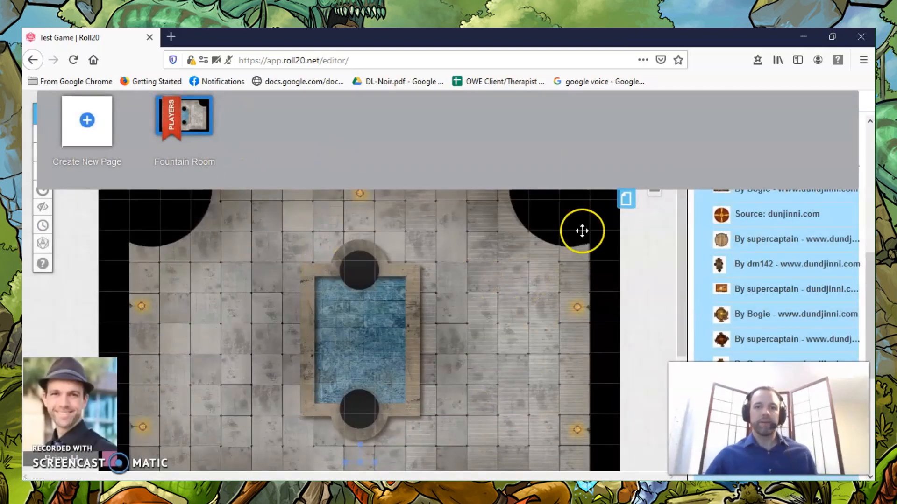
left_click(626, 201)
left_click(290, 371)
left_click(56, 451)
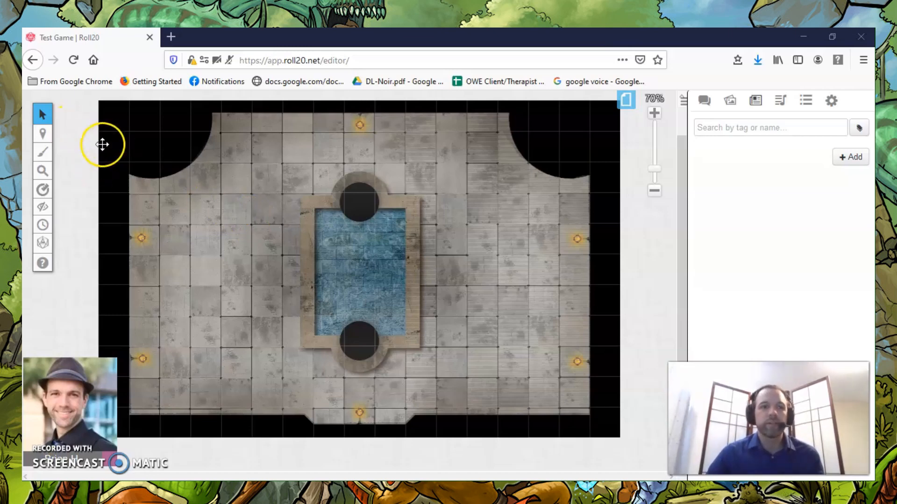
Switch to the Objects & Tokens layer and add a new character to the journal.
mouse_move(44, 138)
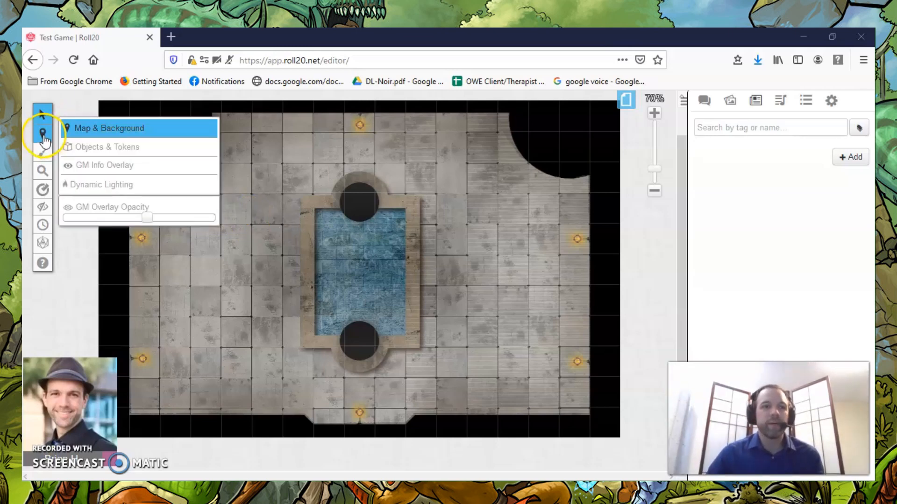
left_click(112, 148)
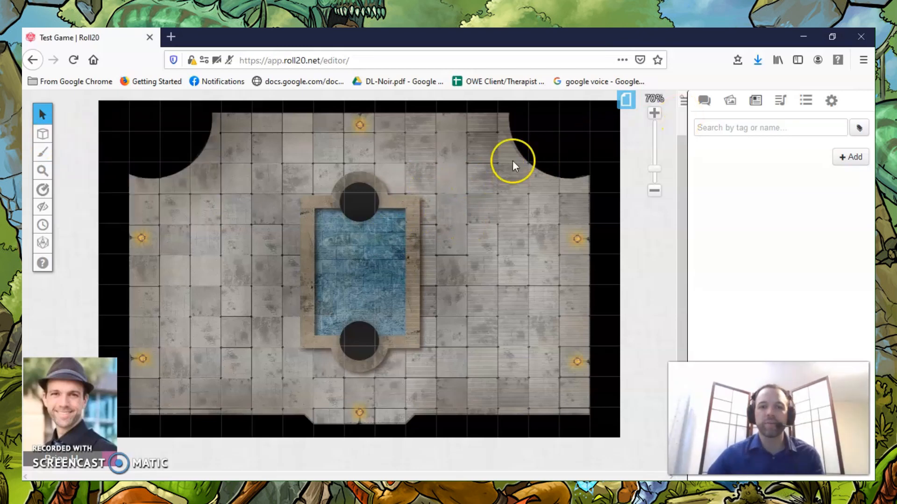
left_click(756, 105)
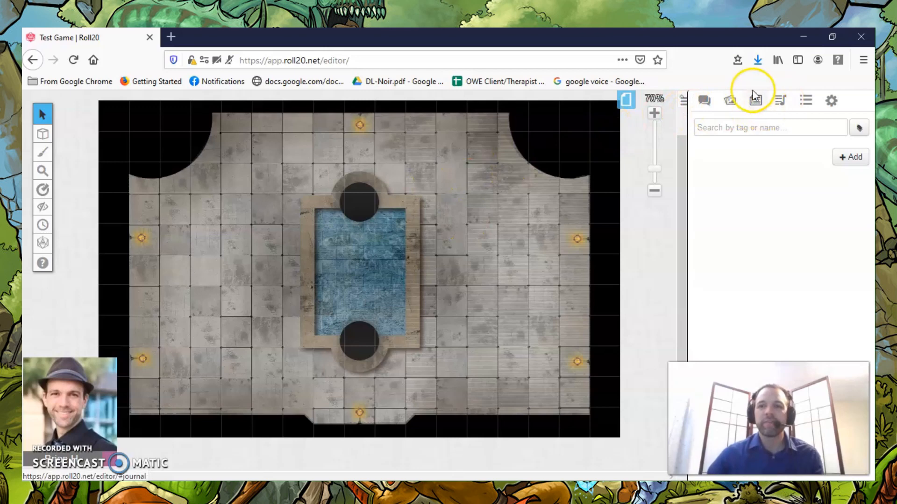
left_click(836, 150)
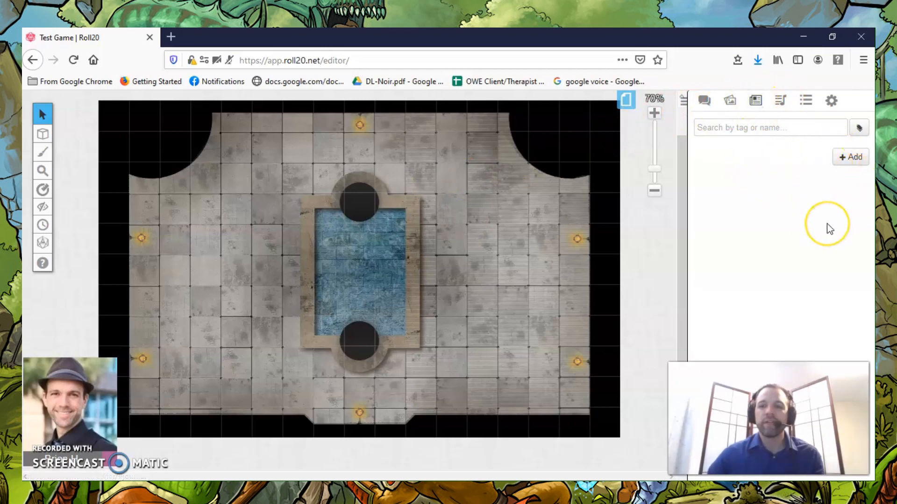
left_click(852, 159)
left_click(832, 180)
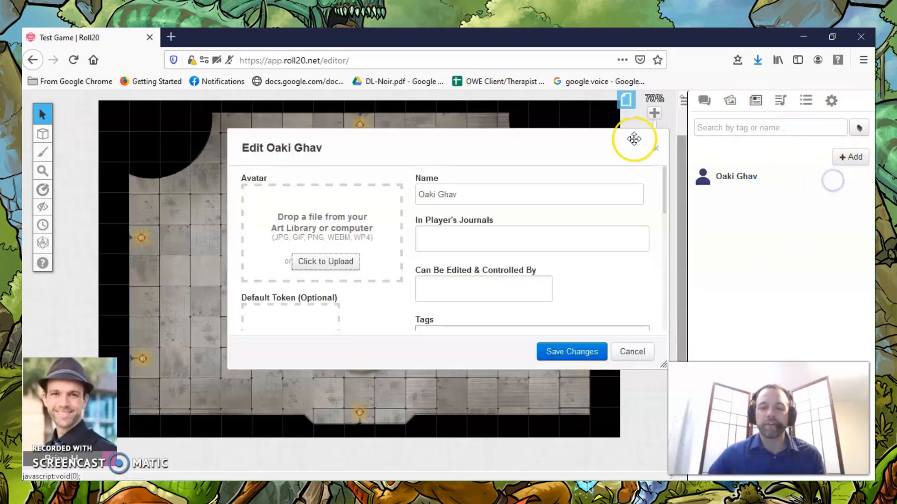
Name the character Warrior and upload the Female Warrior image as its avatar.
triple_click(467, 194)
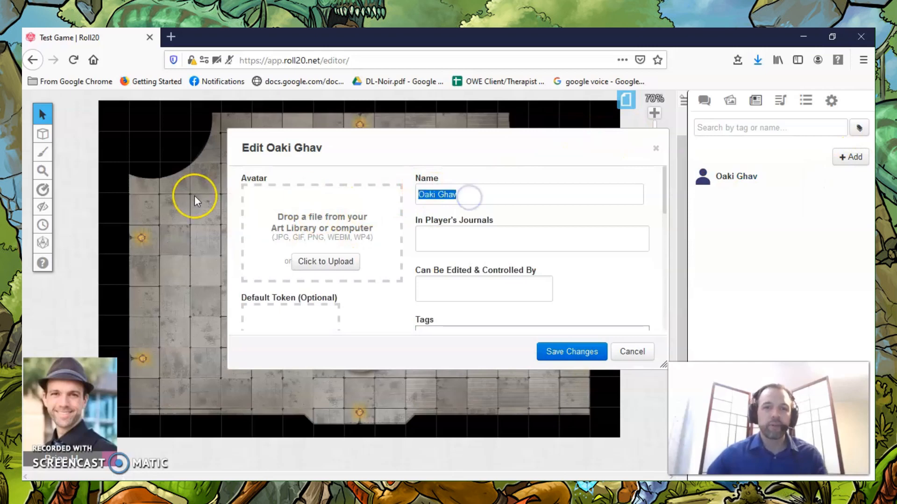
type("Warrior")
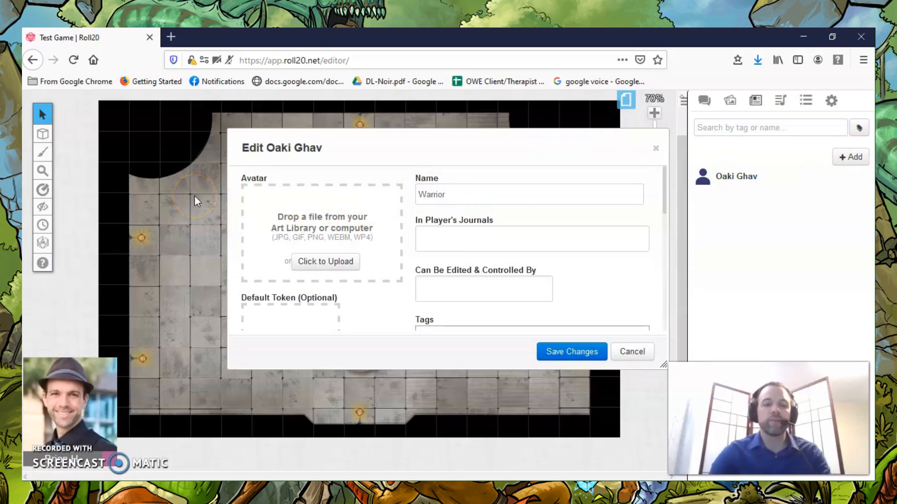
left_click(335, 265)
left_click(336, 264)
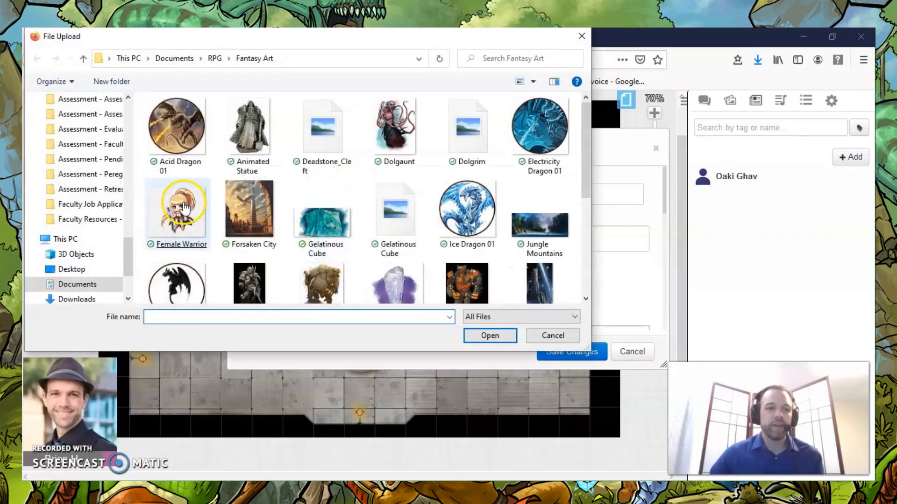
double_click(183, 206)
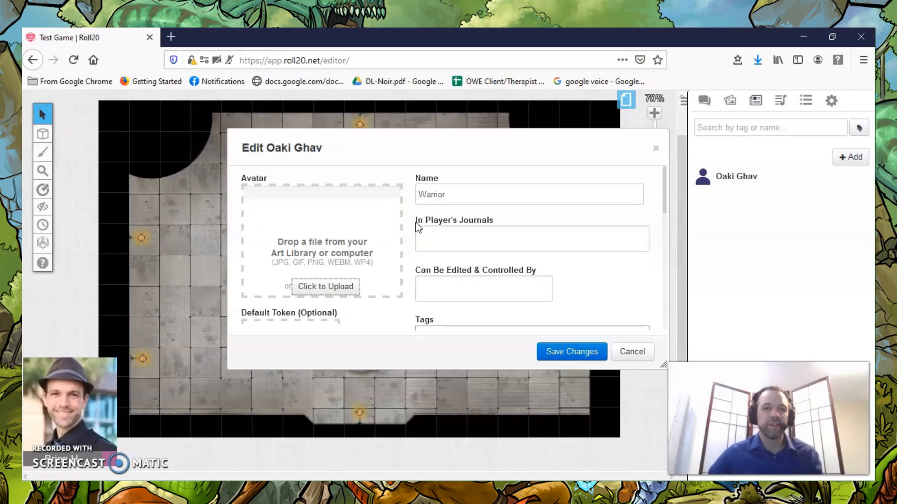
Share the Warrior character in the journals of All Players.
scroll(418, 228, "down", 2)
scroll(418, 228, "up", 2)
scroll(418, 228, "down", 2)
scroll(337, 262, "down", 3)
scroll(562, 260, "up", 2)
scroll(562, 261, "up", 1)
scroll(561, 260, "up", 2)
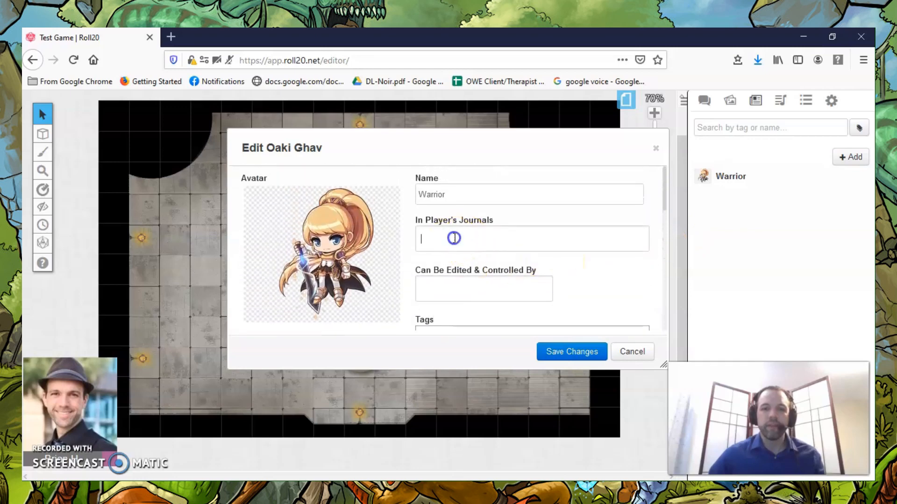
left_click(454, 238)
left_click(449, 258)
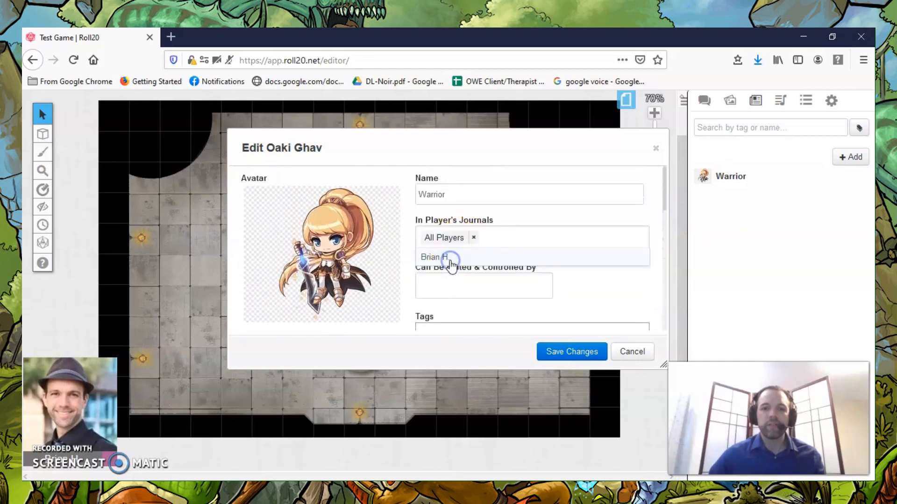
Assign the individually listed player permission to edit and control the Warrior character.
left_click(484, 288)
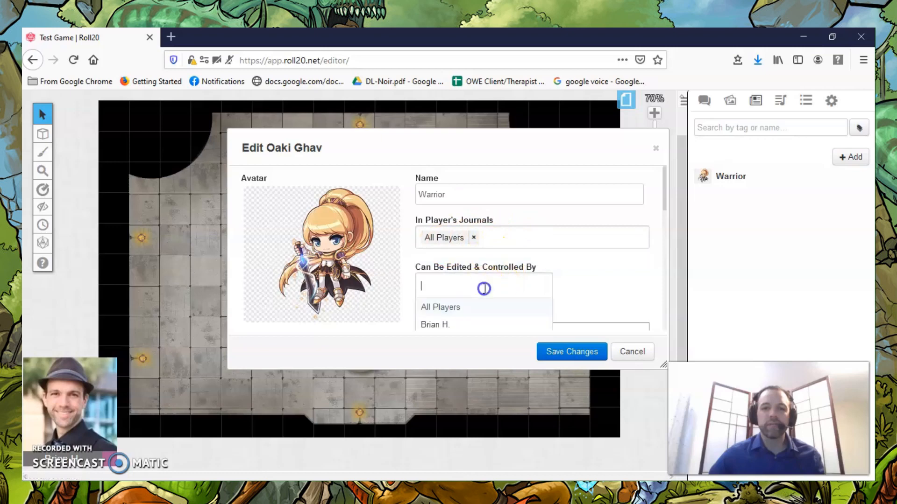
left_click(445, 325)
scroll(607, 279, "down", 2)
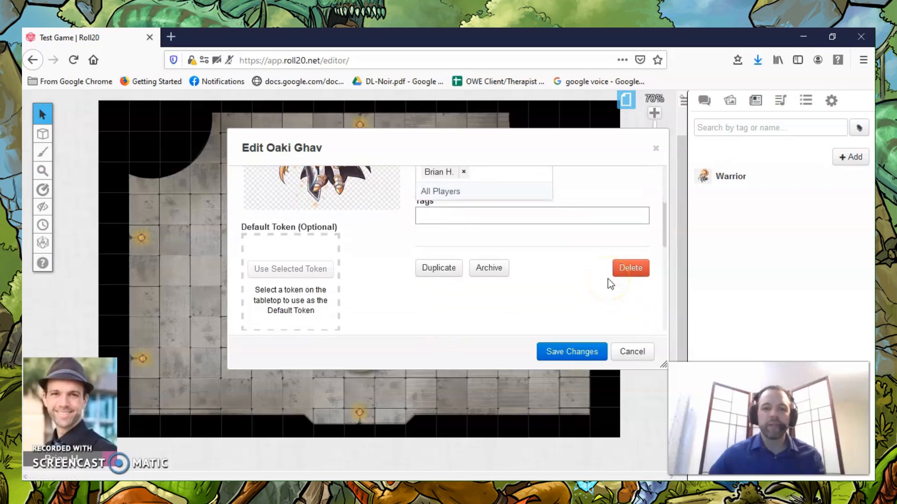
scroll(607, 279, "down", 2)
scroll(607, 279, "up", 3)
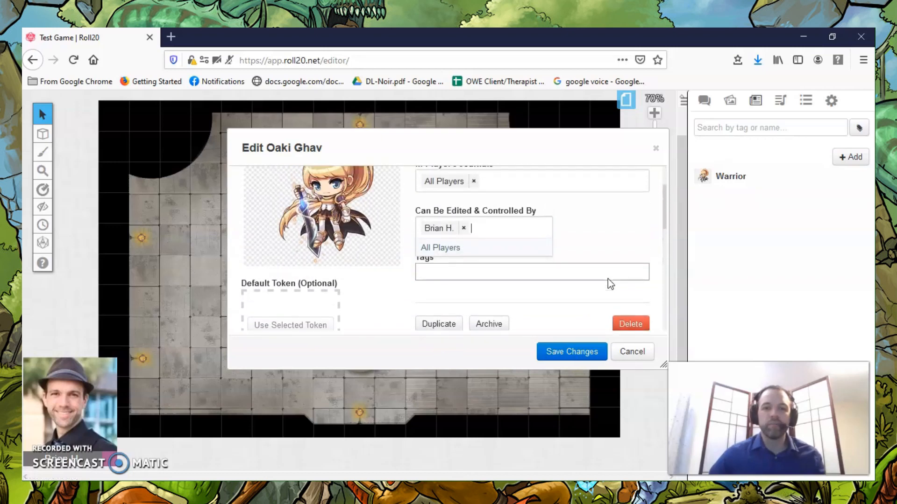
Review the rest of the Warrior's edit form and save the character's changes.
scroll(609, 279, "down", 3)
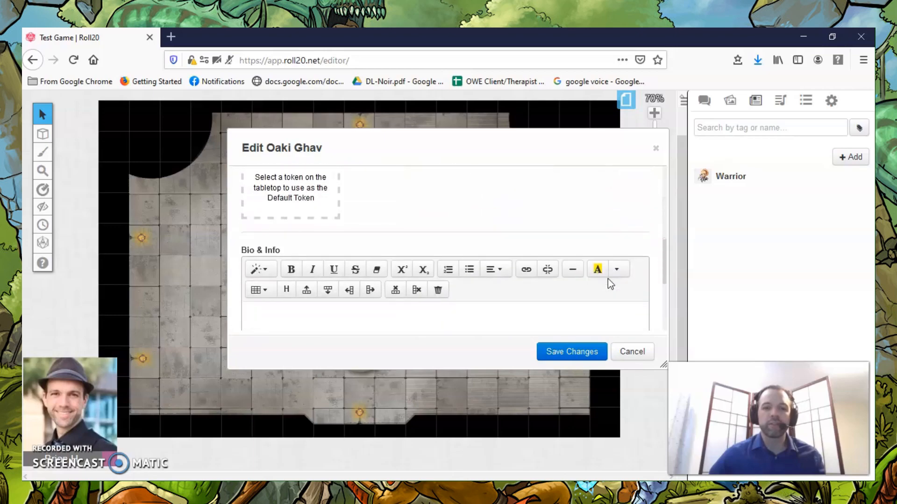
scroll(607, 278, "up", 2)
left_click(572, 351)
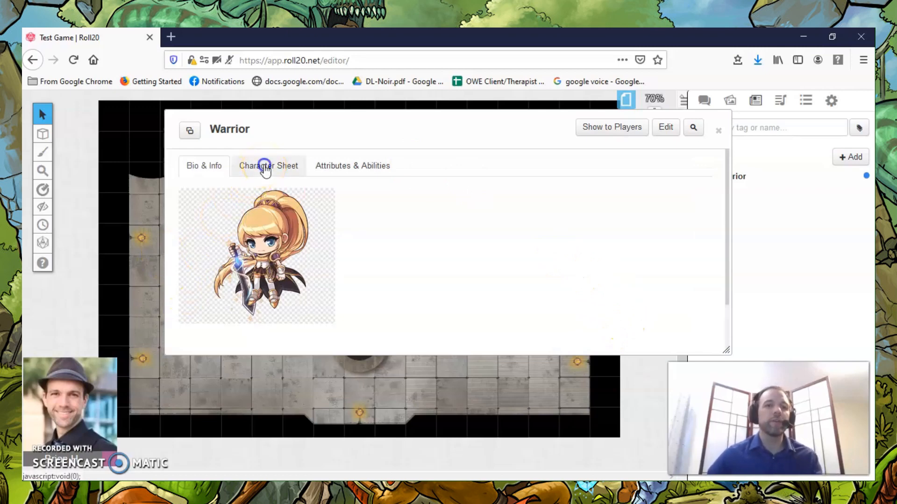
Open the Warrior's character sheet and look through the Player version of the Hero Kids sheet.
left_click(265, 166)
scroll(458, 224, "down", 3)
scroll(475, 254, "up", 3)
scroll(503, 204, "down", 10)
scroll(502, 203, "down", 3)
scroll(502, 203, "up", 8)
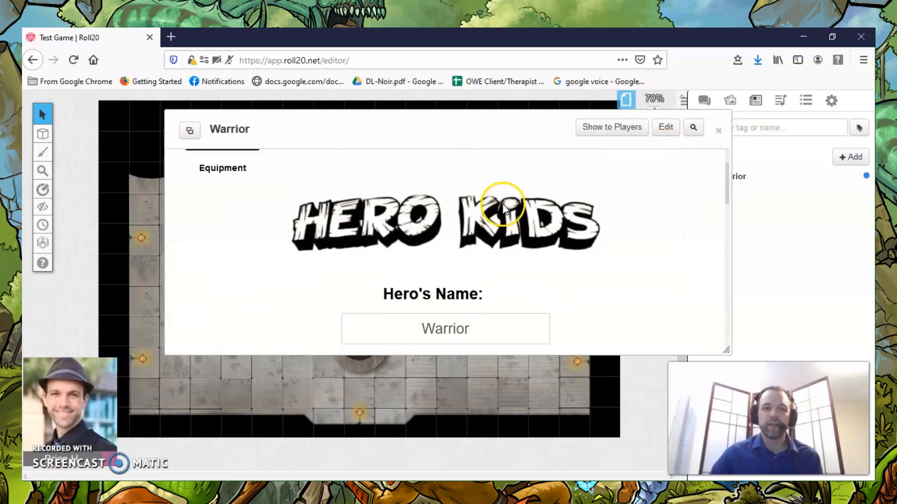
scroll(504, 208, "up", 2)
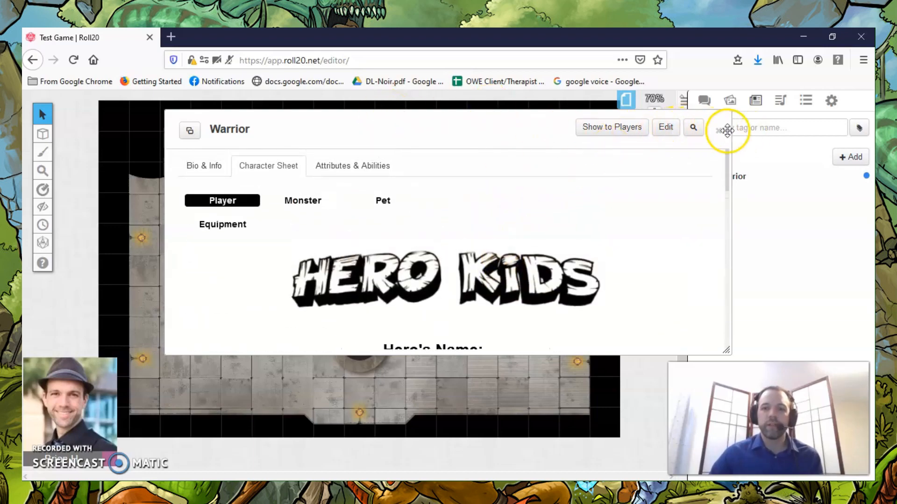
scroll(516, 184, "down", 3)
scroll(274, 212, "up", 3)
Compare the Pet, Monster and Player sheet types and set the Warrior's sheet to Monster.
left_click(380, 200)
left_click(301, 200)
left_click(225, 201)
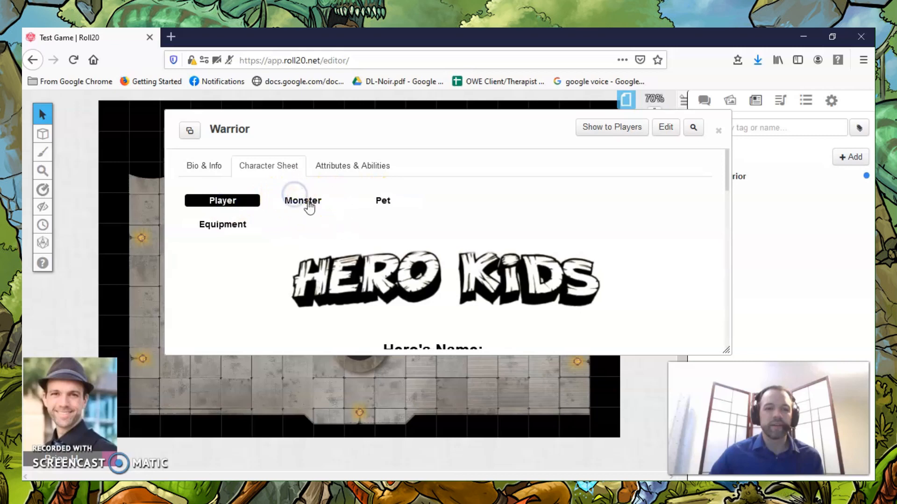
left_click(307, 202)
scroll(358, 222, "down", 3)
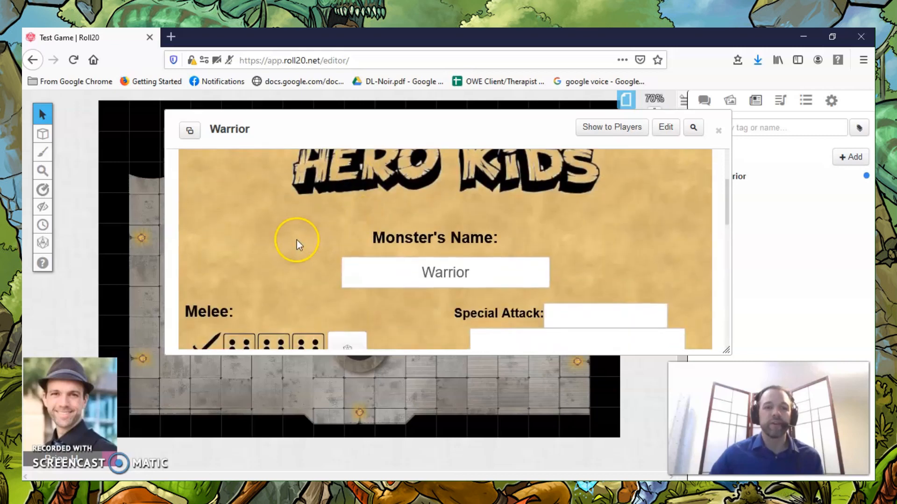
scroll(297, 242, "up", 2)
scroll(297, 243, "down", 3)
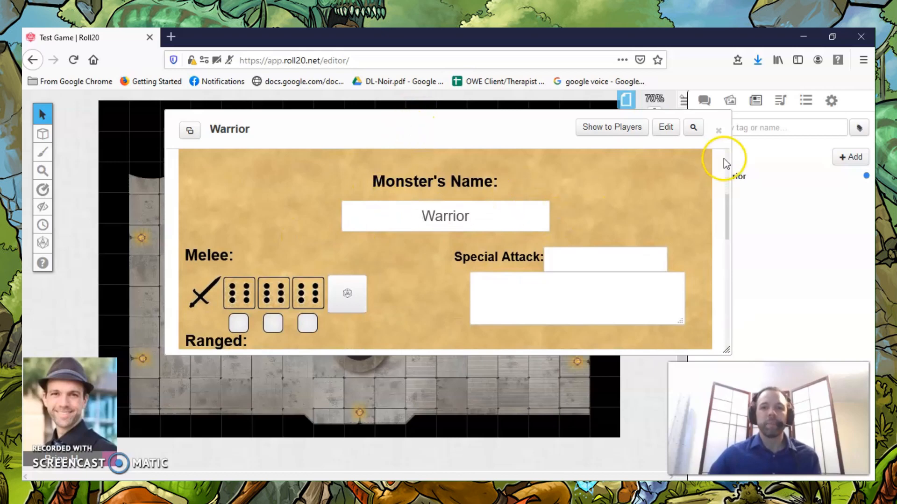
Widen the Warrior's sheet, reopen it from the journal, and pop it out into its own maximized window.
left_click_drag(726, 350, 847, 351)
left_click(190, 130)
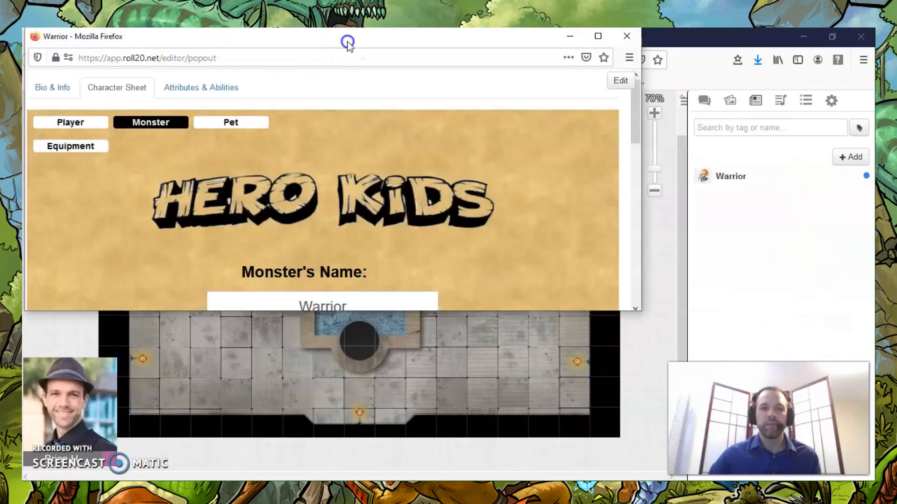
left_click_drag(346, 43, 453, 118)
left_click(732, 113)
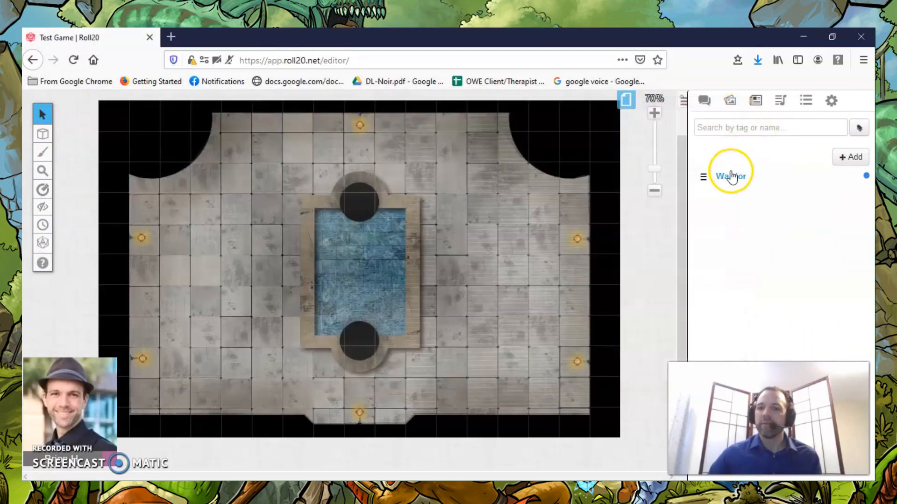
left_click(731, 174)
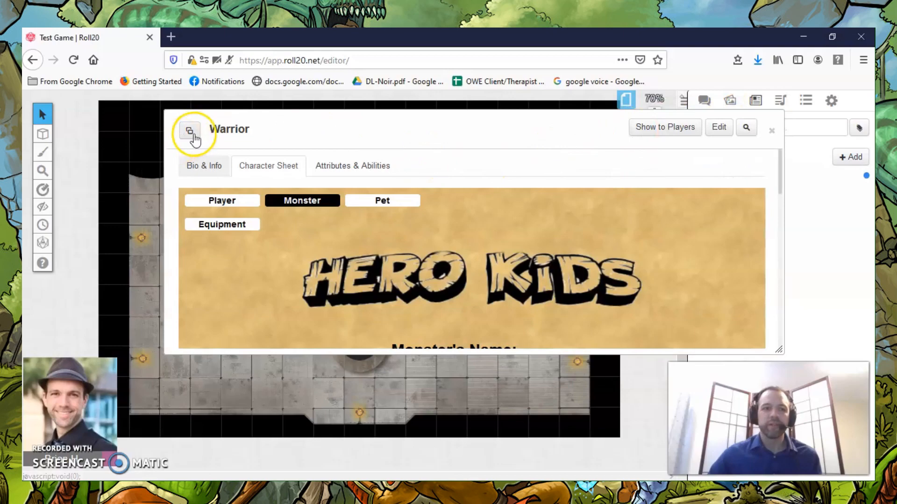
left_click(190, 133)
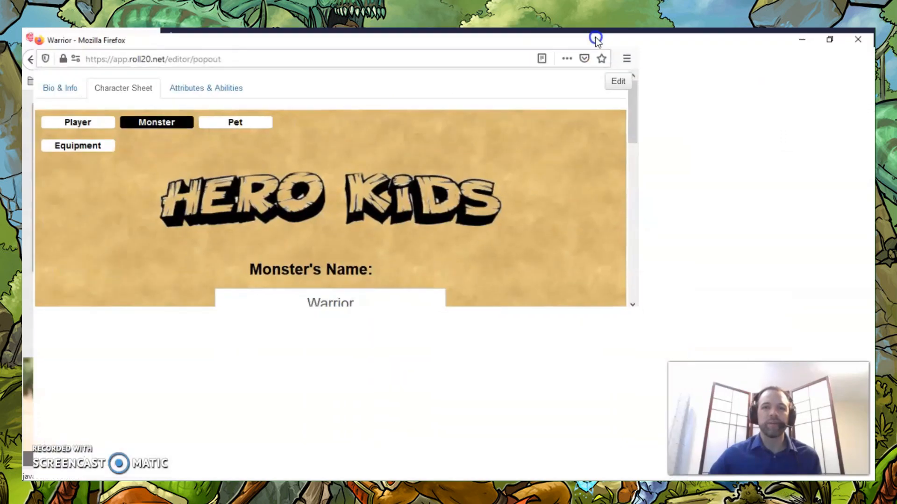
left_click(597, 36)
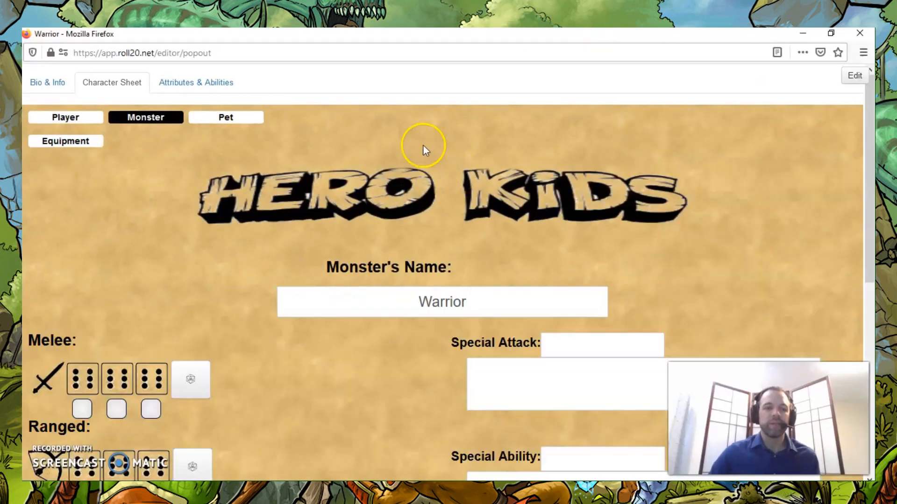
Bring up Hero_Kids_-_Fantasy_RPG.pdf in Adobe Reader to consult the Warrior card on page 32, and move it out of the way.
left_click(403, 490)
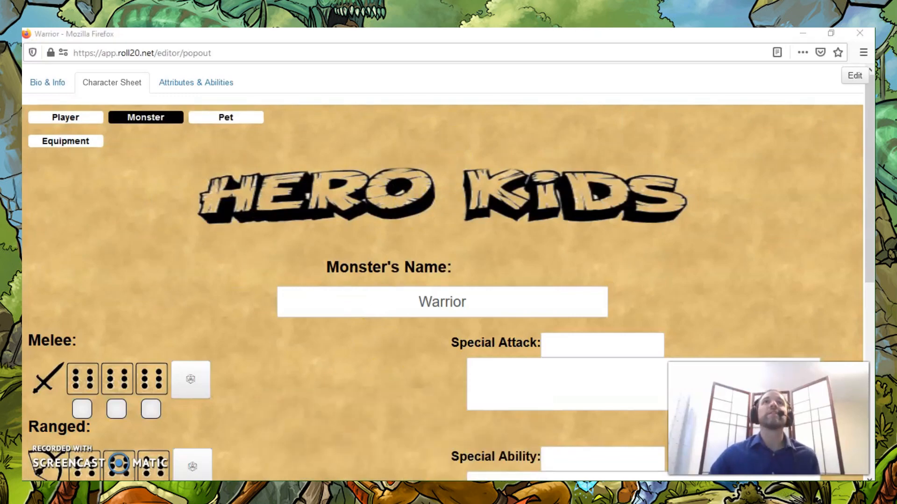
left_click_drag(504, 1, 439, 40)
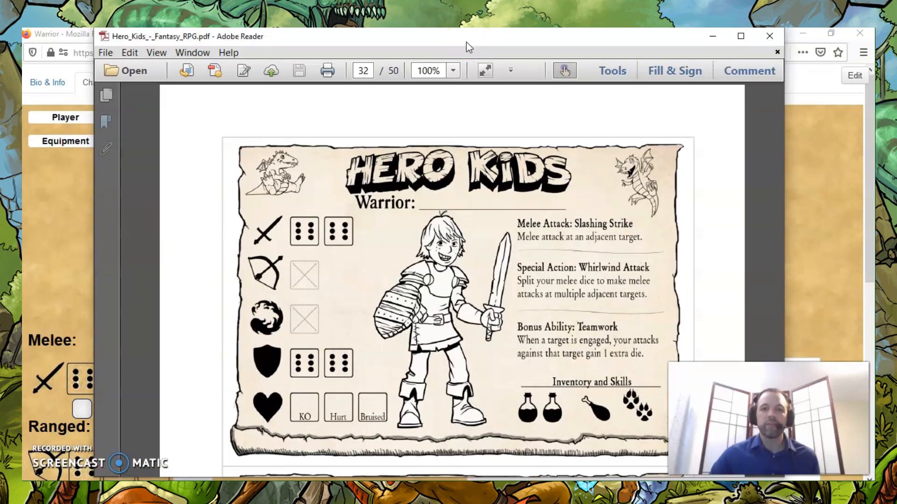
left_click_drag(467, 43, 456, 0)
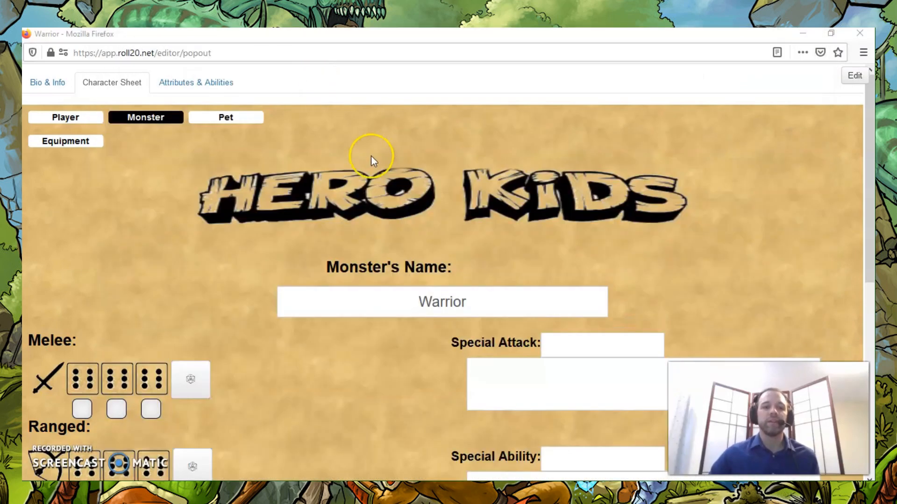
Tick the first two Melee dice and the first two Armor dice on the Warrior's sheet.
scroll(371, 179, "down", 1)
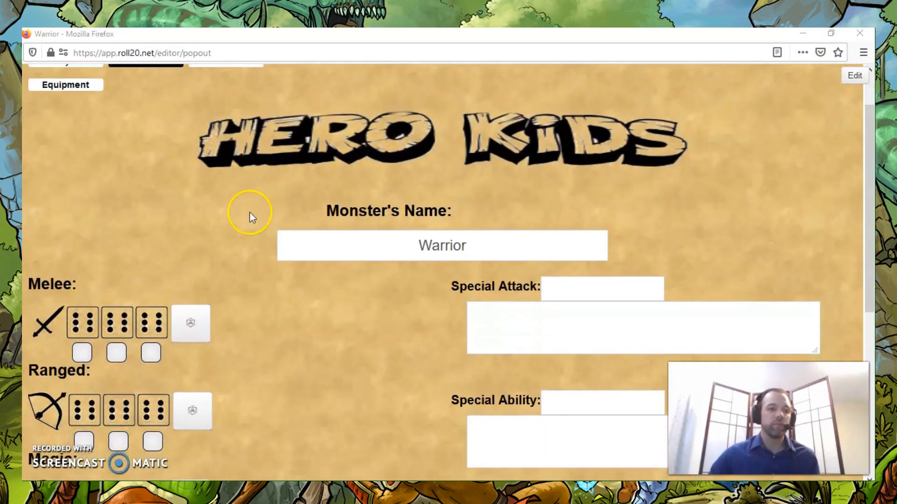
scroll(81, 345, "down", 2)
left_click(82, 296)
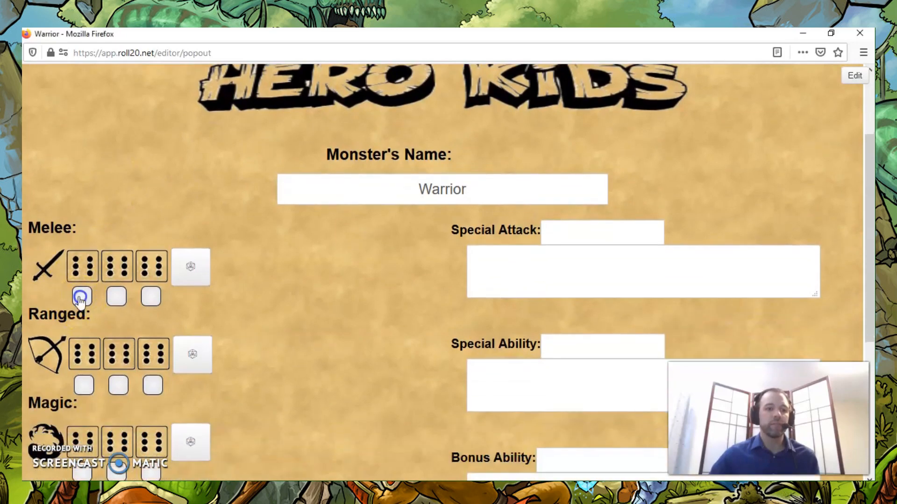
left_click(117, 297)
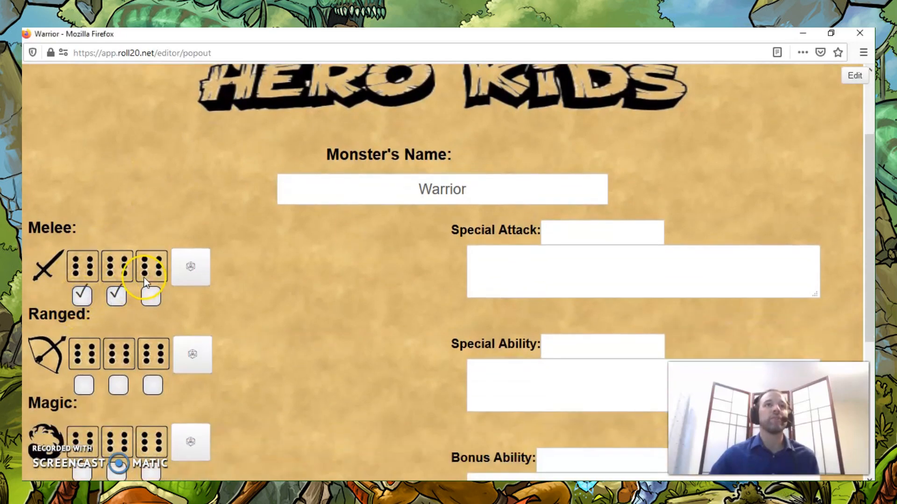
scroll(127, 284, "down", 3)
scroll(96, 425, "down", 2)
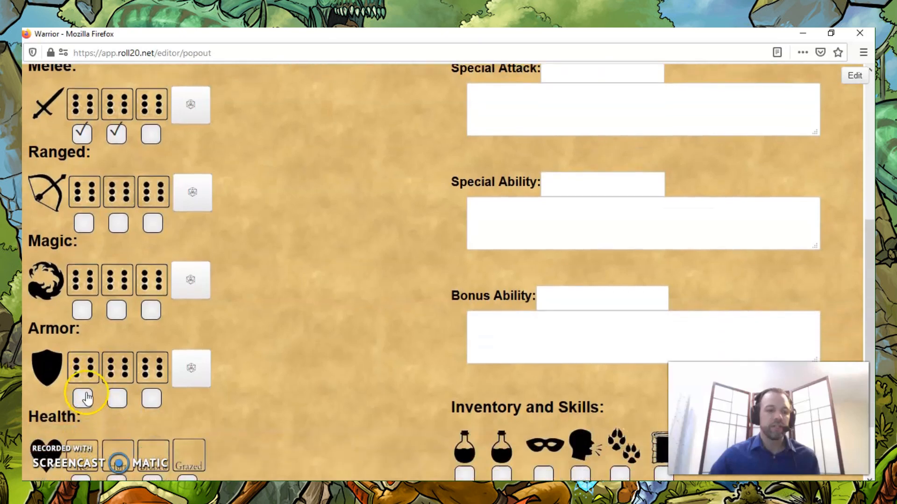
left_click(82, 390)
left_click(118, 391)
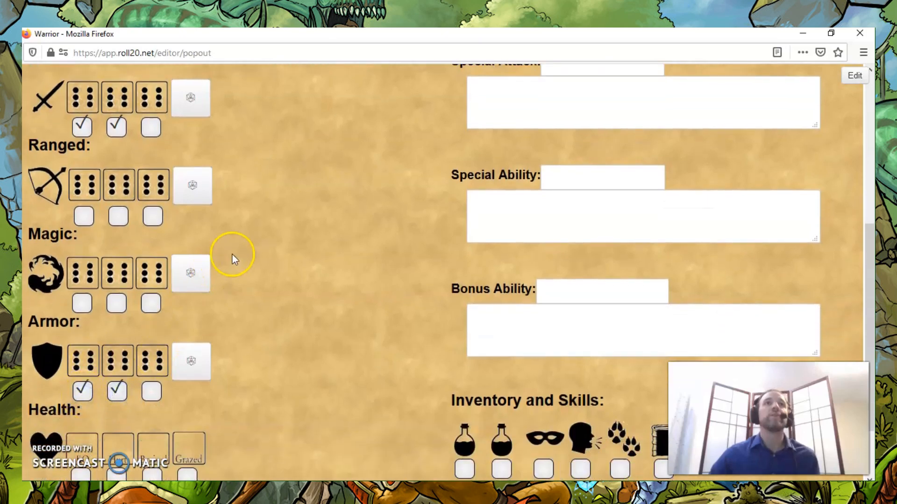
Tick the KO, Hurt and Bruised boxes under the Warrior's Health.
scroll(290, 243, "down", 2)
left_click(83, 397)
left_click(116, 396)
left_click(152, 395)
Name the Special Attack Slashing Strike and start its description with "Melee attack at".
scroll(387, 305, "up", 8)
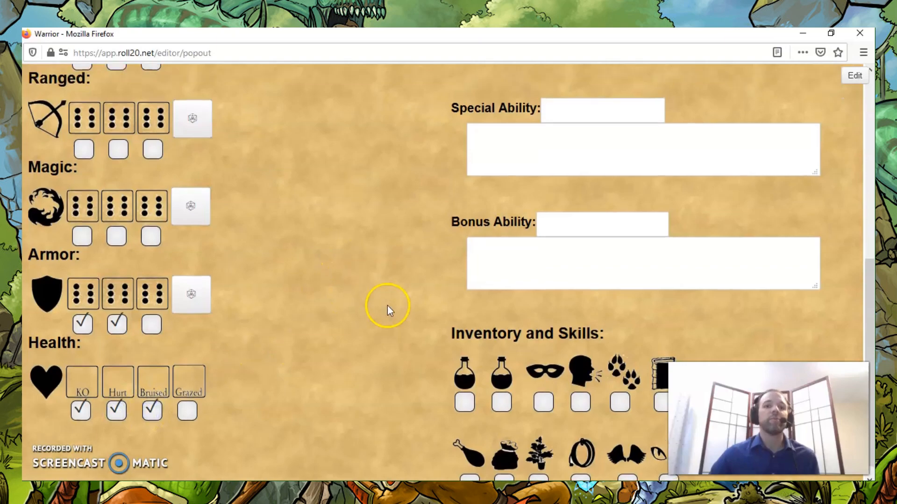
scroll(566, 175, "down", 3)
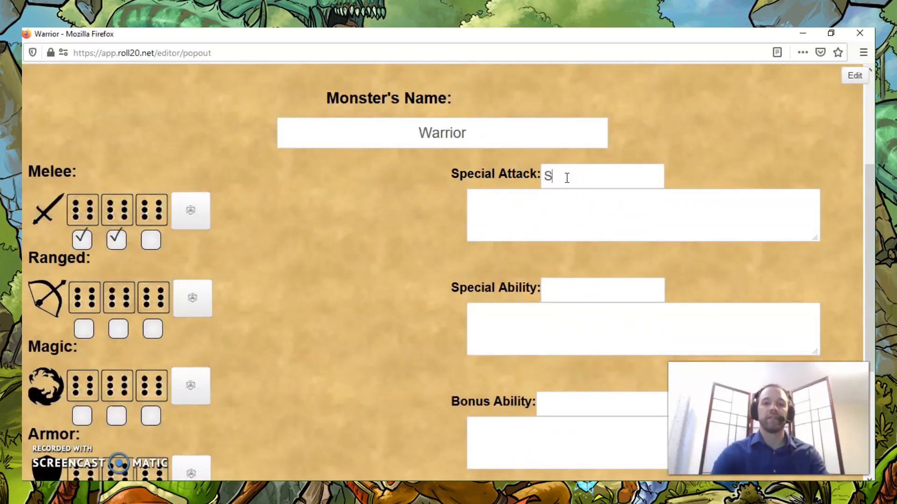
type("e")
key("Tab")
type("Melee atta")
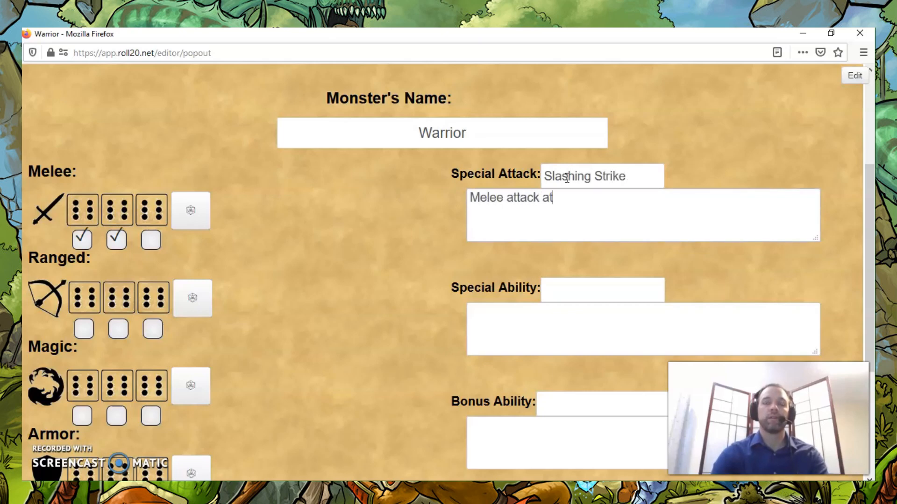
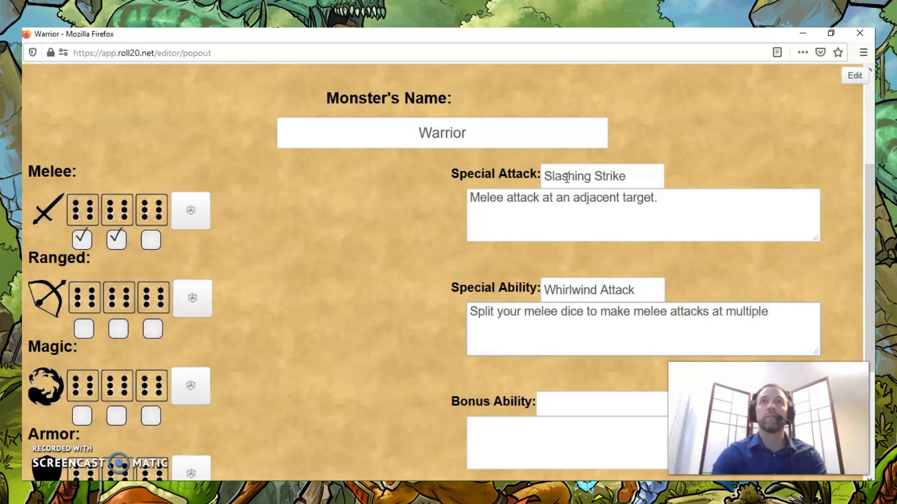
Finish Whirlwind Attack's description with "adjacent targets." and add Bonus Ability Teamwork: "When a target is engaged, your attacks against that target gain 1 extra die.".
type("nt targets.")
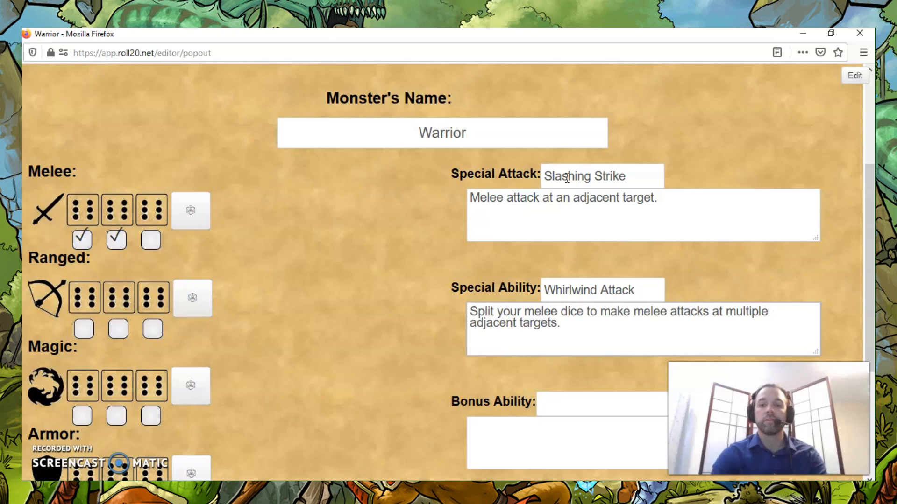
key("Tab")
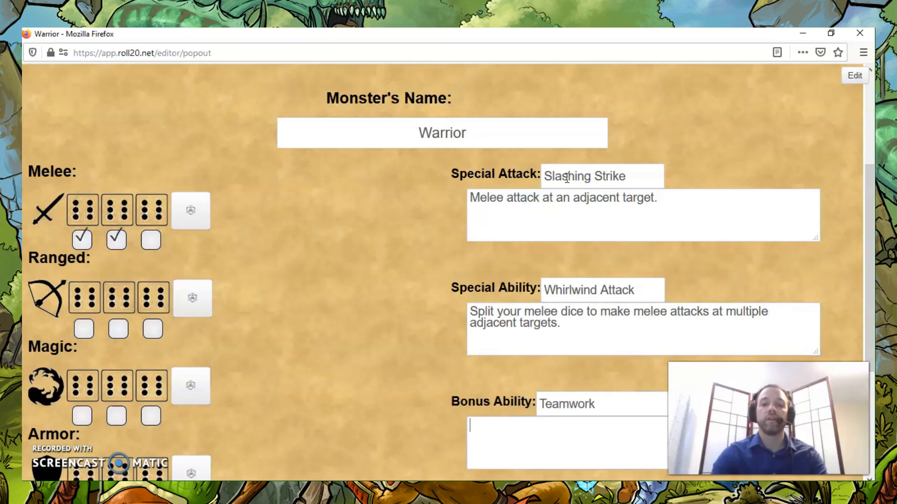
type("When a target is engaged, your attac")
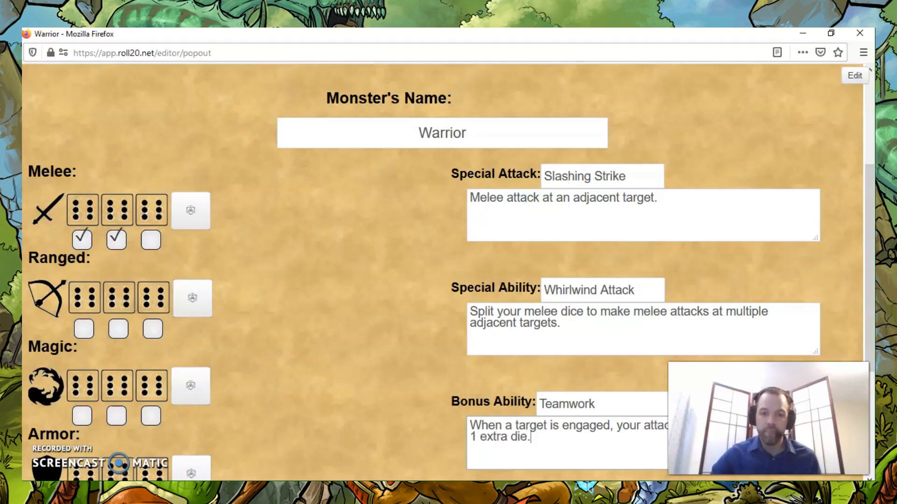
Tick both potions, the food and the paw-print tracking skill in the Warrior's Inventory and Skills, and close the character sheet.
scroll(436, 269, "down", 4)
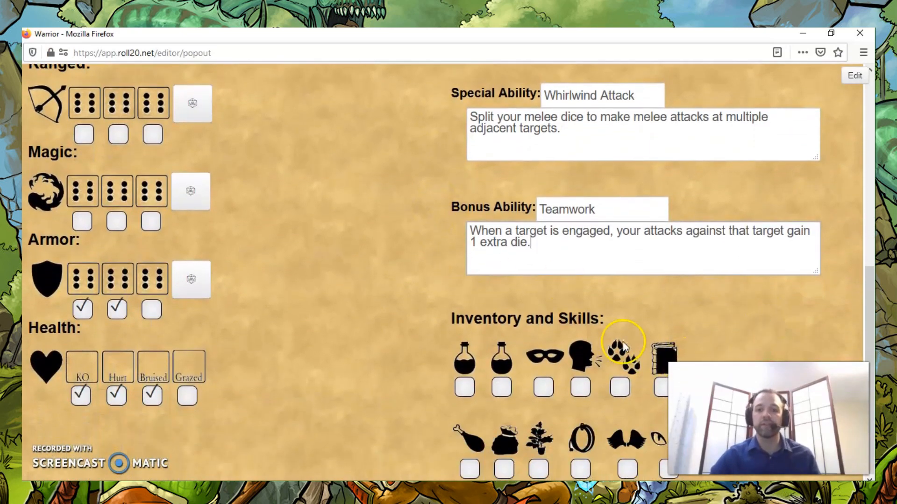
left_click(463, 387)
left_click(500, 387)
left_click(470, 472)
left_click(621, 389)
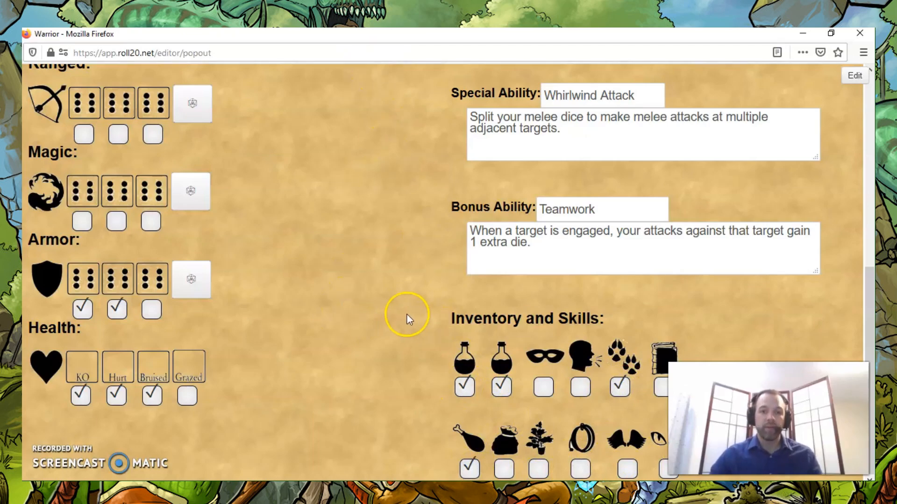
scroll(269, 296, "up", 7)
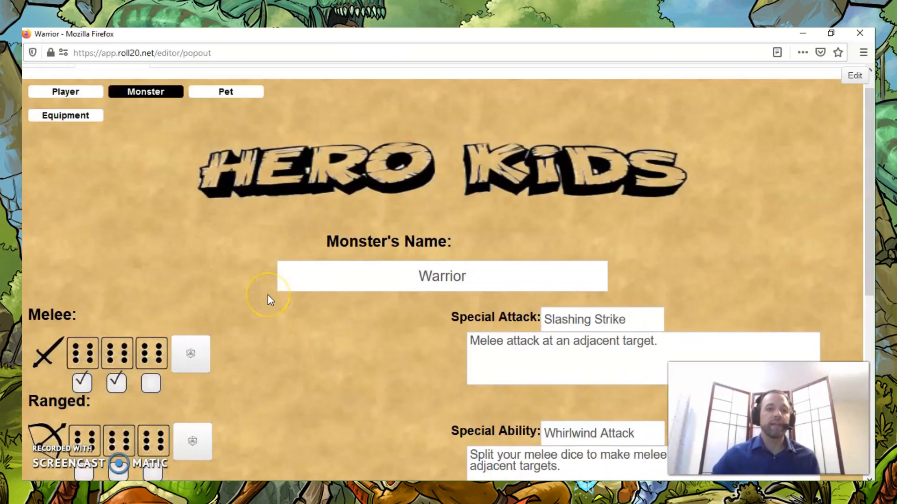
scroll(268, 295, "up", 1)
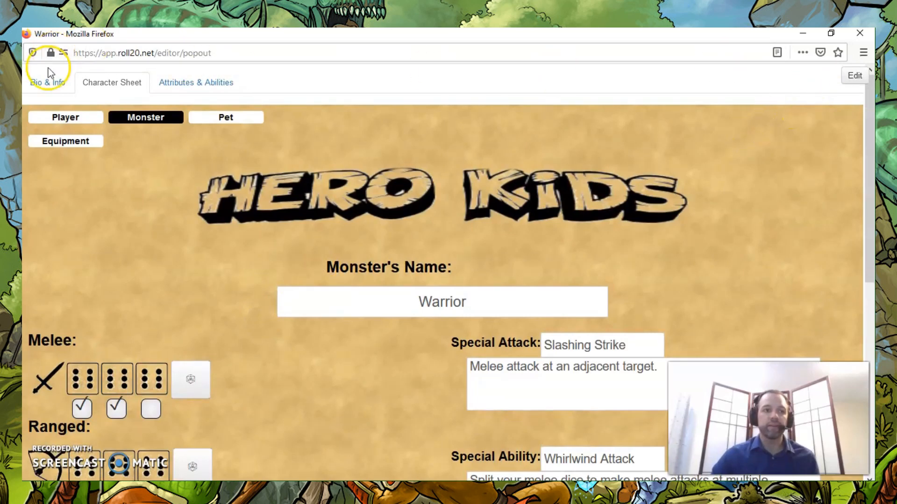
left_click(860, 35)
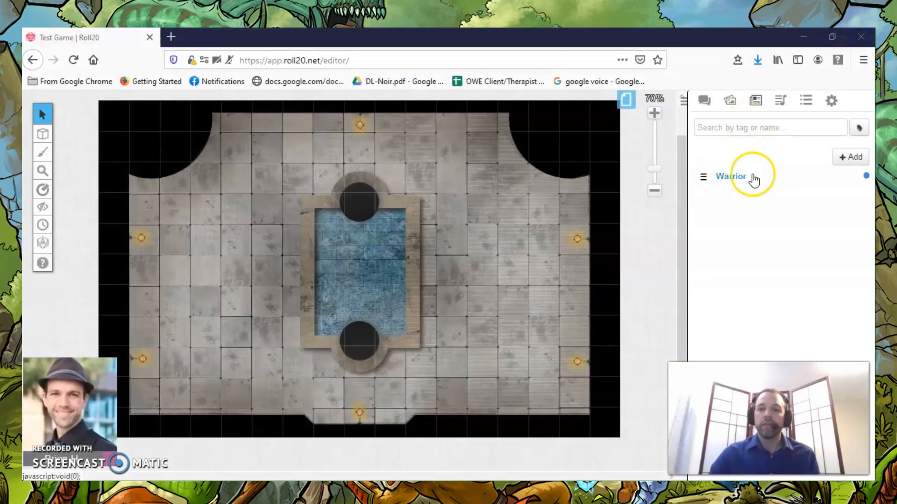
Place the female warrior.png token from My Library on the map floor to the right of the fountain.
left_click(730, 101)
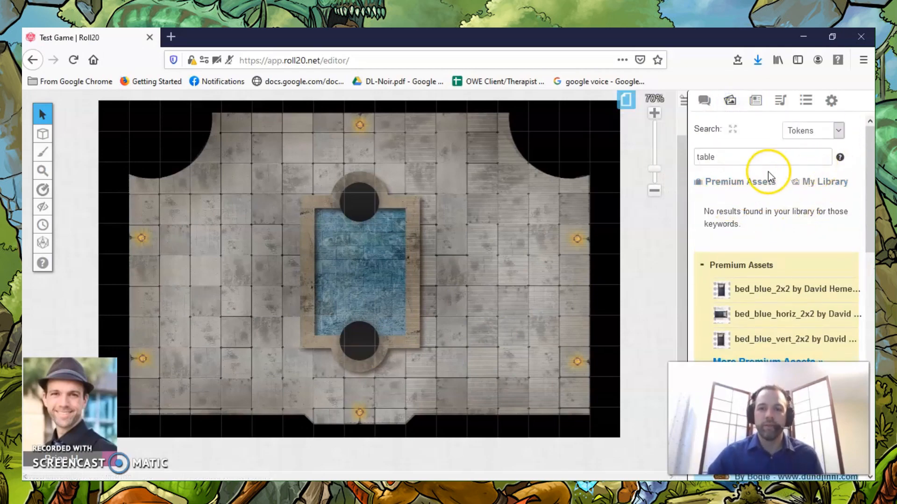
left_click(824, 184)
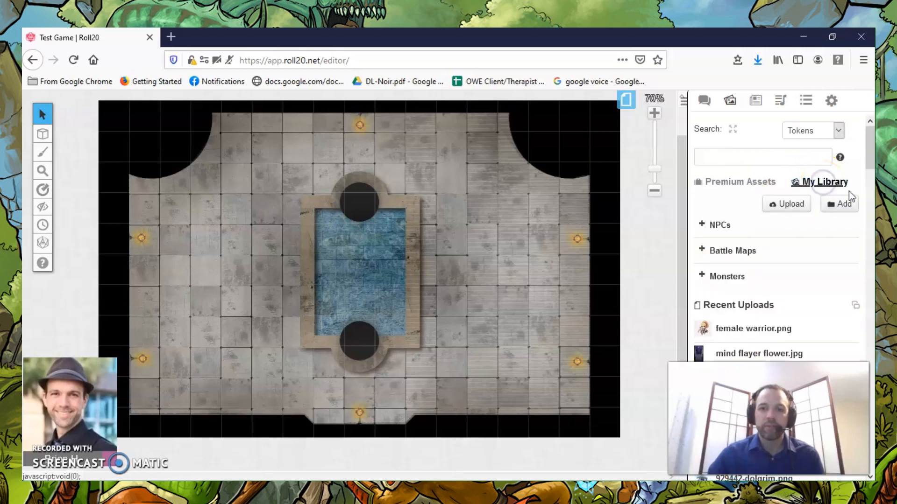
mouse_move(737, 332)
left_click_drag(735, 334, 522, 212)
Open the female warrior token's settings and make it represent the Warrior character.
left_click(522, 211)
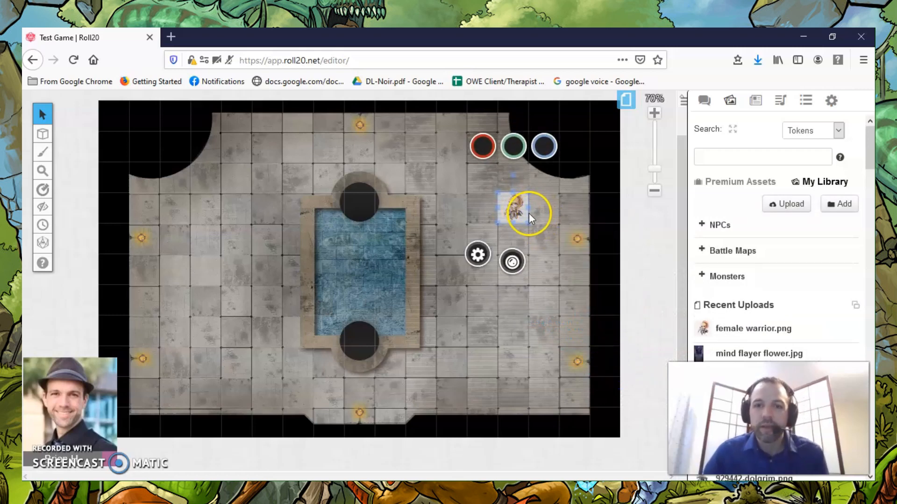
left_click(477, 254)
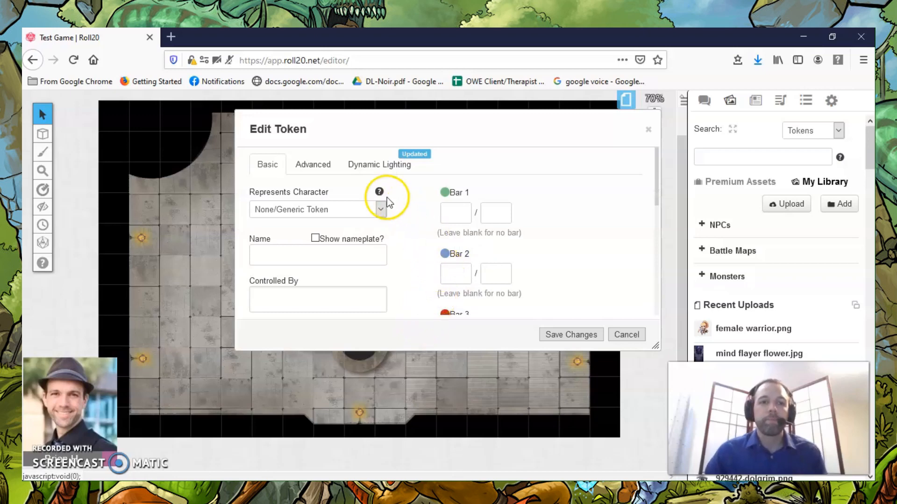
left_click(382, 212)
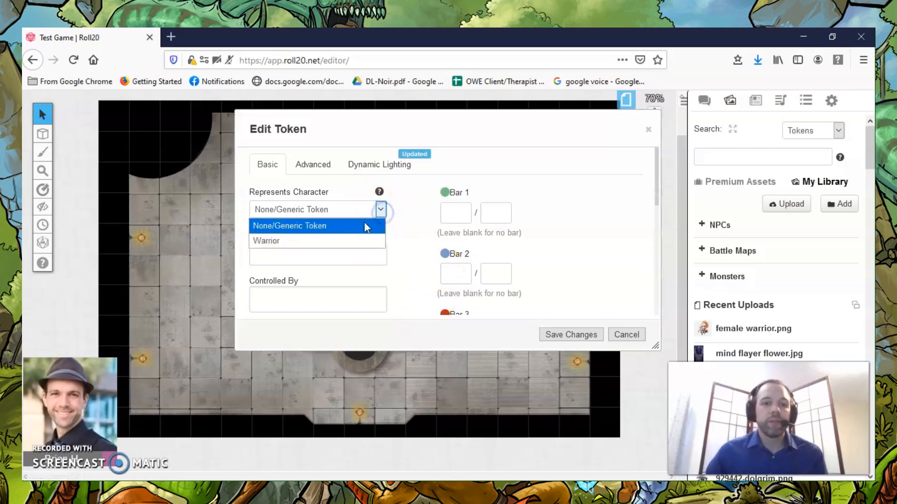
left_click(304, 240)
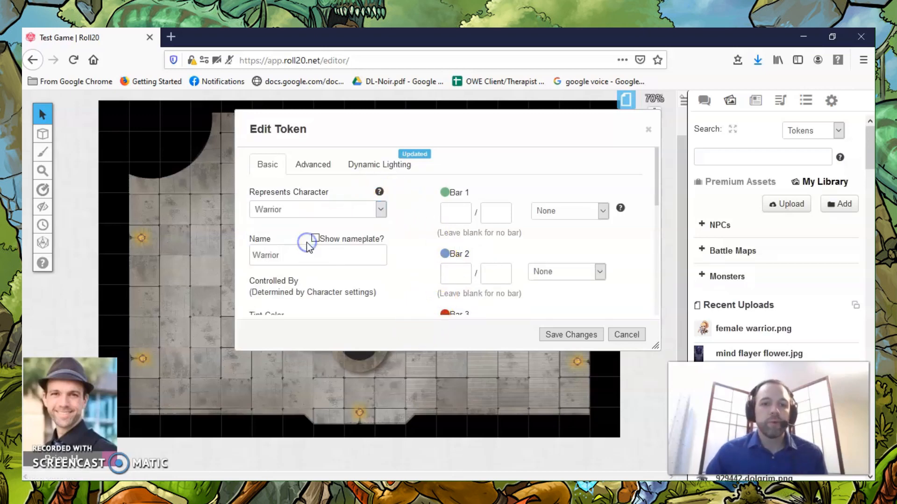
Look through the attributes available for Bar 1, and set the values of Bar 1 and Bar 2 to 2d6.
left_click(603, 212)
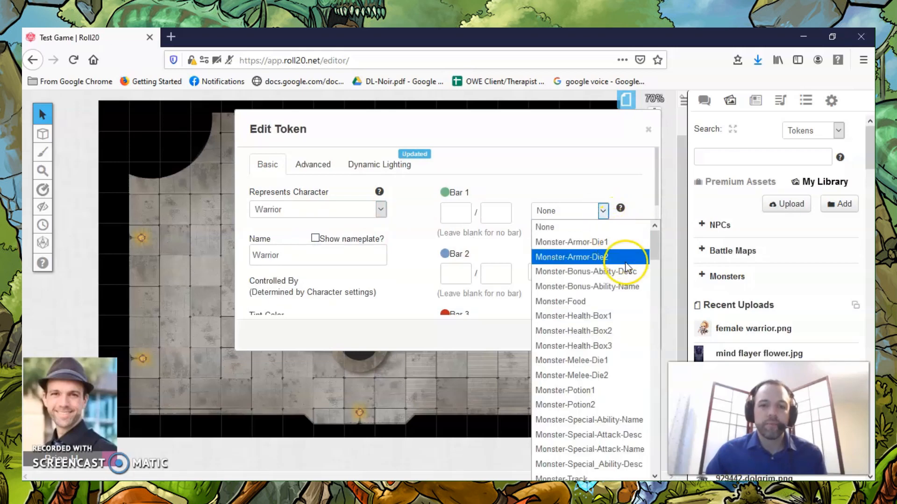
scroll(626, 266, "down", 10)
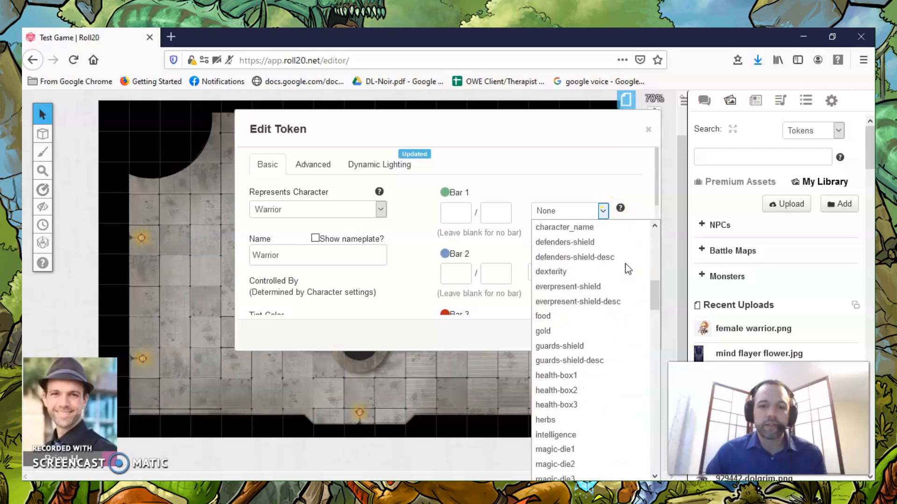
scroll(626, 264, "up", 10)
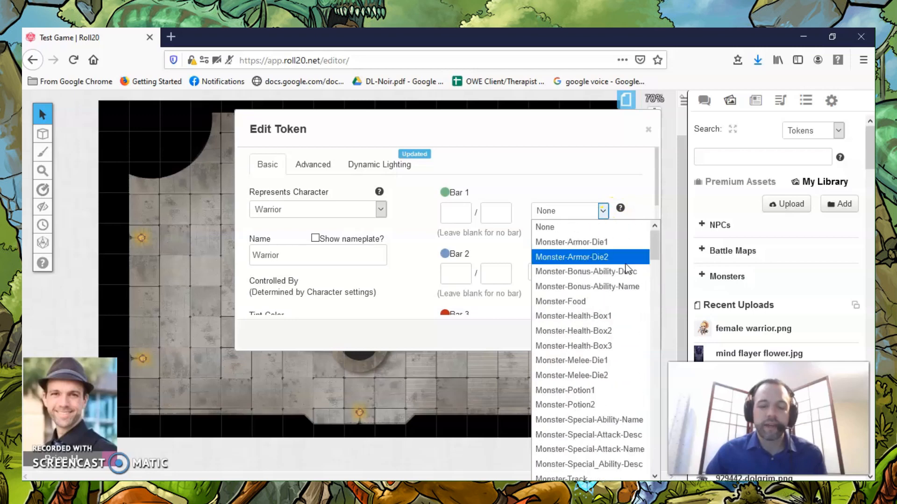
left_click(457, 213)
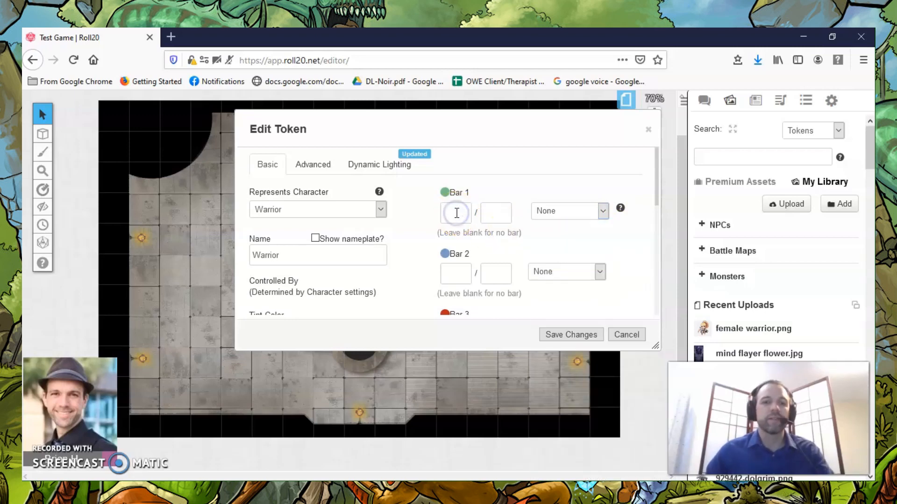
type("2d6")
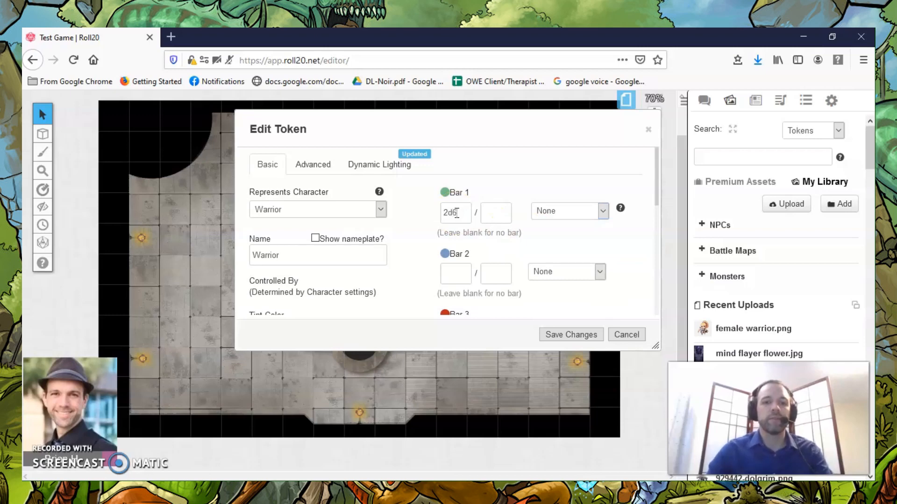
left_click(456, 274)
type("2d6")
Set the Warrior token's Bar 3 to a current value of 3 and a maximum of 3.
scroll(511, 239, "down", 2)
left_click(460, 226)
type("3")
left_click(498, 225)
type("3")
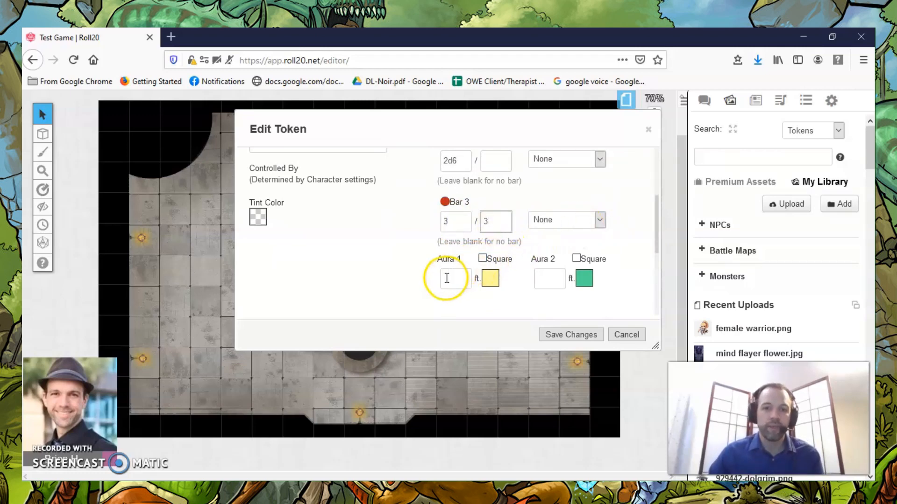
Turn on Vision for the Warrior token in its Dynamic Lighting settings.
scroll(380, 270, "up", 3)
scroll(380, 270, "down", 5)
scroll(379, 270, "up", 1)
scroll(380, 274, "up", 1)
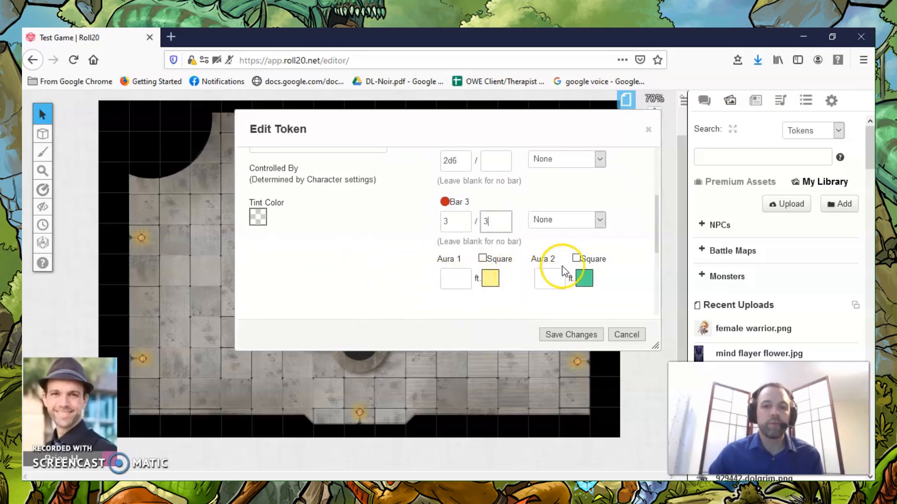
scroll(380, 283, "up", 2)
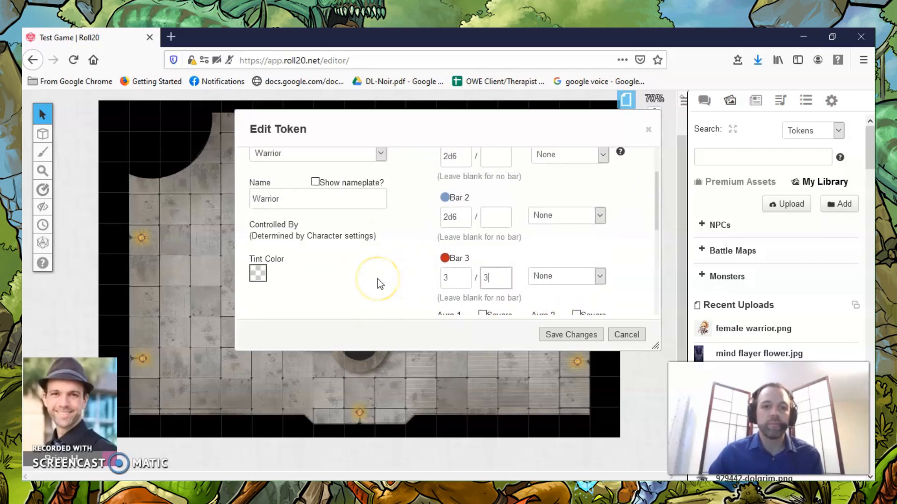
scroll(378, 283, "up", 1)
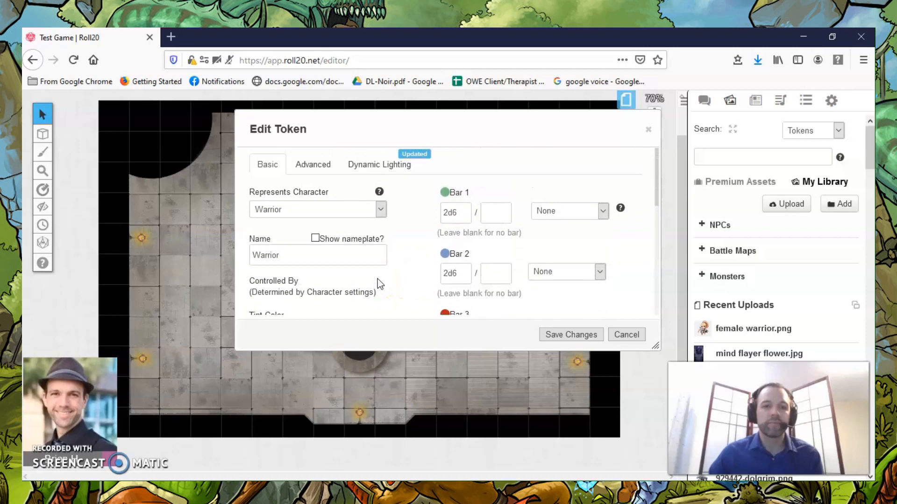
left_click(369, 172)
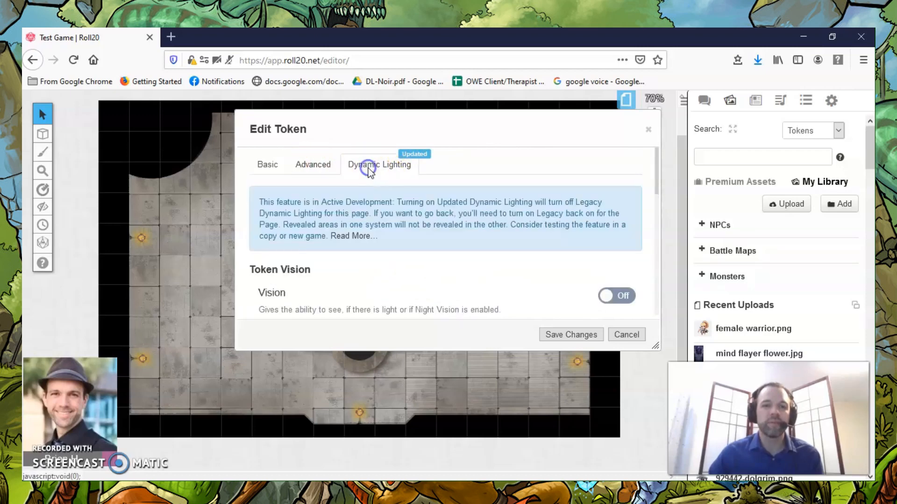
scroll(536, 239, "down", 2)
scroll(536, 235, "down", 1)
scroll(536, 234, "up", 2)
left_click(622, 240)
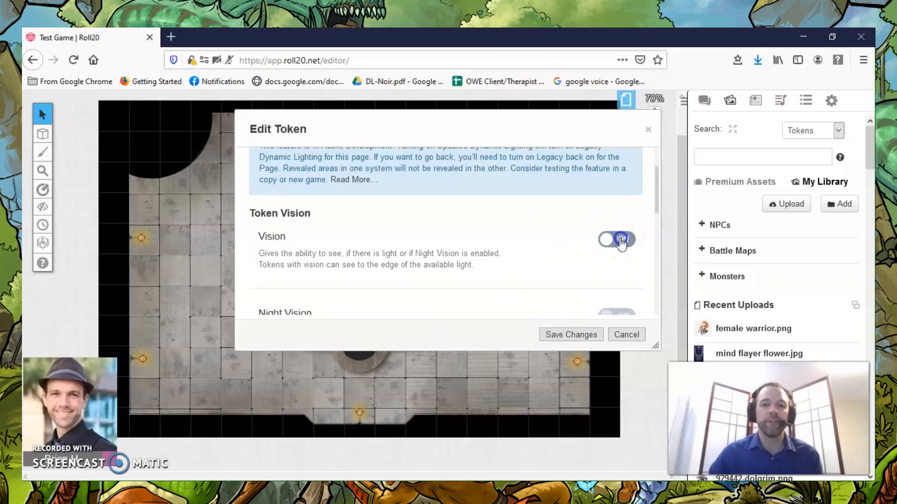
Turn on Limit Field of Vision to view its Total and Center options, and turn it off again.
scroll(500, 229, "down", 1)
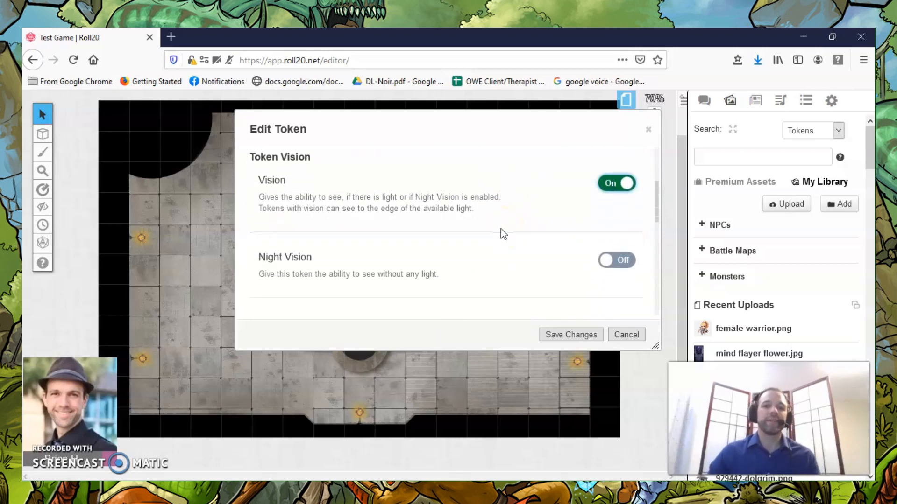
scroll(500, 229, "down", 1)
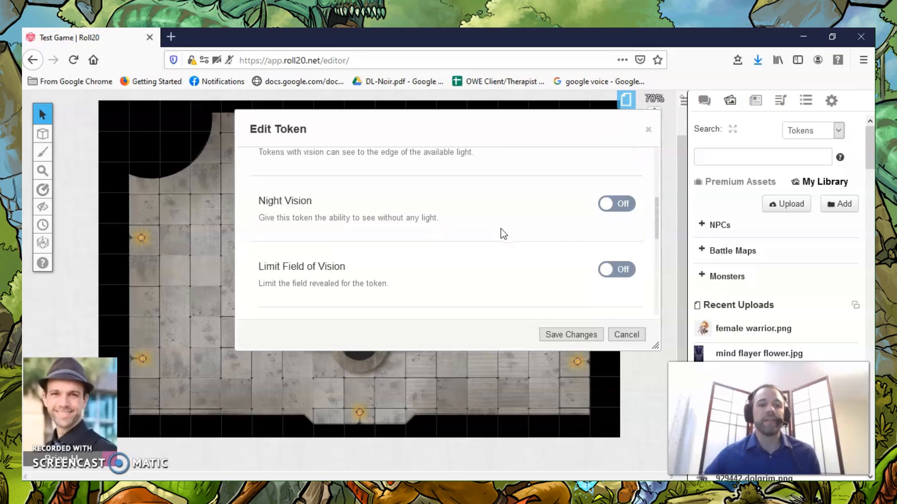
left_click(624, 205)
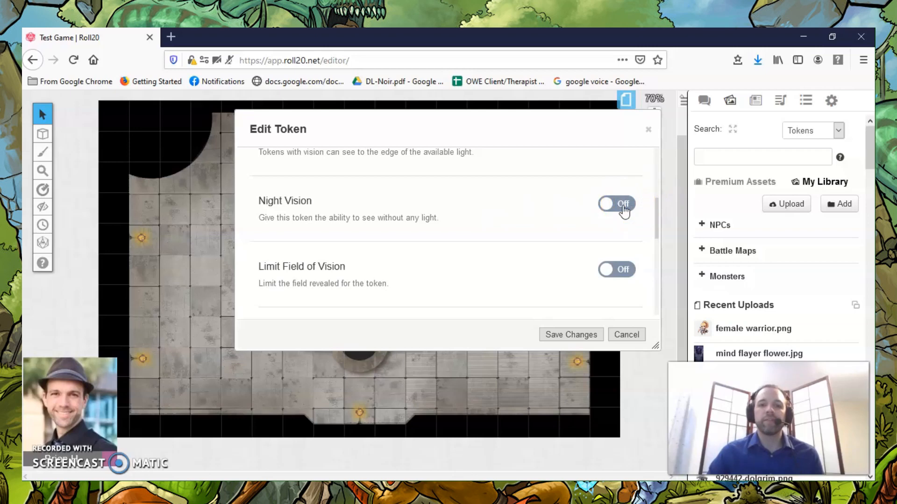
scroll(624, 210, "down", 1)
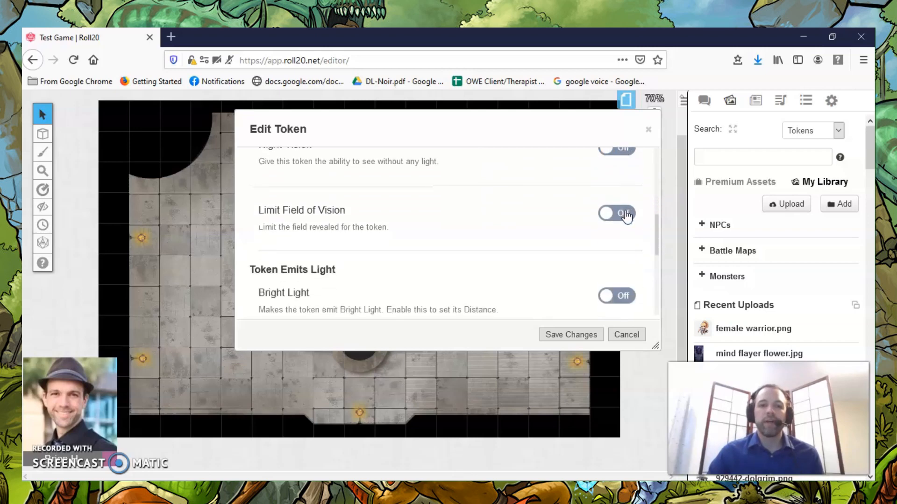
left_click(625, 214)
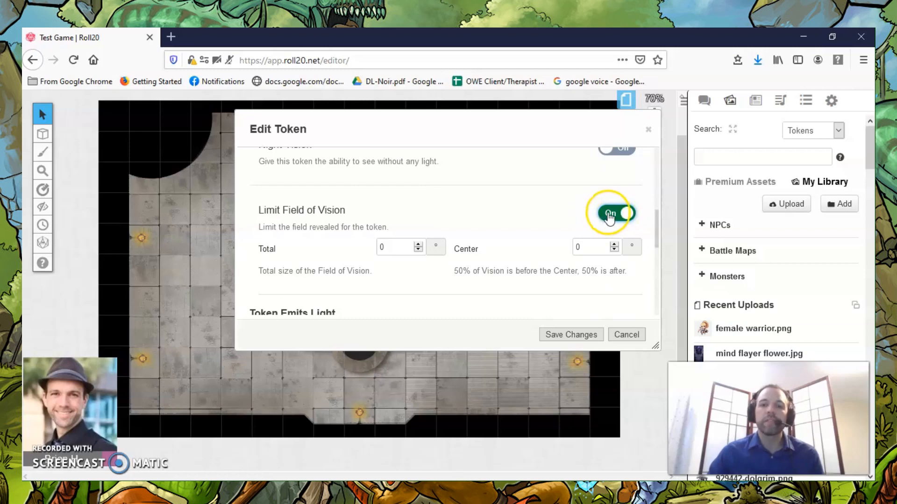
left_click(617, 215)
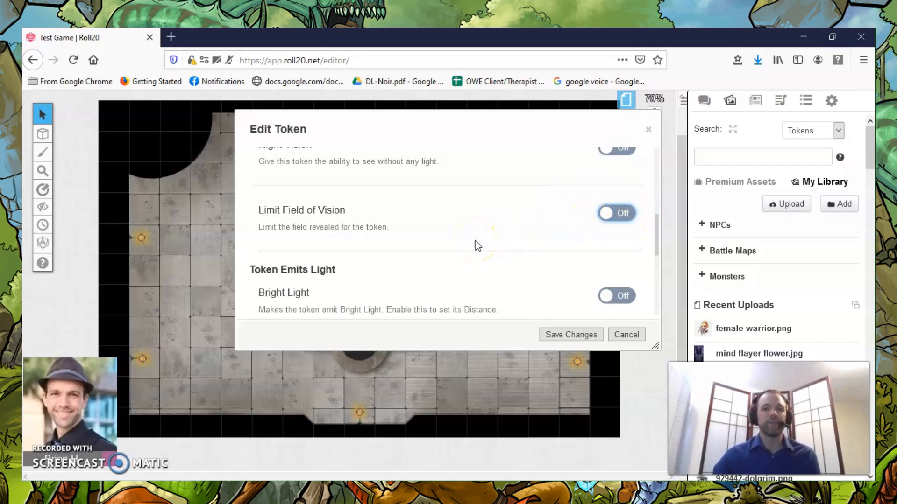
Review the Warrior token's Bright Light, Low Light and Total Light settings, and save the token's changes.
scroll(475, 241, "down", 2)
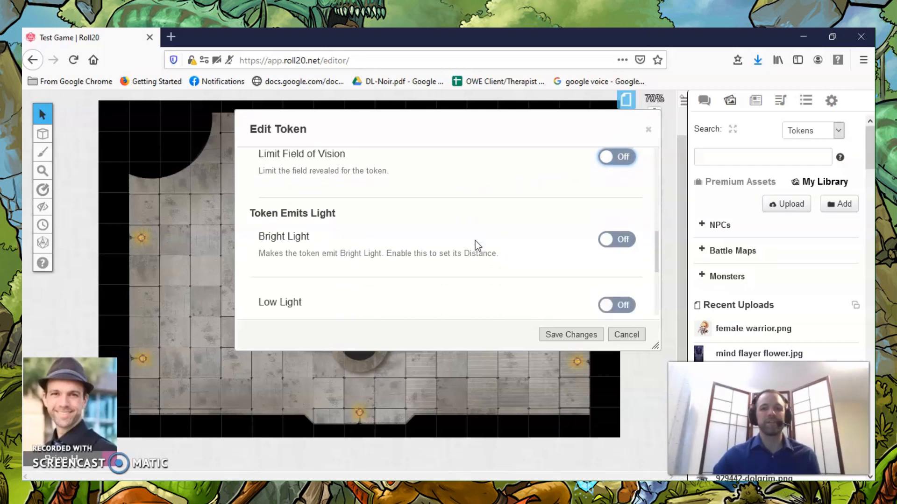
scroll(479, 248, "down", 2)
scroll(480, 248, "up", 2)
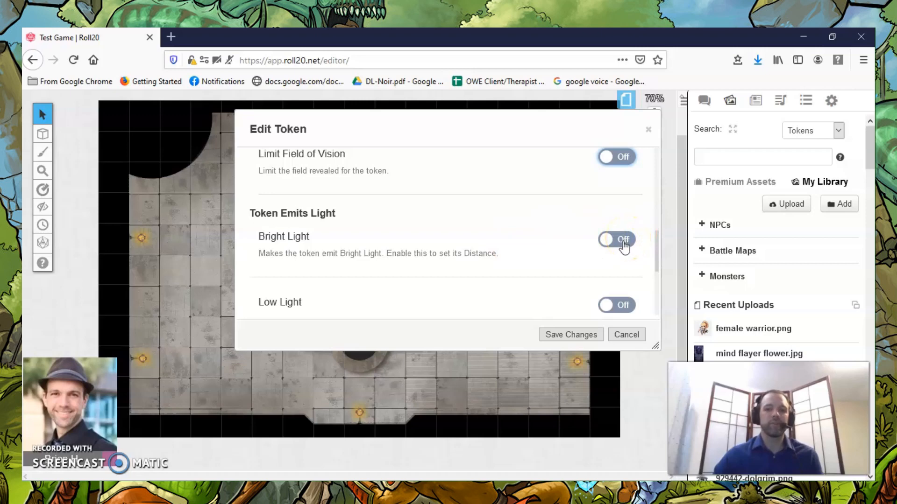
scroll(544, 252, "down", 3)
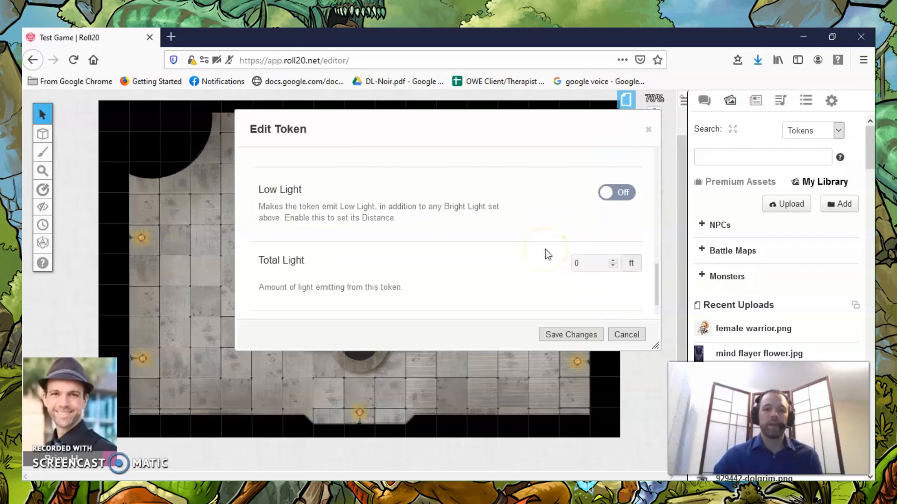
scroll(545, 249, "up", 2)
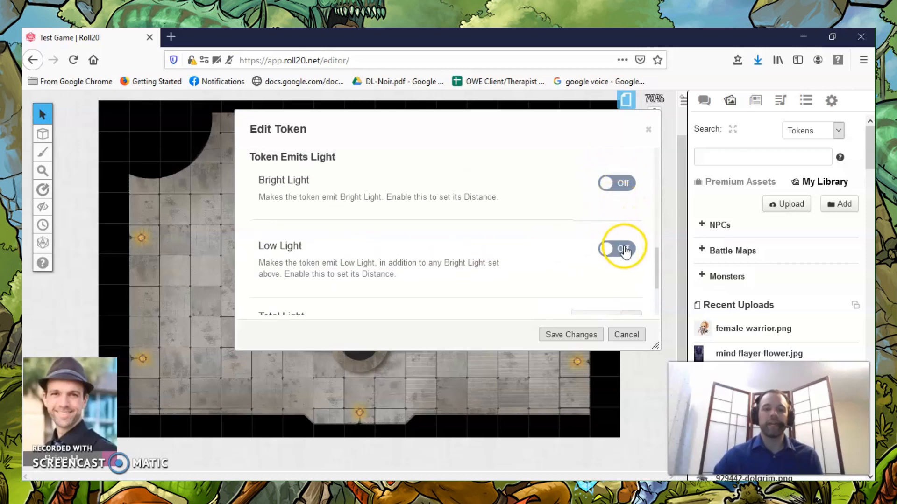
scroll(475, 256, "down", 2)
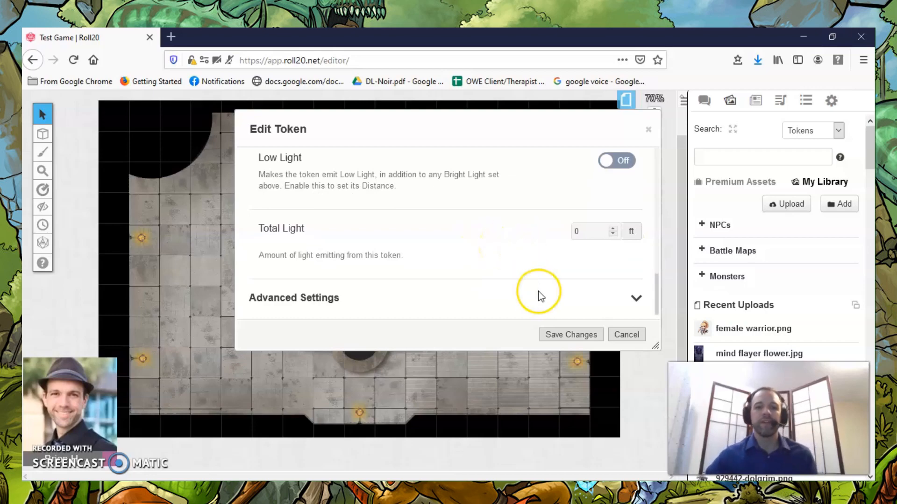
left_click(564, 337)
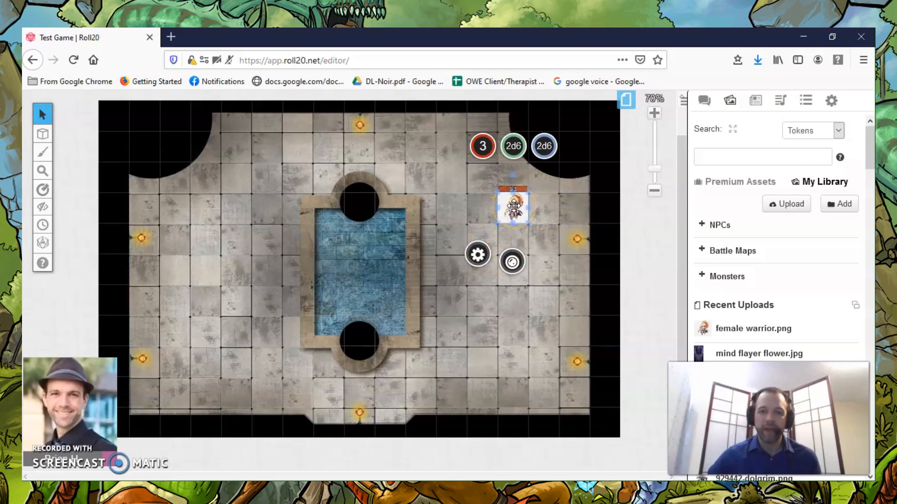
Assign the selected map token as the Warrior character's default token and save the character.
left_click(754, 100)
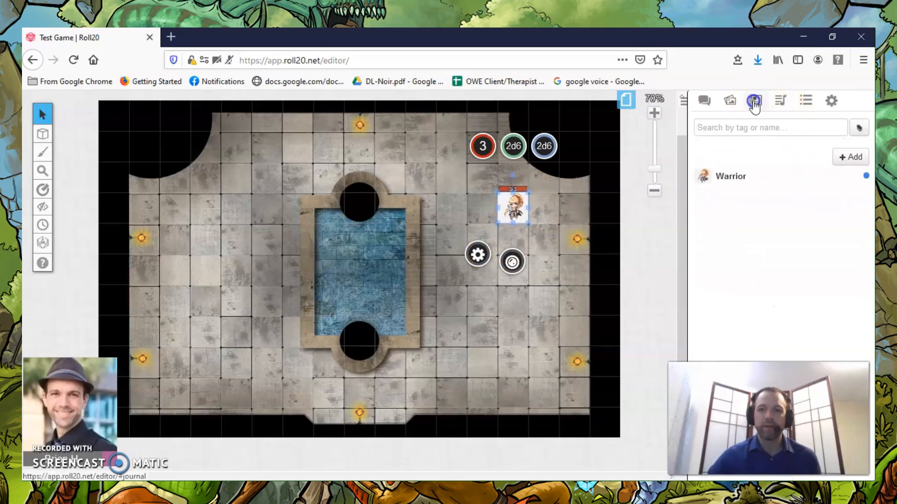
left_click(723, 180)
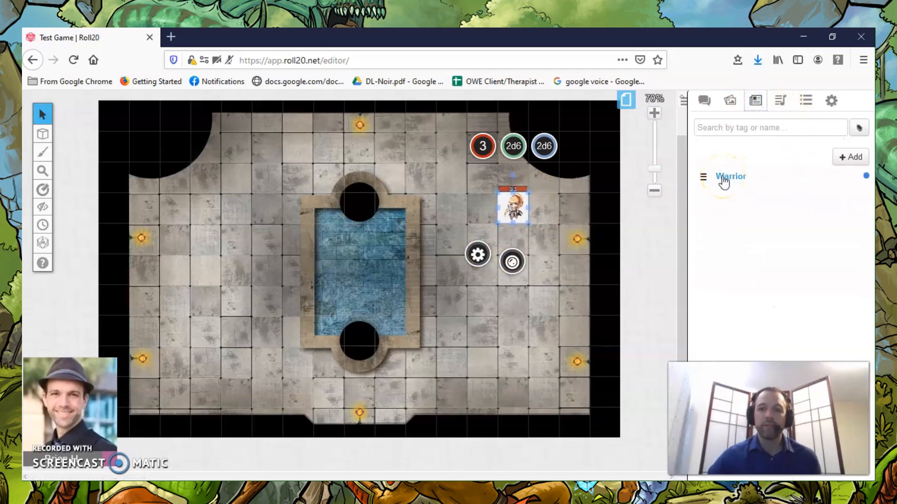
left_click(719, 128)
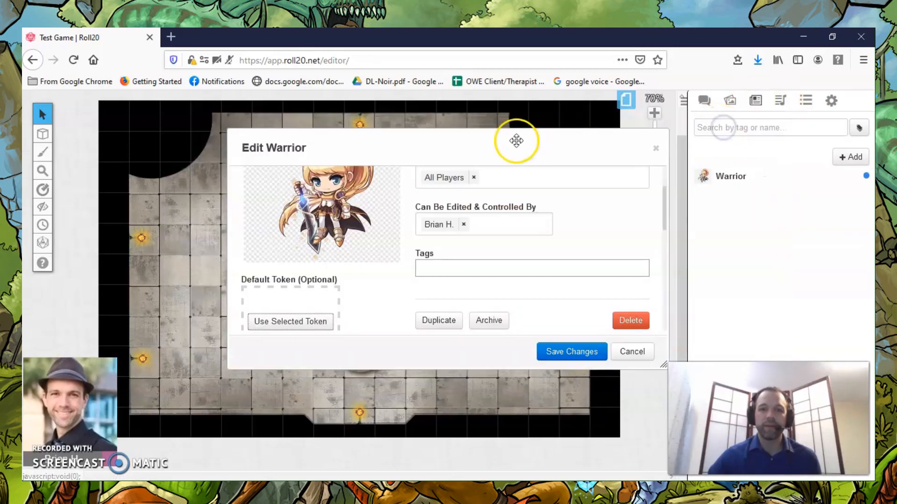
scroll(340, 253, "down", 2)
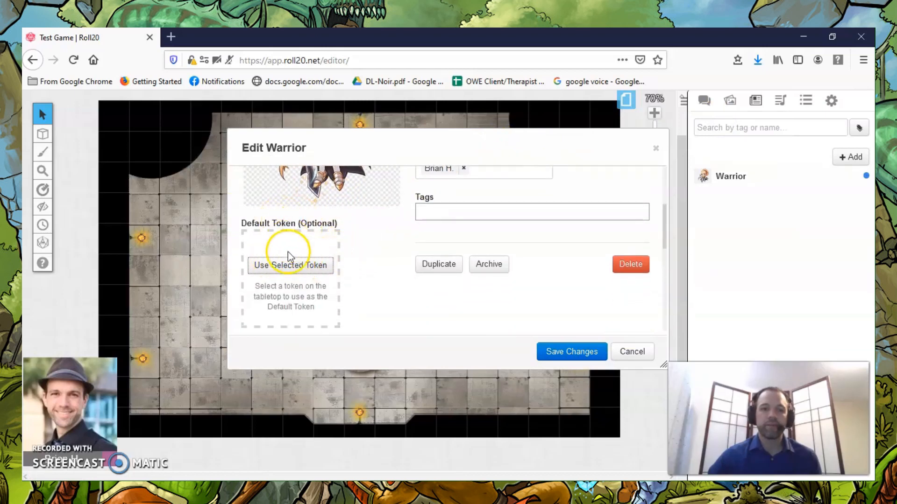
left_click(294, 266)
scroll(495, 309, "up", 2)
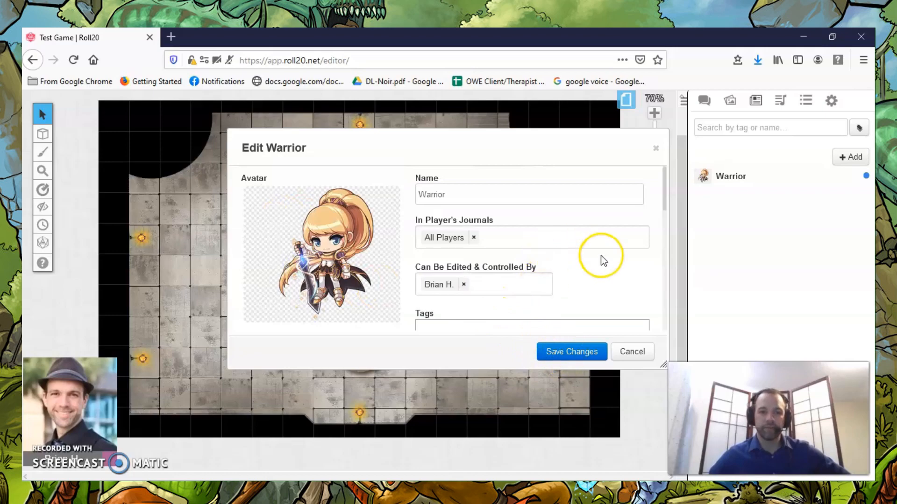
scroll(600, 257, "down", 6)
left_click(580, 356)
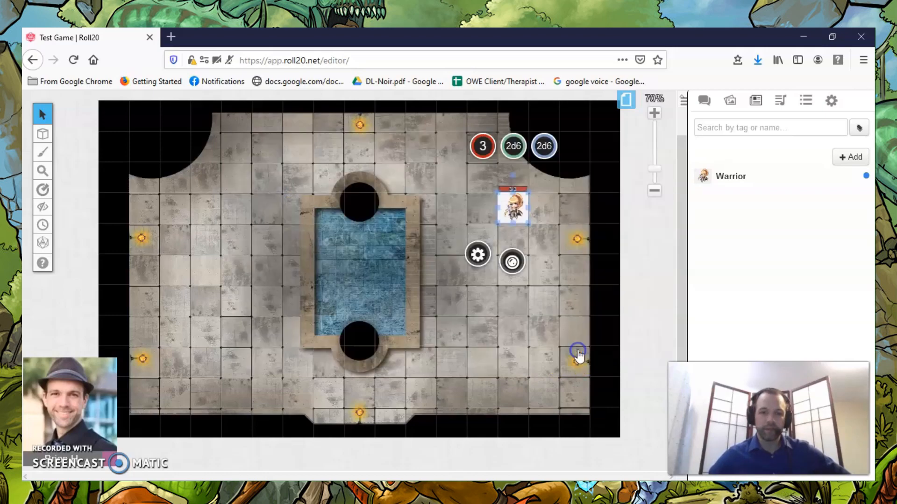
Delete the Warrior token from the map and place a fresh one from the journal on the same square.
left_click(773, 131)
left_click(512, 204)
key("Delete")
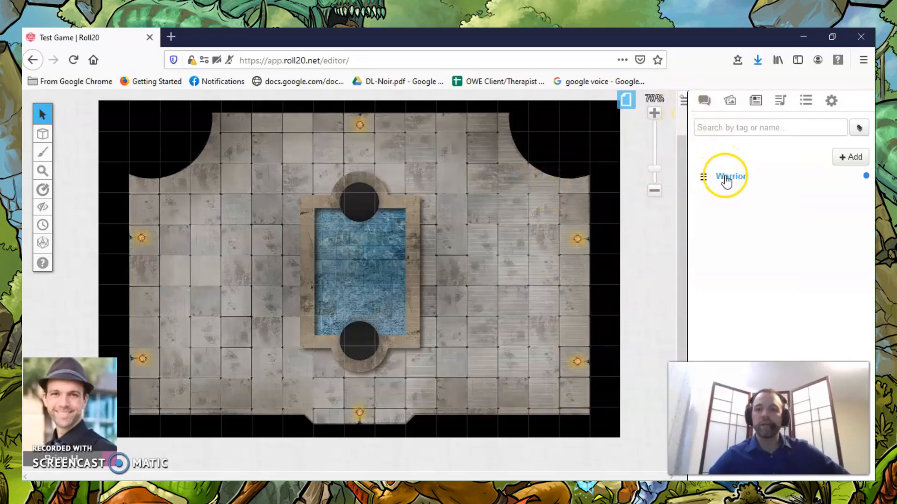
left_click_drag(727, 182, 512, 202)
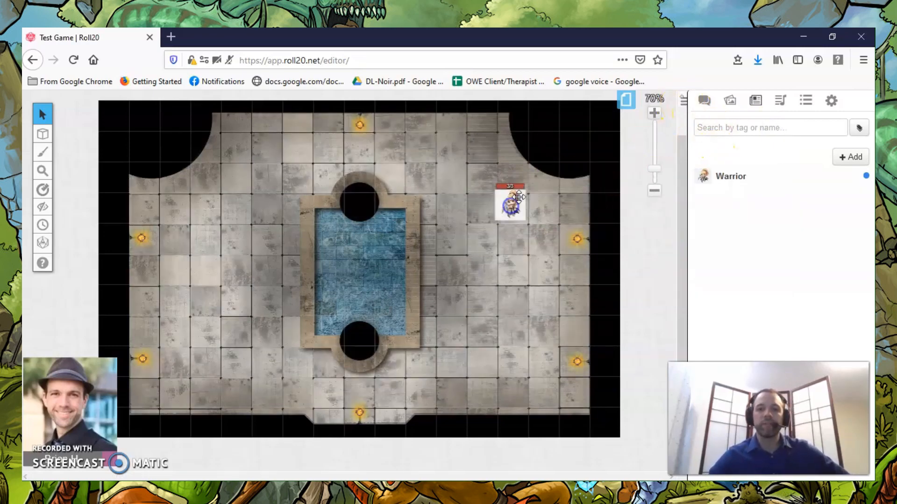
Look through the colour and icon status markers available for the Warrior token, and deselect it.
left_click(513, 198)
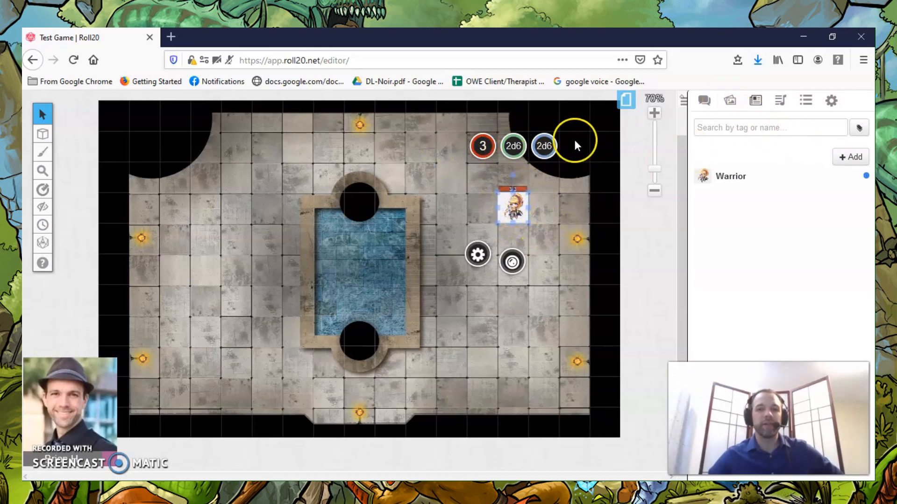
left_click(512, 263)
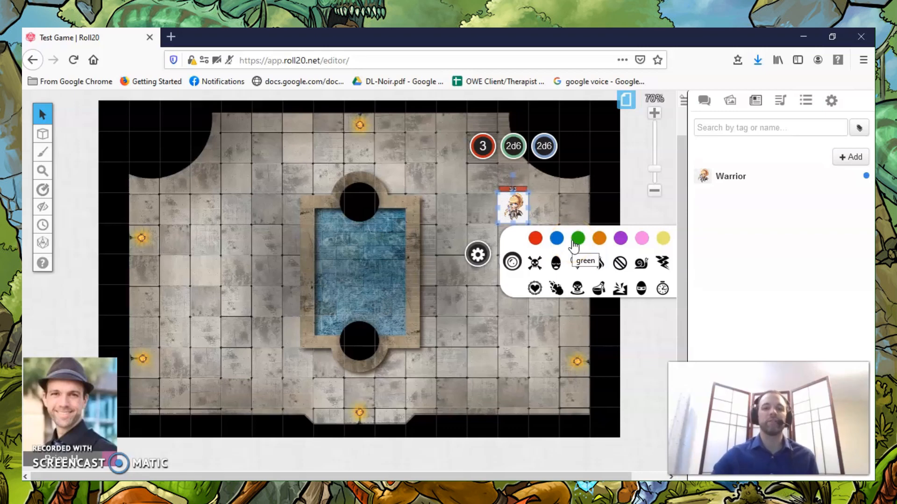
scroll(587, 267, "down", 2)
scroll(587, 267, "up", 2)
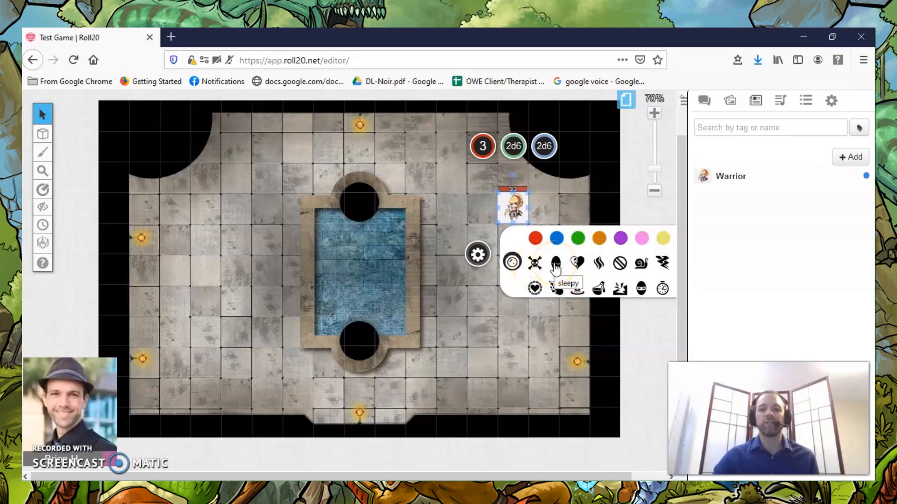
scroll(555, 267, "down", 3)
scroll(555, 267, "up", 3)
scroll(555, 268, "down", 2)
scroll(554, 268, "down", 2)
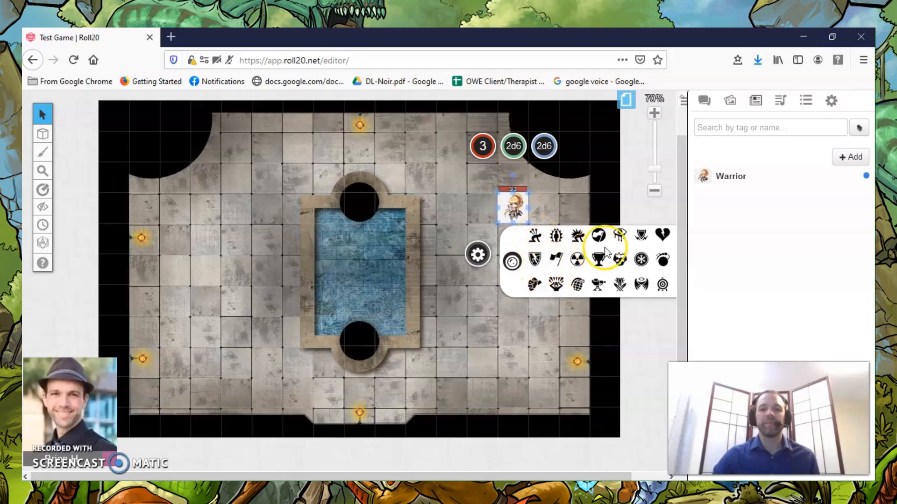
left_click(500, 330)
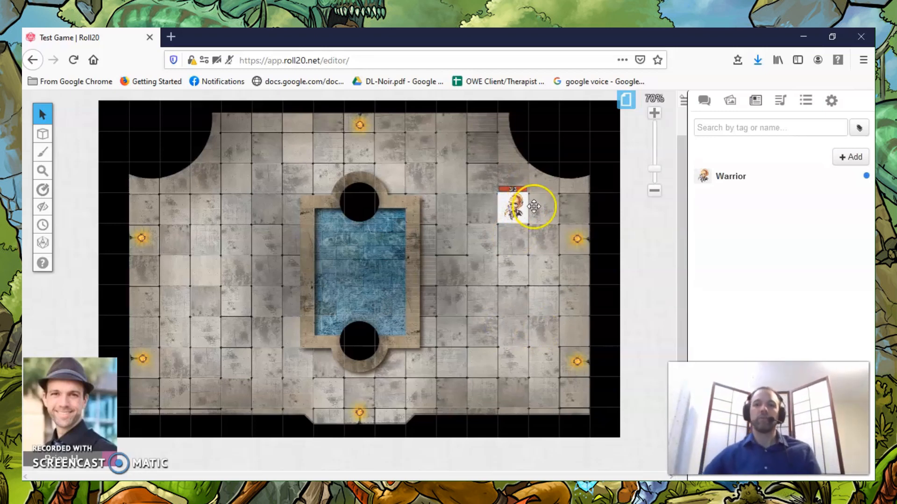
Create a journal folder named Characters and move the Warrior into it.
left_click(841, 157)
left_click(825, 207)
type("Characters")
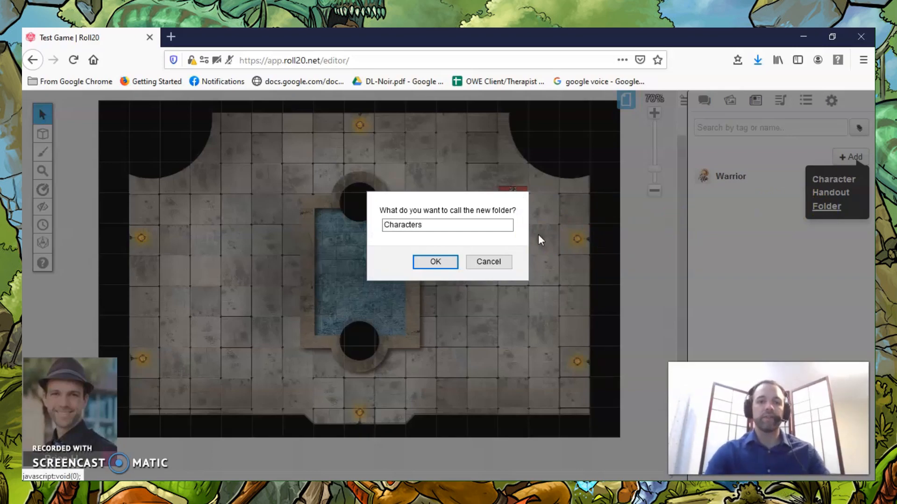
key("Return")
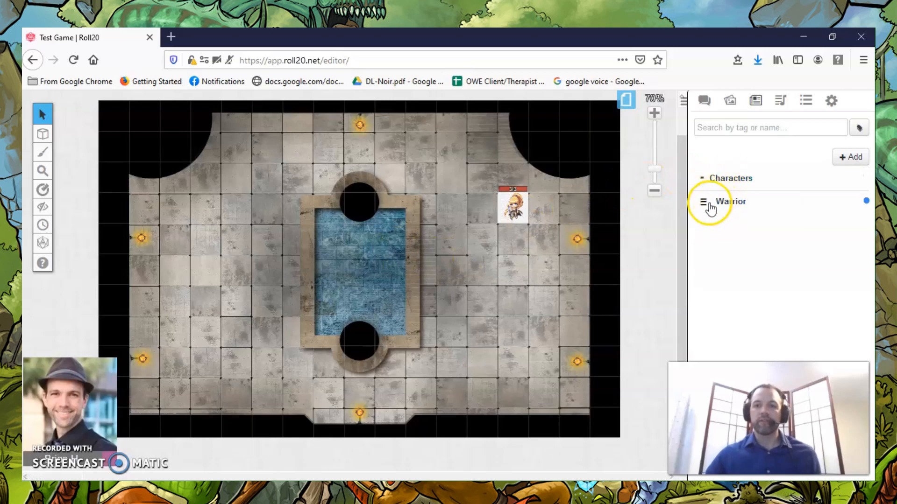
left_click_drag(710, 207, 714, 228)
left_click(700, 179)
left_click(700, 179)
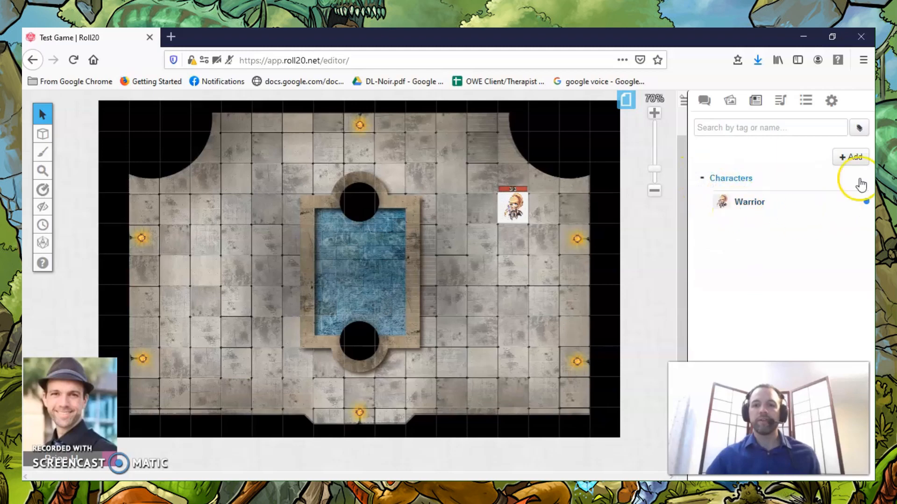
Create a journal folder named Creatures and order the folders so that Characters comes first.
mouse_move(850, 158)
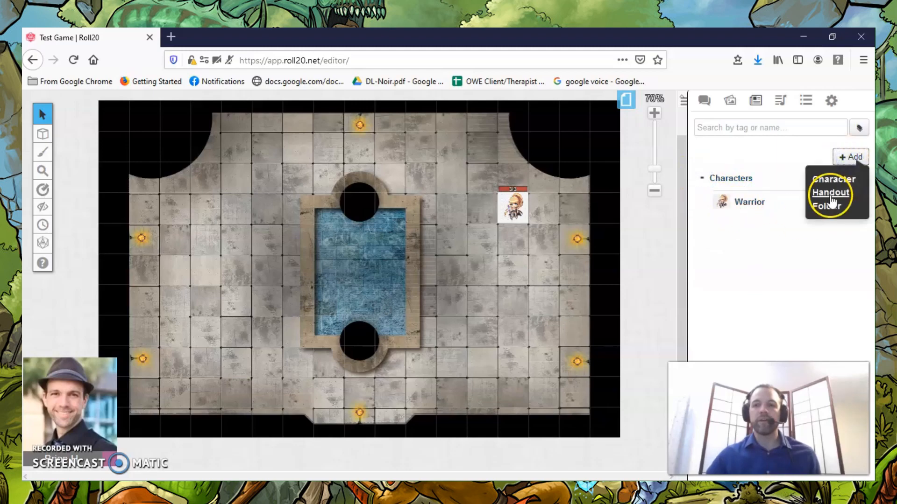
left_click(826, 206)
type("Creatures")
key("Return")
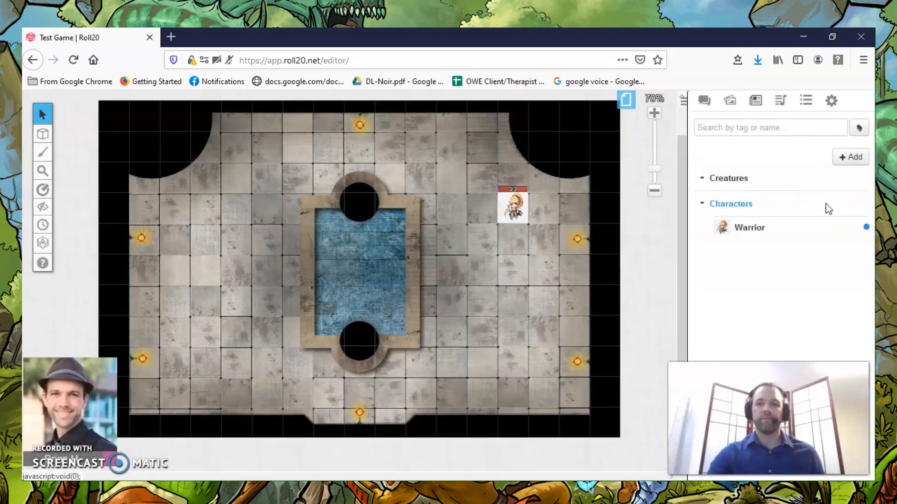
left_click_drag(701, 184, 715, 266)
left_click_drag(703, 177, 705, 279)
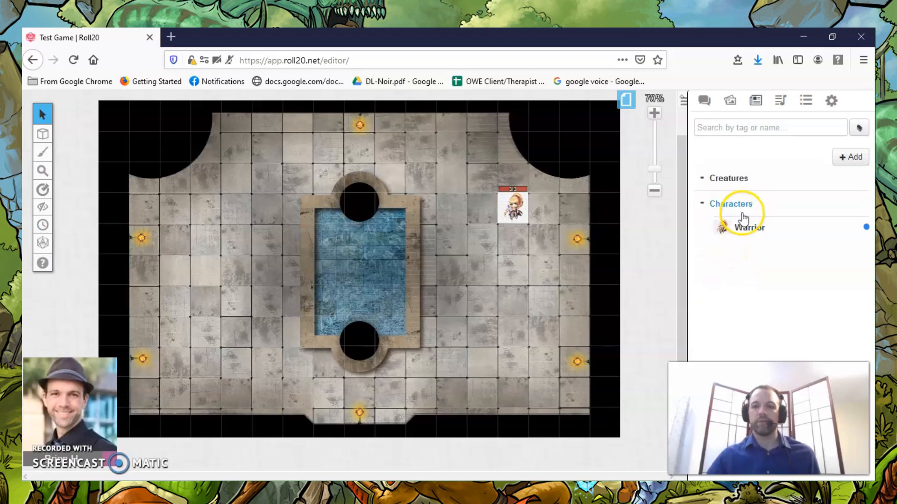
left_click_drag(704, 200, 705, 186)
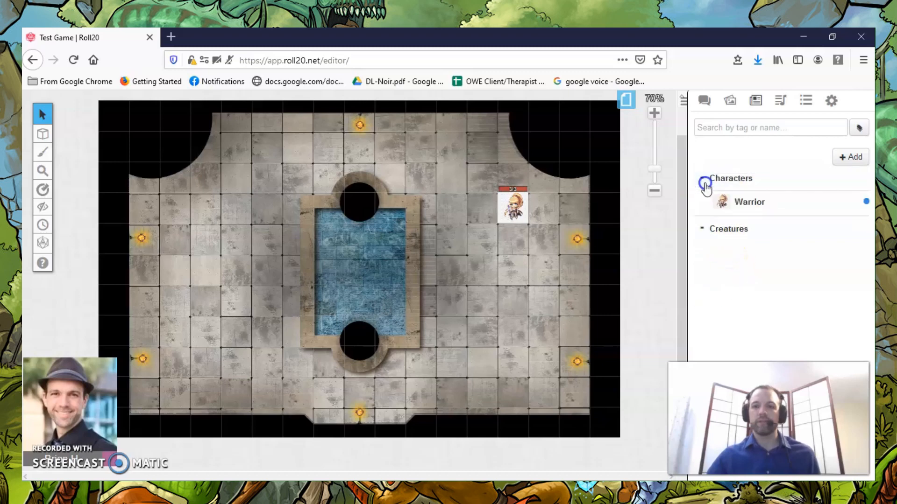
Add a new character inside the Creatures folder.
left_click(736, 229)
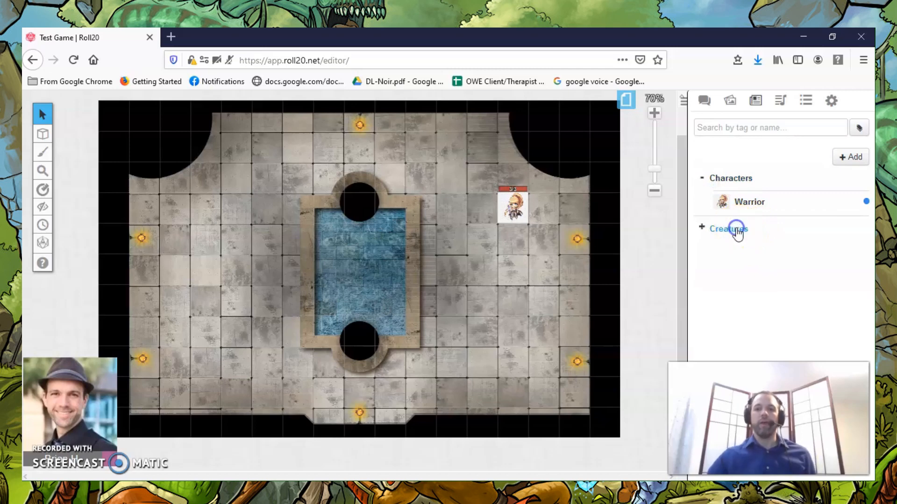
left_click(736, 230)
right_click(737, 231)
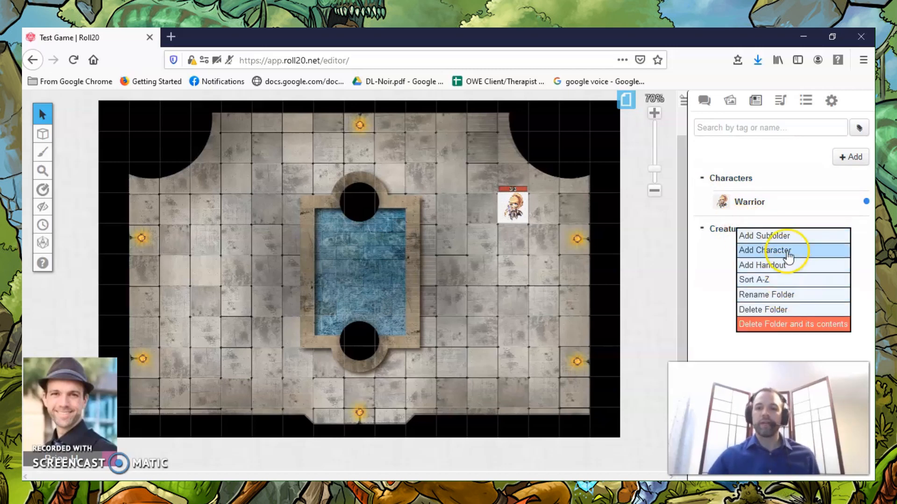
left_click(790, 252)
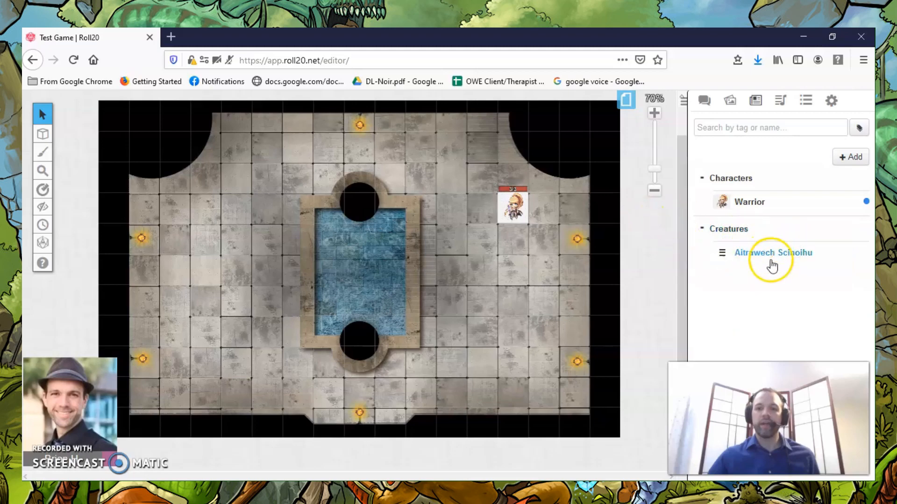
Open the new creature's entry for editing and change its name to Skeleton.
left_click(769, 253)
left_click(666, 125)
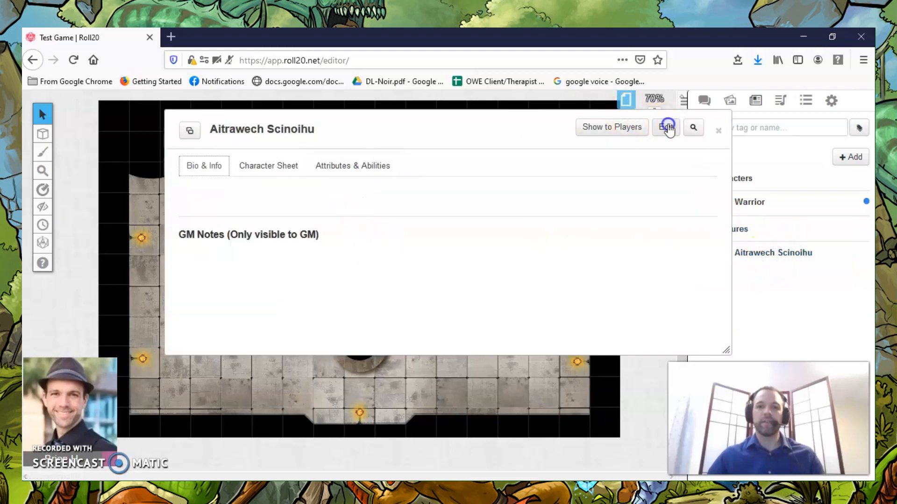
left_click(500, 192)
key("ctrl+a")
type("Se")
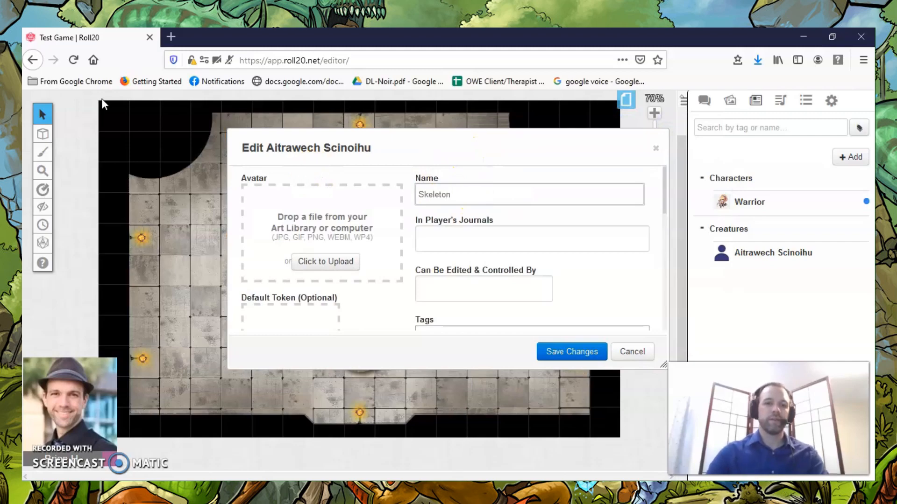
left_click(325, 260)
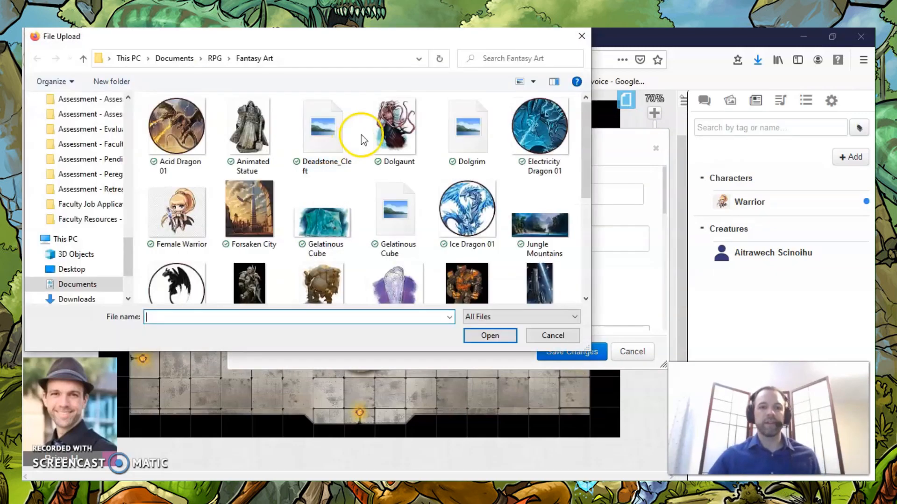
scroll(409, 179, "down", 5)
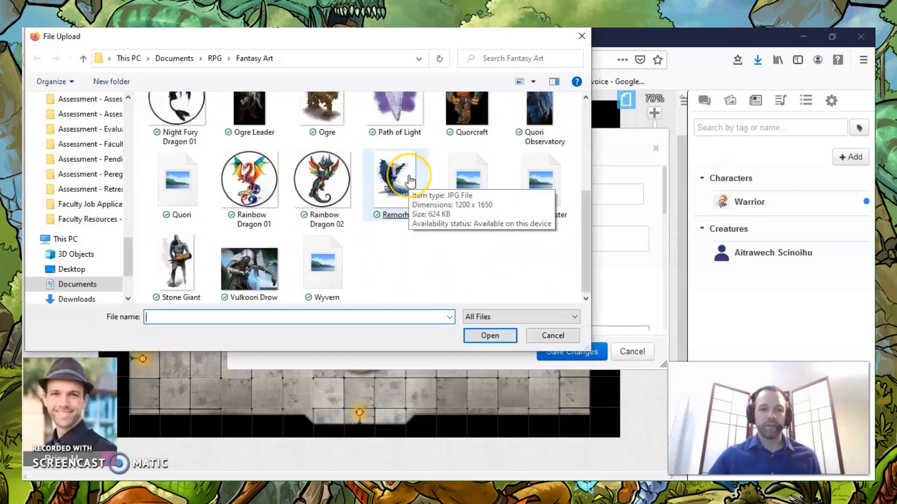
scroll(408, 179, "up", 5)
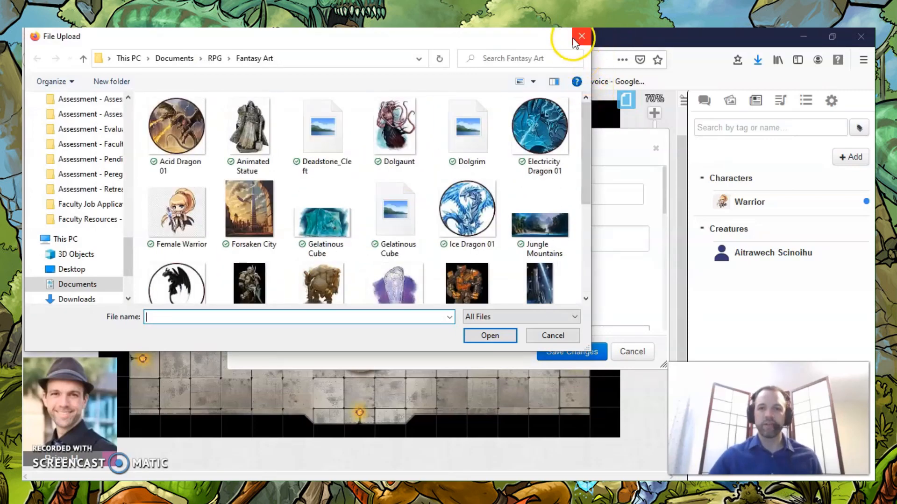
left_click(213, 59)
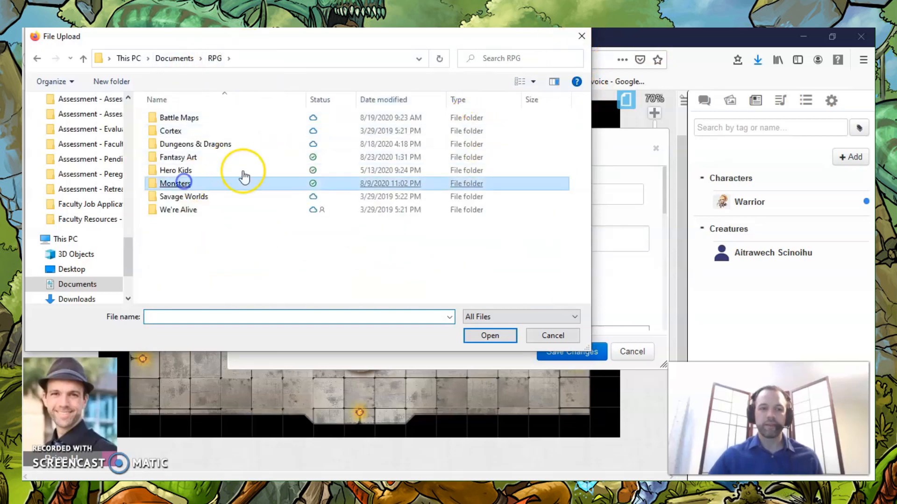
double_click(209, 183)
scroll(419, 158, "down", 3)
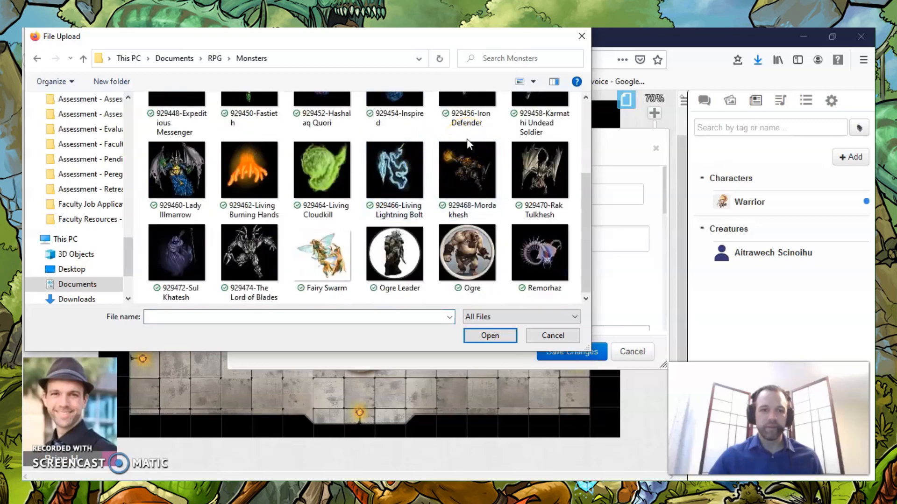
scroll(467, 139, "up", 3)
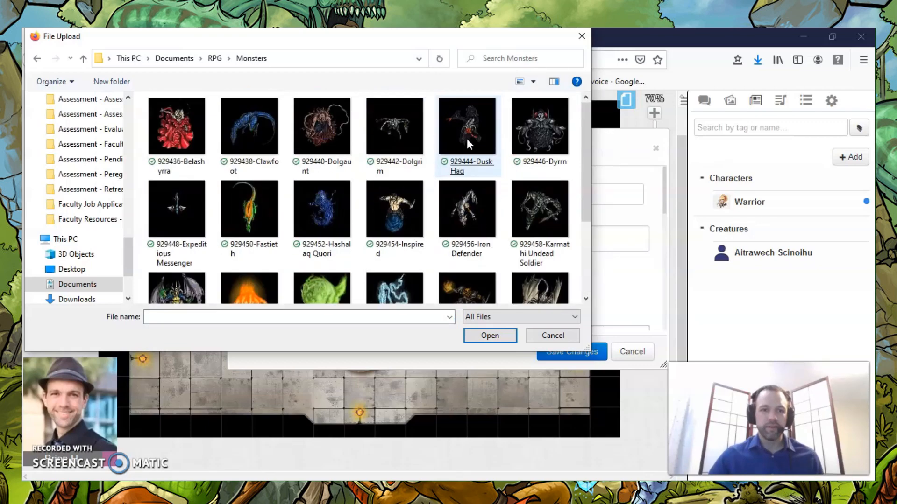
left_click(581, 37)
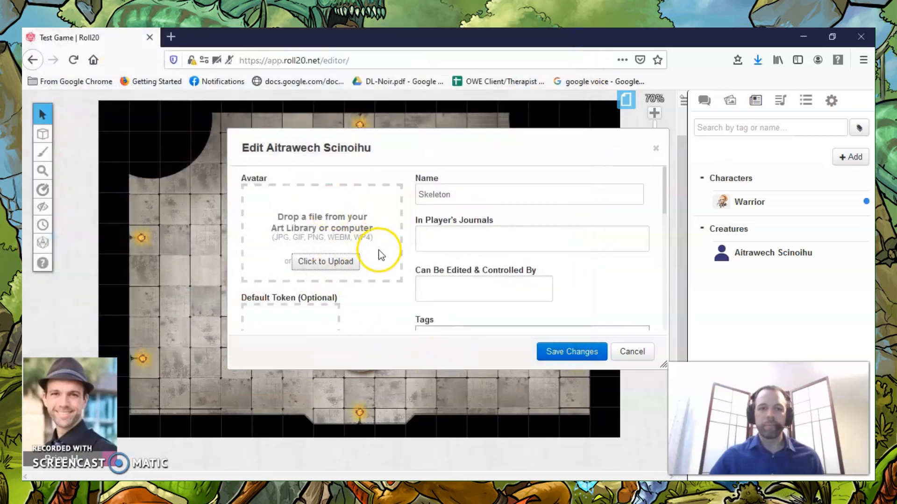
Grant the player permission to edit and control the Skeleton, then save the changes and show its character sheet.
scroll(390, 230, "down", 3)
scroll(479, 204, "up", 1)
scroll(479, 204, "up", 2)
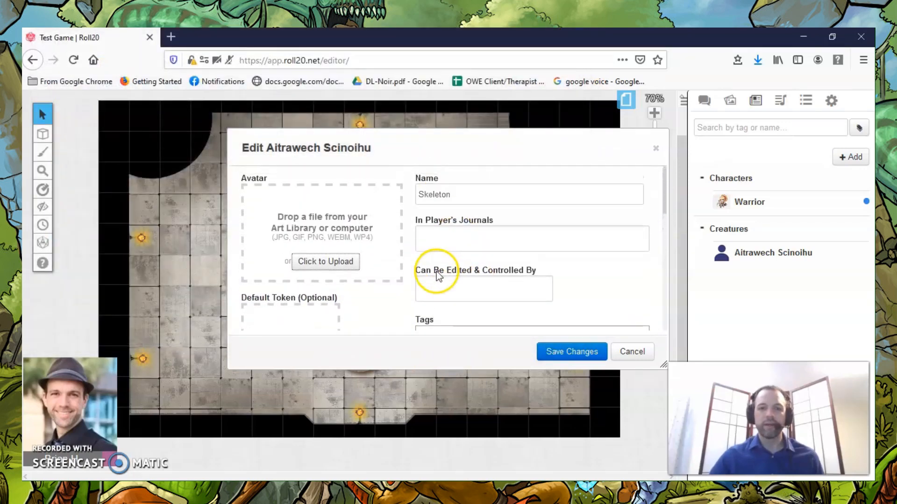
left_click(443, 289)
left_click(435, 327)
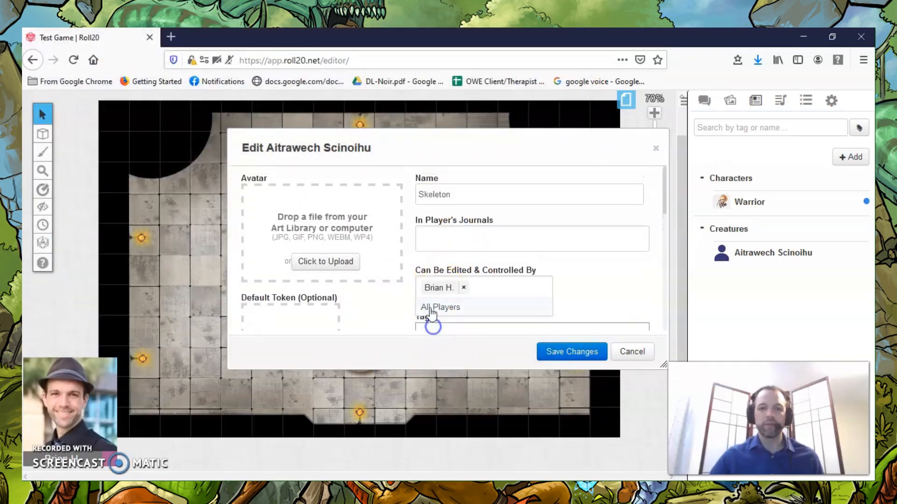
scroll(399, 276, "down", 2)
scroll(420, 225, "up", 2)
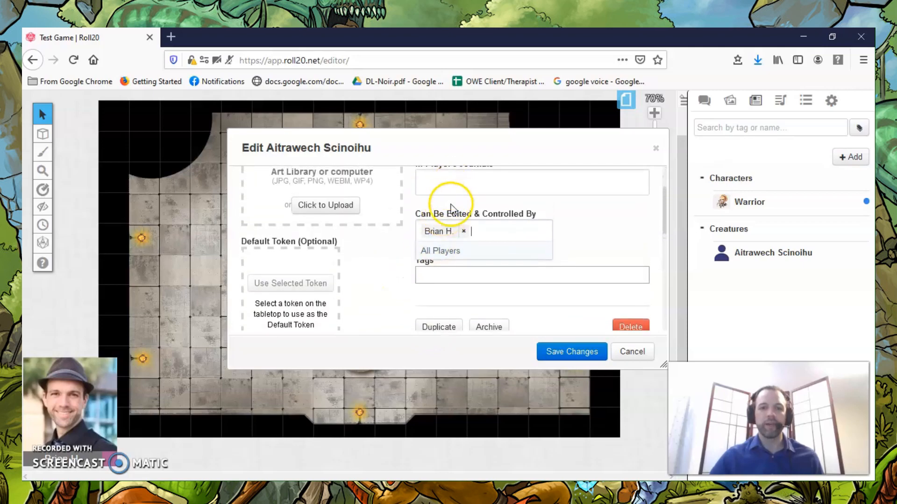
scroll(499, 266, "down", 4)
scroll(467, 252, "down", 3)
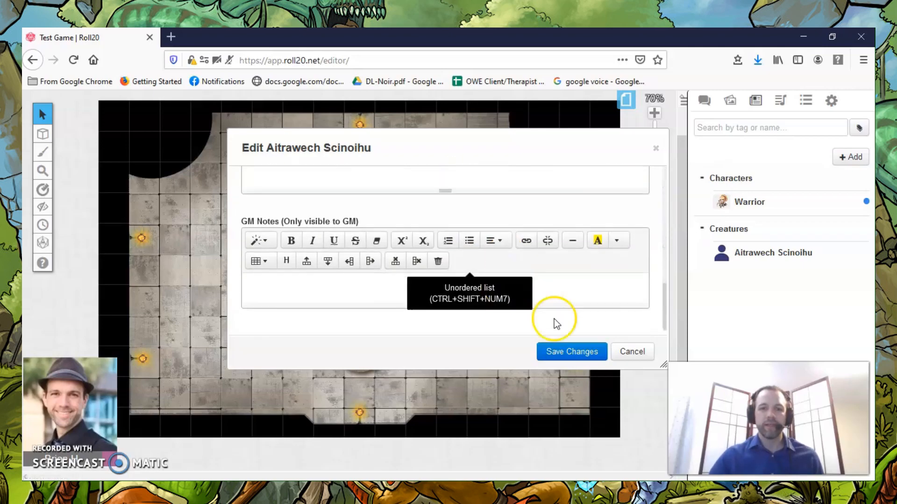
left_click(587, 354)
left_click(278, 166)
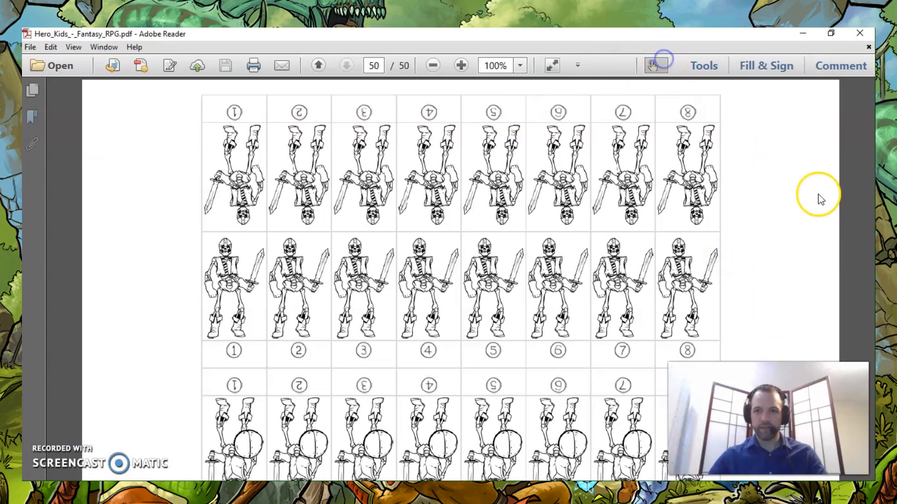
Switch to the Hero_Kids_-_Fantasy_RPG PDF in Adobe Reader and examine the stats and abilities on the skeleton cards on page 43.
left_click_drag(872, 464, 871, 407)
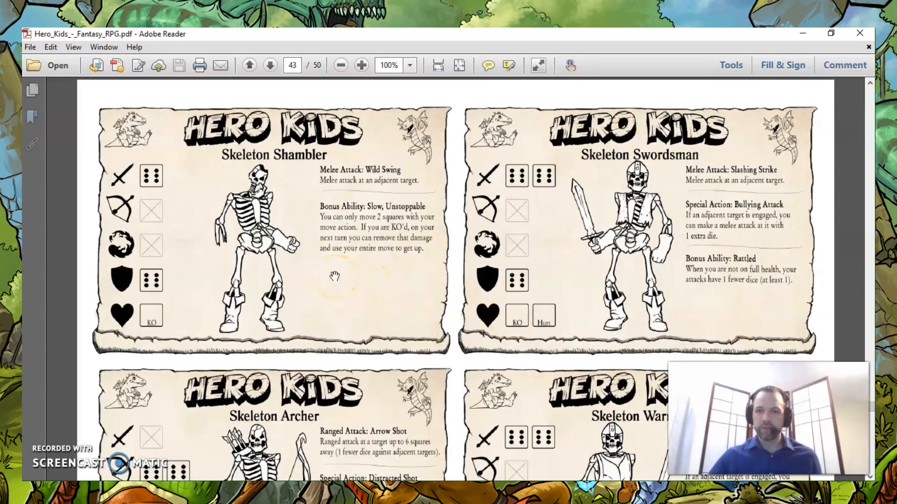
scroll(334, 276, "down", 6)
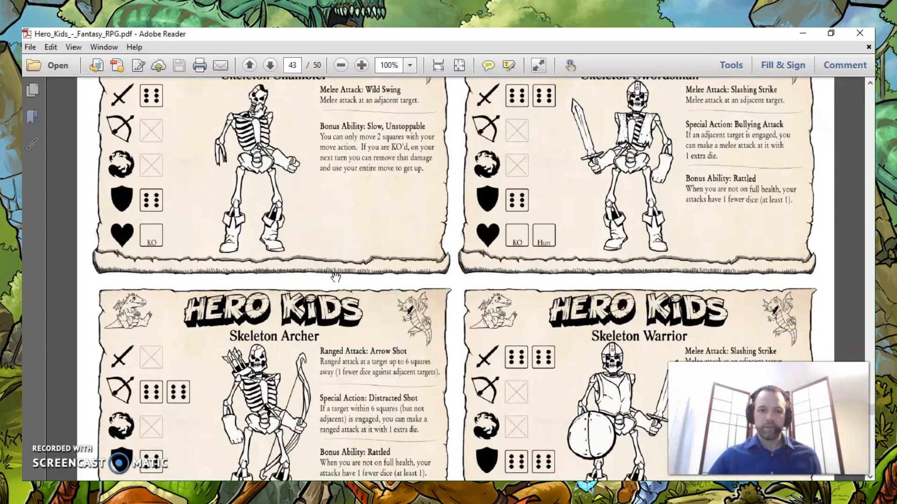
scroll(335, 276, "up", 3)
scroll(336, 277, "down", 5)
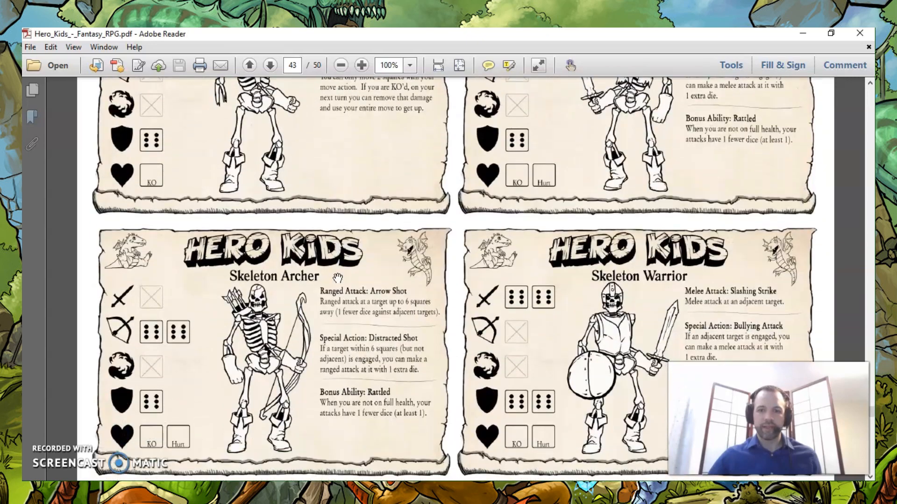
scroll(337, 279, "down", 2)
scroll(337, 279, "up", 4)
scroll(337, 278, "down", 1)
scroll(339, 277, "up", 1)
scroll(339, 277, "down", 2)
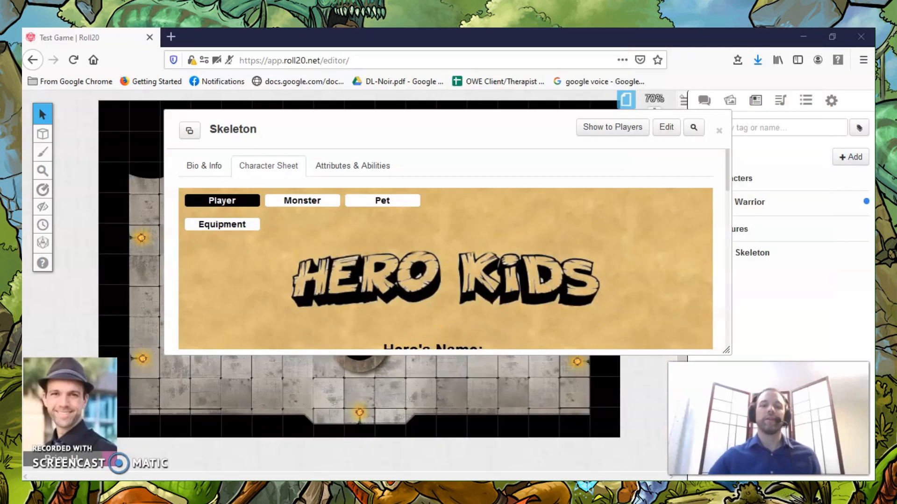
Open the Skeleton's Roll20 character sheet in its own maximized window.
scroll(420, 237, "down", 2)
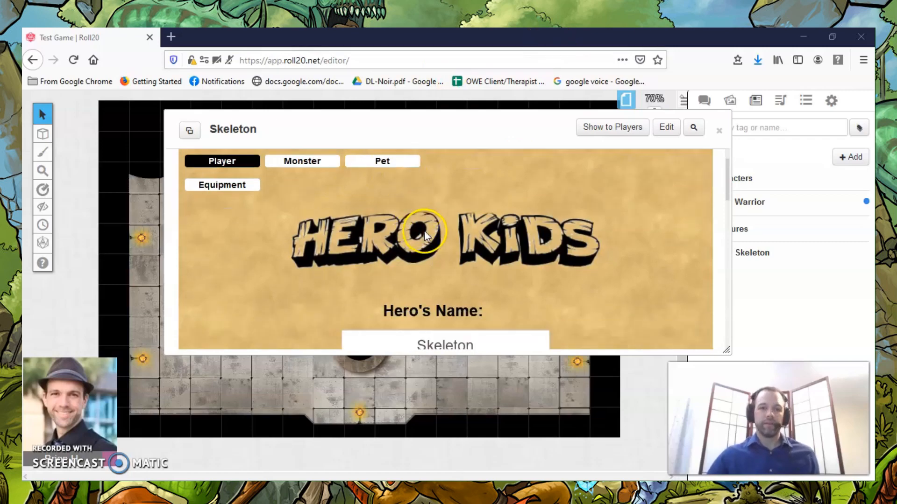
left_click(189, 131)
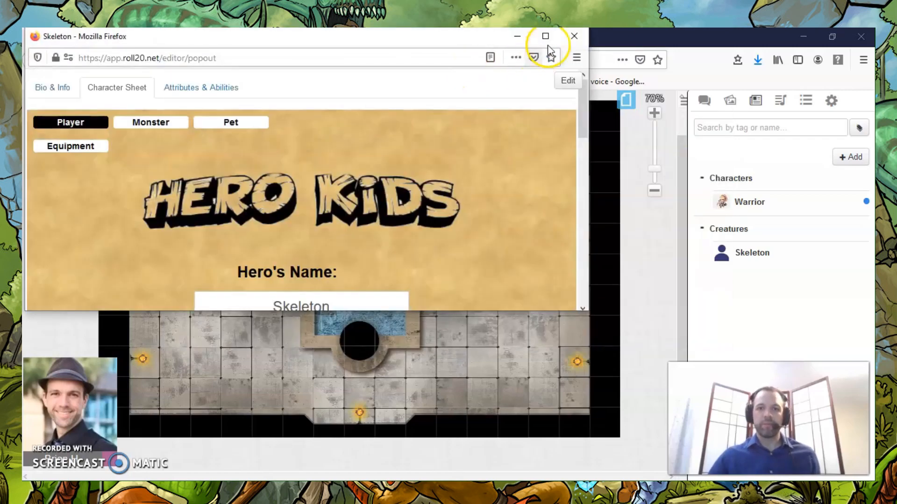
left_click(549, 36)
Give the Skeleton two Melee dice and two Armor dice on its character sheet.
scroll(98, 252, "down", 4)
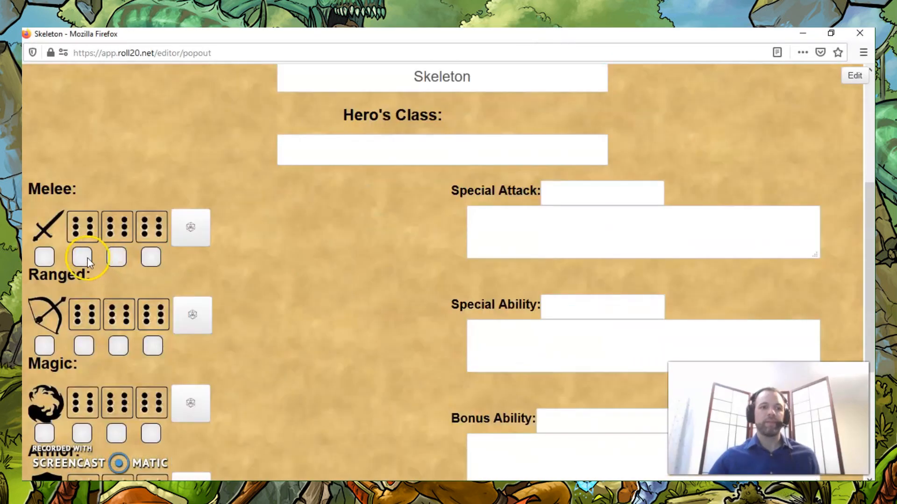
left_click(82, 256)
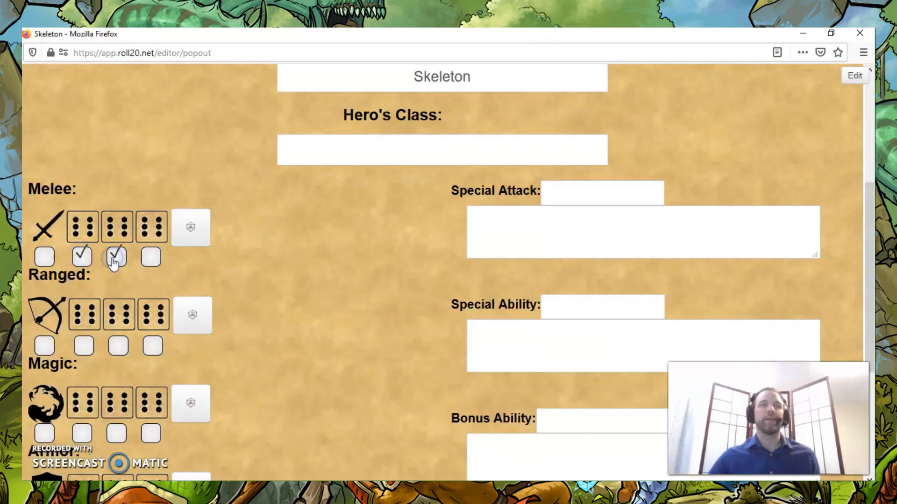
scroll(189, 174, "down", 3)
left_click(80, 409)
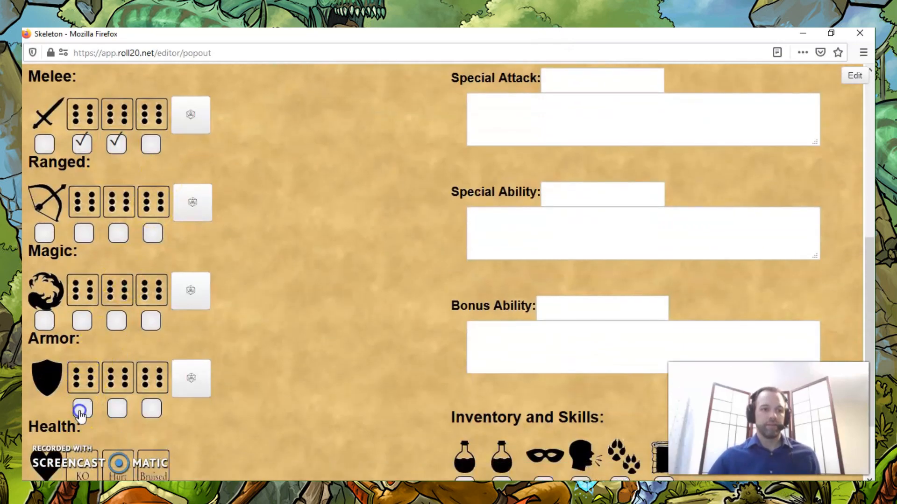
left_click(108, 410)
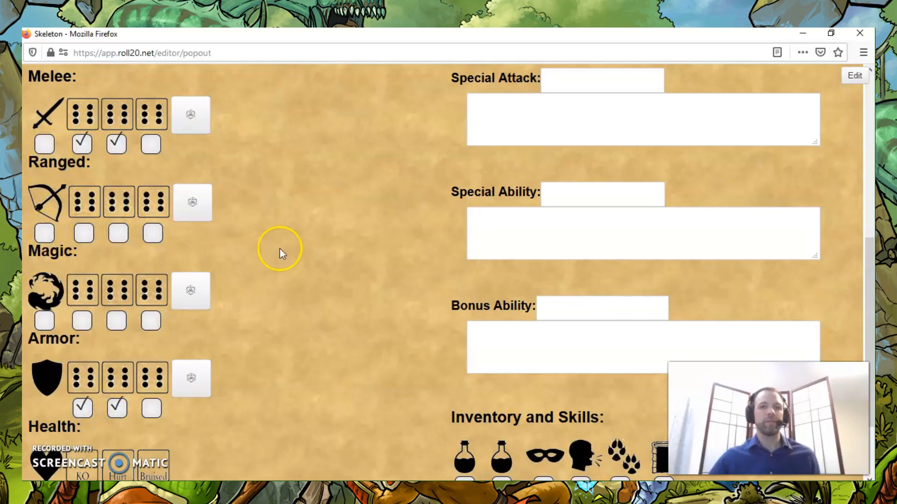
Fill in the special attack Slashing Strike, special ability Bullying Attack and bonus ability Rattled with their descriptions from the Hero Kids card.
scroll(280, 250, "up", 5)
scroll(500, 243, "down", 3)
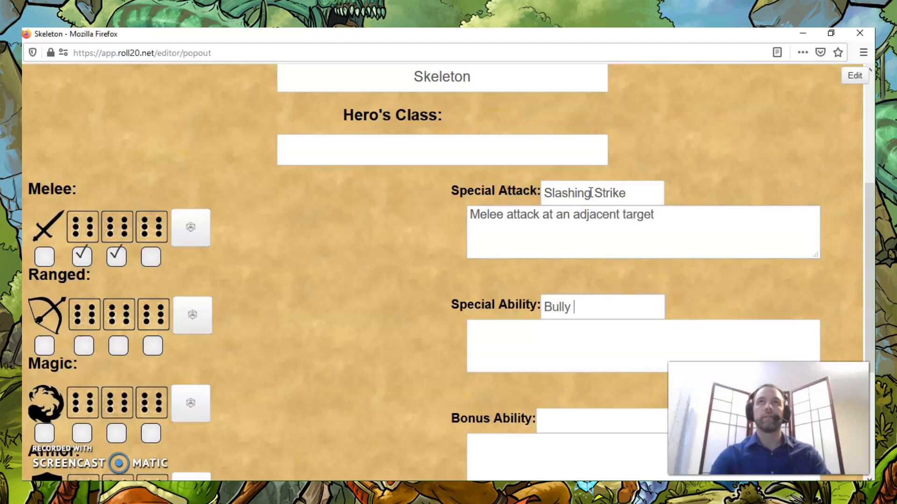
type("ack")
key("Tab")
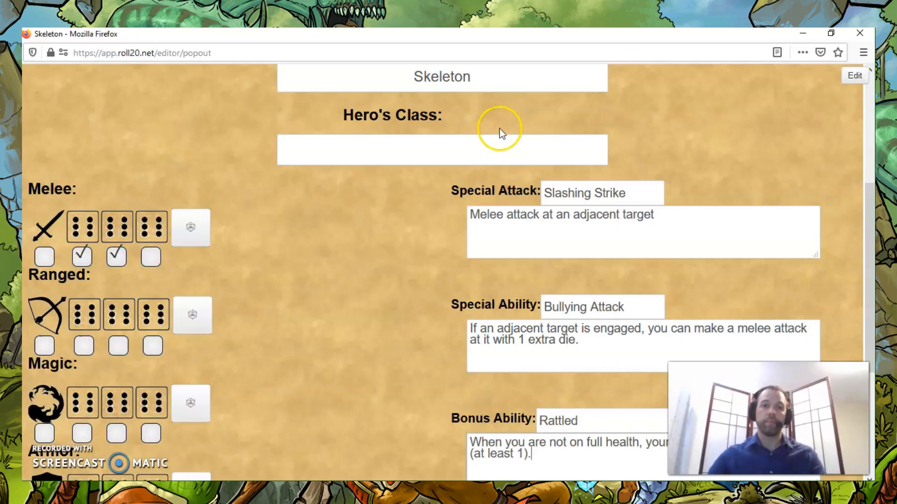
Mark the KO and Hurt boxes under the Skeleton's Health and close the character sheet window.
scroll(332, 251, "down", 5)
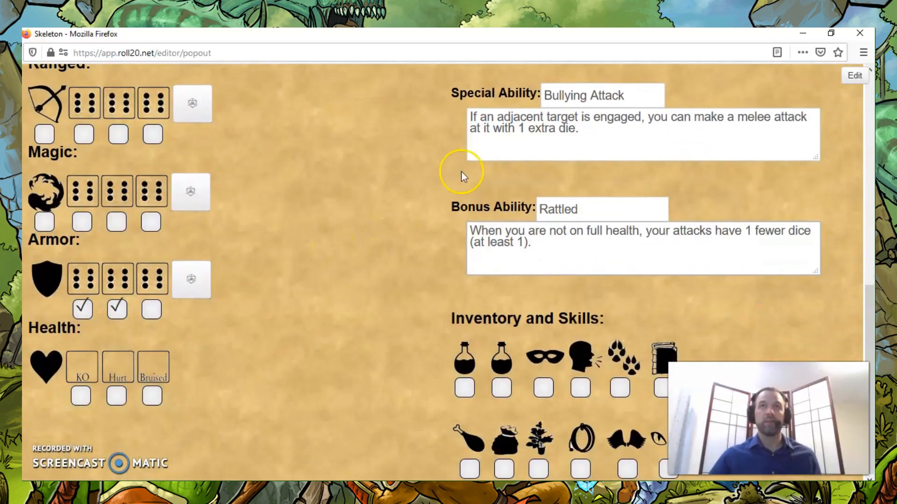
left_click(81, 396)
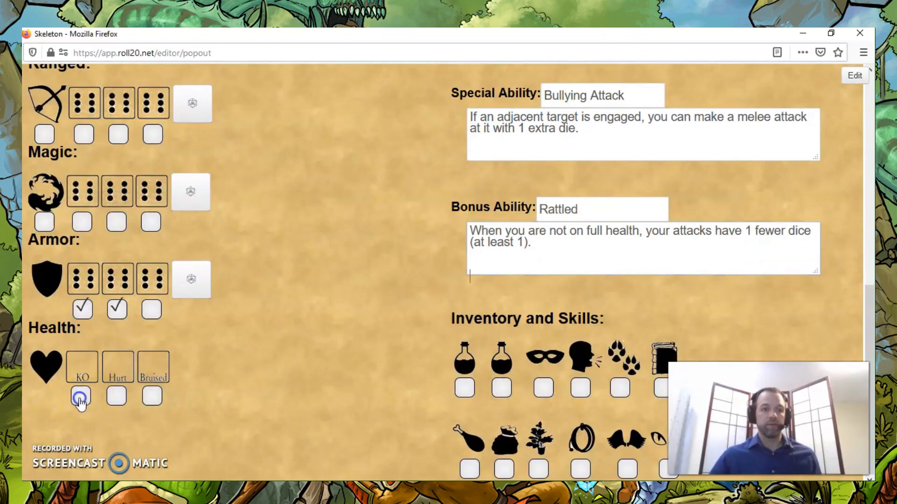
left_click(114, 396)
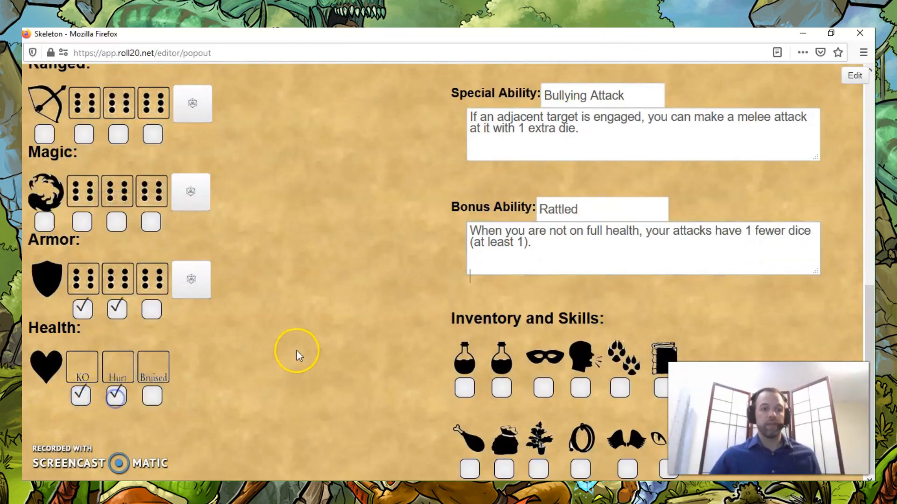
left_click(859, 33)
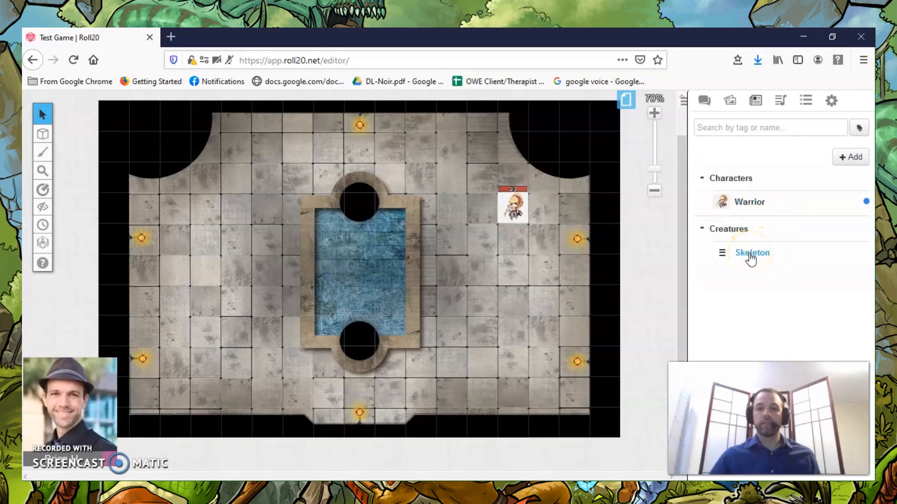
Browse the free premium assets for skeleton tokens and expand the 11 - Basic Undead set.
left_click(731, 106)
left_click(729, 182)
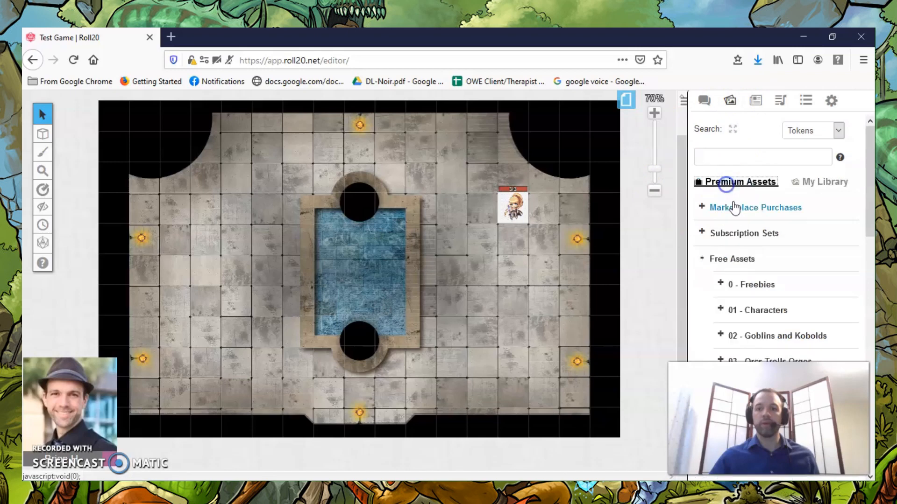
scroll(747, 230, "down", 2)
scroll(751, 228, "down", 6)
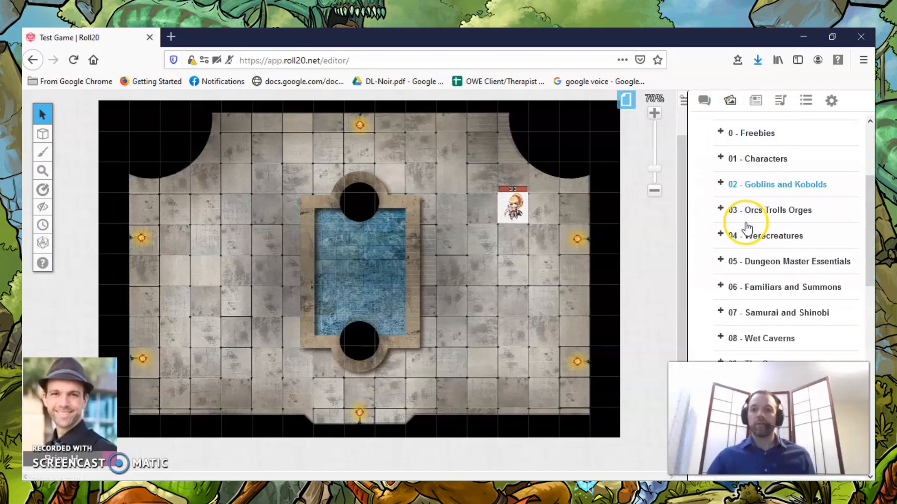
scroll(747, 229, "down", 2)
scroll(728, 225, "up", 9)
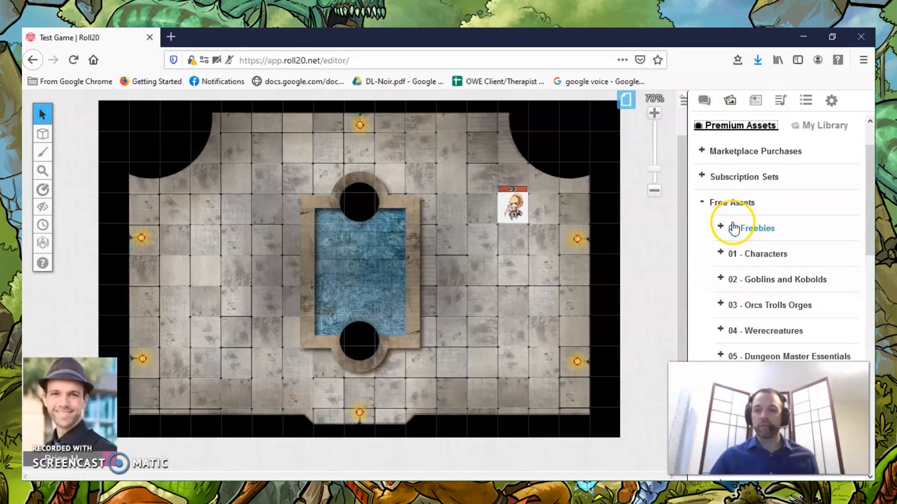
scroll(733, 228, "down", 4)
scroll(733, 228, "down", 11)
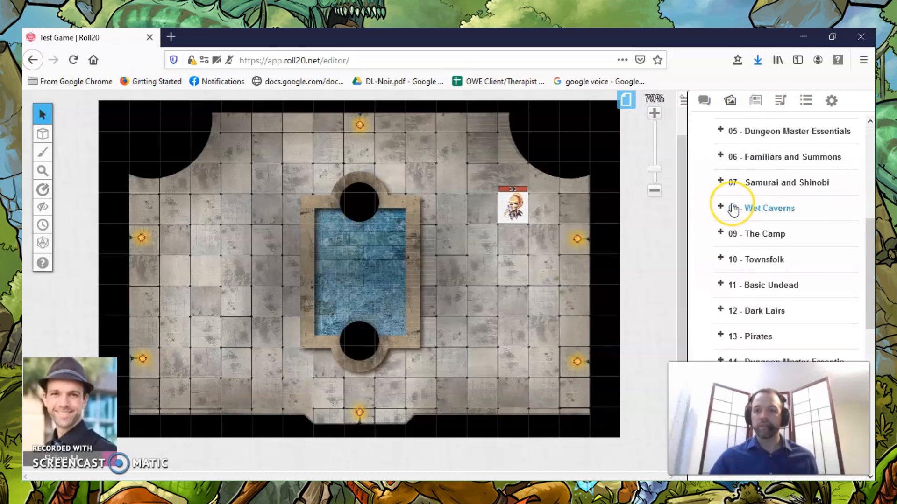
scroll(733, 208, "down", 3)
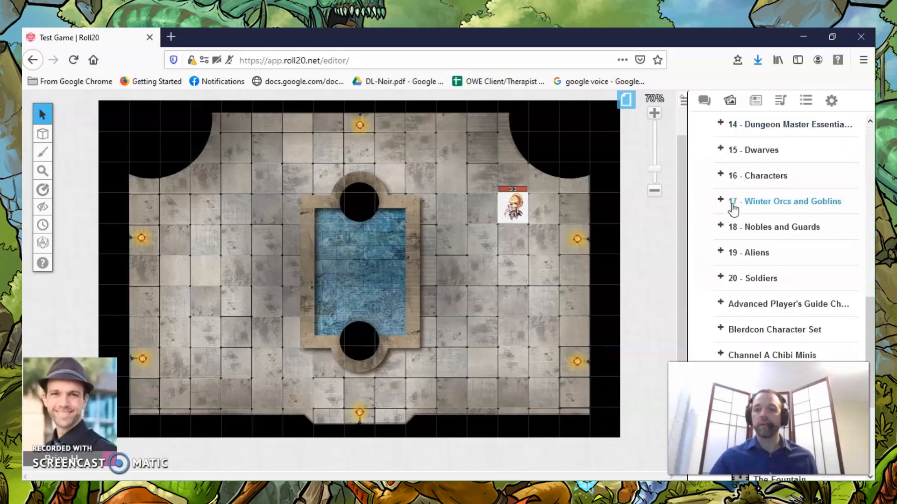
scroll(733, 209, "up", 3)
scroll(734, 210, "up", 4)
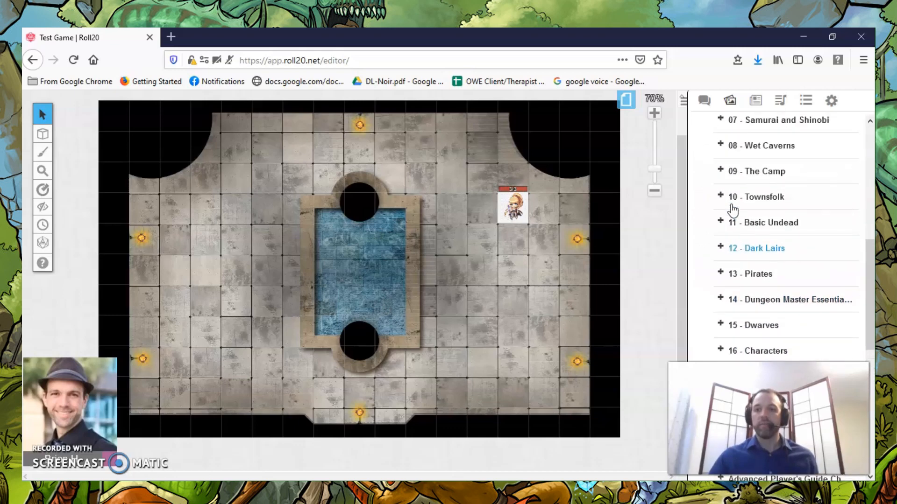
scroll(731, 194, "up", 1)
scroll(731, 194, "up", 2)
left_click(722, 282)
scroll(735, 219, "down", 2)
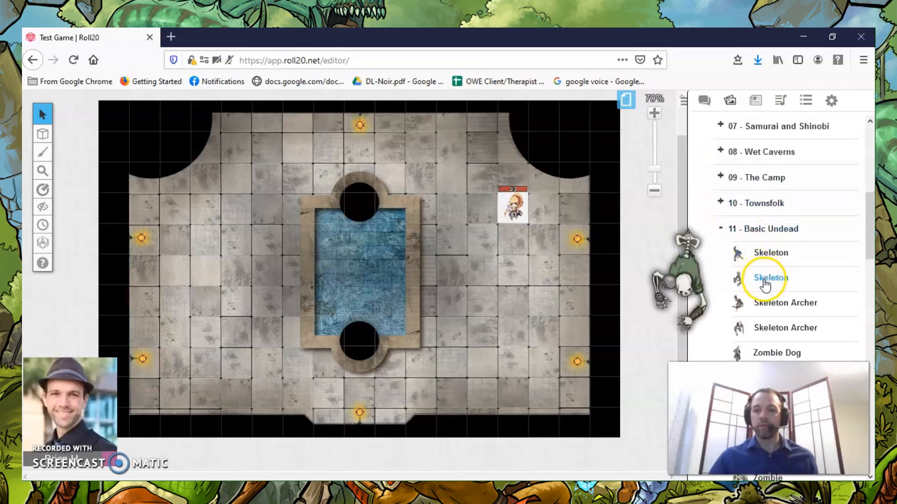
Place a Skeleton Warrior token from the 11 - Basic Undead set on the map, in the square below the Warrior.
scroll(764, 271, "down", 2)
mouse_move(766, 249)
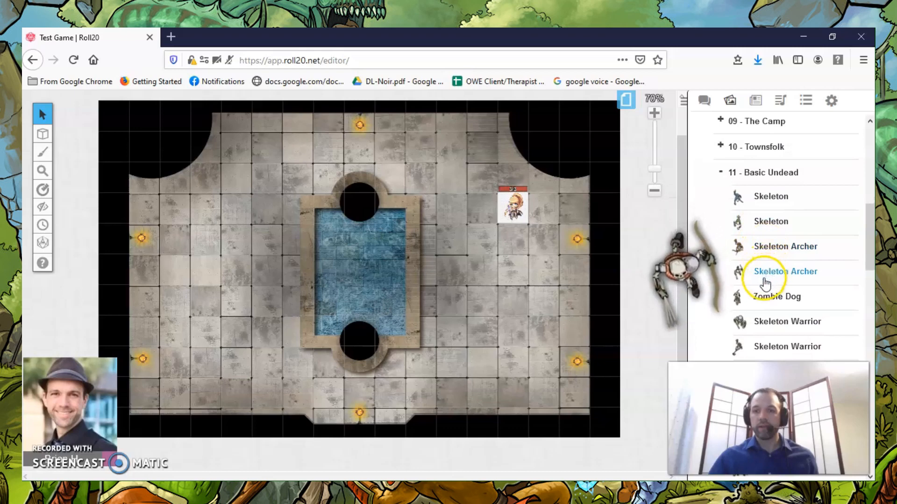
scroll(766, 273, "down", 1)
left_click_drag(765, 276, 512, 245)
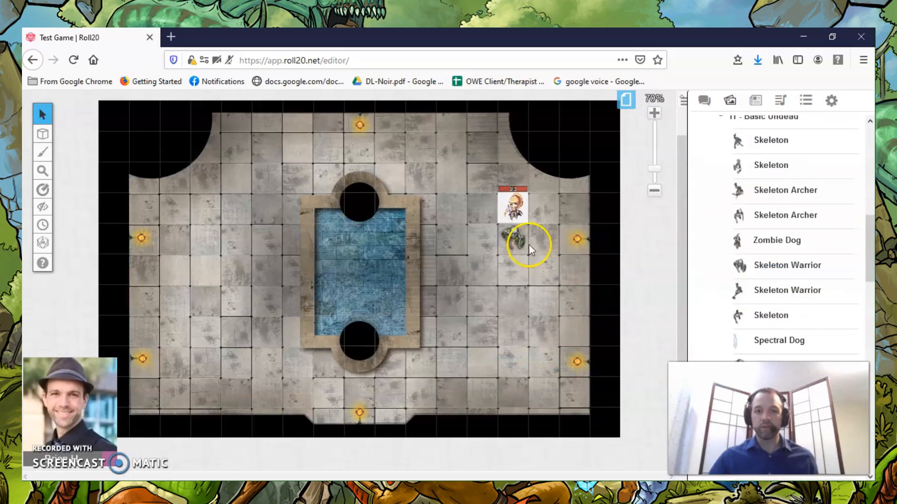
Make the new skeleton token represent the Skeleton character in its token settings.
left_click(513, 239)
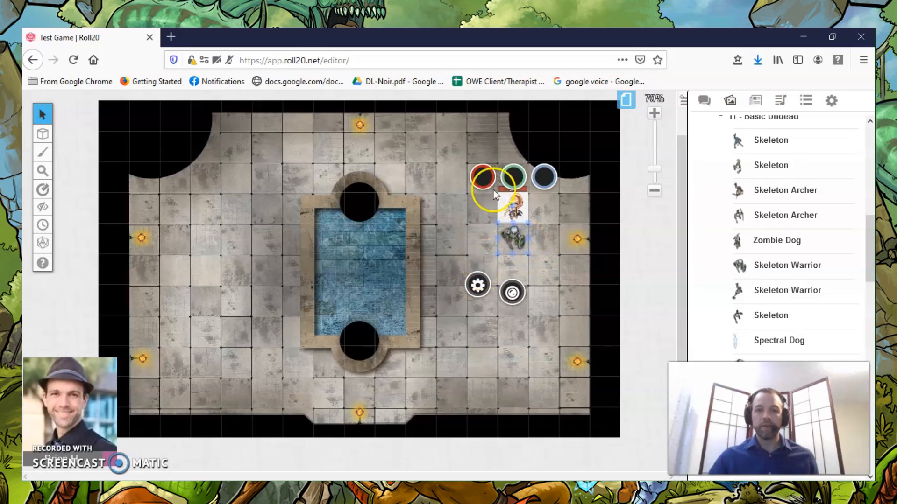
left_click(477, 285)
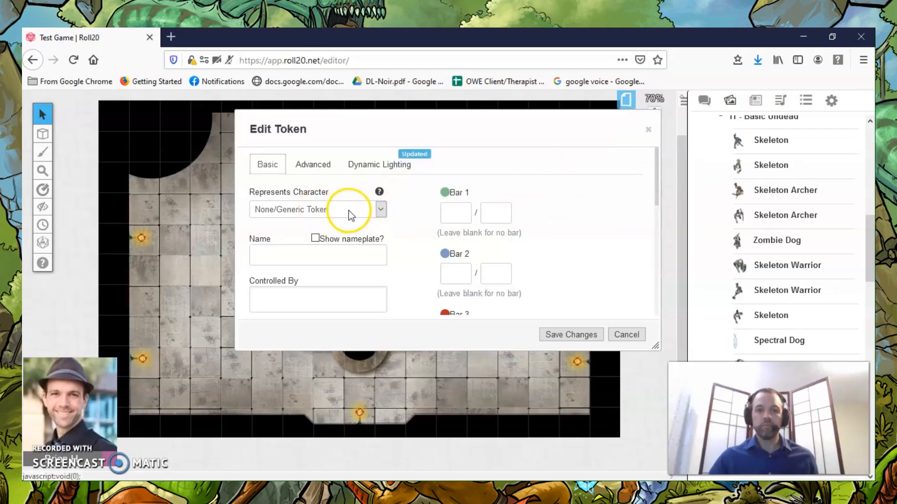
left_click(380, 209)
left_click(308, 238)
Set both Bar 1 and Bar 2 of the Skeleton token to 2d6.
left_click(463, 214)
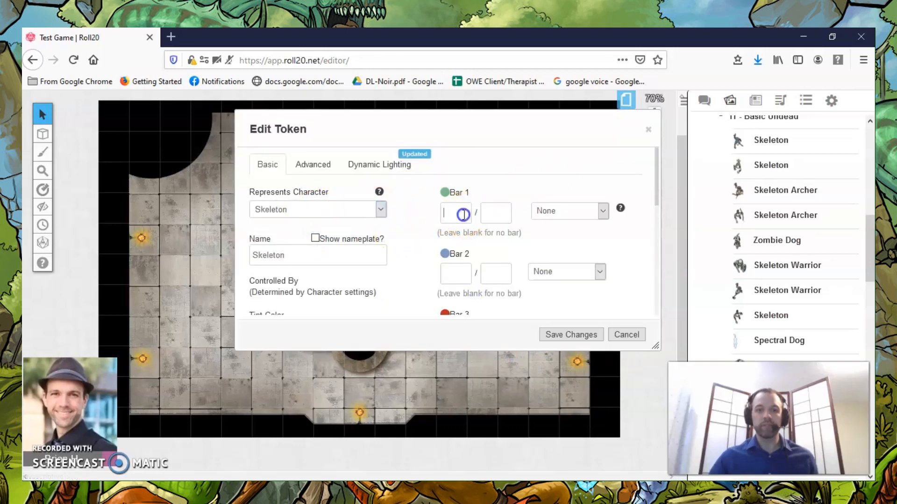
type("2")
key("Tab")
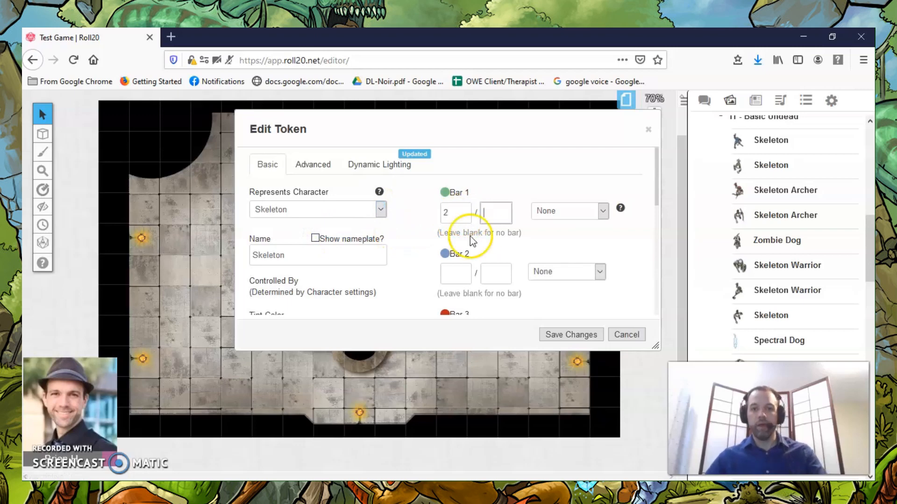
key("BackSpace")
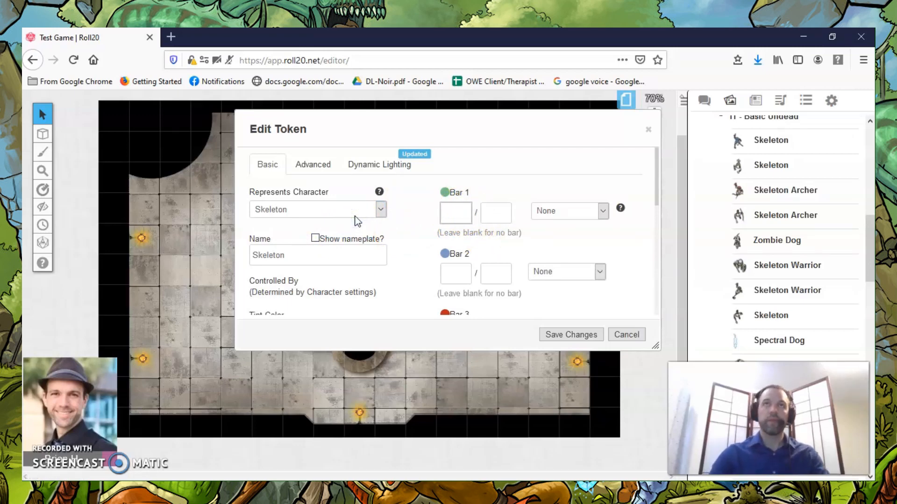
key("Tab")
key("Tab")
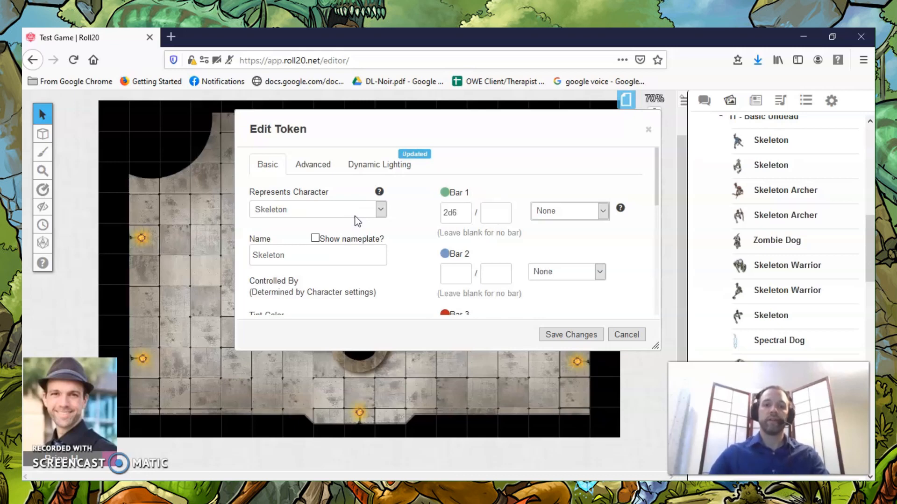
left_click(454, 268)
type("2d6")
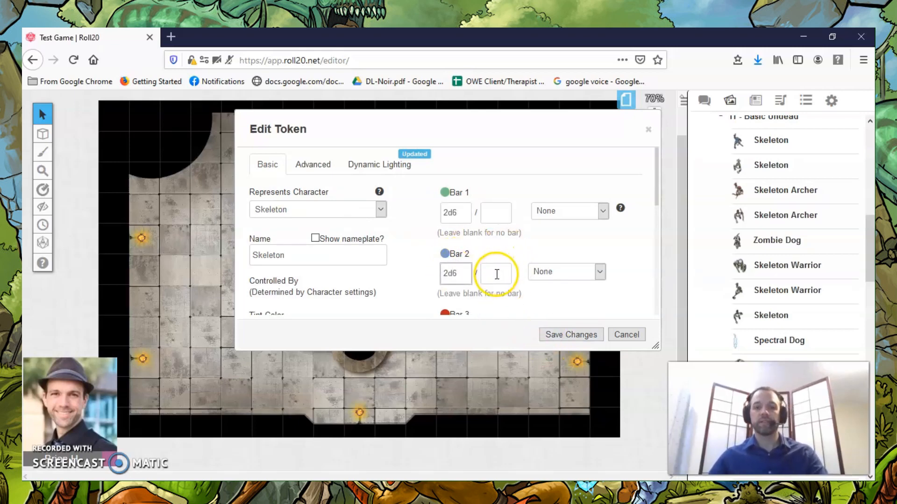
Set Bar 3 of the Skeleton token to 2 out of 2 and review the three bar values.
scroll(479, 282, "down", 1)
scroll(478, 281, "down", 5)
left_click(456, 223)
type("2")
left_click(482, 222)
type("2")
key("Tab")
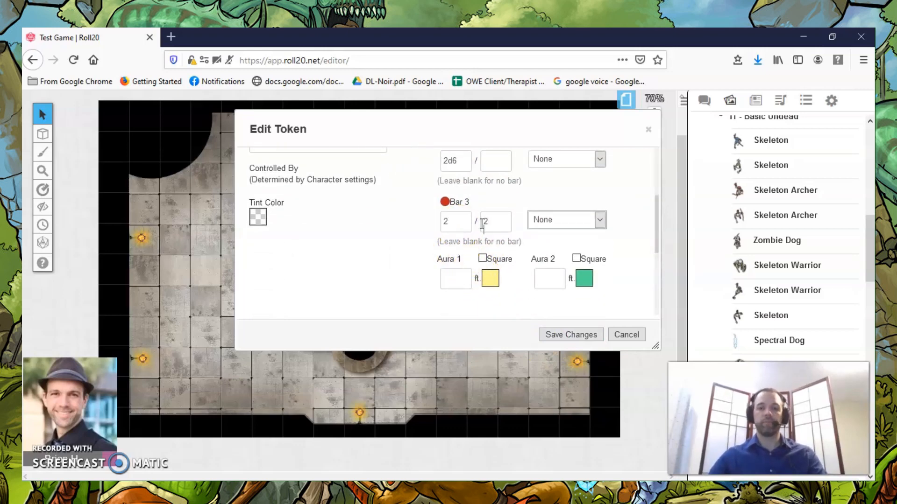
scroll(486, 215, "up", 1)
scroll(486, 214, "up", 5)
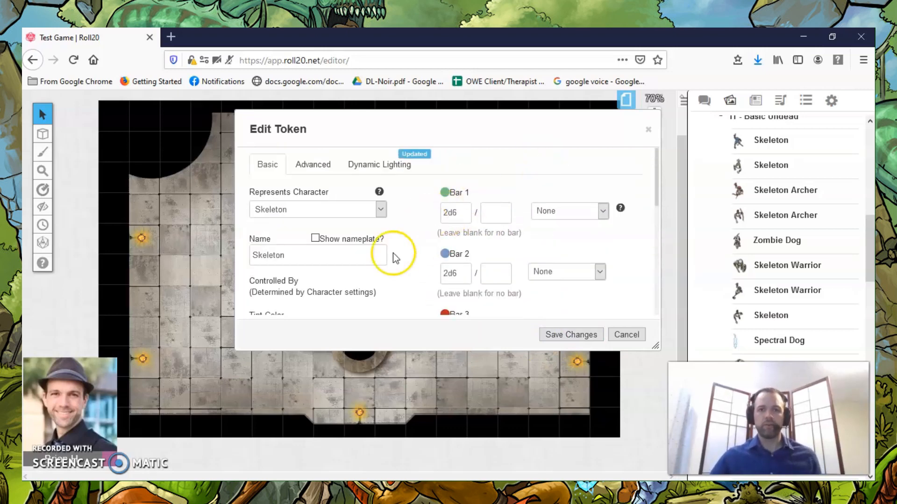
scroll(493, 224, "down", 5)
scroll(493, 224, "up", 5)
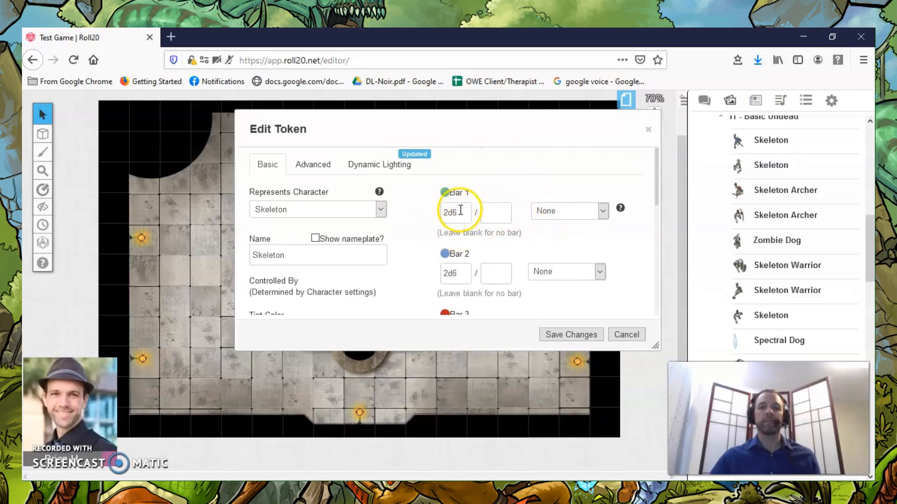
scroll(455, 254, "down", 4)
scroll(456, 256, "up", 4)
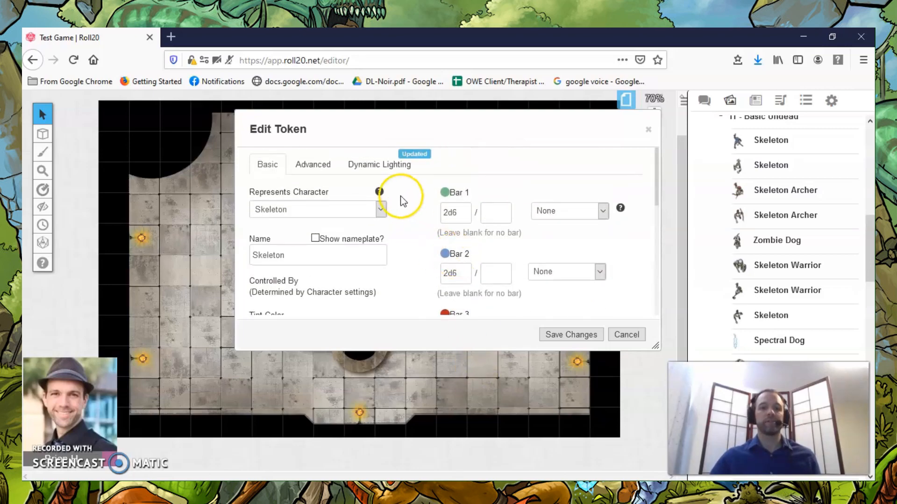
Turn on Vision and Night Vision with a 60 ft distance for the Skeleton token, and save the token changes.
left_click(368, 169)
scroll(524, 250, "down", 2)
left_click(627, 240)
scroll(456, 240, "down", 2)
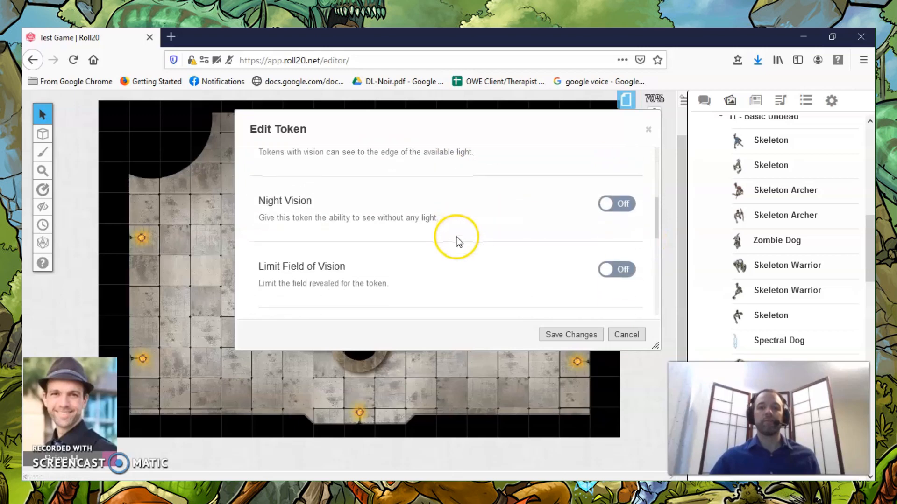
left_click(627, 213)
left_click_drag(578, 240, 535, 239)
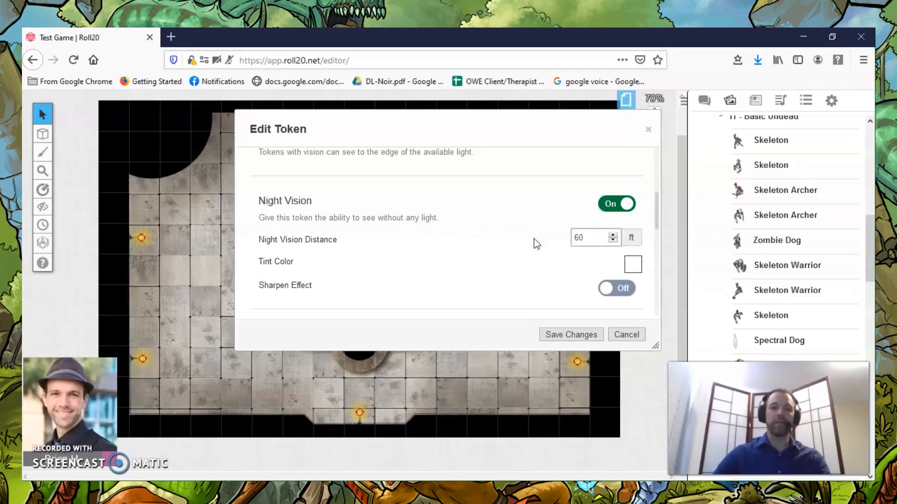
scroll(535, 241, "down", 3)
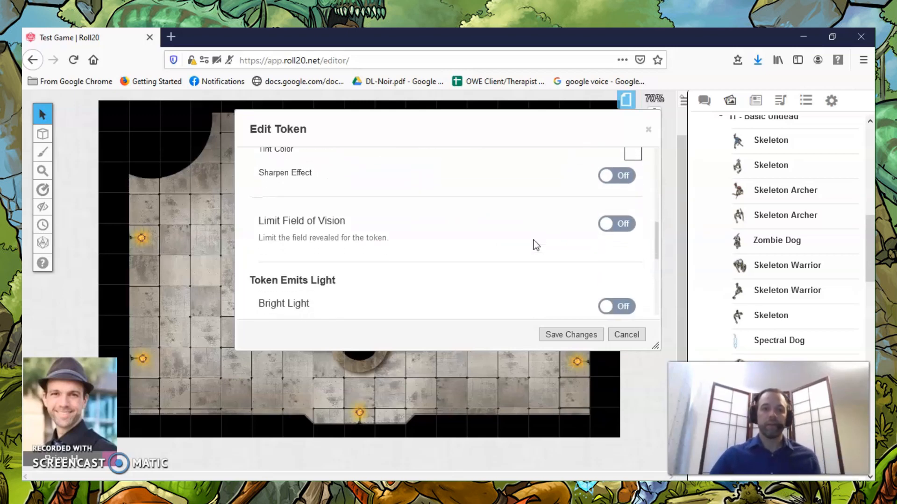
scroll(535, 244, "up", 1)
scroll(535, 245, "down", 4)
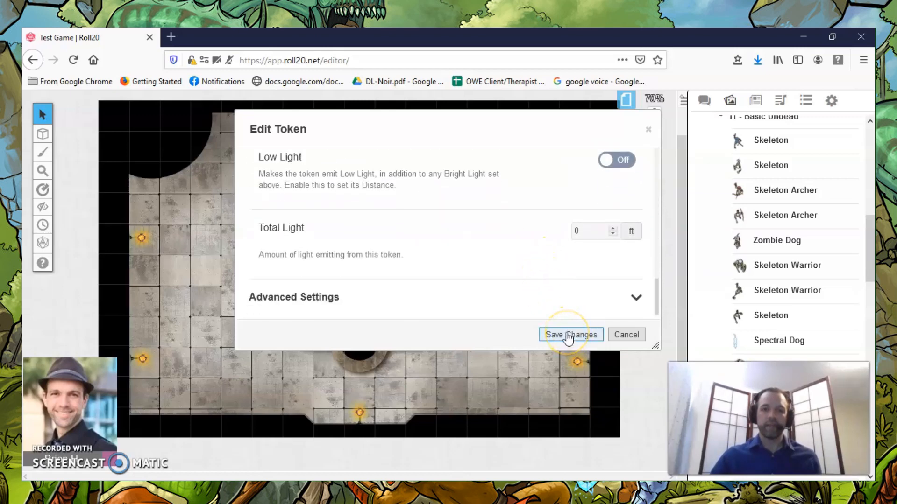
left_click(568, 335)
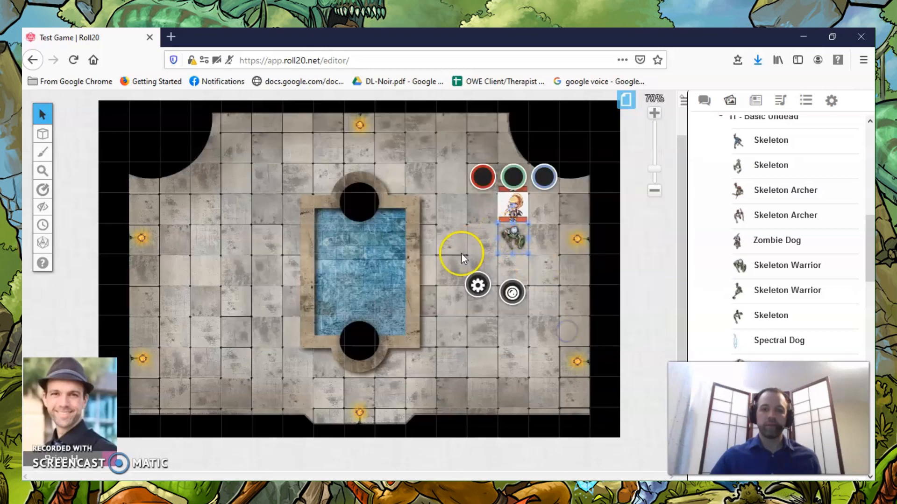
Move the Skeleton token one square down, away from the Warrior, and turn on its nameplate.
left_click_drag(515, 234, 513, 266)
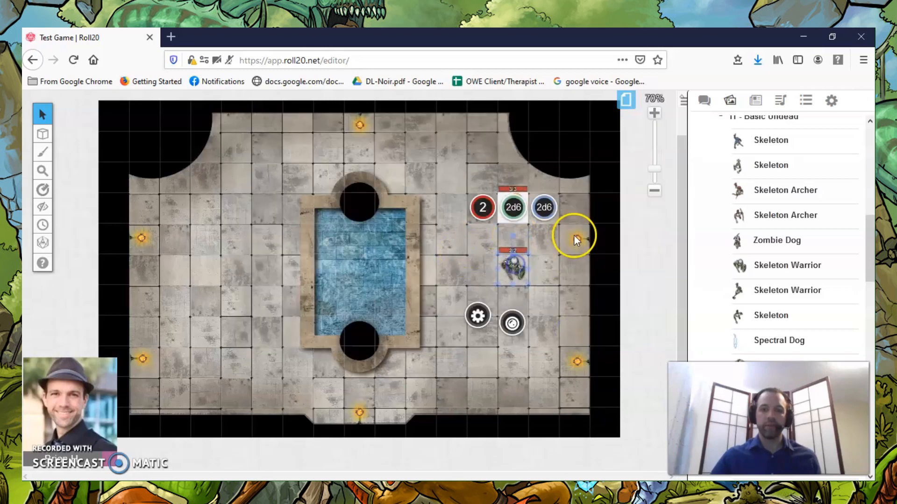
left_click(477, 315)
scroll(512, 242, "down", 3)
scroll(514, 244, "up", 3)
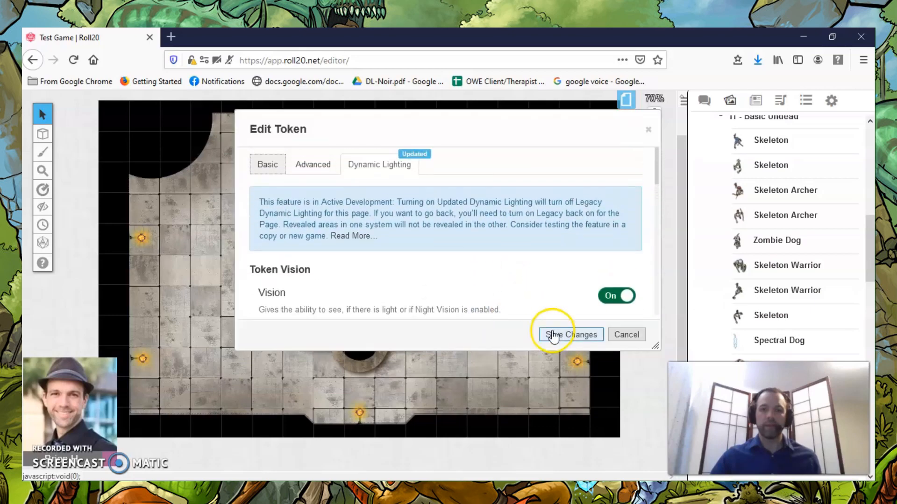
left_click(614, 338)
left_click(479, 316)
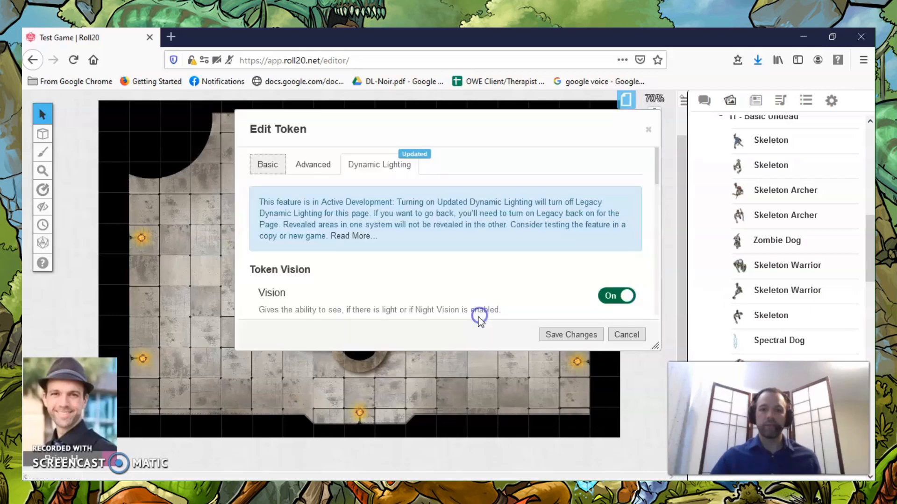
left_click(267, 165)
scroll(400, 203, "down", 2)
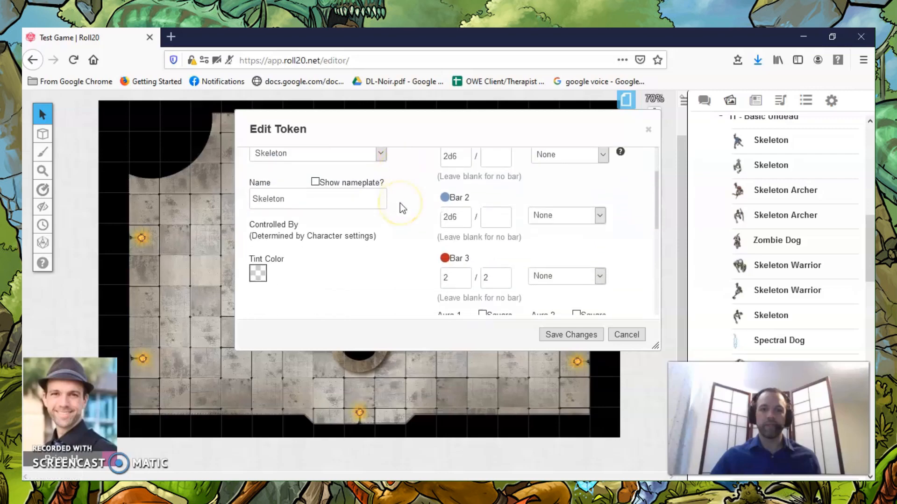
left_click(315, 181)
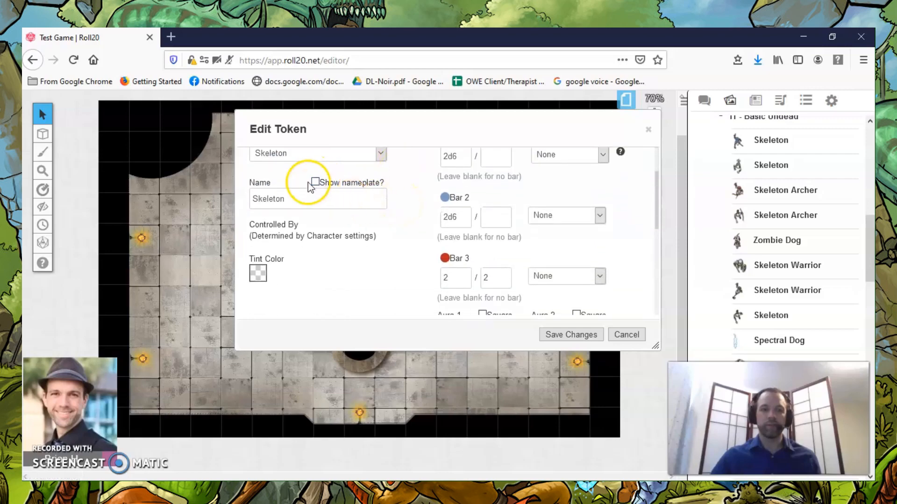
left_click(578, 337)
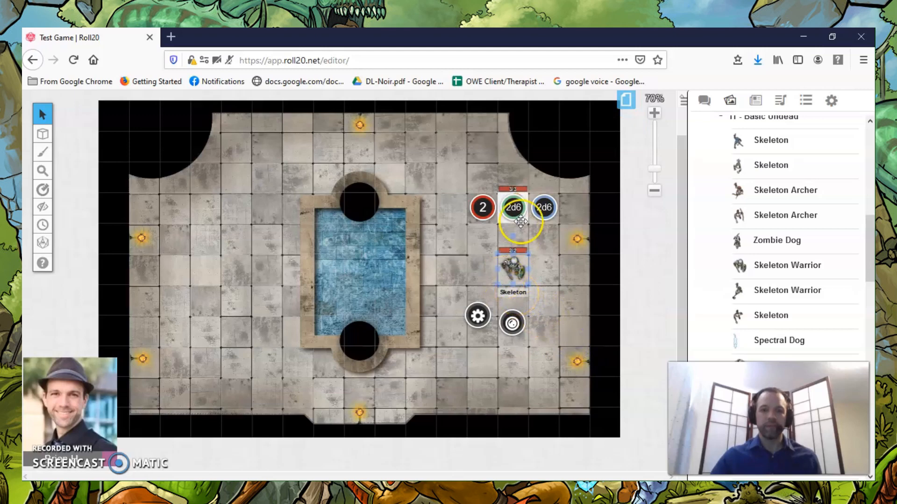
Turn on the nameplate for the Warrior token and save the change.
left_click(515, 207)
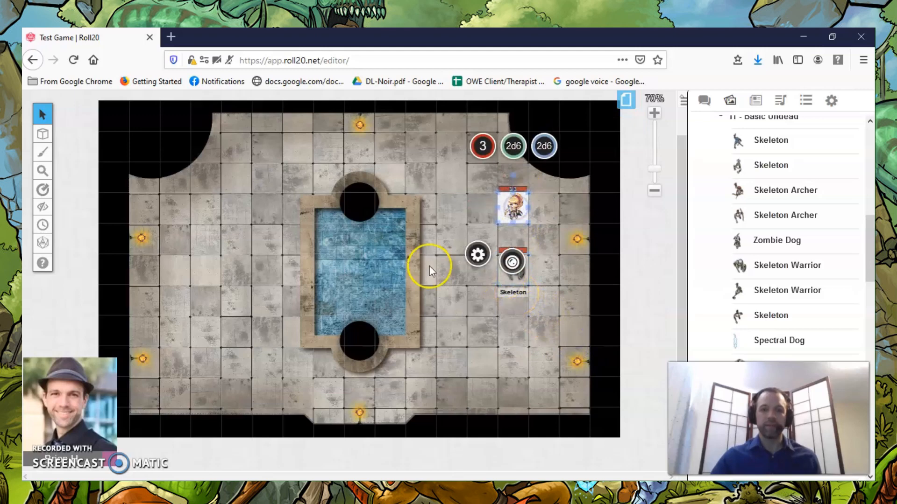
left_click(477, 255)
scroll(343, 268, "down", 3)
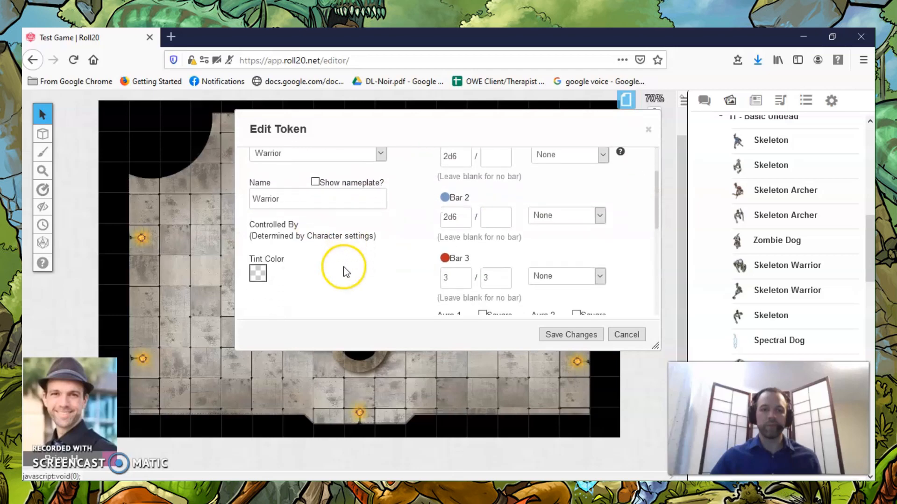
scroll(341, 267, "up", 4)
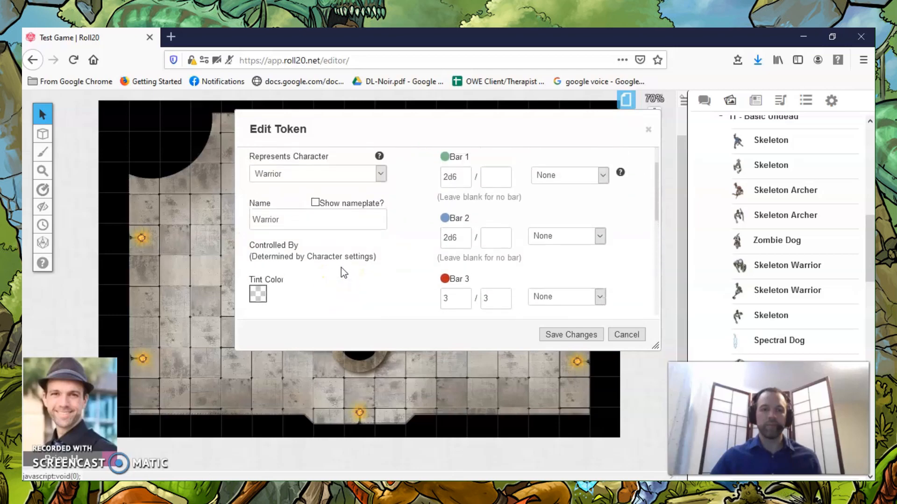
left_click(315, 238)
left_click(570, 334)
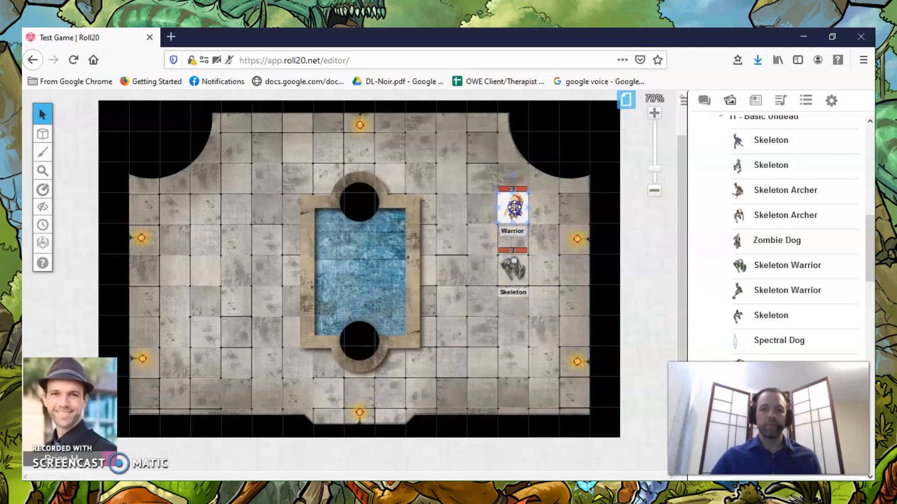
Turn off the Warrior token's nameplate again and save the change.
left_click_drag(748, 167, 713, 174)
left_click(478, 254)
scroll(325, 259, "down", 2)
scroll(334, 258, "down", 2)
scroll(335, 256, "up", 3)
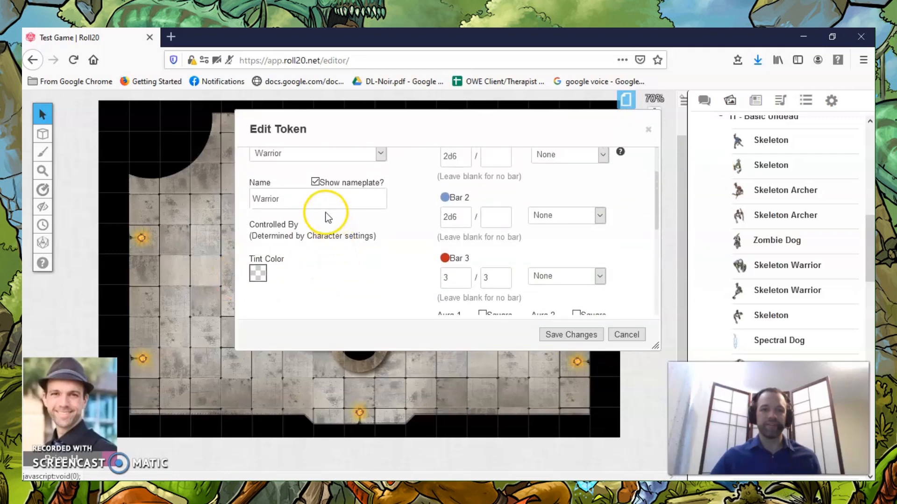
left_click(315, 182)
left_click(571, 334)
Assign the Skeleton token on the map as the default token of the Skeleton journal character and save the changes.
left_click(513, 262)
left_click(599, 196)
left_click(519, 266)
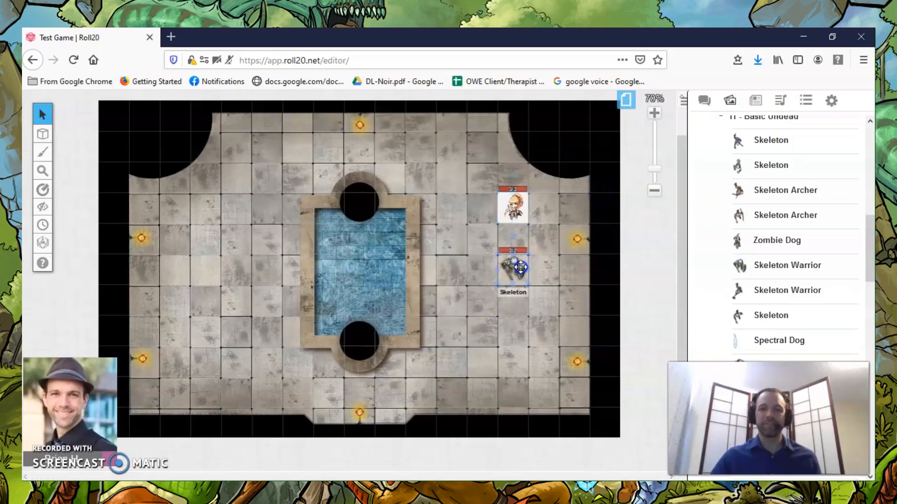
left_click(755, 100)
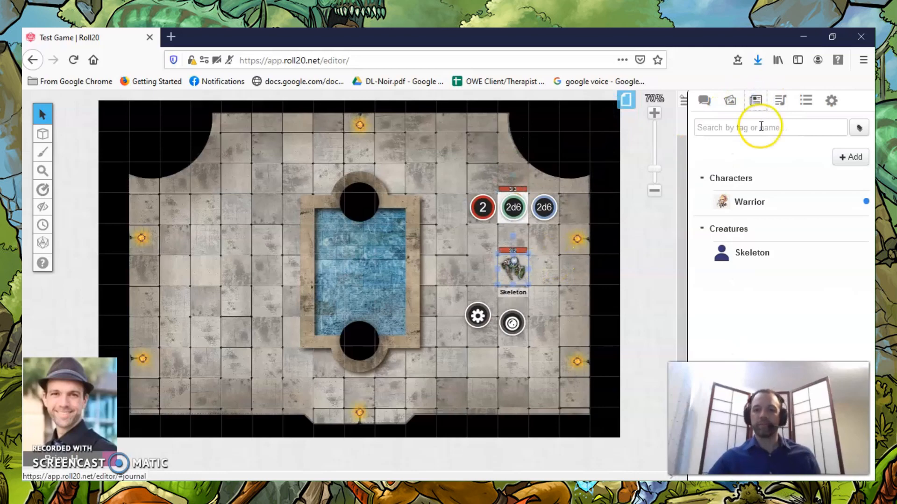
left_click(751, 253)
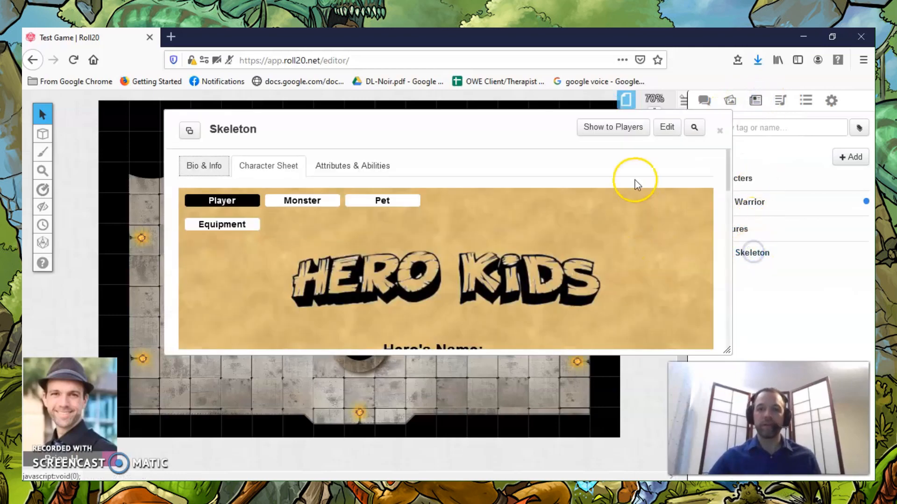
left_click(675, 129)
scroll(314, 247, "down", 5)
left_click(304, 224)
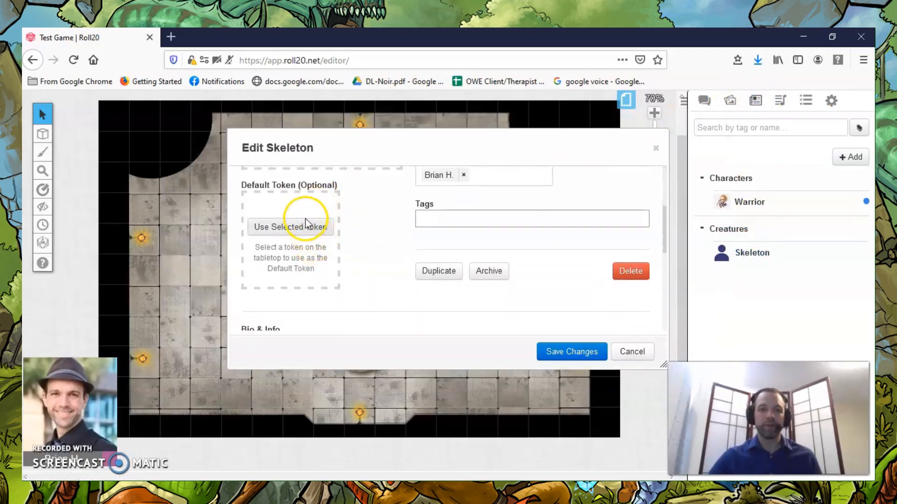
scroll(531, 298, "down", 3)
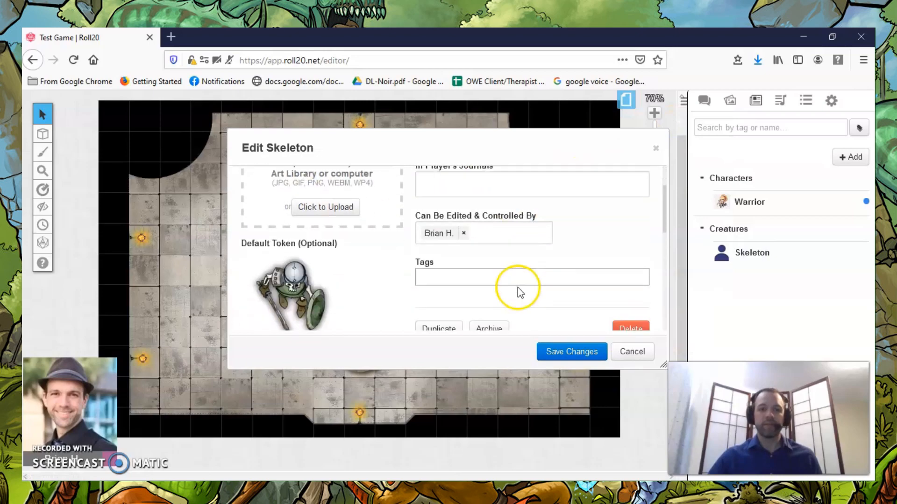
left_click(589, 351)
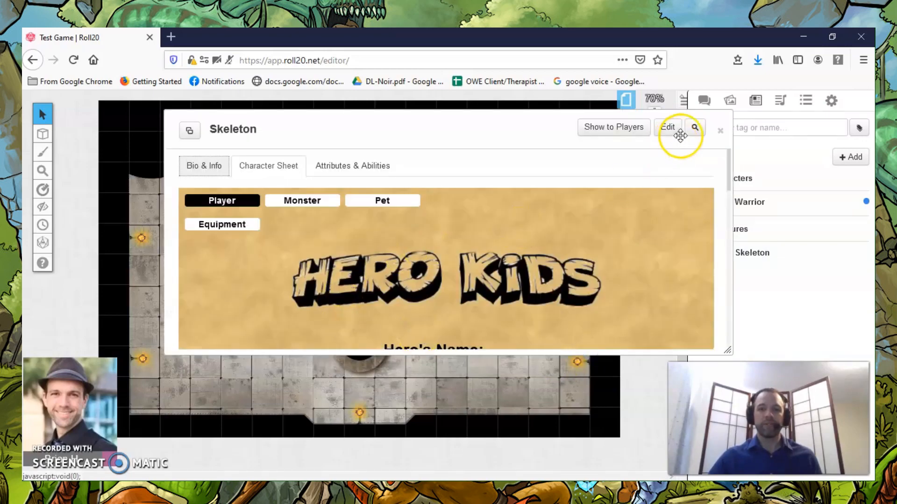
Close the Skeleton's character sheet and rotate its token on the map by 180 degrees.
left_click(719, 131)
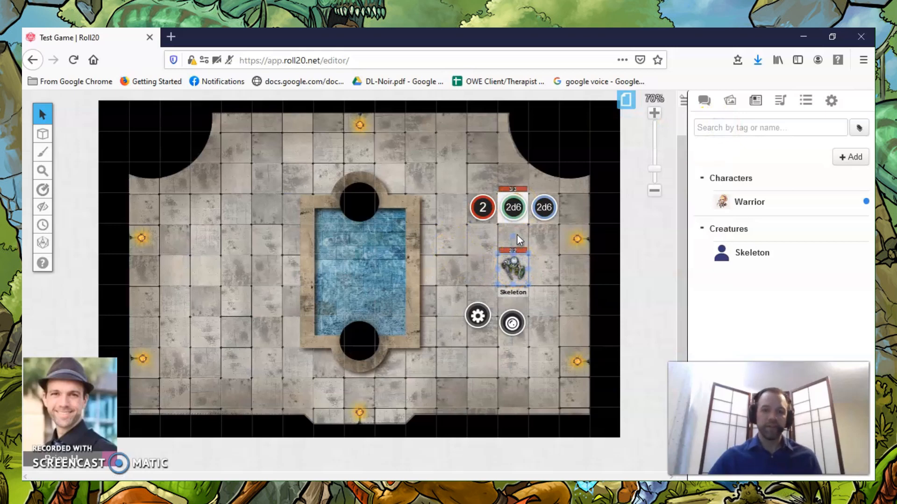
left_click_drag(511, 237, 511, 308)
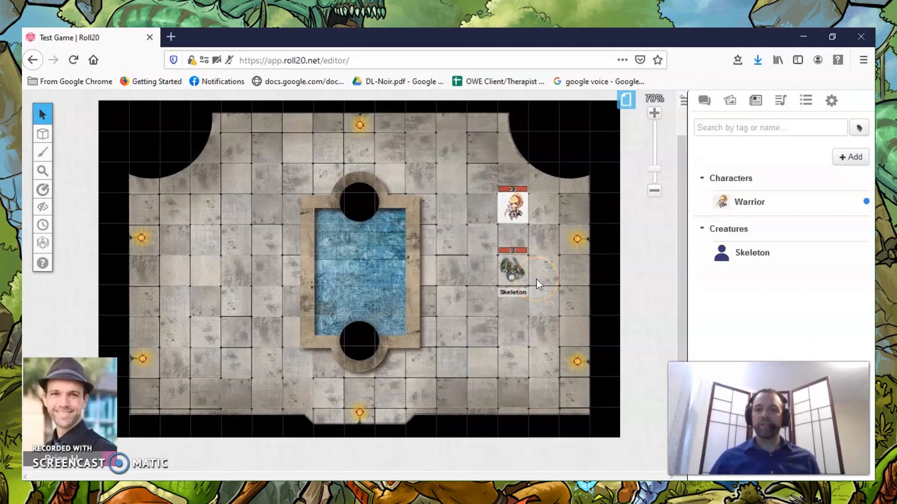
left_click(514, 264)
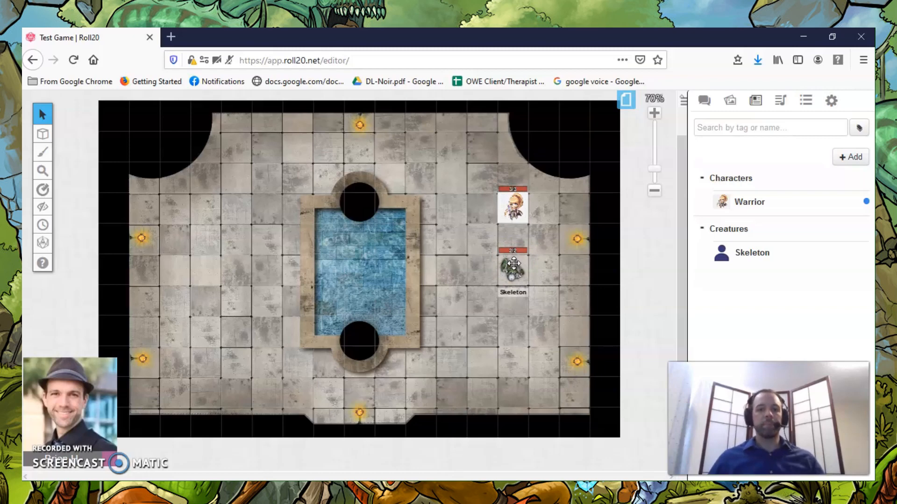
Move the Skeleton token three squares west to the fountain's edge and check whether the Warrior can see it.
left_click(512, 209)
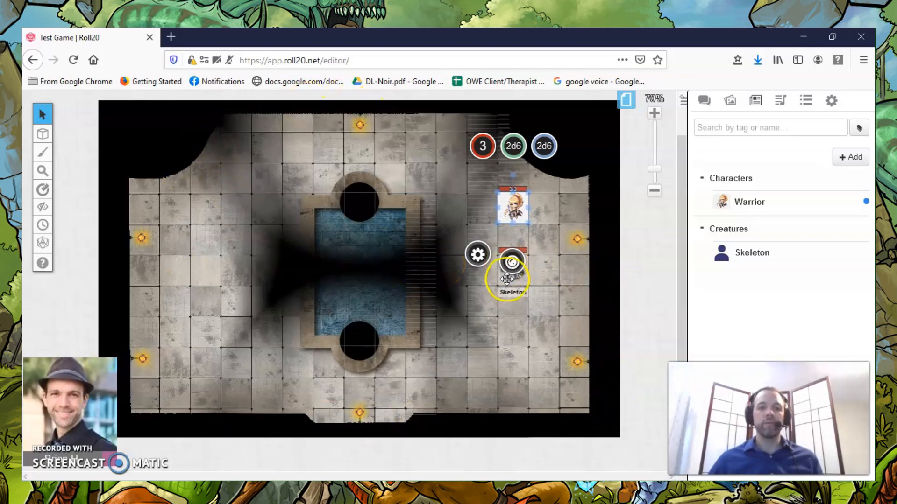
left_click(563, 276)
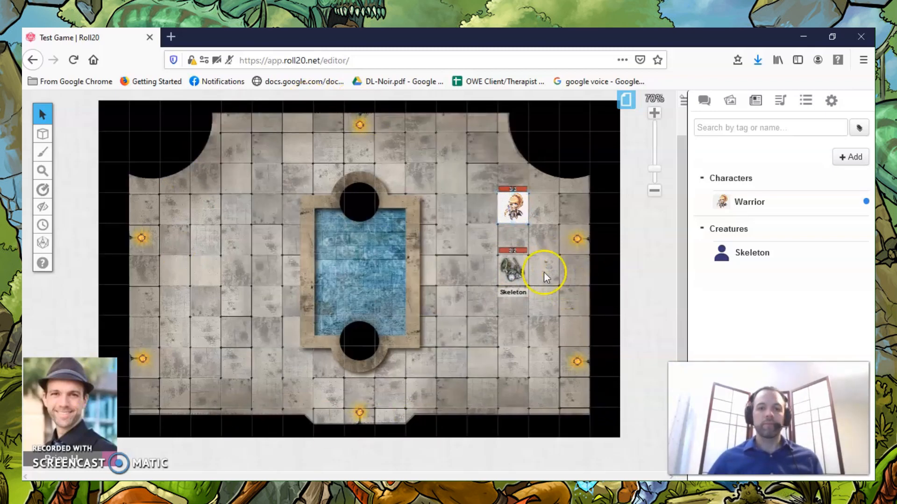
left_click(514, 270)
left_click_drag(514, 271, 422, 269)
left_click(526, 198)
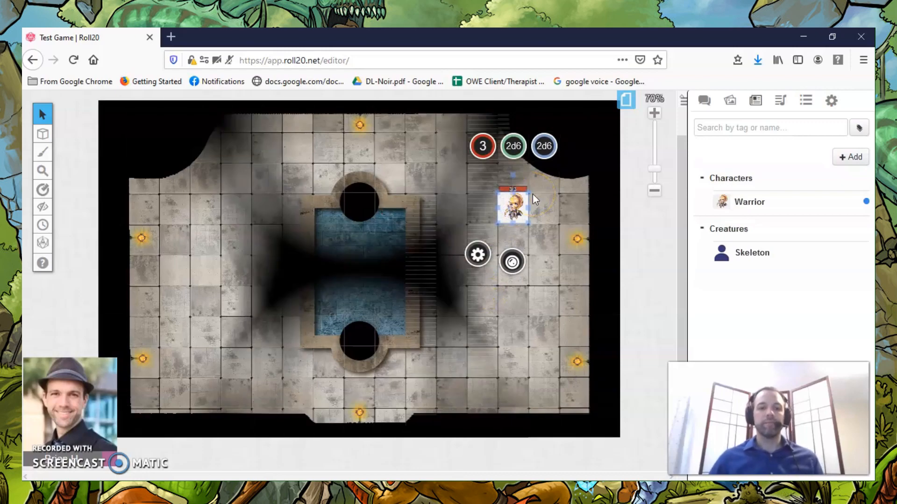
left_click(556, 205)
Send the Skeleton token beside the fountain to the GM Layer and check the map with the Warrior selected.
left_click(411, 257)
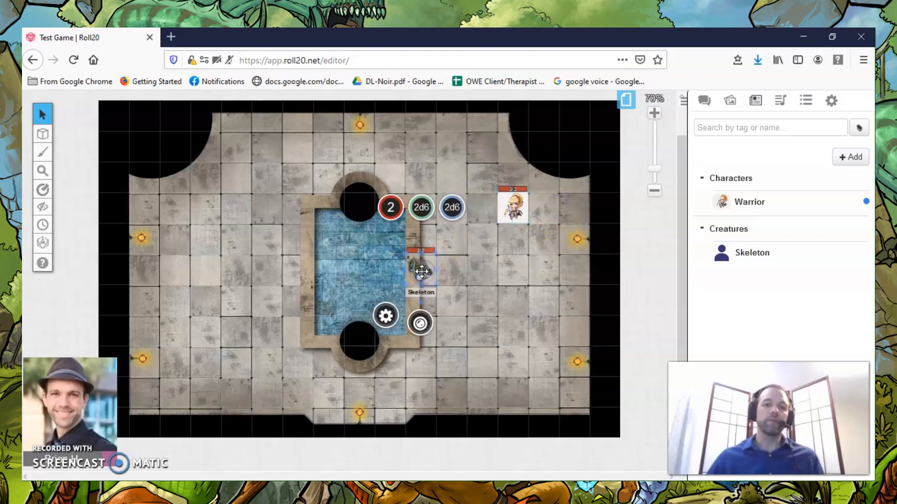
right_click(421, 273)
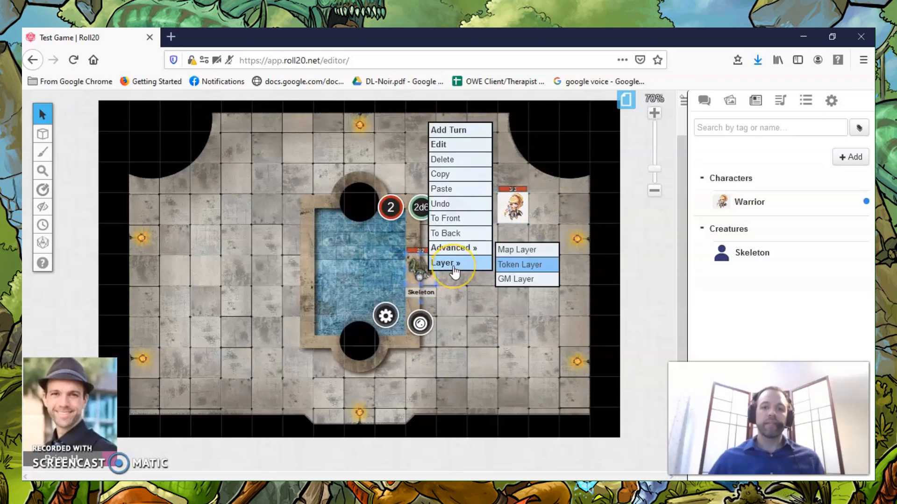
left_click(526, 280)
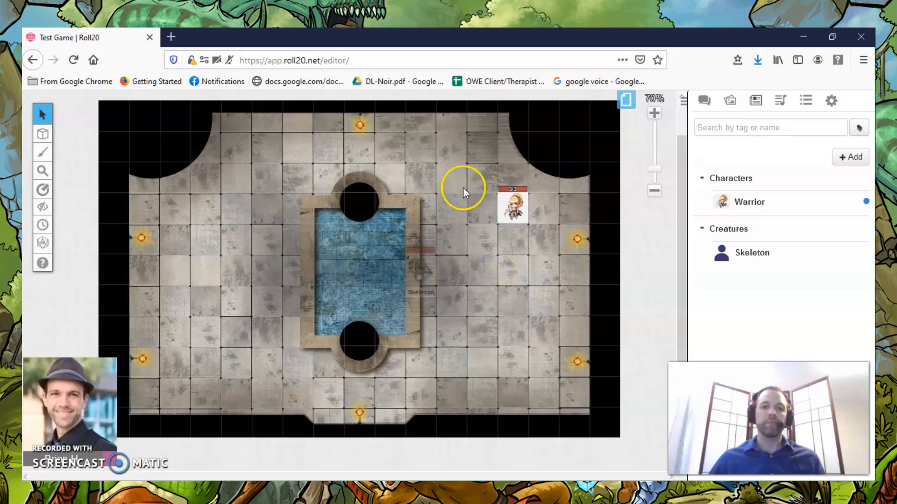
left_click(515, 208)
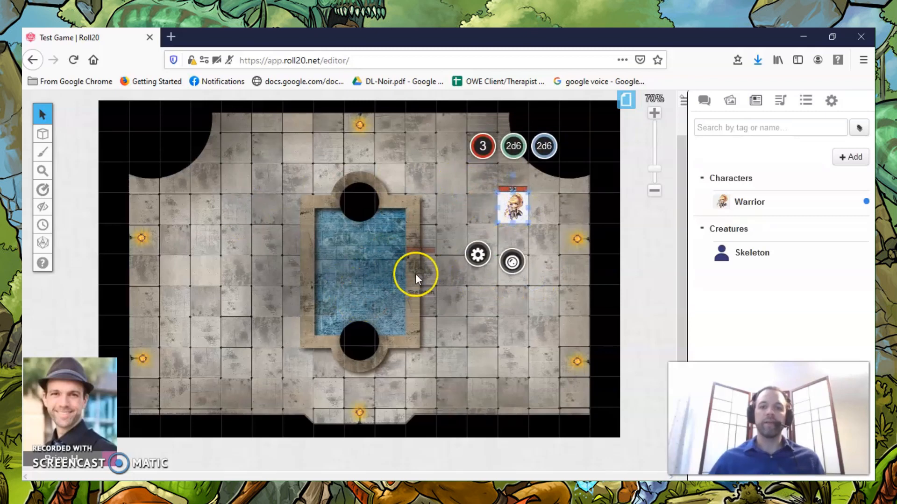
left_click(423, 271)
left_click(516, 208)
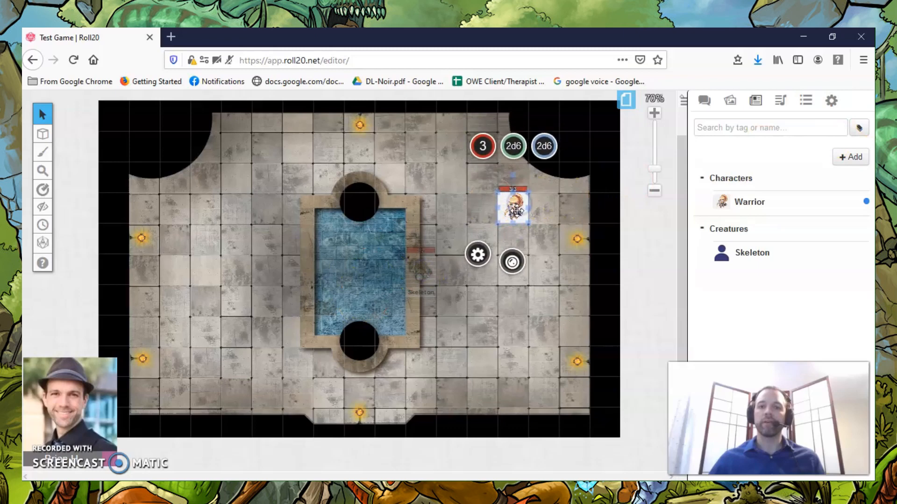
Re-join the game as a player to examine what players can see on the map.
left_click(831, 100)
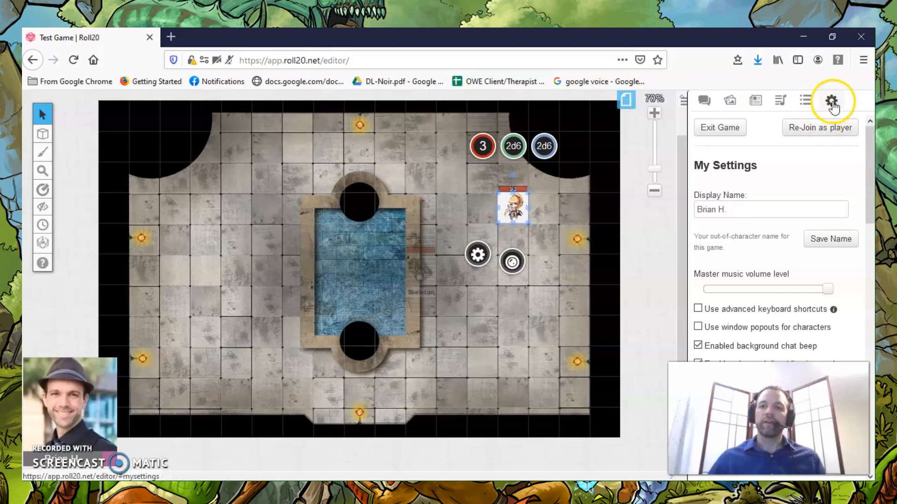
left_click(815, 128)
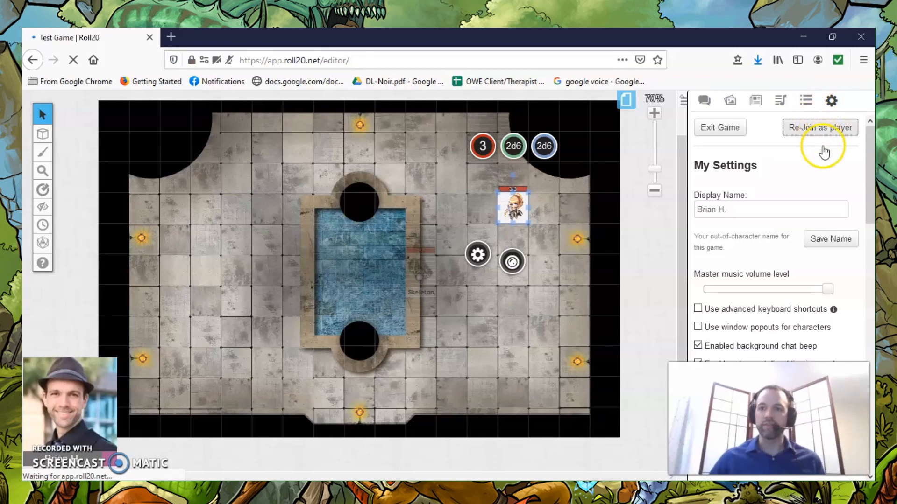
left_click(817, 129)
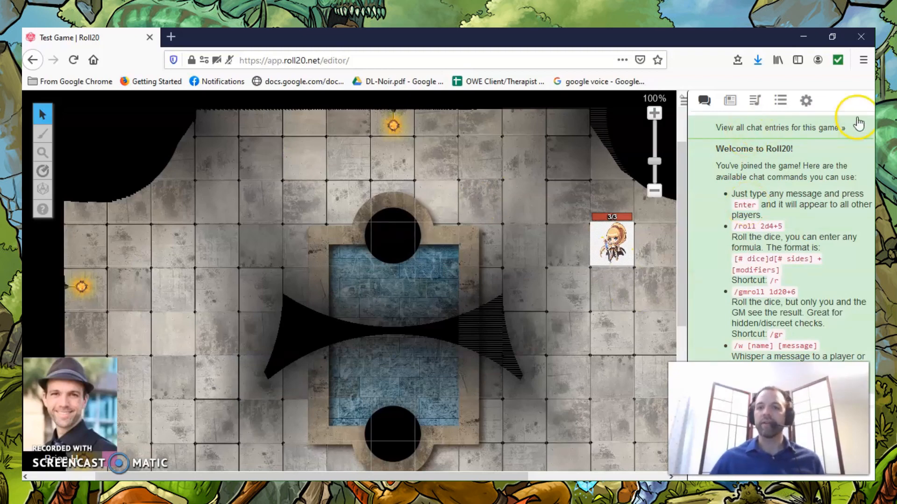
Re-join the game as GM and deny the site access to the camera and microphone.
left_click(805, 100)
left_click(827, 130)
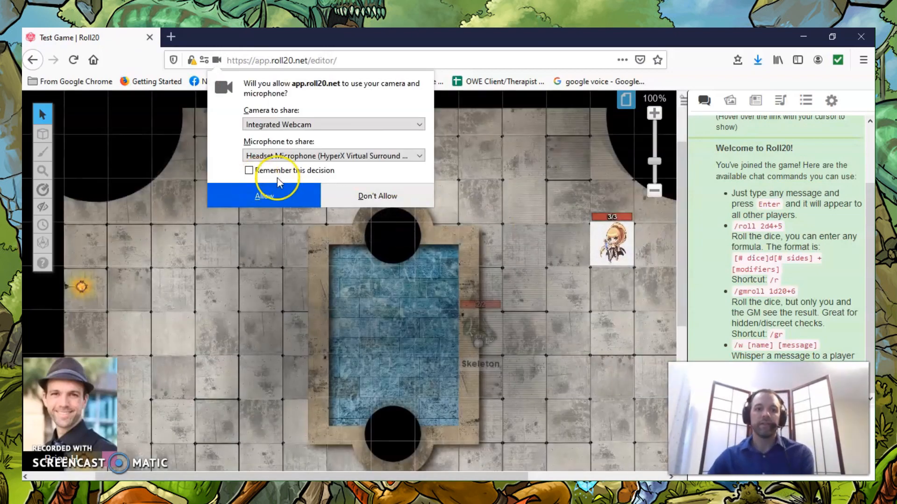
left_click(358, 195)
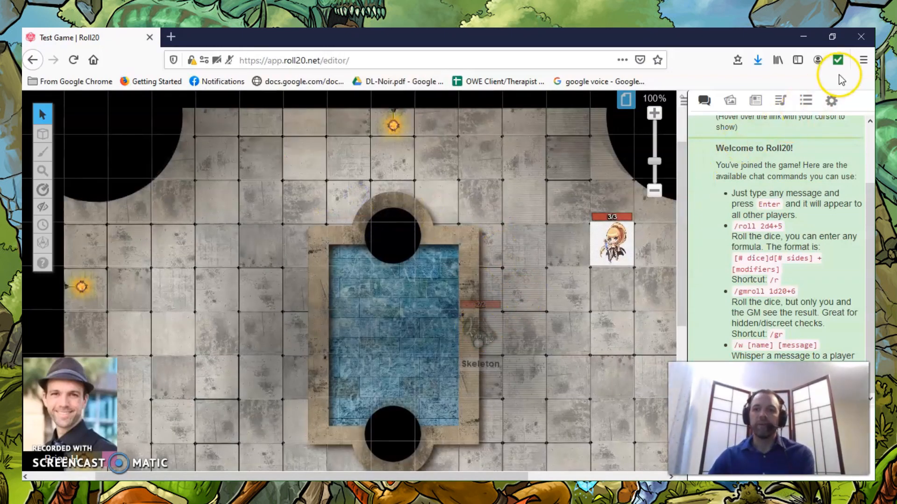
Switch to the GM Info Overlay layer and move the Skeleton token to the square directly below the Warrior.
left_click(654, 190)
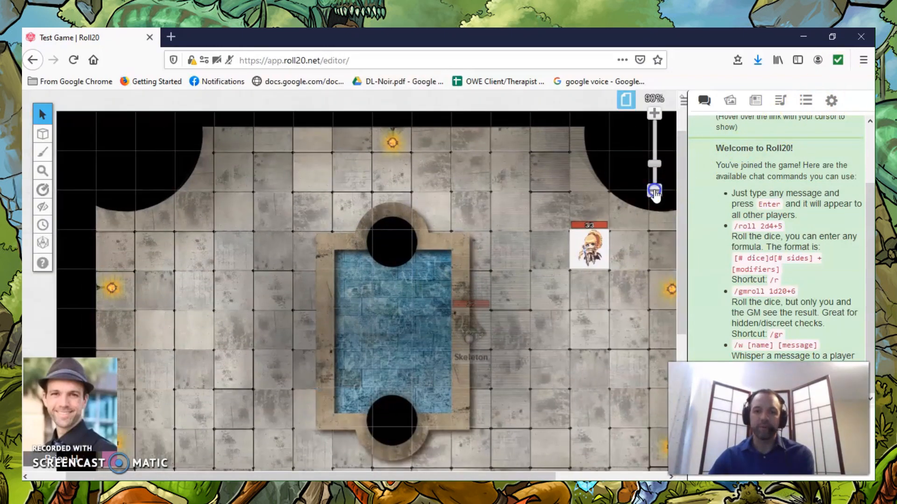
left_click(654, 190)
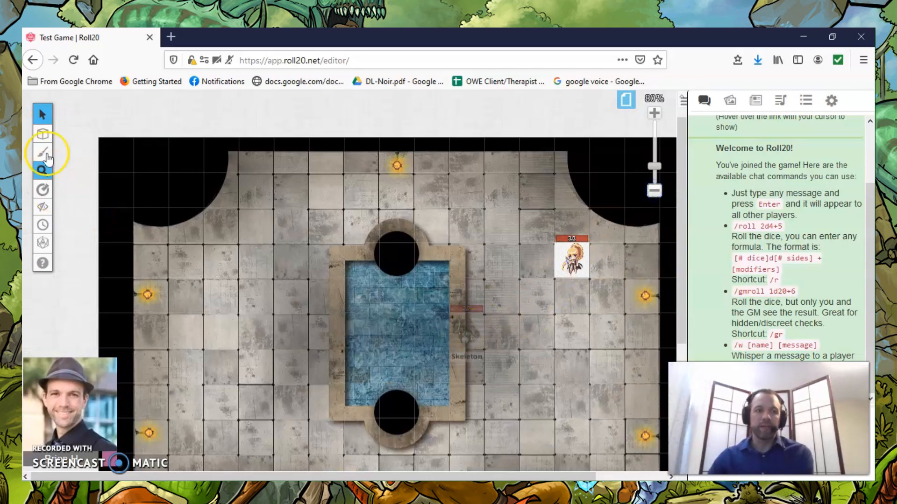
mouse_move(42, 136)
left_click(85, 163)
left_click_drag(461, 328, 585, 301)
Send the Skeleton token to the Token Layer and make Objects & Tokens the active layer.
right_click(577, 298)
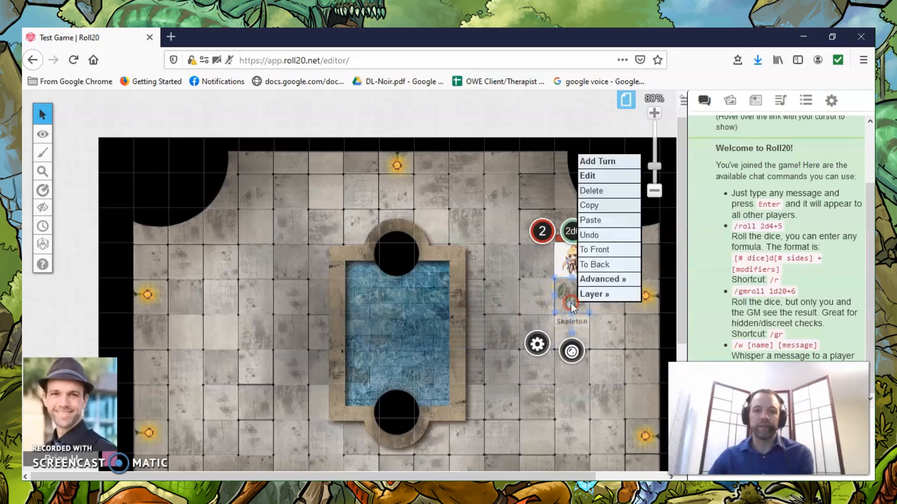
mouse_move(602, 294)
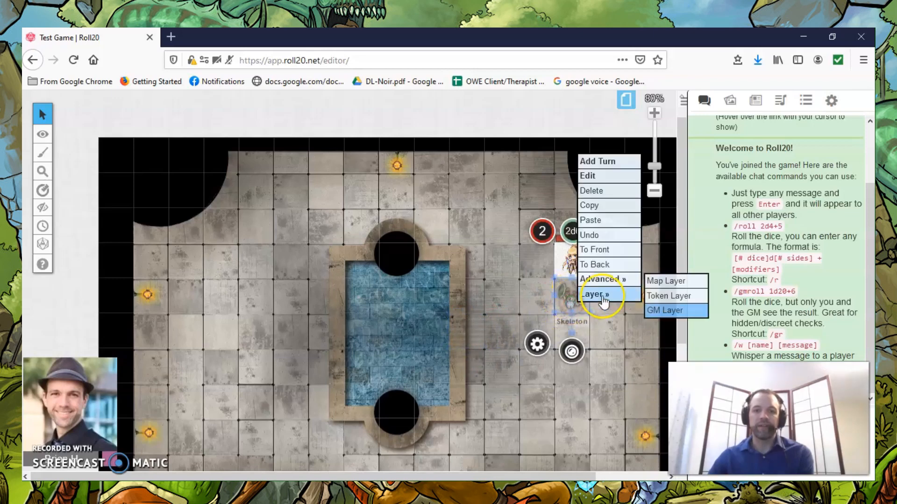
left_click(673, 298)
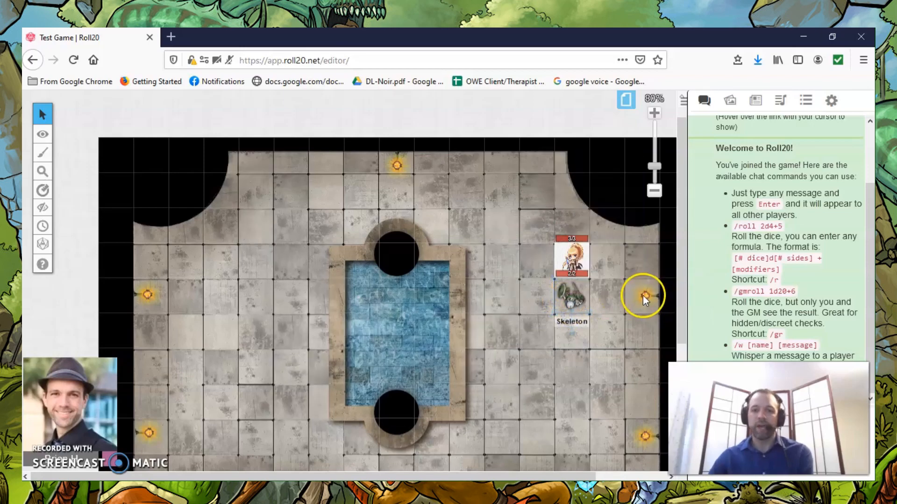
mouse_move(43, 135)
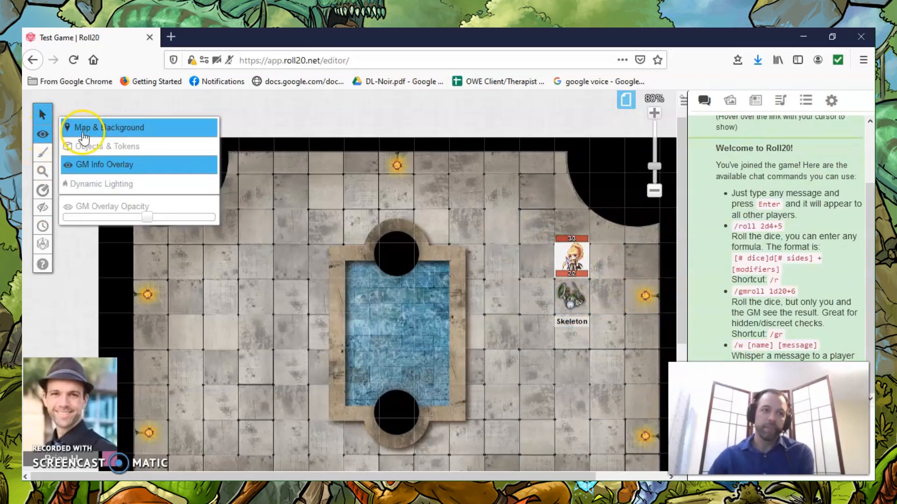
left_click(89, 146)
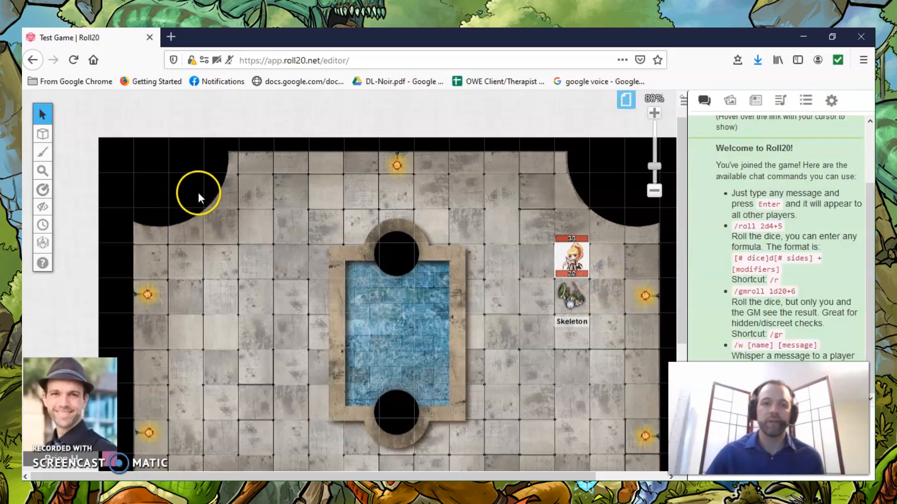
Open the turn order and add a custom item labelled Skeleton through its settings.
mouse_move(48, 242)
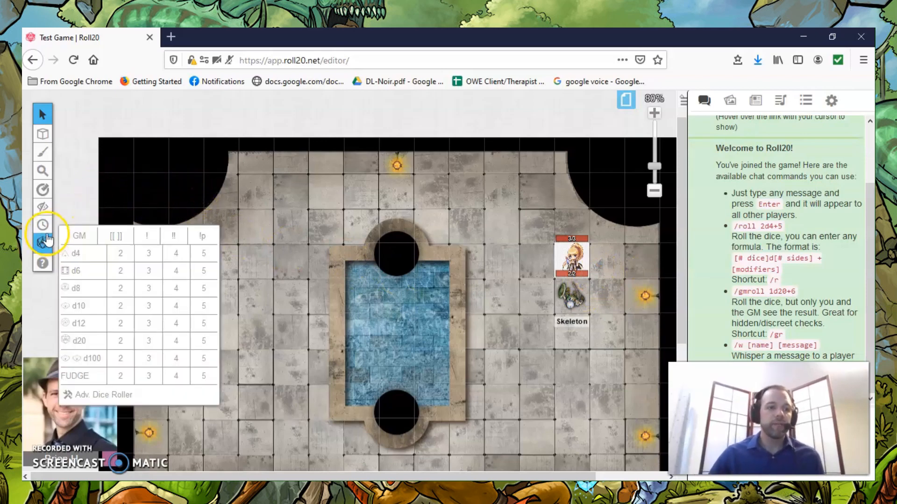
left_click(43, 226)
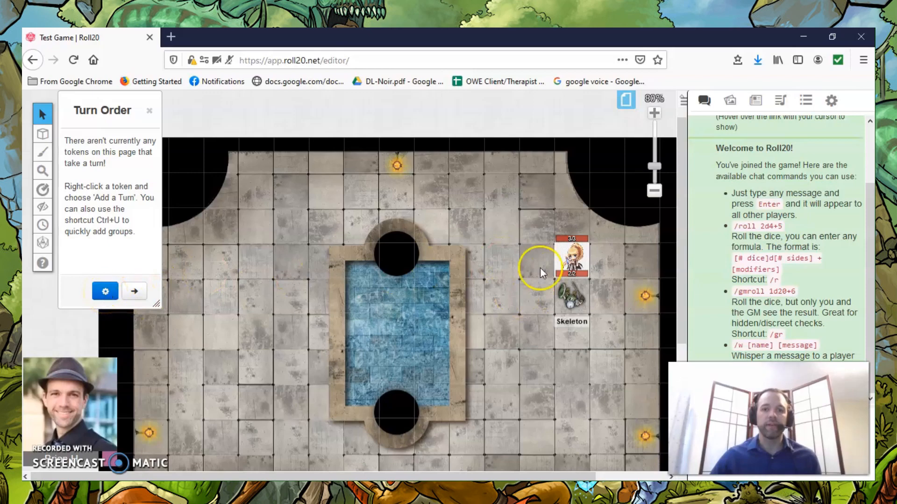
left_click(569, 300)
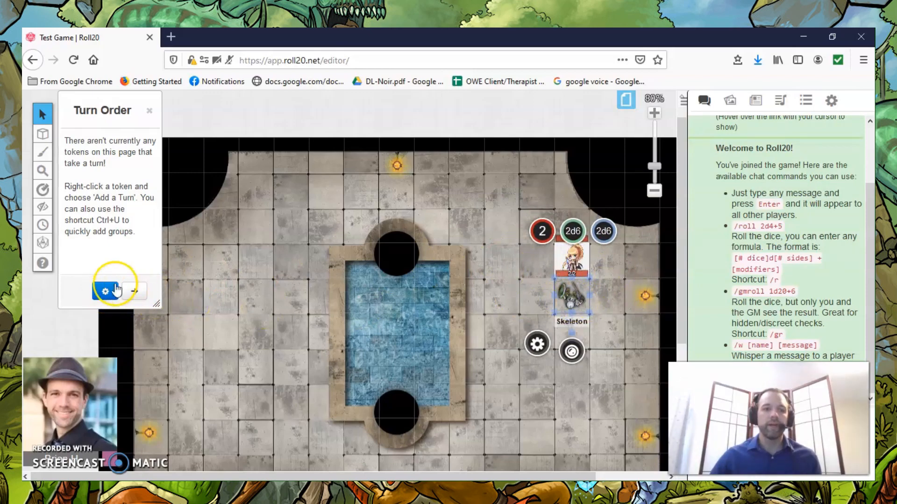
left_click(107, 293)
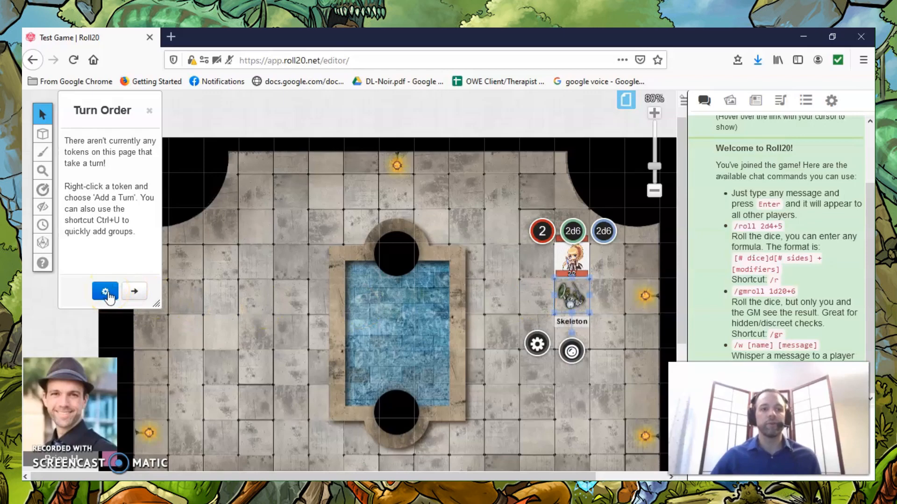
left_click(107, 292)
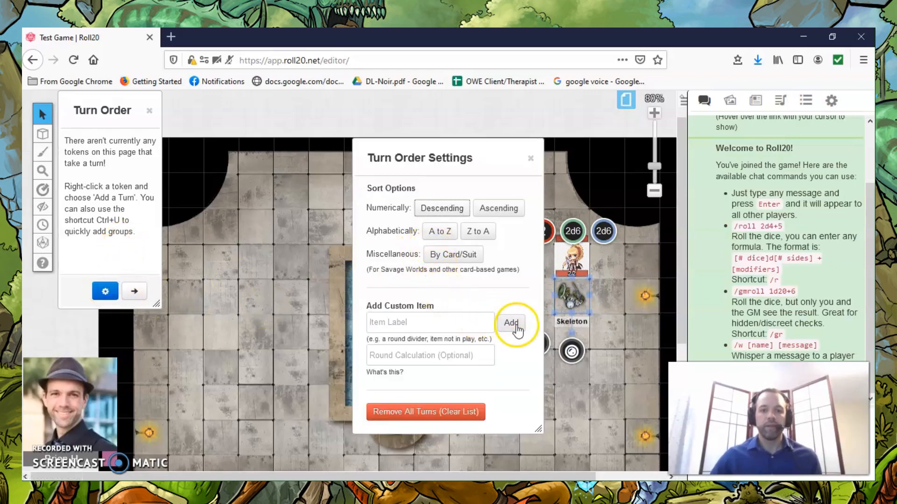
left_click(411, 322)
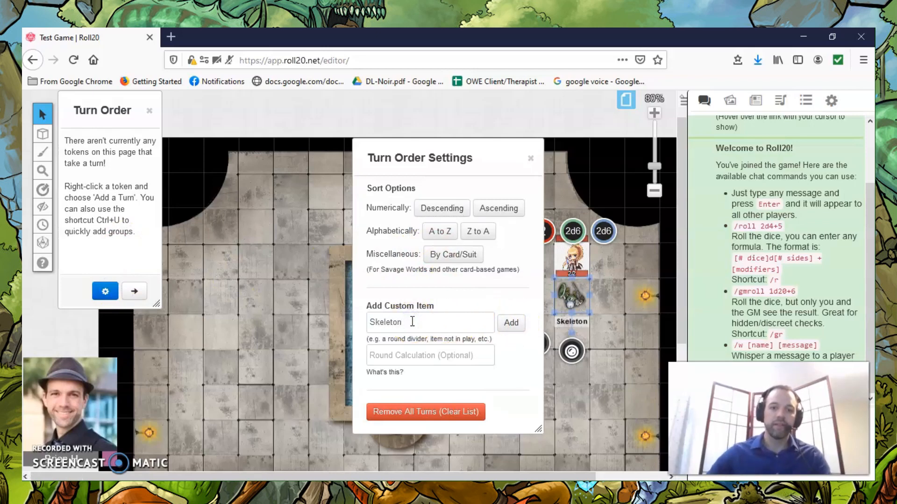
left_click(510, 323)
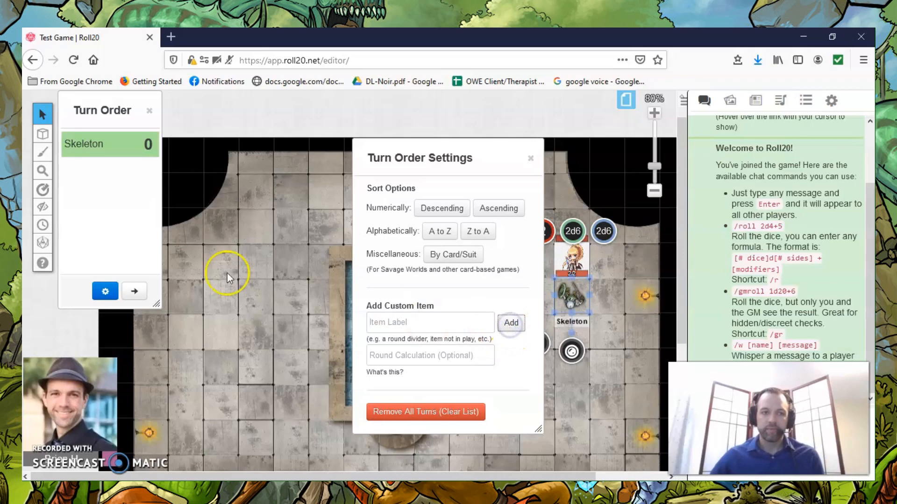
Add a custom item labelled Warrior to the turn order and set its turn value to 1.
left_click(400, 323)
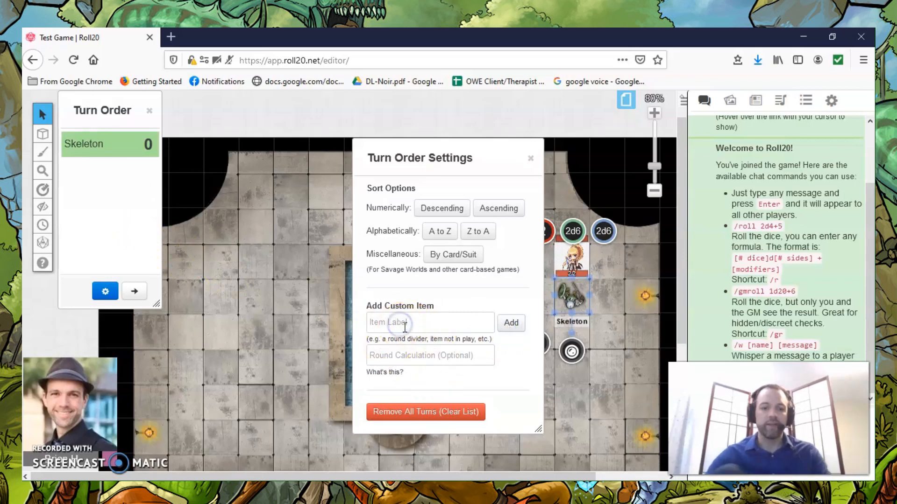
type("Warrior")
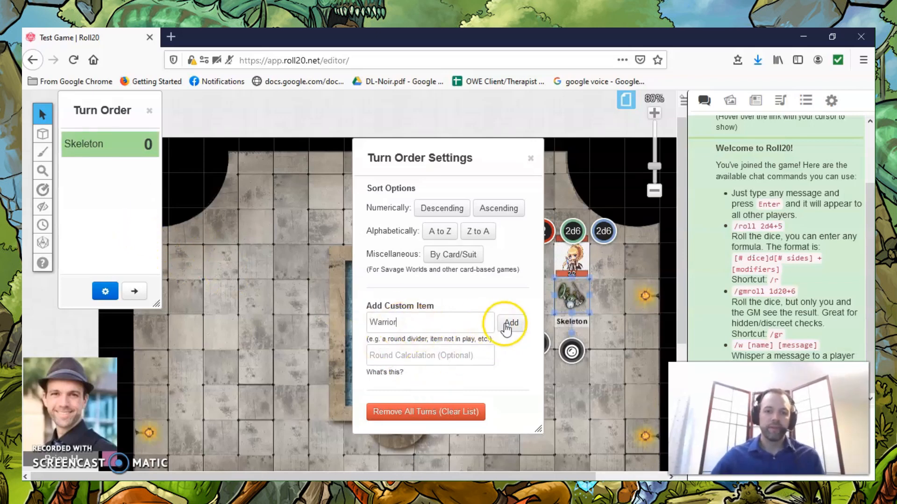
left_click(511, 323)
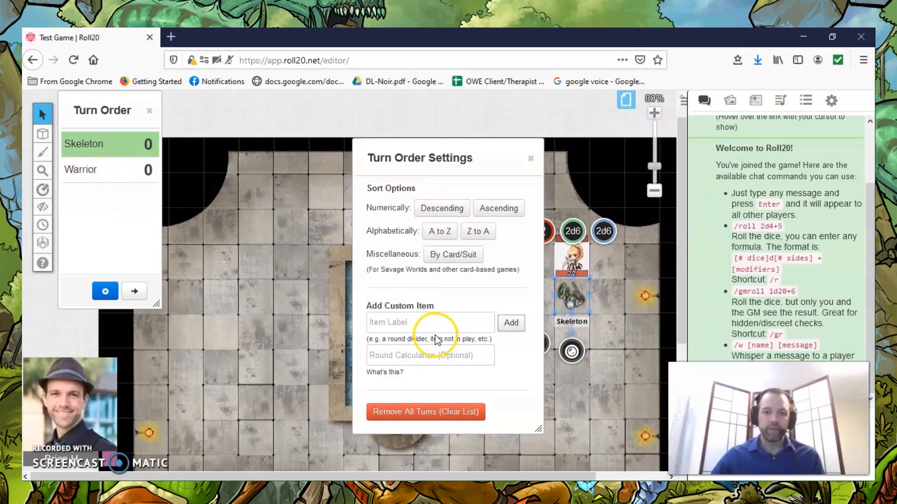
left_click(147, 171)
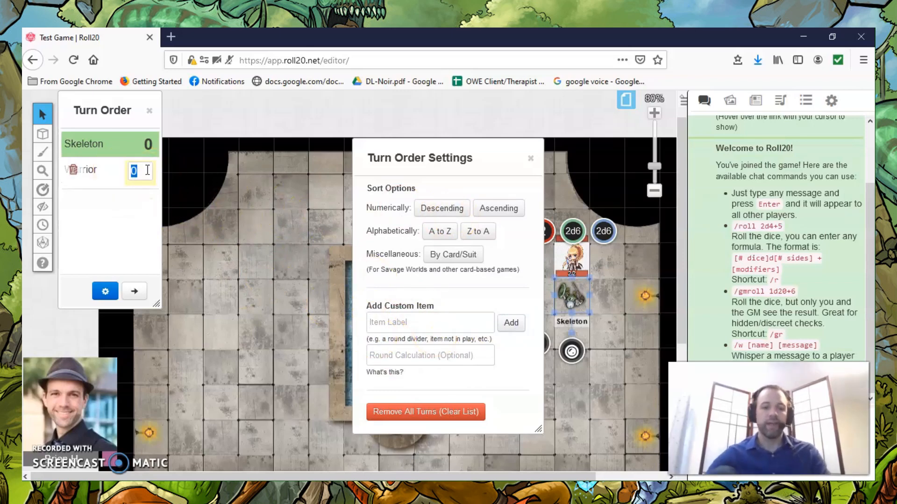
type("1")
key("Return")
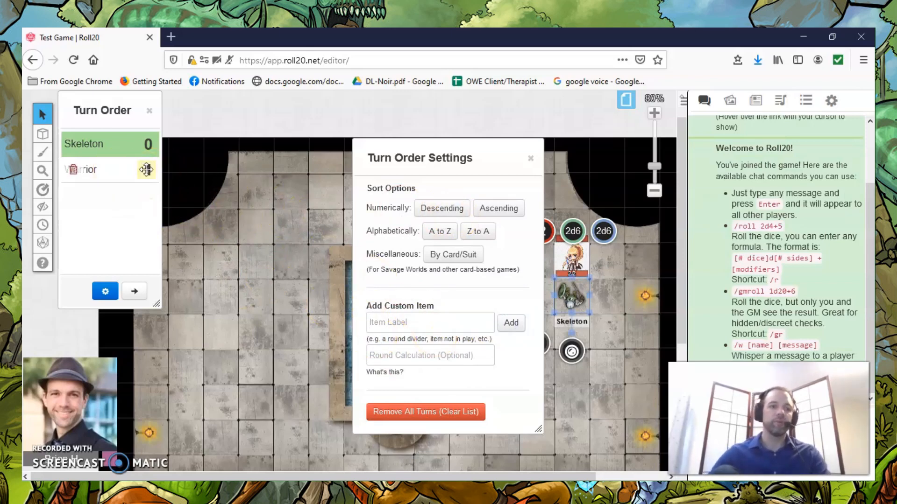
Set the Skeleton's turn value to 2 in the turn order.
left_click(143, 144)
type("2")
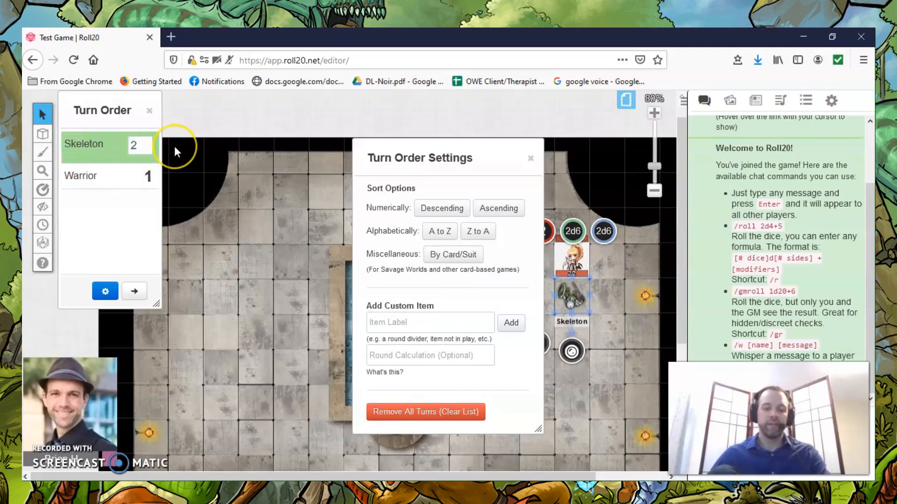
left_click(175, 146)
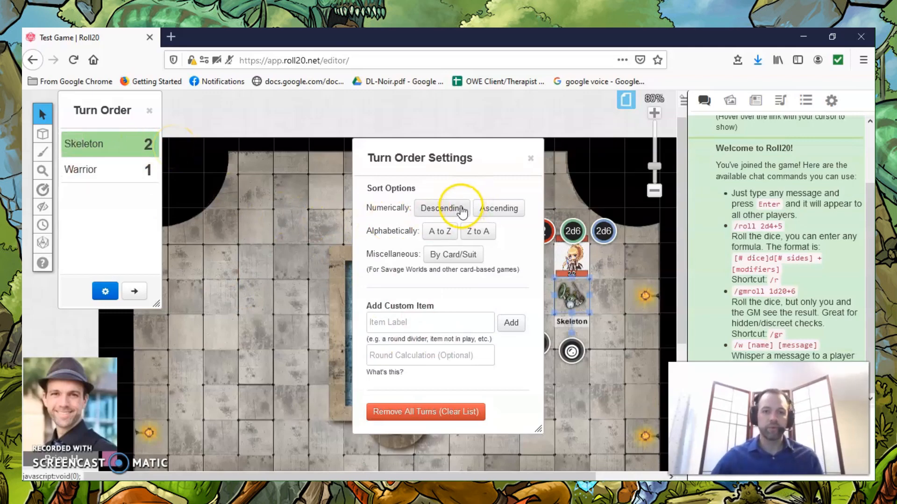
Try a descending numerical sort on the turn order, and finally sort it in ascending numerical order.
left_click(442, 210)
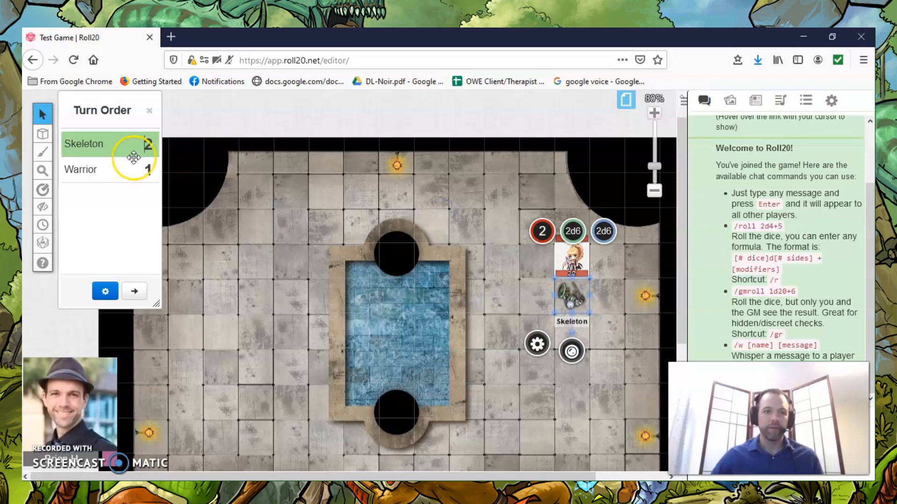
left_click(105, 291)
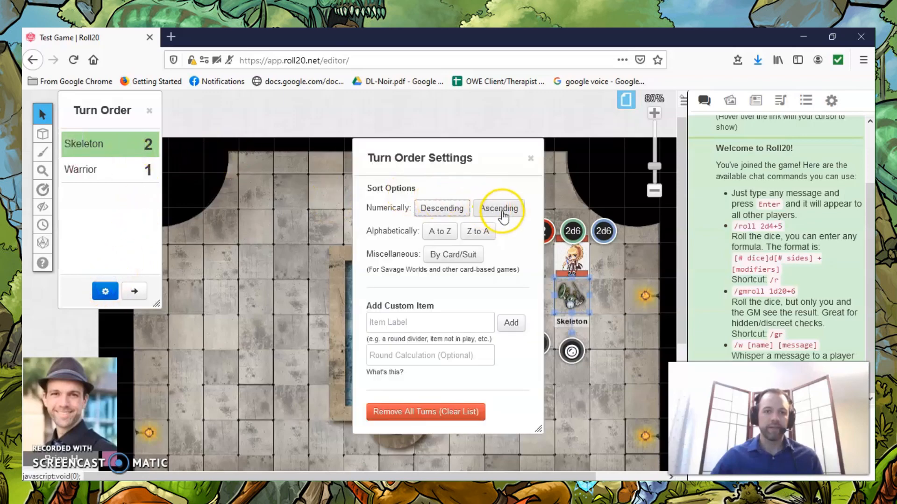
left_click(501, 208)
left_click(127, 218)
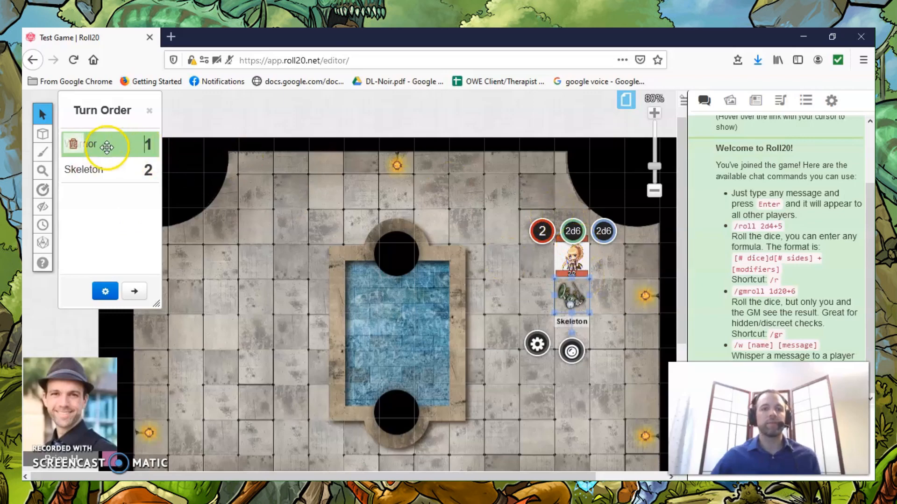
Select the Warrior token and open the Warrior's character sheet in a maximized pop-out window at its combat dice.
left_click(568, 250)
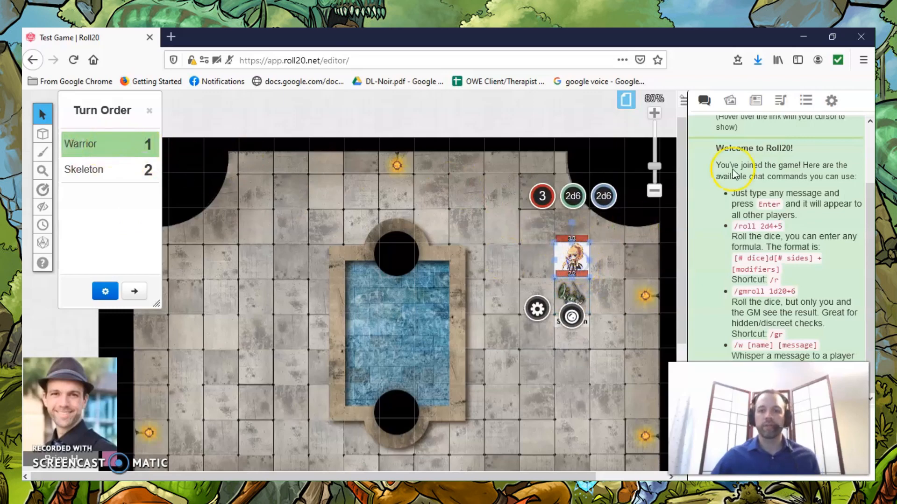
left_click(755, 101)
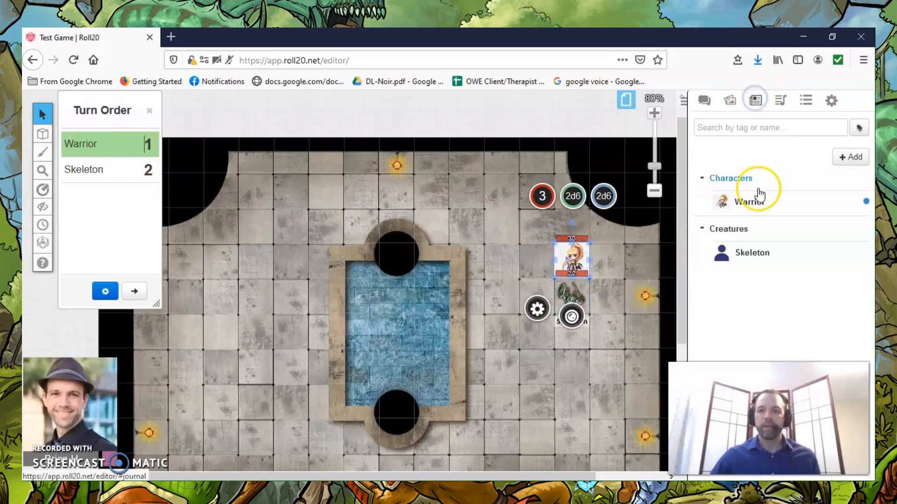
left_click(747, 204)
left_click(275, 168)
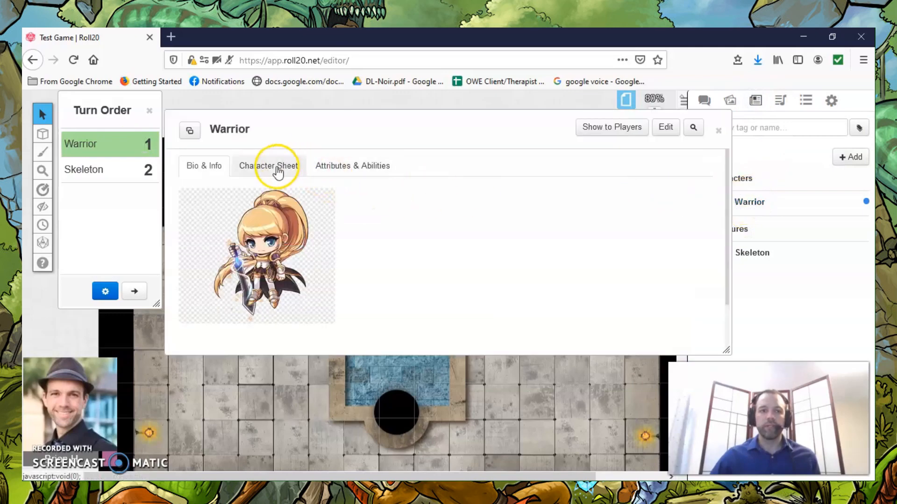
left_click(198, 138)
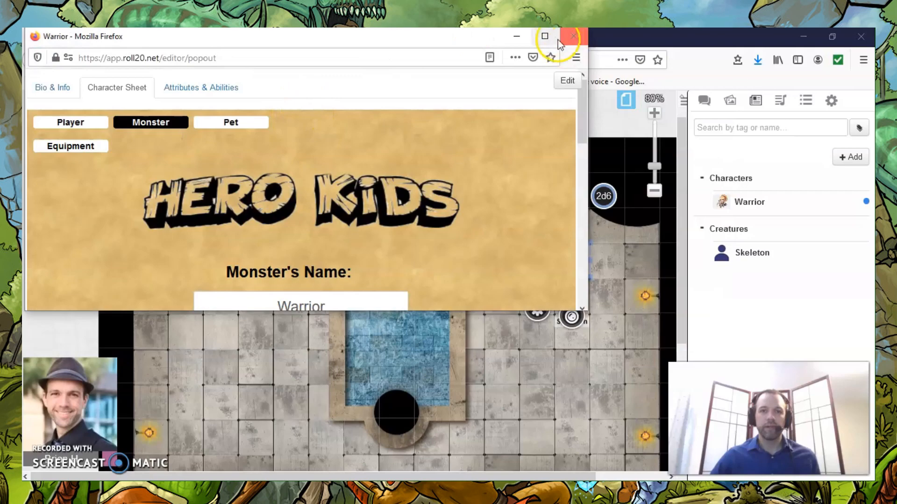
left_click(558, 40)
scroll(382, 200, "down", 5)
left_click(499, 181)
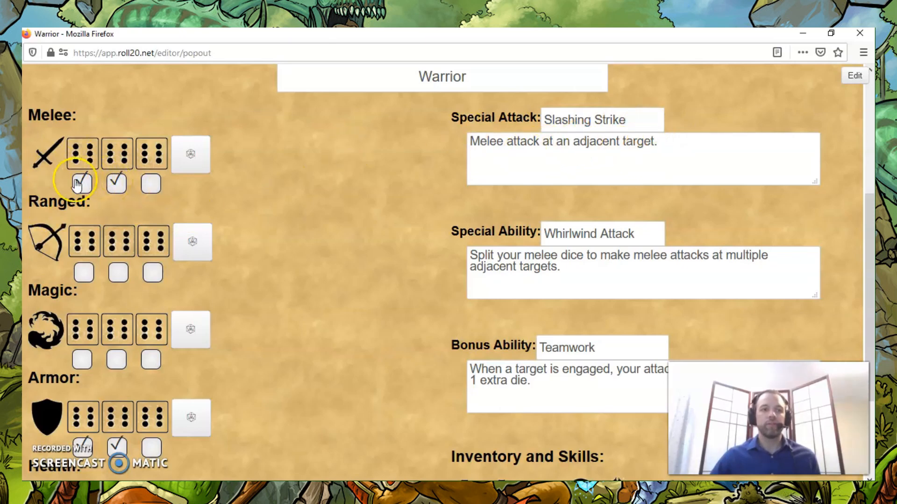
Roll the Warrior's melee dice from the character sheet and bring up the game chat.
left_click(190, 158)
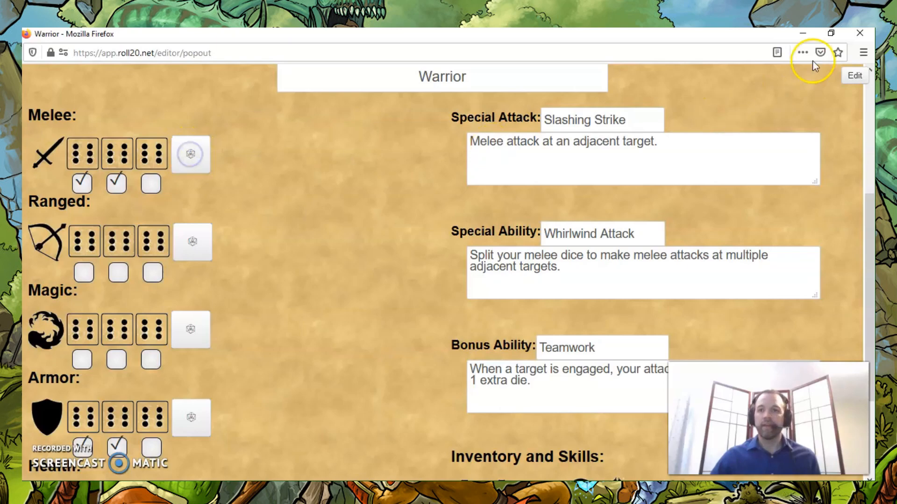
left_click(806, 35)
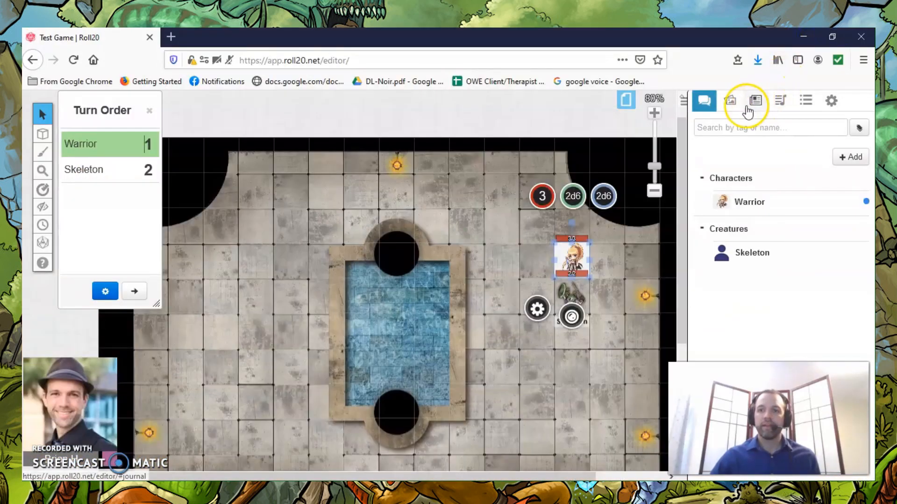
left_click(705, 101)
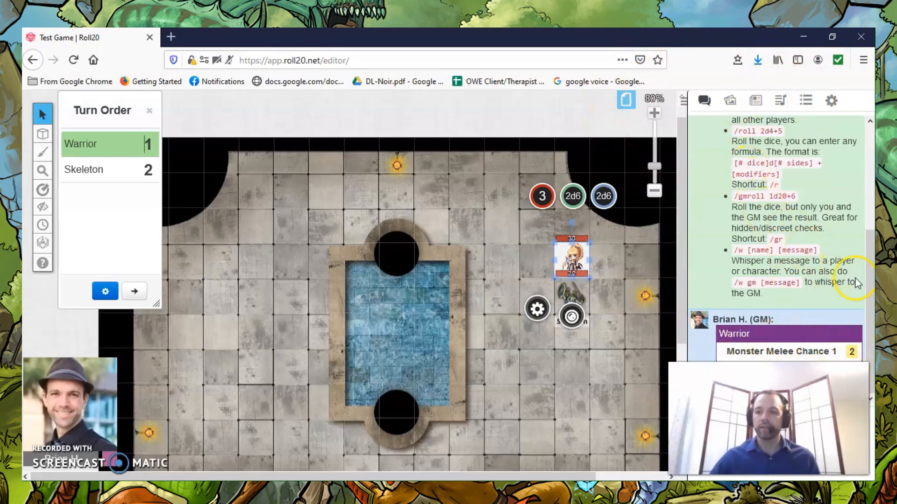
Compare the melee dice on the Warrior's character sheet with the individual melee roll results in chat.
left_click(756, 102)
left_click(752, 201)
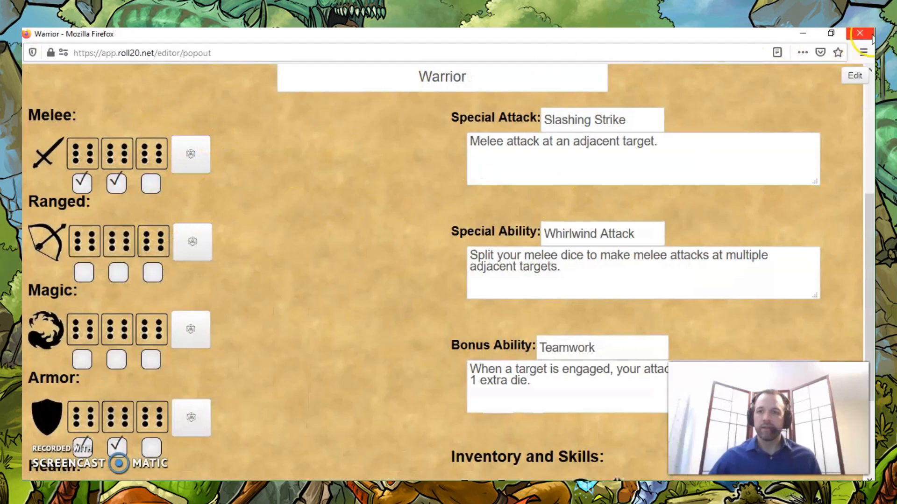
left_click(804, 33)
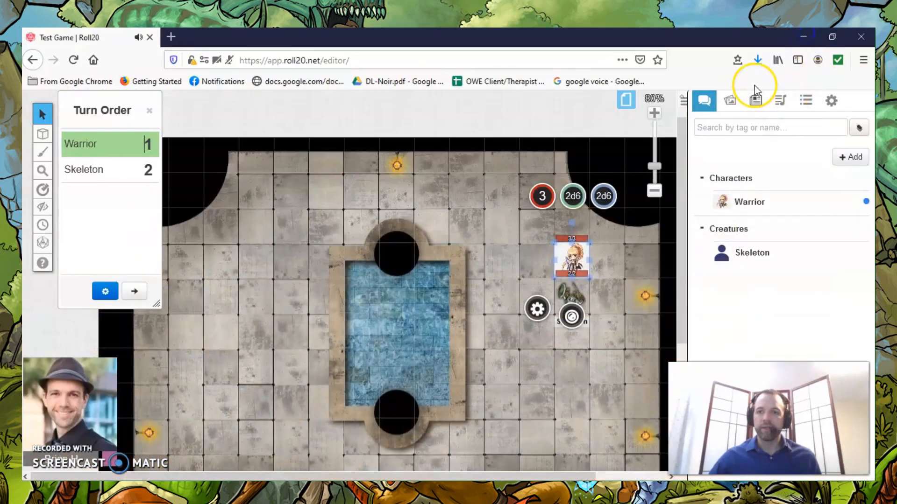
left_click(704, 101)
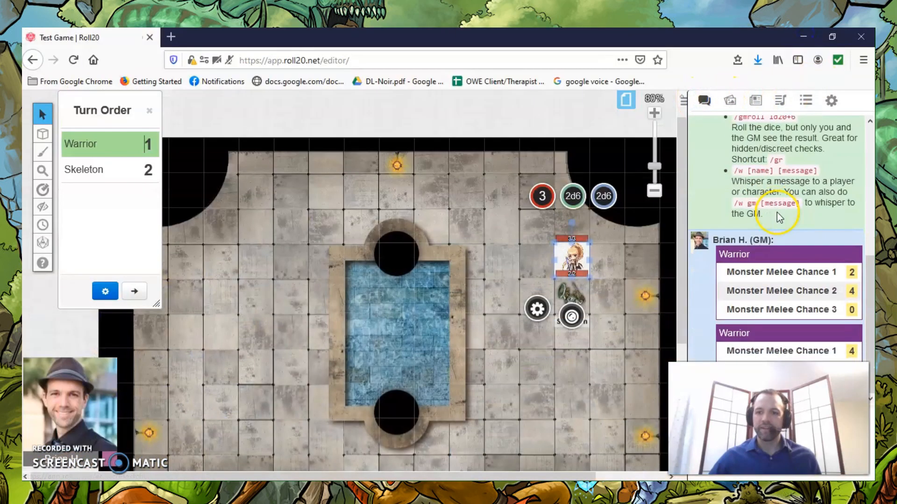
mouse_move(851, 277)
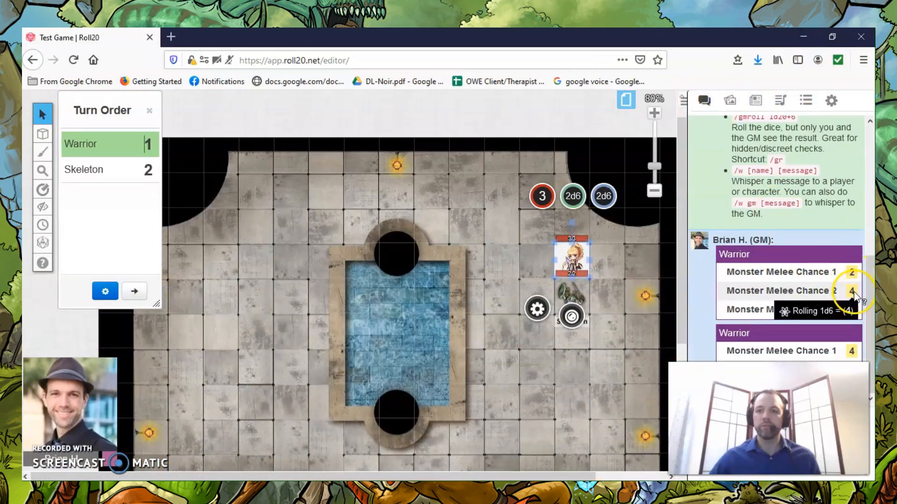
mouse_move(849, 310)
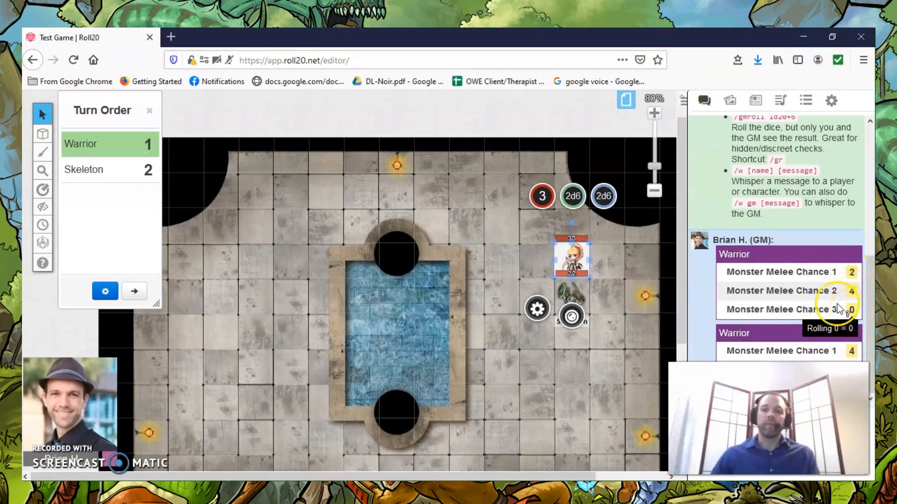
left_click(756, 100)
left_click(747, 202)
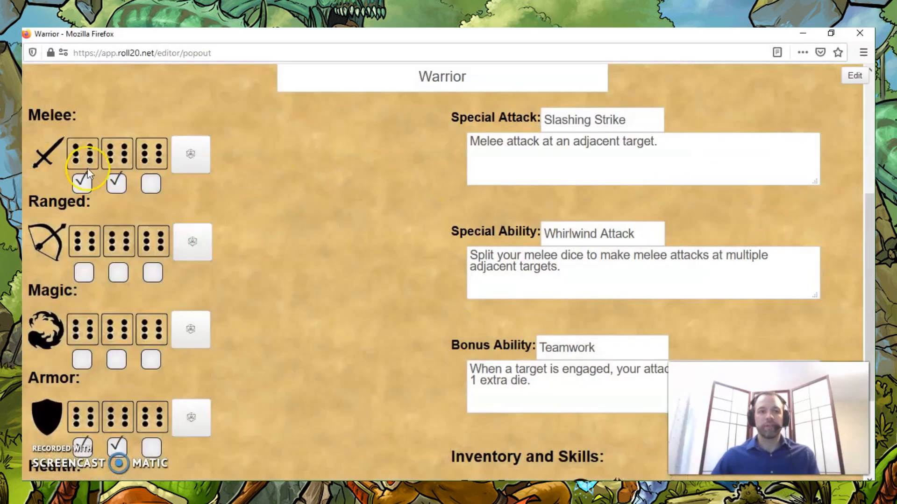
left_click(799, 33)
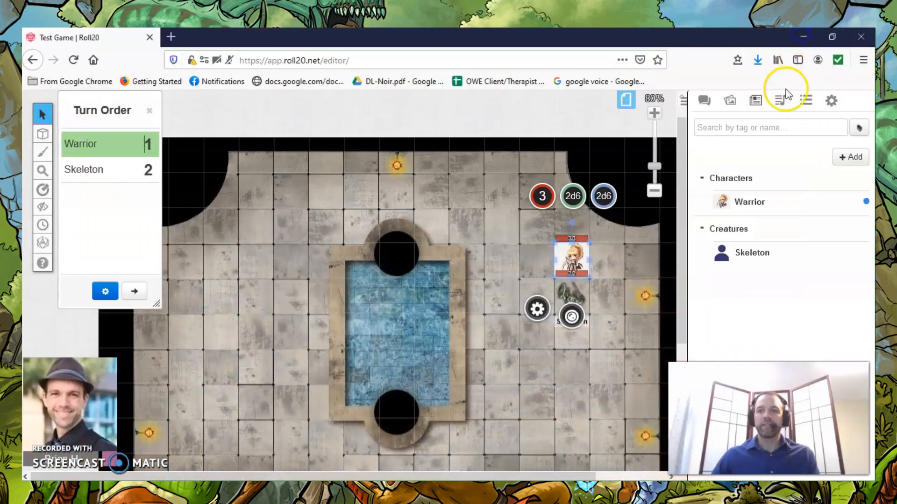
left_click(704, 103)
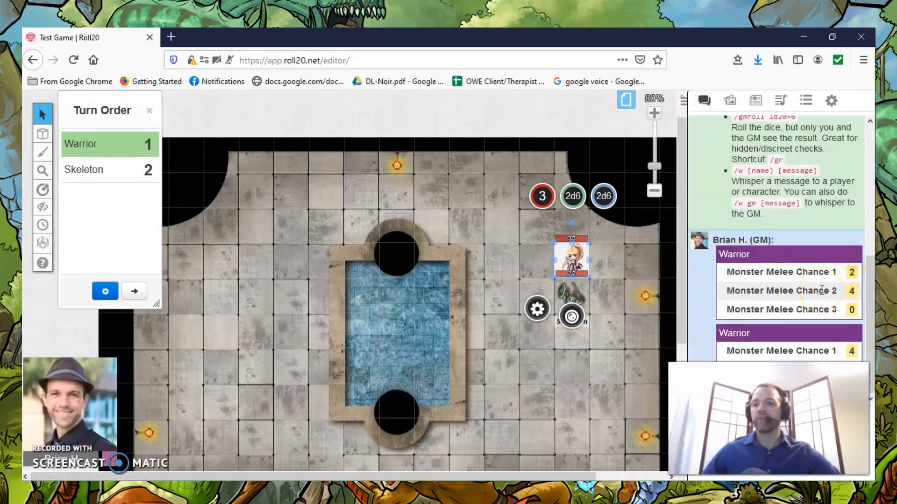
mouse_move(852, 293)
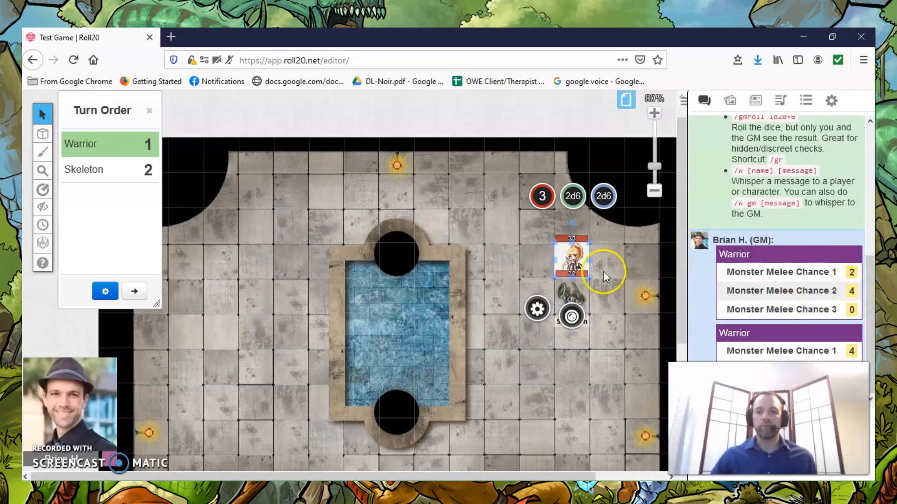
Select the Skeleton token, open the Skeleton's character sheet and roll its armor dice, closing the sheet when done.
left_click(568, 294)
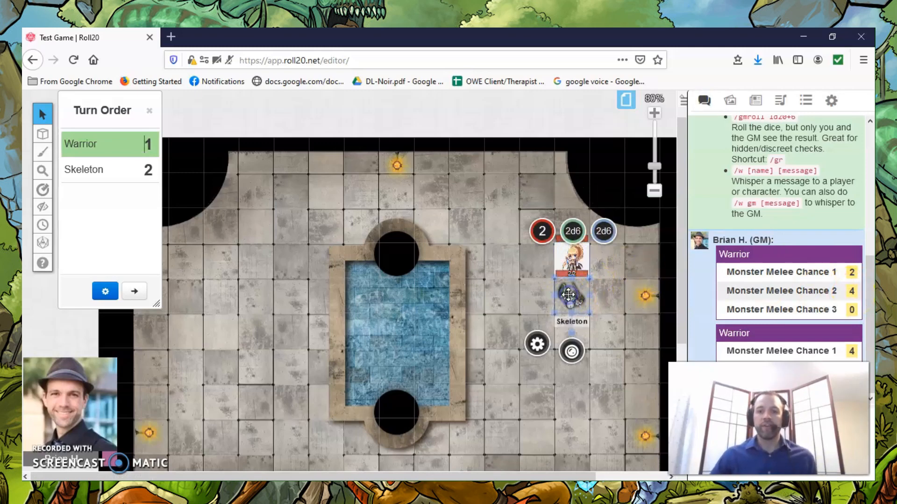
left_click(755, 99)
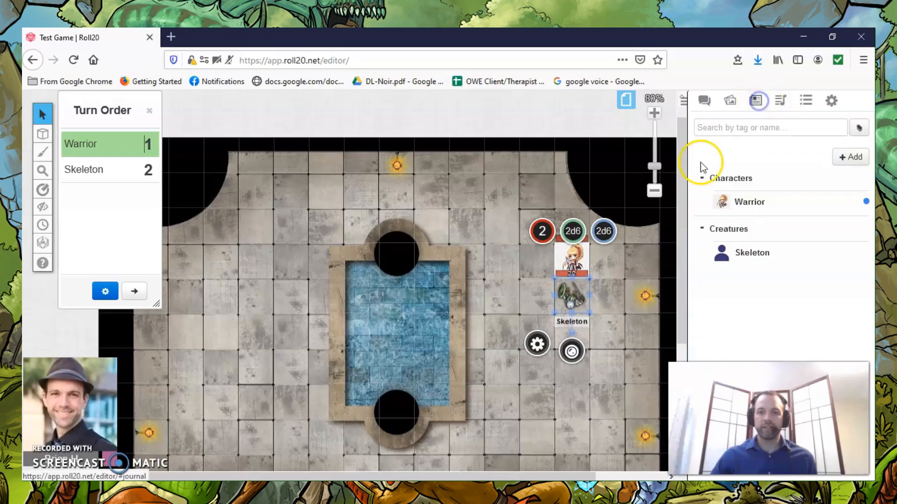
left_click(740, 255)
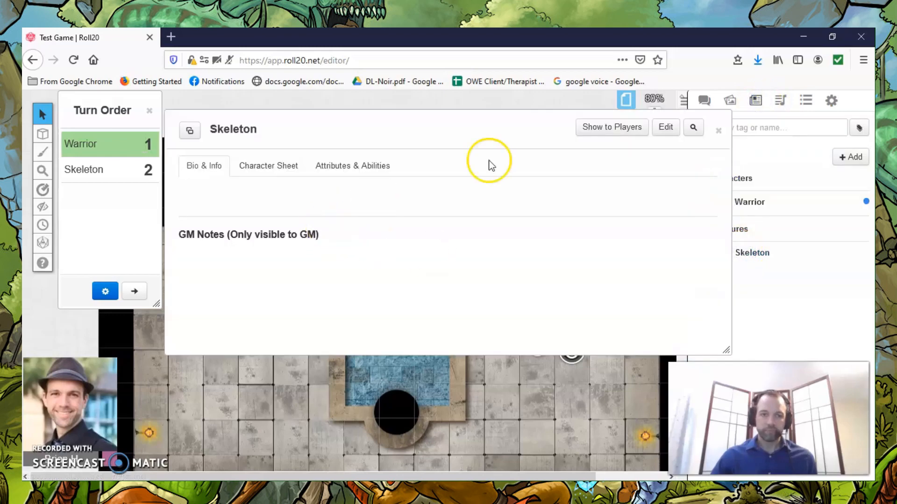
left_click(275, 169)
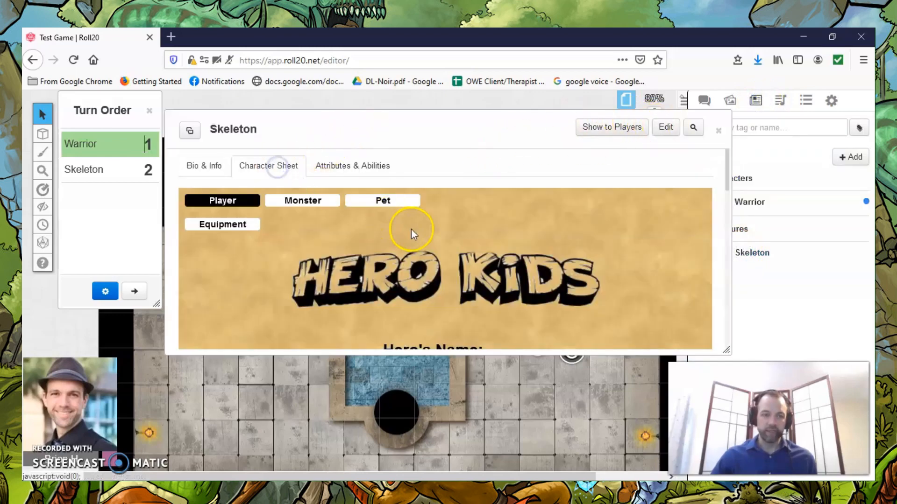
scroll(411, 228, "down", 10)
left_click(345, 236)
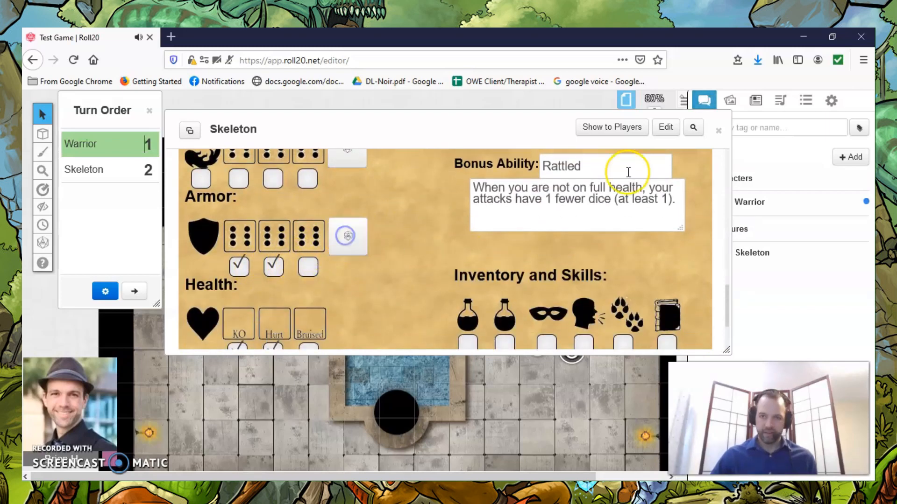
left_click(719, 132)
Compare the Skeleton's armor roll with the Warrior's melee roll in the game chat.
left_click(702, 100)
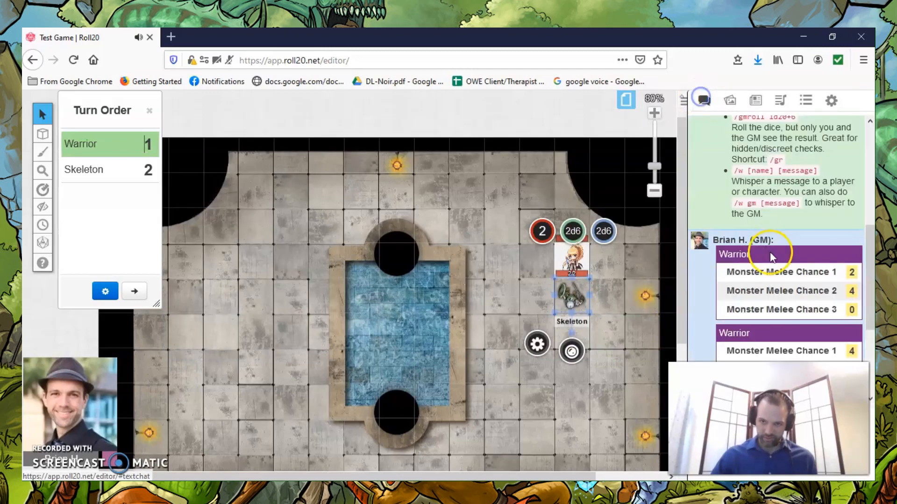
mouse_move(849, 273)
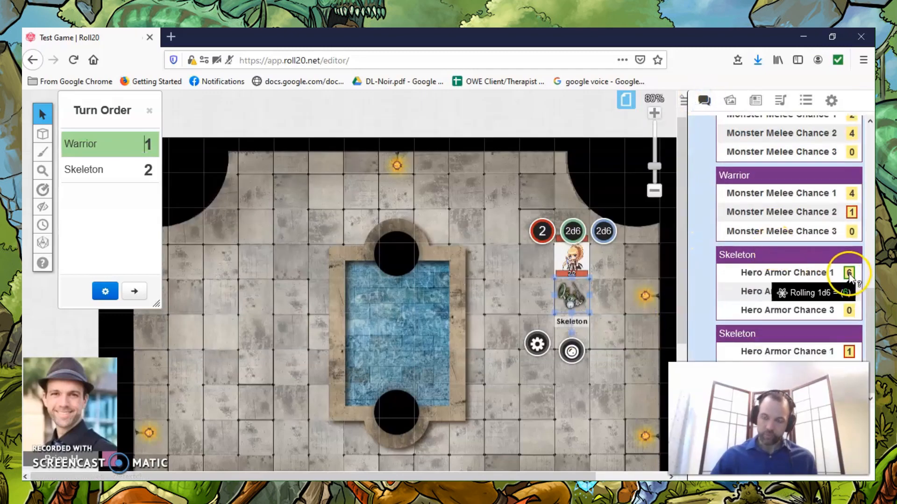
scroll(861, 257, "up", 2)
scroll(861, 256, "down", 2)
mouse_move(854, 137)
scroll(859, 168, "up", 2)
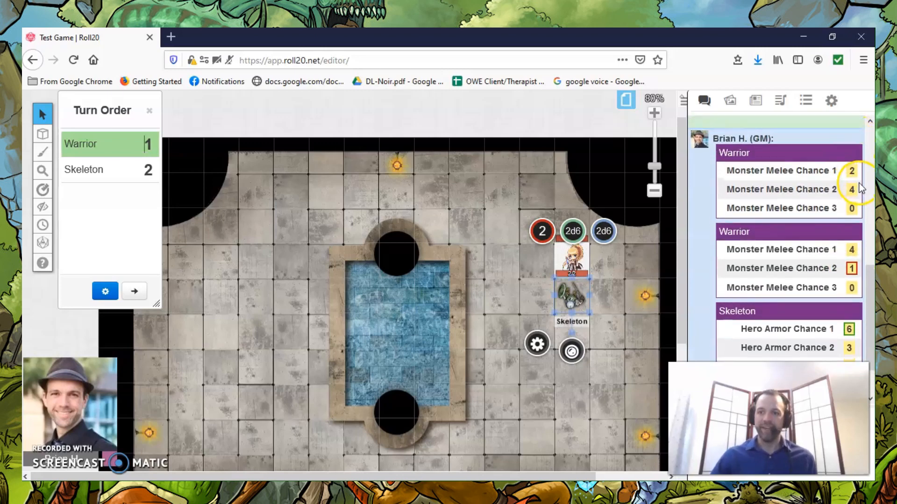
scroll(859, 243, "down", 2)
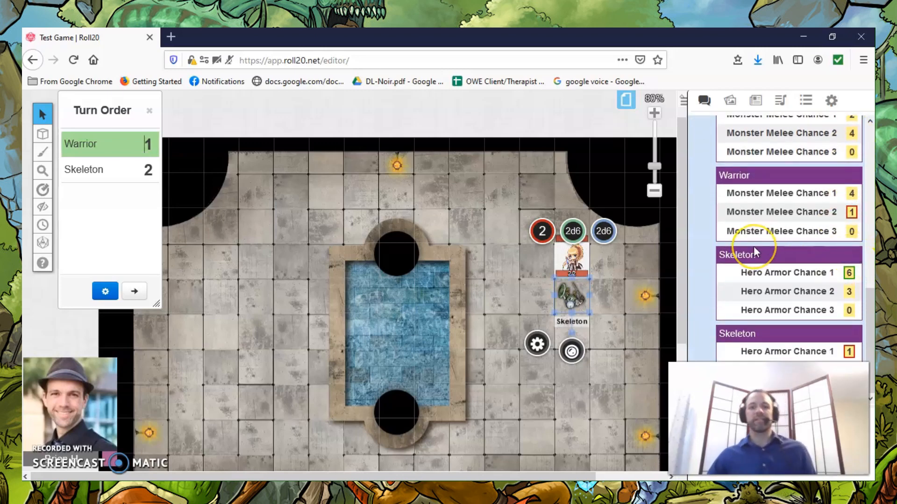
Advance the turn order to the Skeleton, roll melee dice from the Skeleton's character sheet, close the sheet and show the chat.
left_click(135, 293)
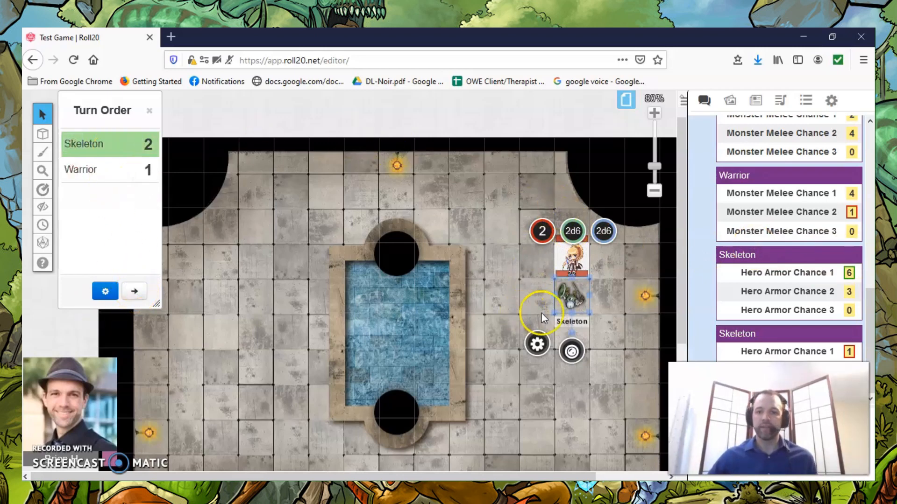
left_click(756, 102)
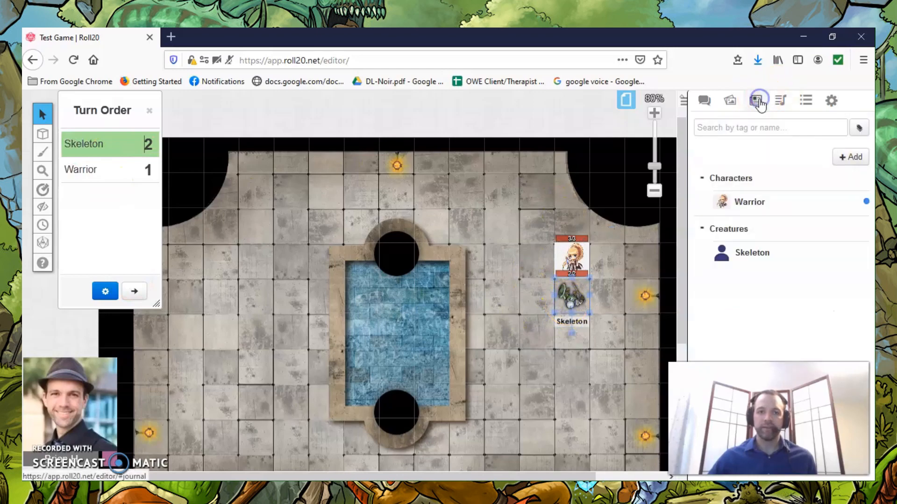
left_click(750, 252)
left_click(267, 166)
scroll(407, 296, "down", 2)
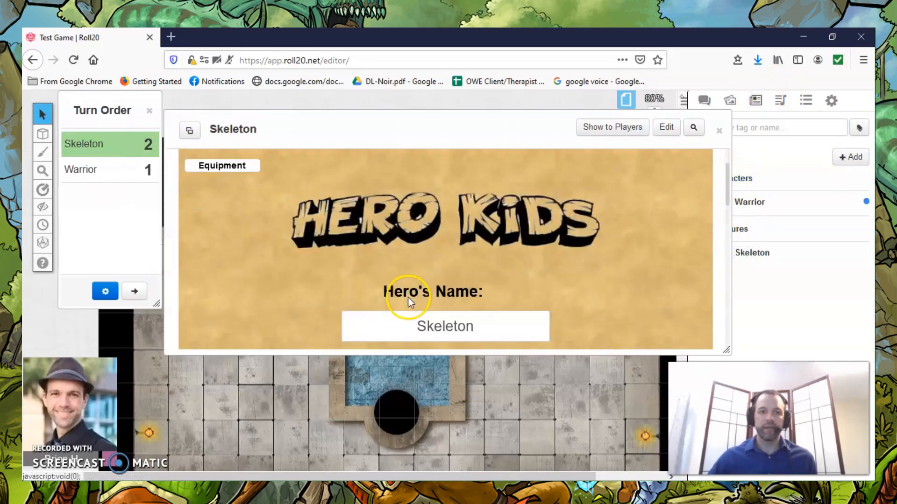
scroll(407, 296, "down", 5)
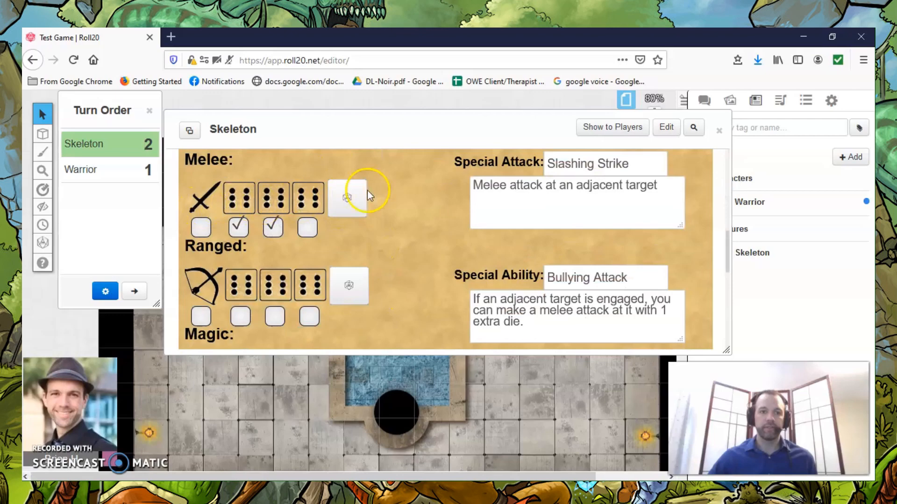
left_click(351, 202)
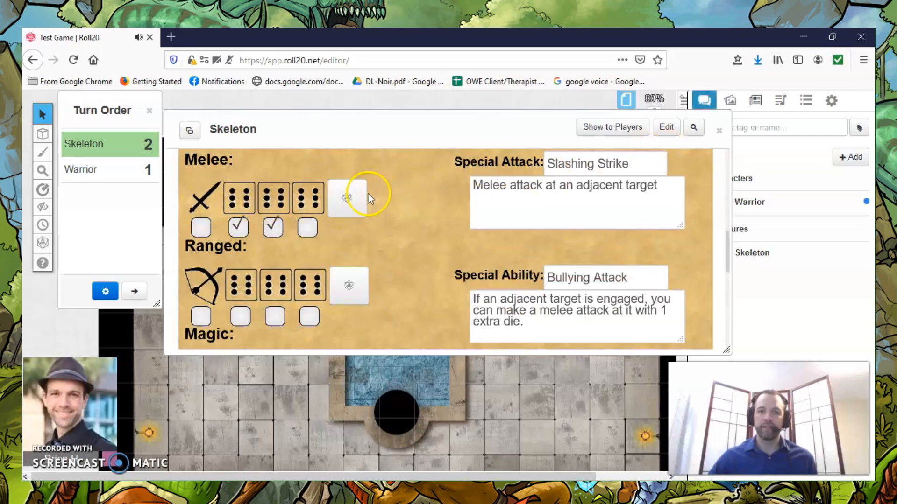
left_click(719, 130)
left_click(704, 101)
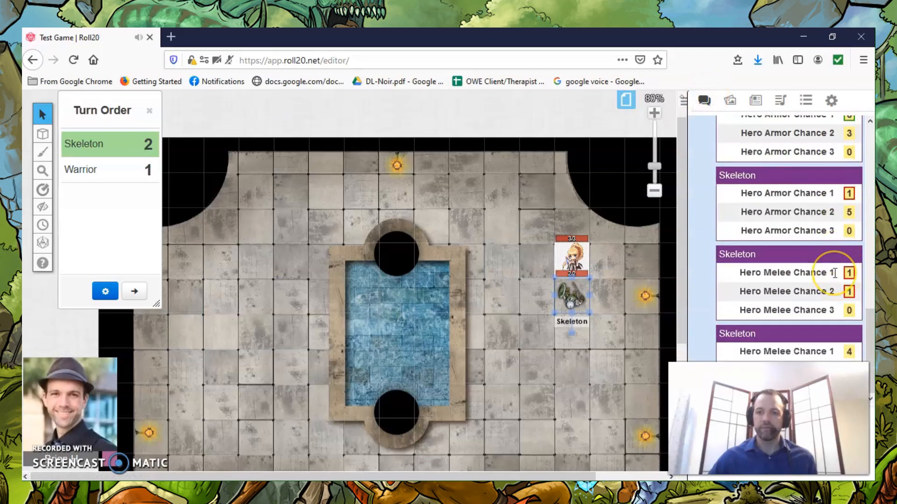
Select the Warrior token, roll the Warrior's armor dice from the character sheet and compare the results with the Skeleton's melee roll in chat.
left_click(576, 256)
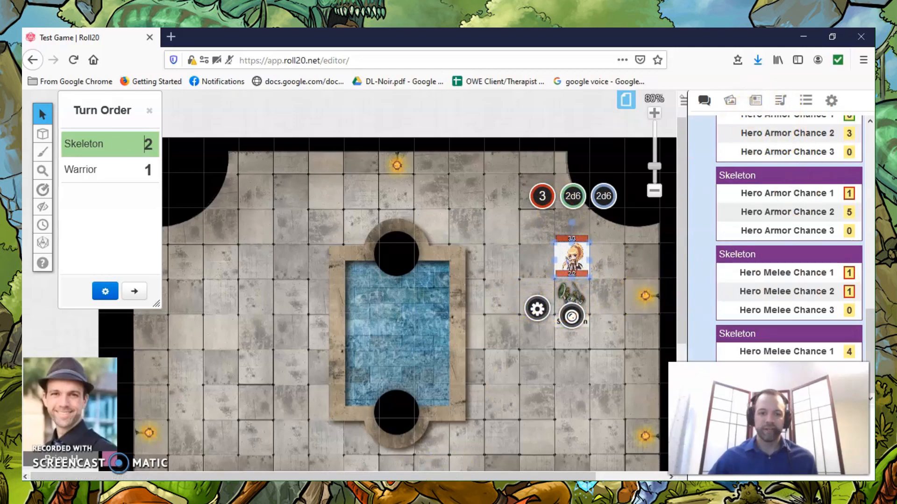
left_click(342, 490)
left_click(451, 454)
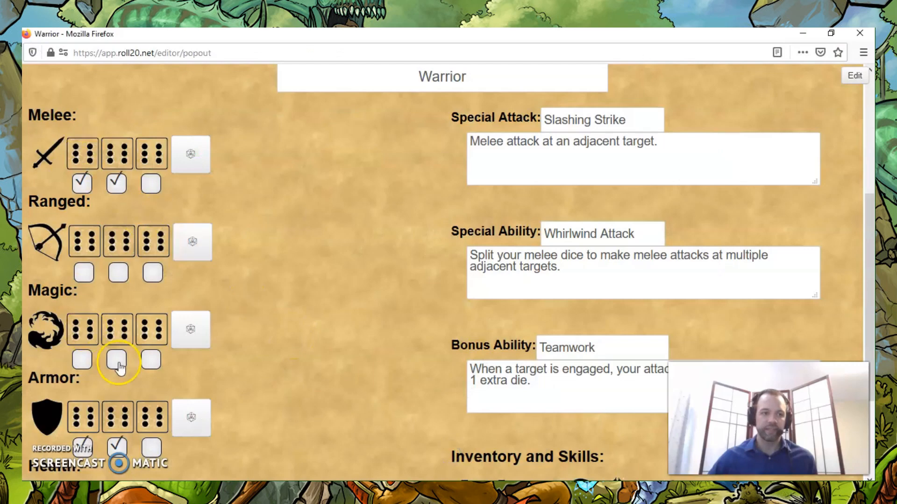
left_click(186, 415)
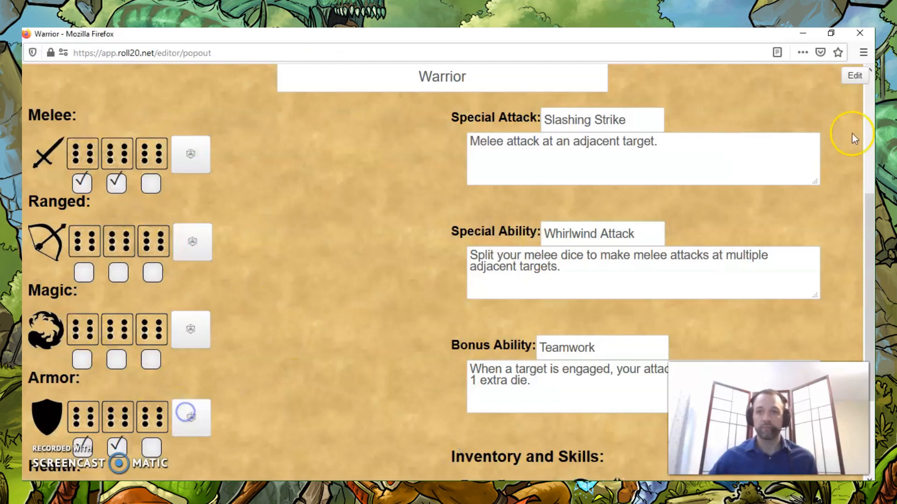
left_click(803, 34)
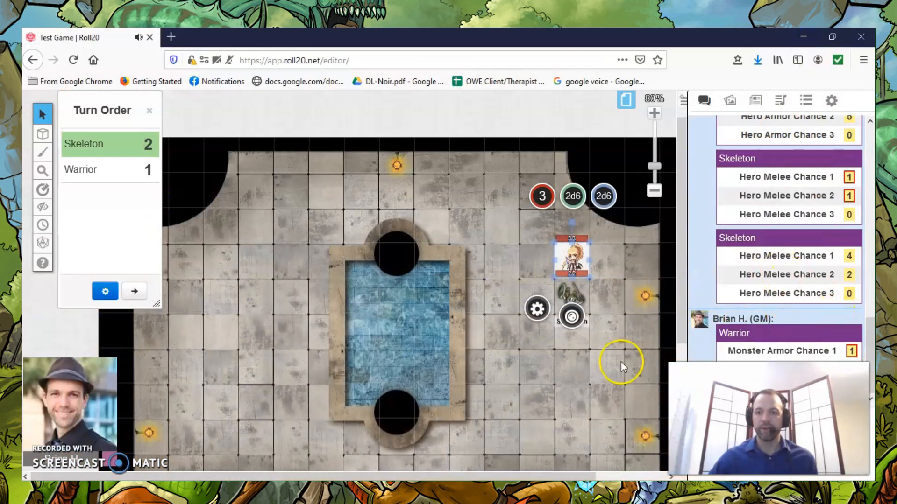
scroll(813, 337, "up", 3)
scroll(814, 337, "down", 3)
mouse_move(852, 351)
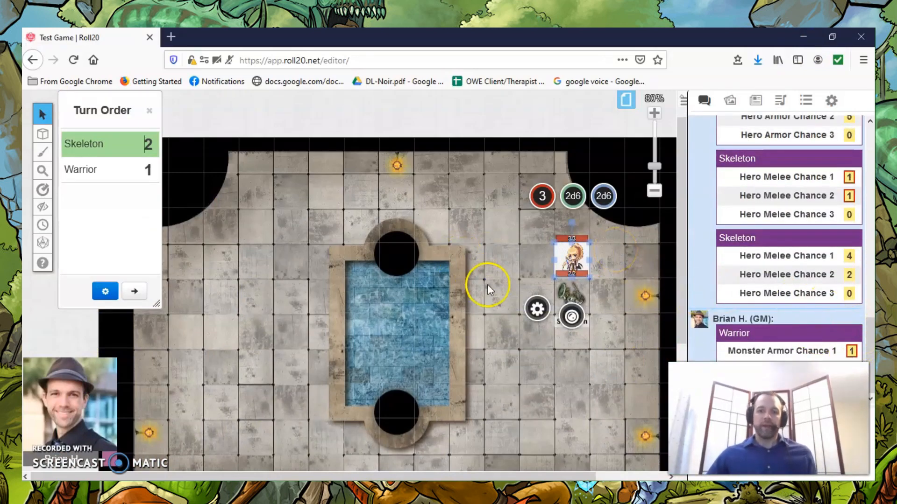
Advance the turn order to the Warrior, roll the Warrior's melee dice from the character sheet and close the sheet window.
left_click(134, 292)
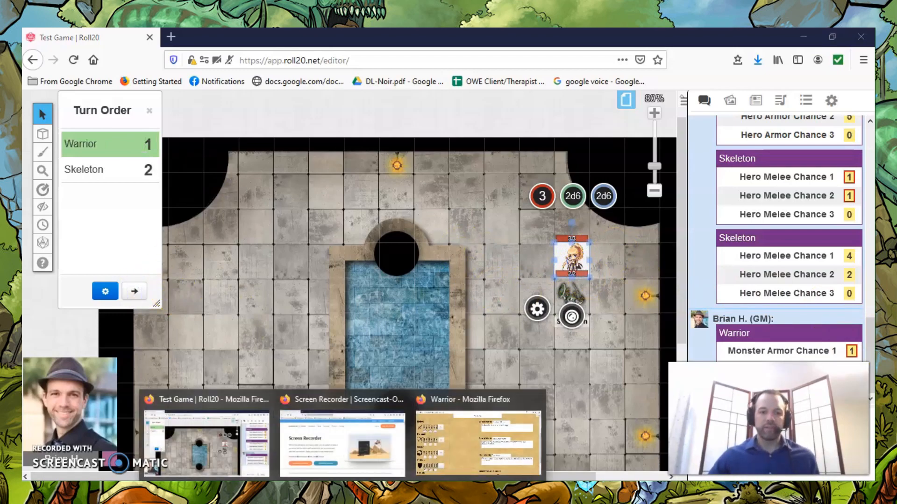
left_click(471, 416)
left_click(189, 158)
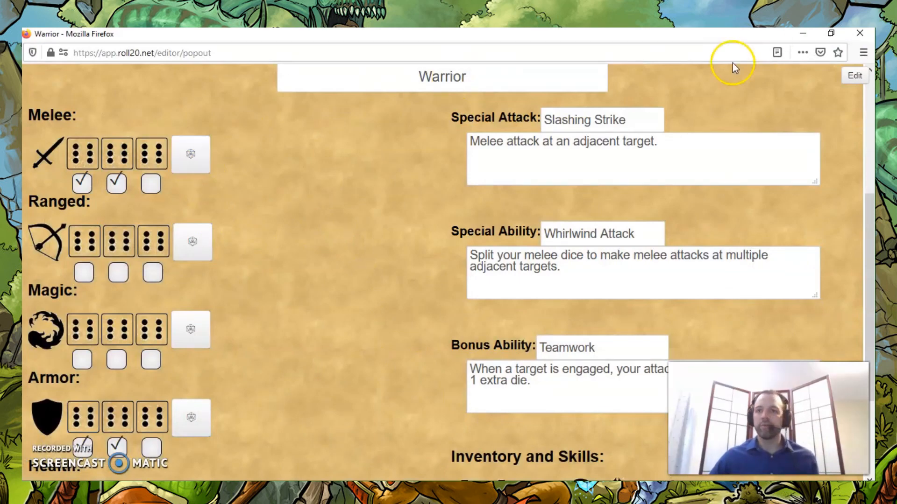
left_click(190, 153)
left_click(860, 33)
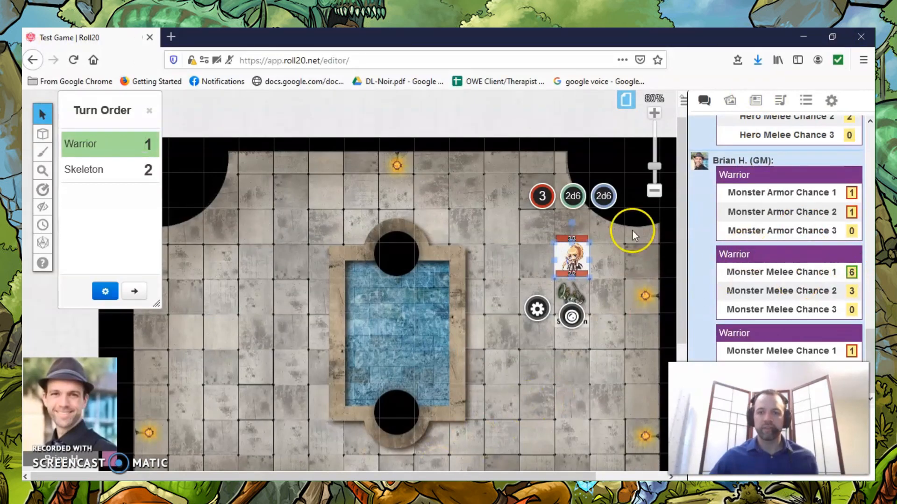
Open the Skeleton's character sheet from the journal, roll its armor dice, close the sheet and bring up the game chat.
left_click(763, 102)
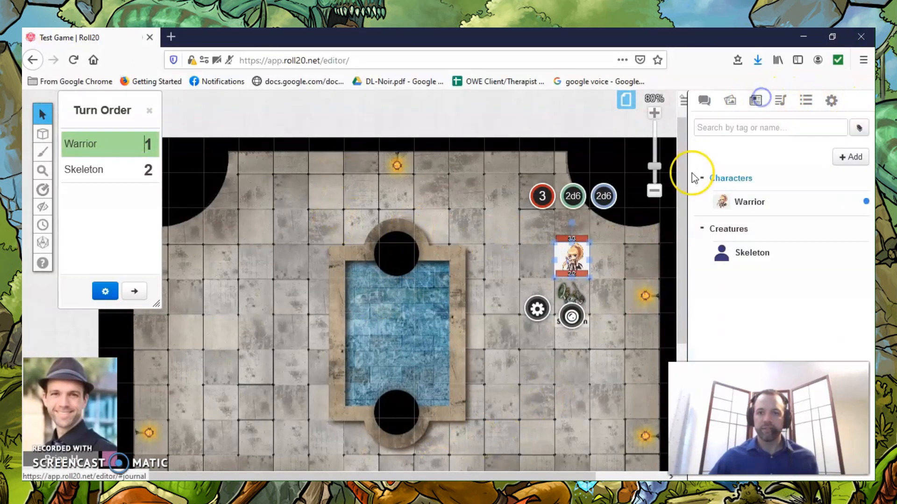
left_click(751, 252)
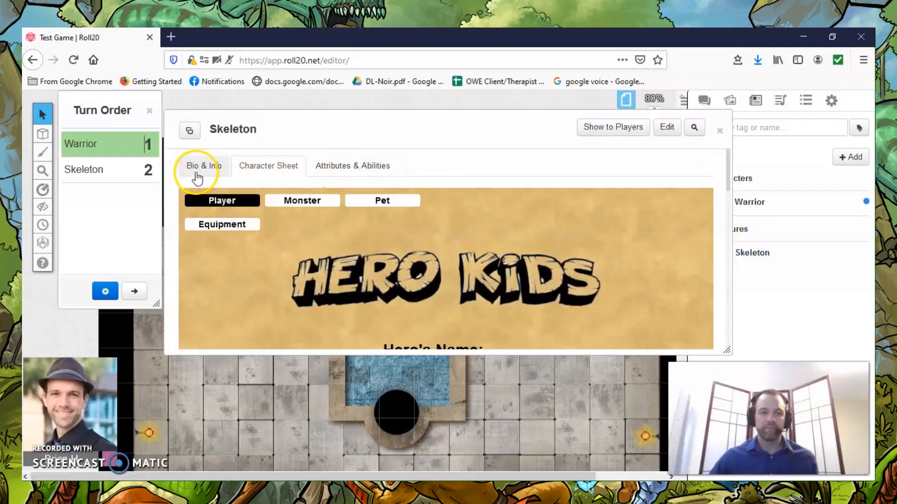
scroll(254, 217, "down", 5)
scroll(276, 214, "down", 5)
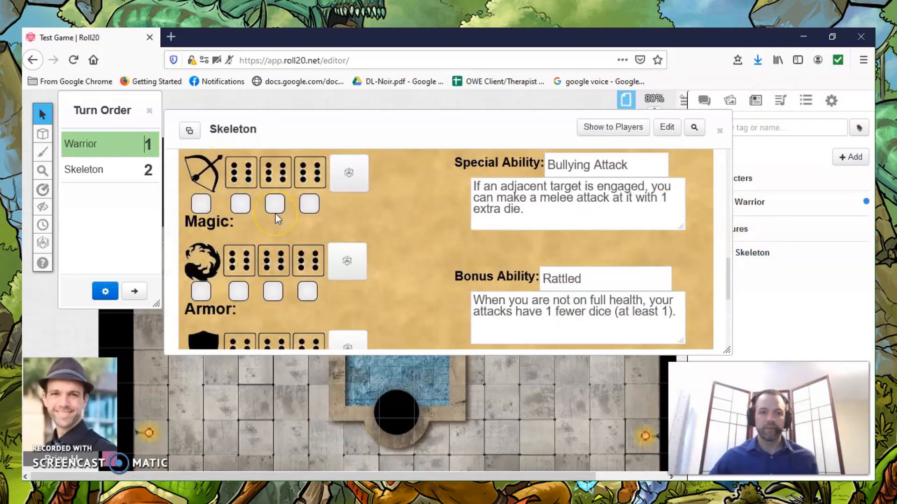
left_click(340, 231)
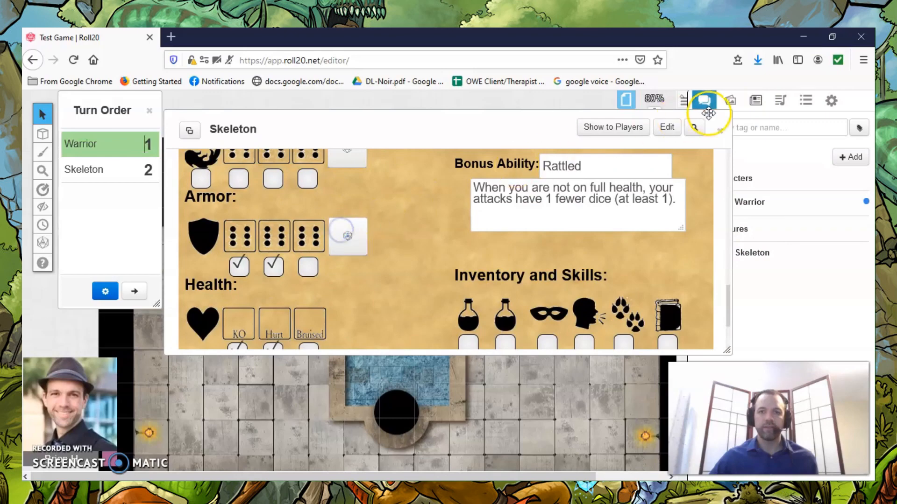
left_click(719, 131)
left_click(705, 102)
left_click(755, 240)
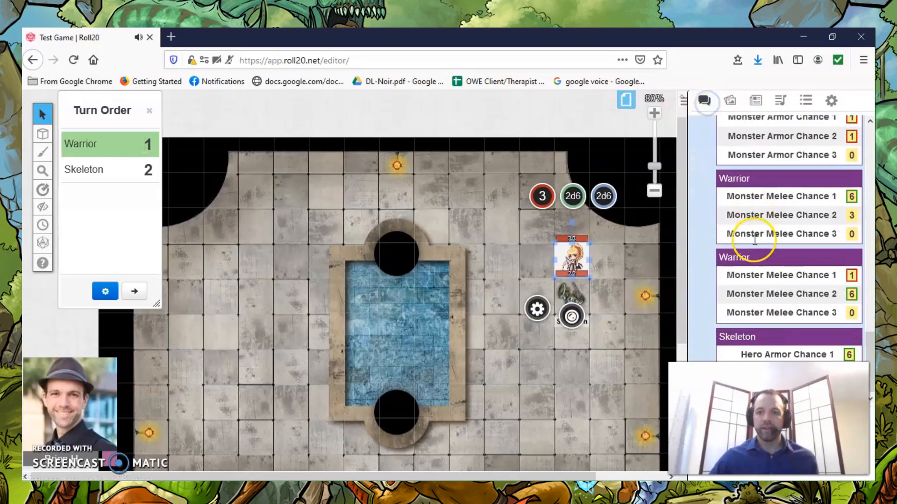
Reopen the Skeleton's character sheet, roll its armor dice again, close the sheet and compare the result with the Warrior's melee roll in chat.
left_click(755, 100)
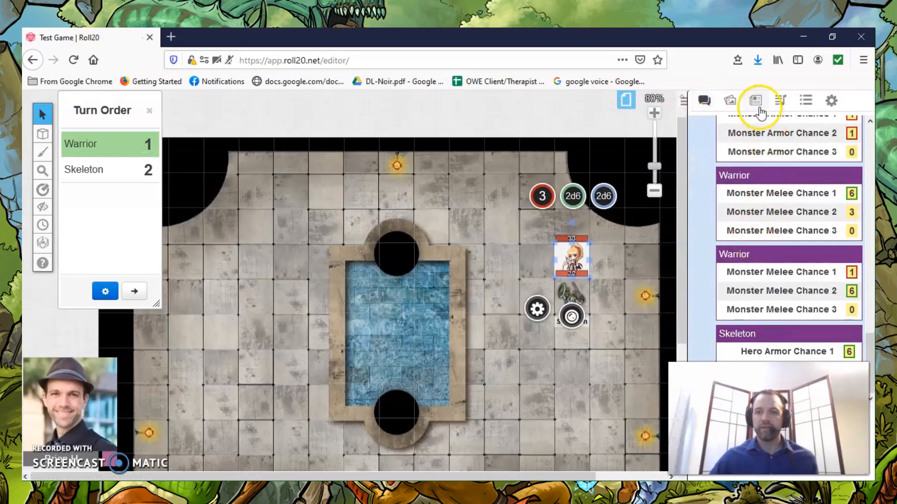
left_click(743, 217)
left_click(752, 253)
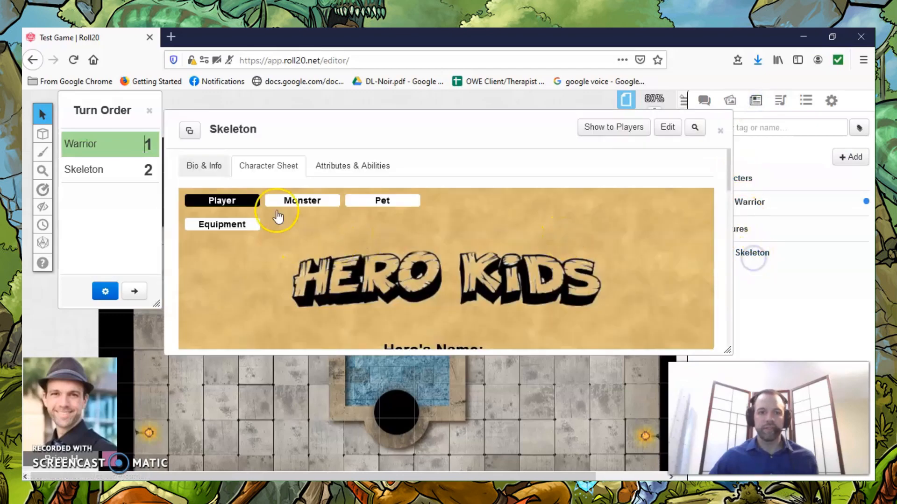
scroll(397, 231, "down", 5)
scroll(350, 270, "down", 6)
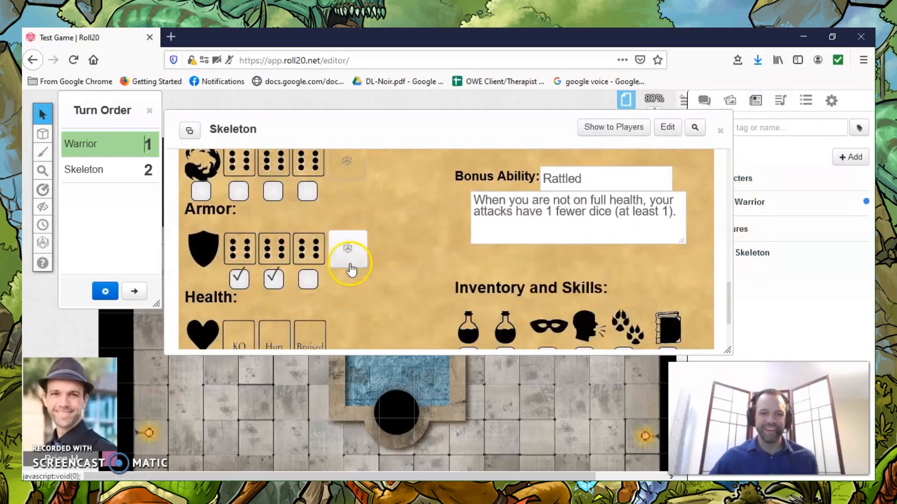
scroll(352, 280, "up", 3)
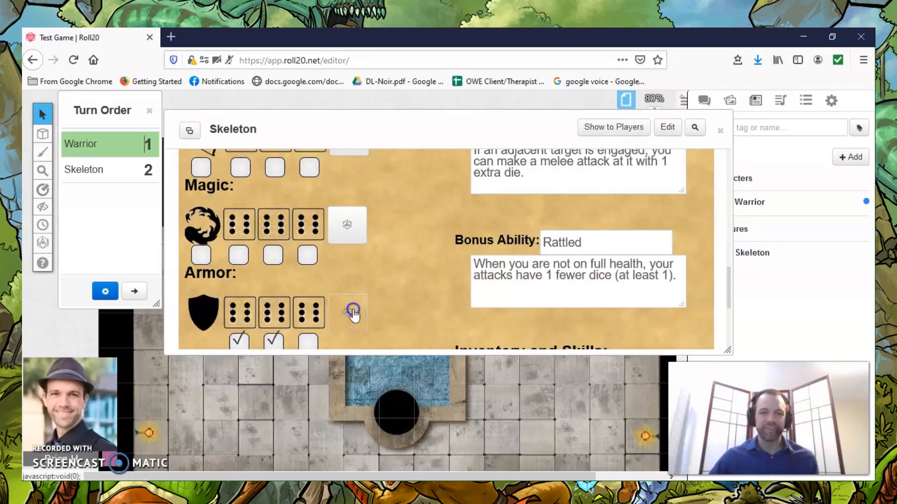
left_click(720, 131)
left_click(703, 100)
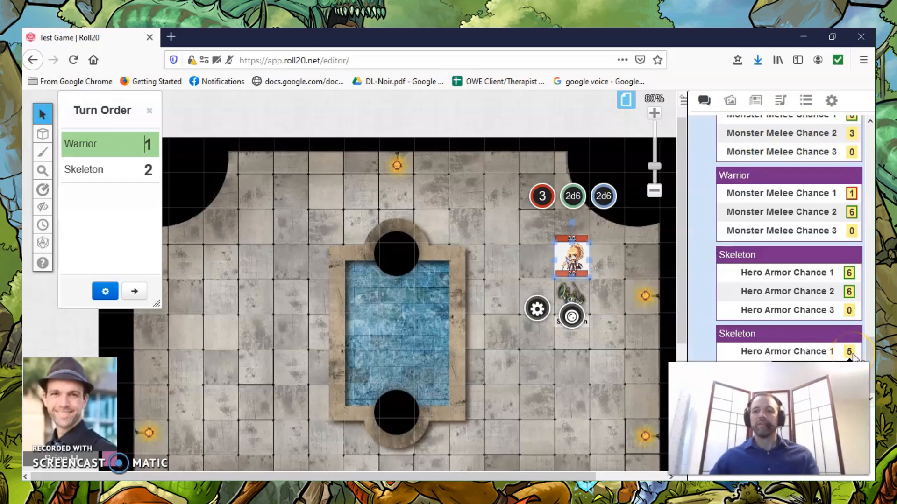
left_click(852, 213)
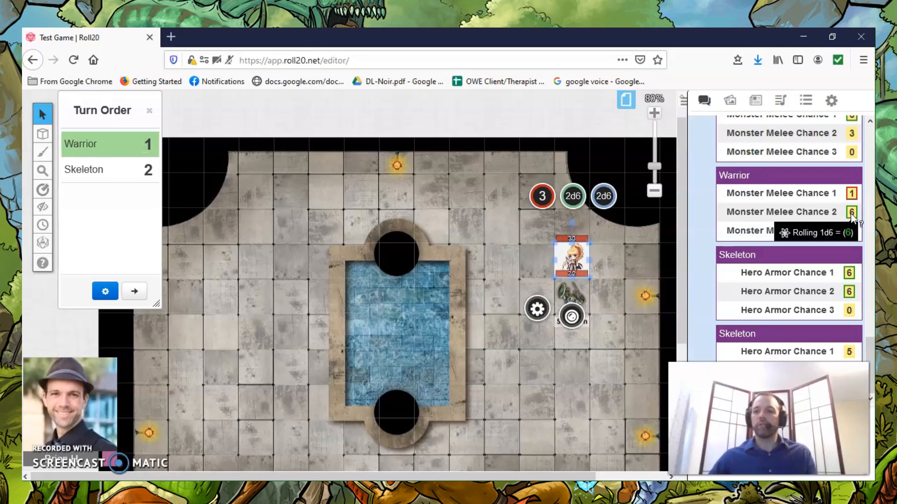
Select the Skeleton token, set its health to 1 and deselect the token.
left_click(576, 292)
left_click(542, 232)
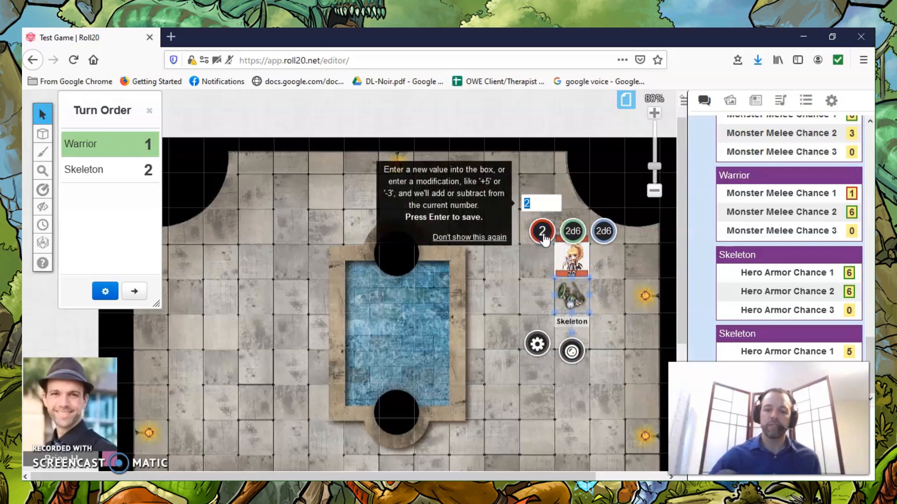
key("Return")
left_click(581, 311)
left_click(635, 272)
Move the Skeleton token away from the Warrior to view its health bar, and return it to the square directly below the Warrior.
left_click_drag(568, 295, 573, 345)
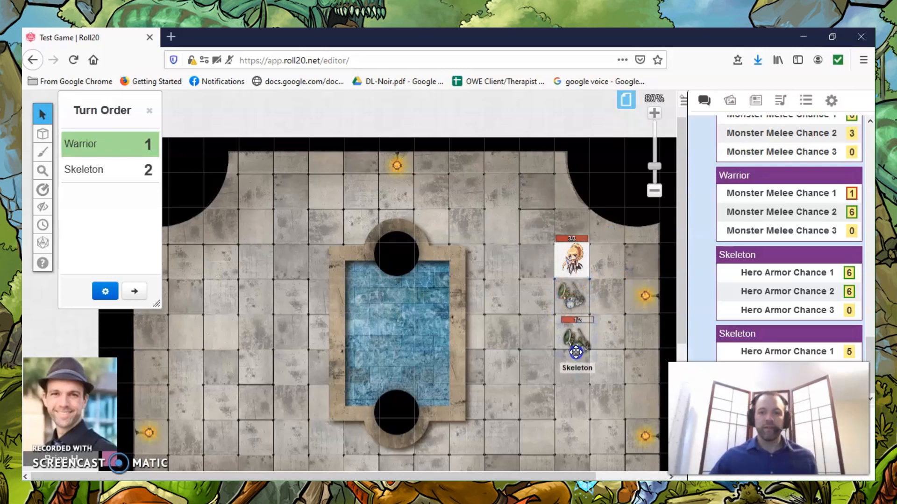
left_click(574, 312)
left_click_drag(574, 318, 574, 290)
left_click(608, 282)
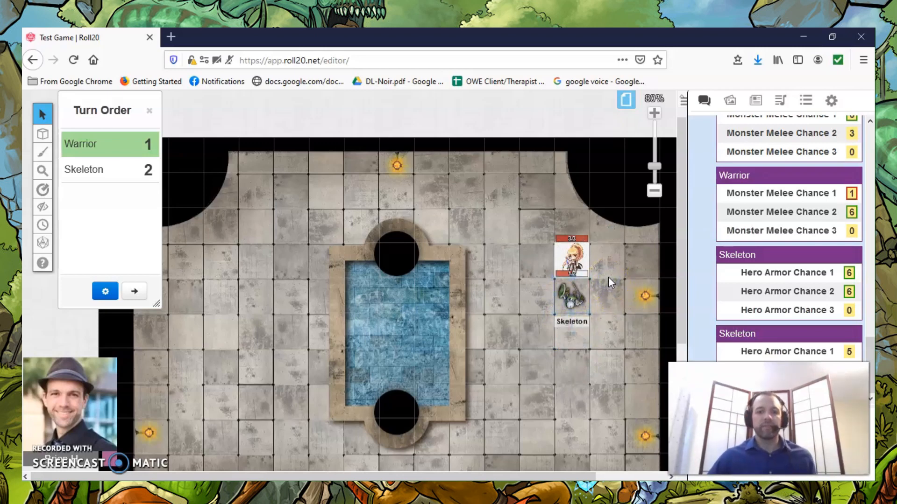
Select the Warrior token, open its health value for editing and close the field.
scroll(523, 225, "down", 2)
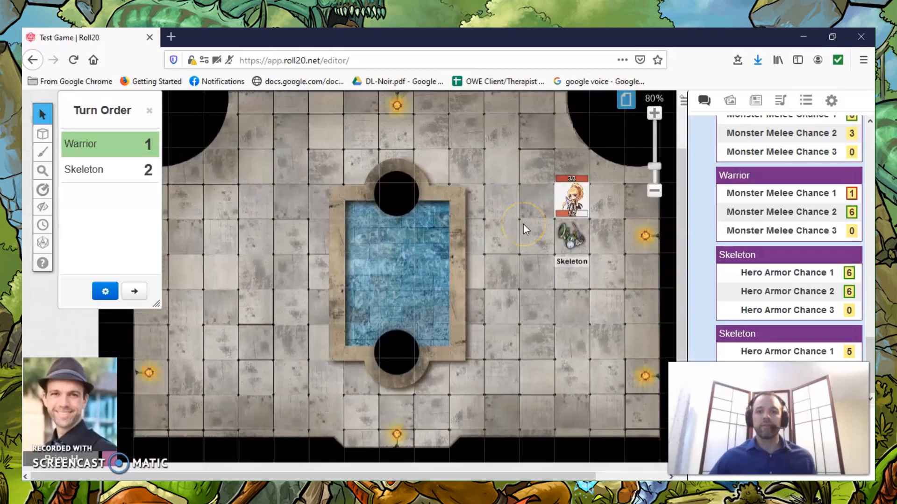
left_click(570, 199)
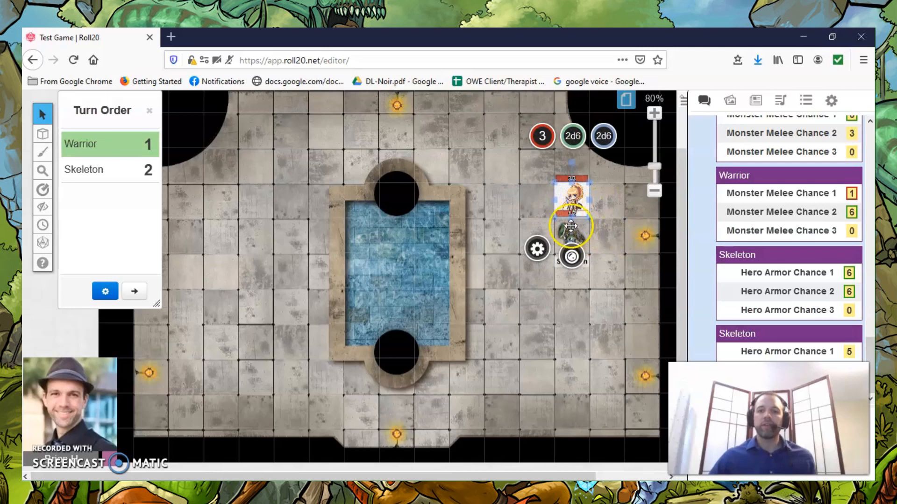
left_click(542, 136)
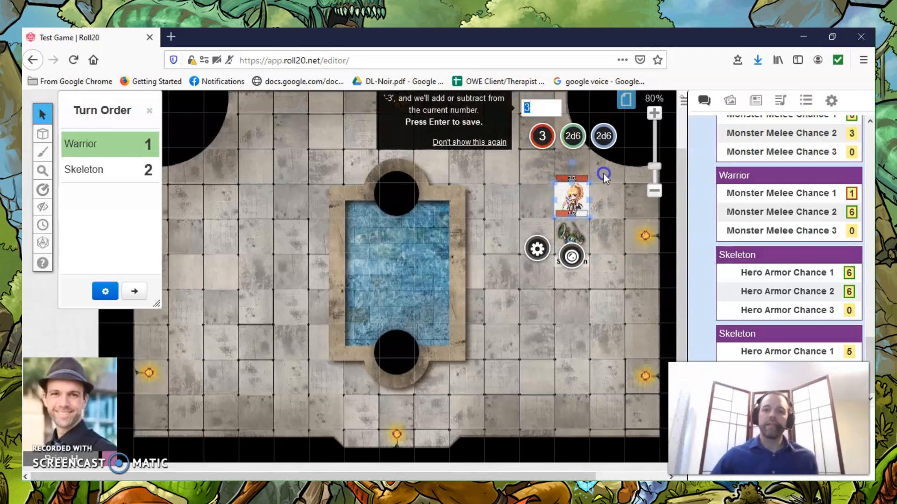
key("Return")
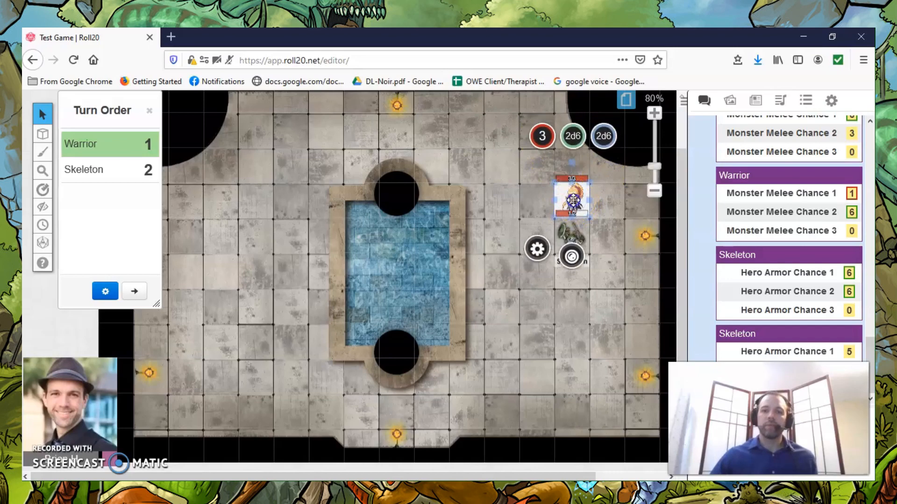
Open the Warrior's character sheet from the journal, uncheck the second potion under Inventory and Skills, and close the sheet.
left_click(342, 489)
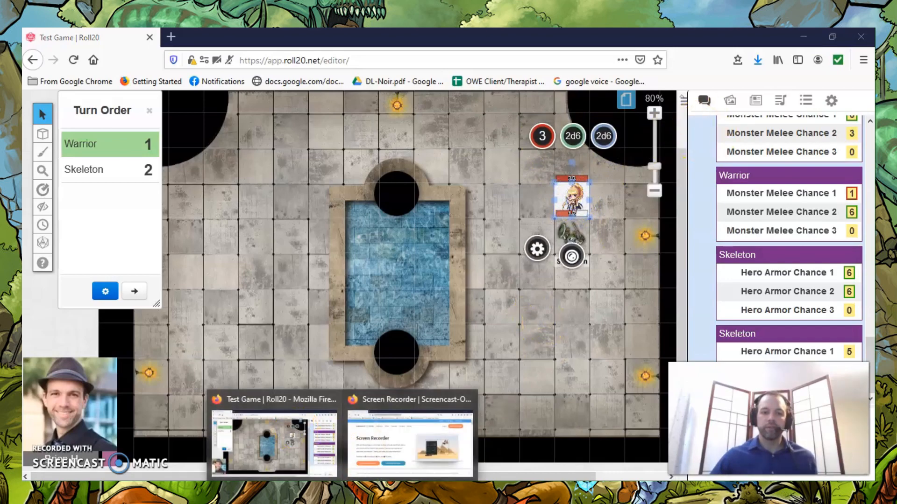
left_click(759, 99)
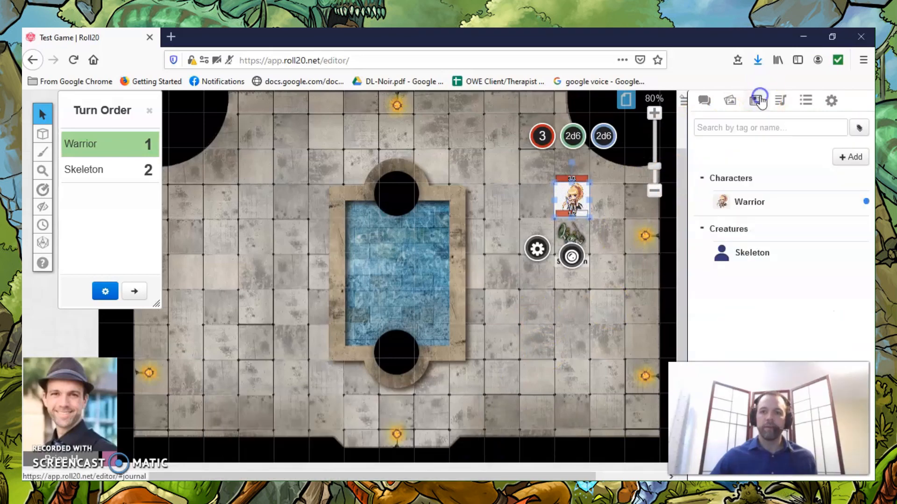
left_click(743, 201)
scroll(478, 234, "down", 4)
scroll(478, 233, "down", 5)
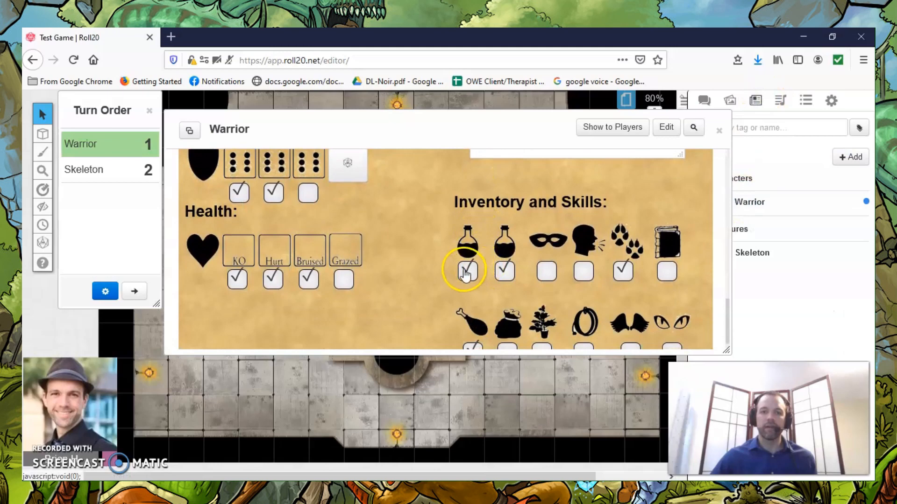
left_click(505, 273)
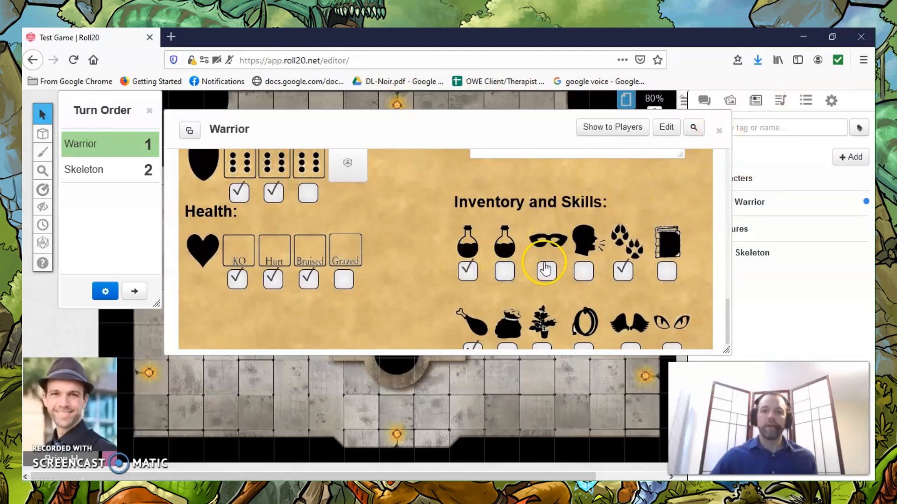
left_click(717, 130)
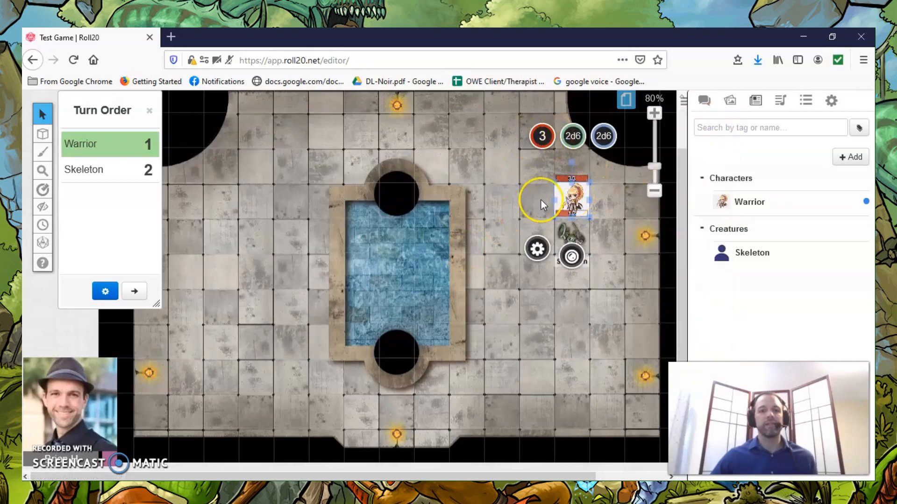
left_click(480, 176)
scroll(480, 176, "up", 2)
scroll(480, 175, "up", 1)
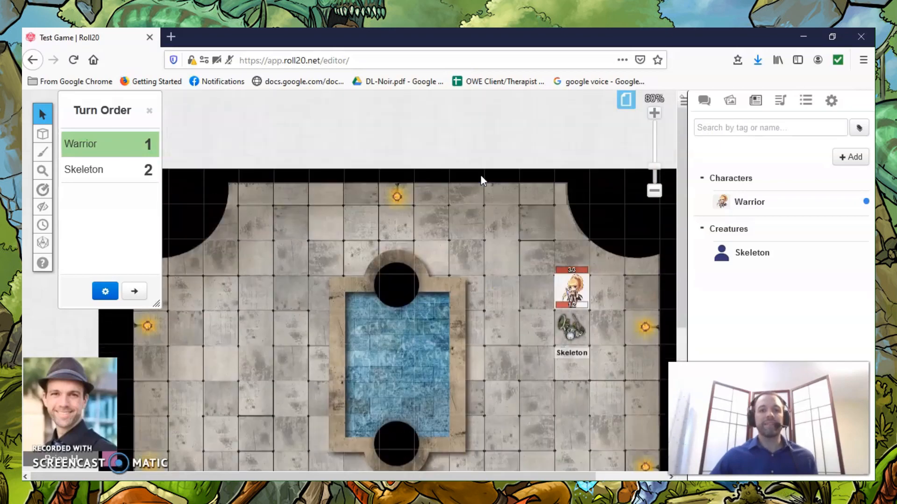
scroll(481, 175, "down", 7)
scroll(481, 176, "up", 4)
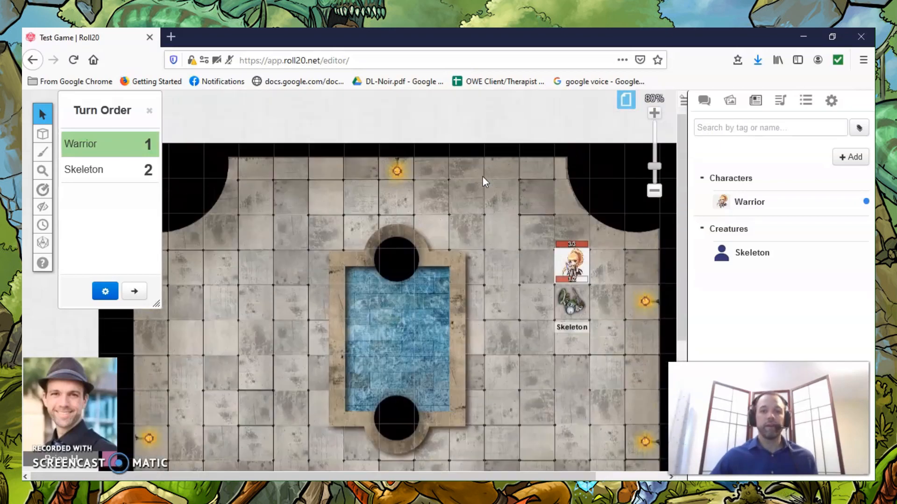